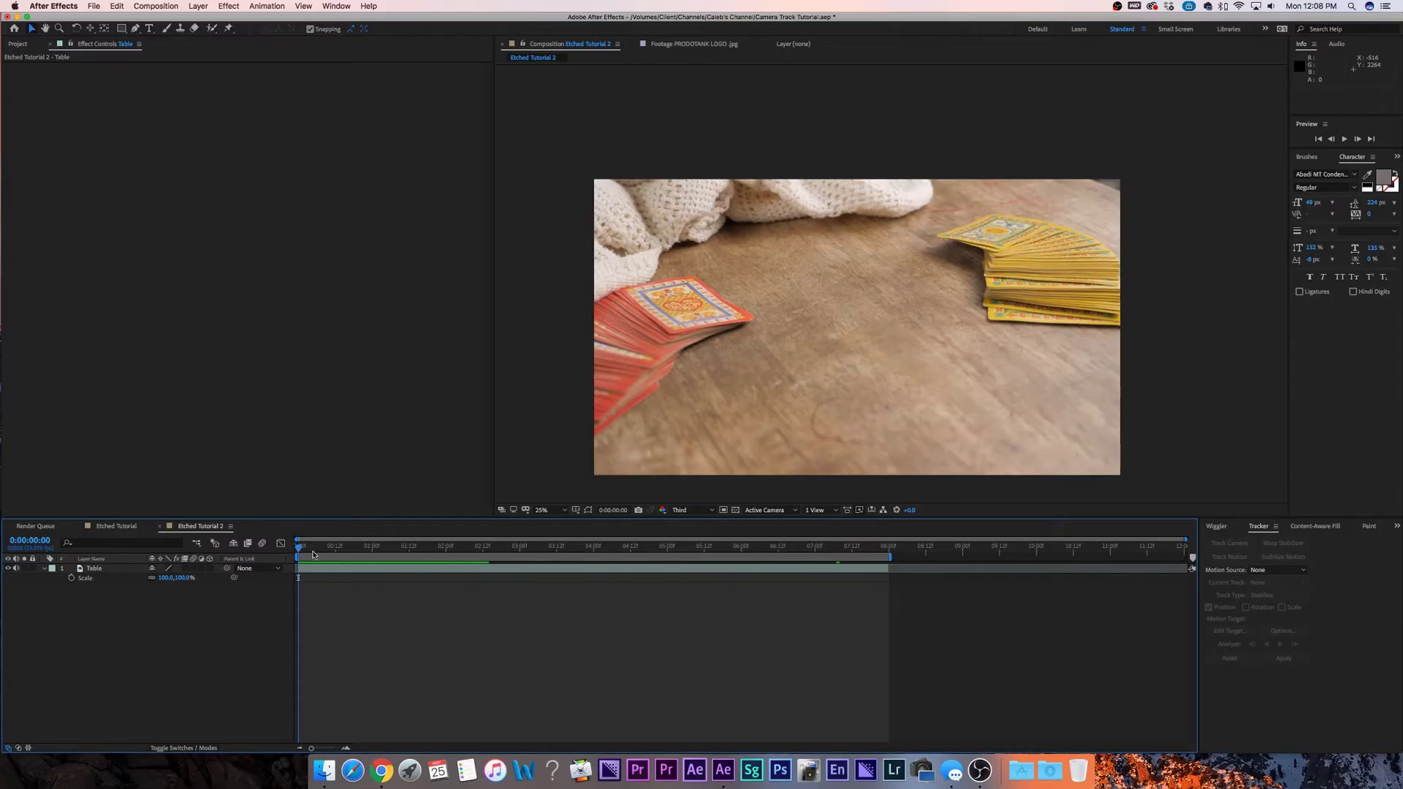
Preview the table footage from the start to check its camera movement
drag(300, 550, 473, 557)
key(space)
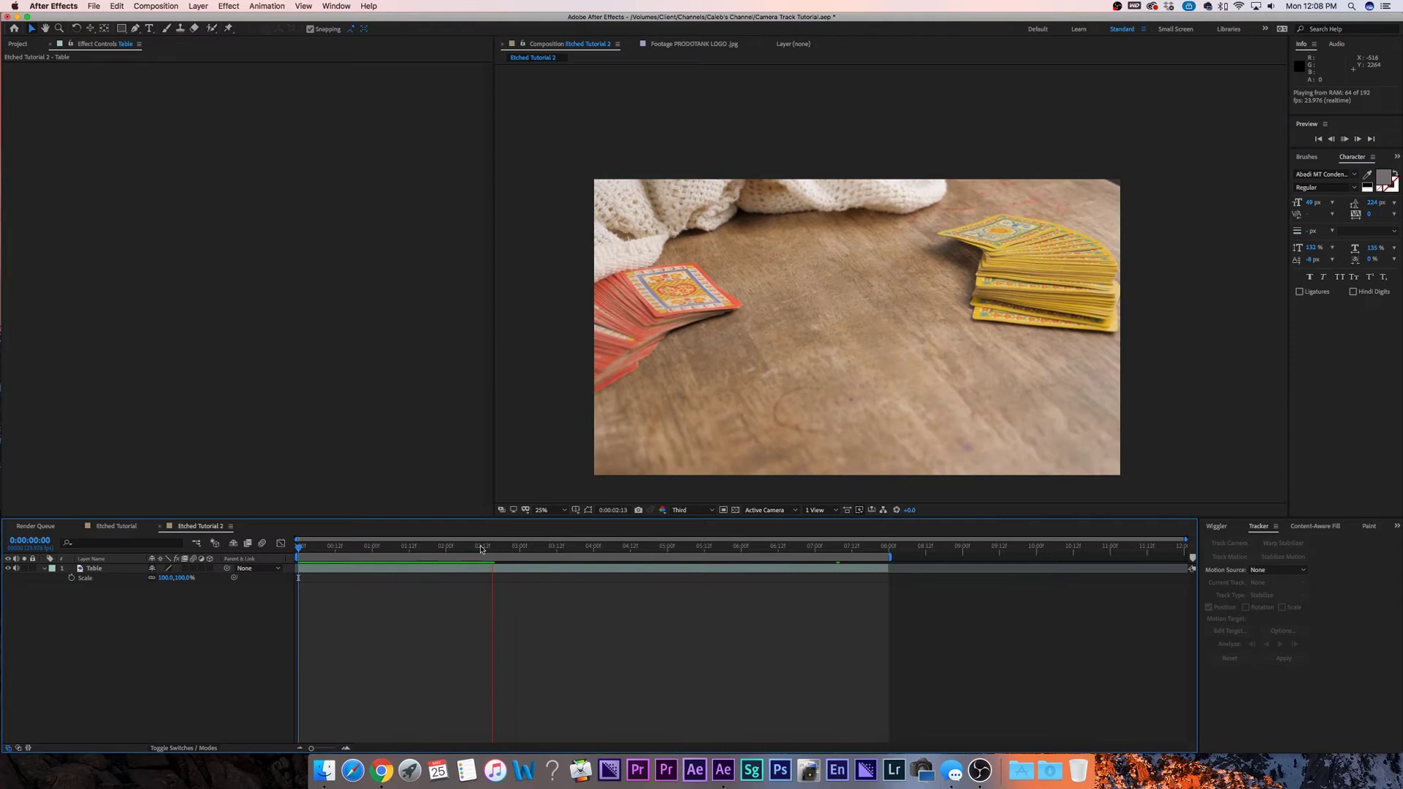
key(space)
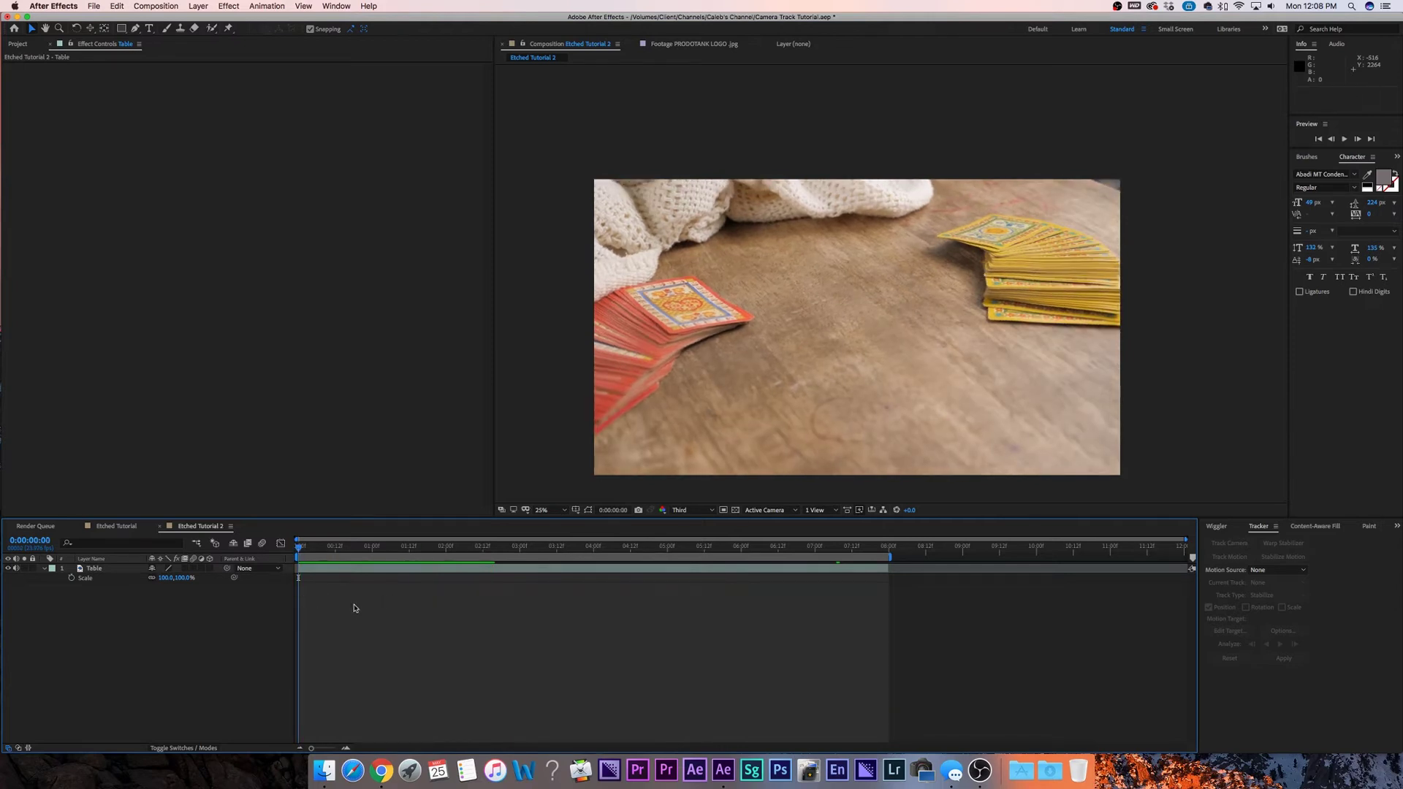
Run 3D camera tracking on the Table layer
click(115, 569)
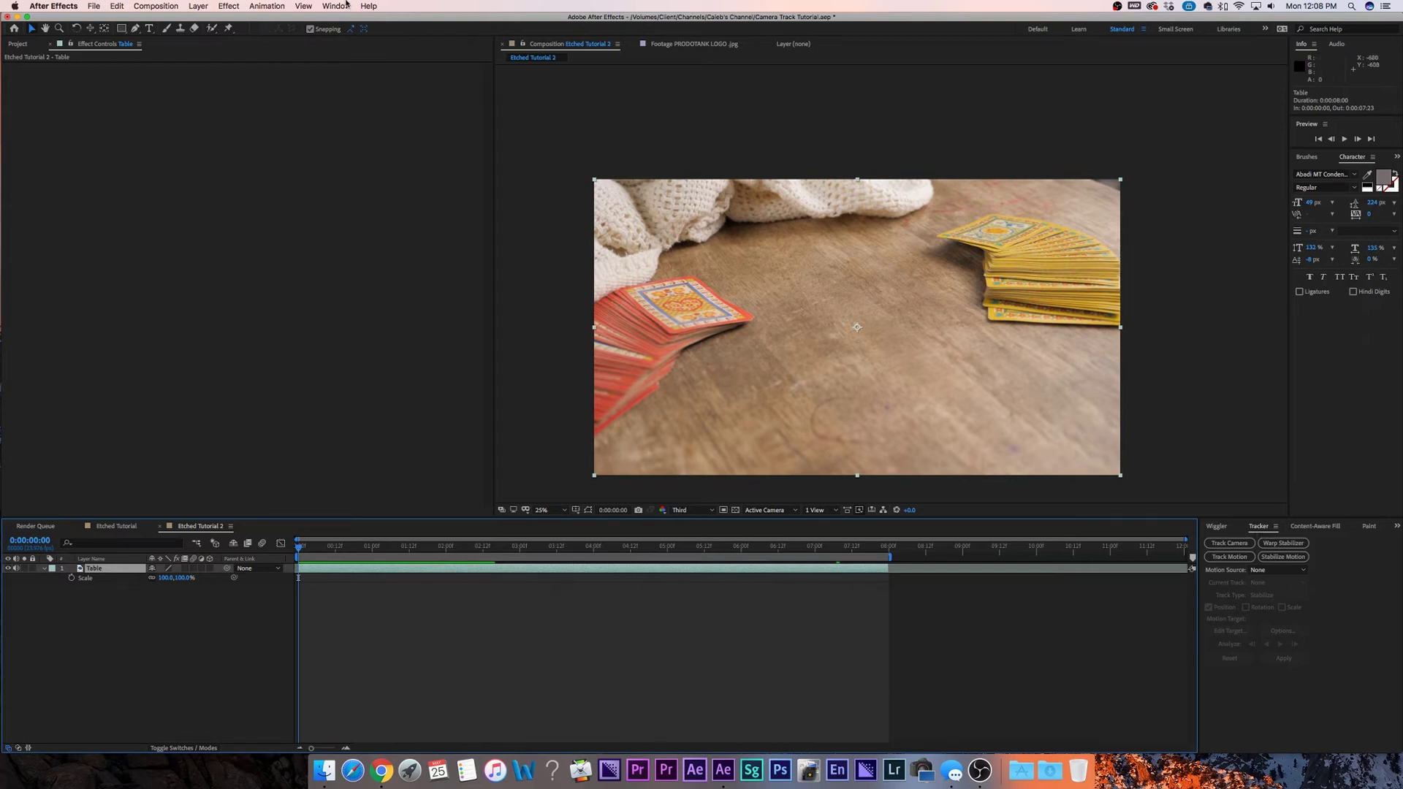
click(347, 5)
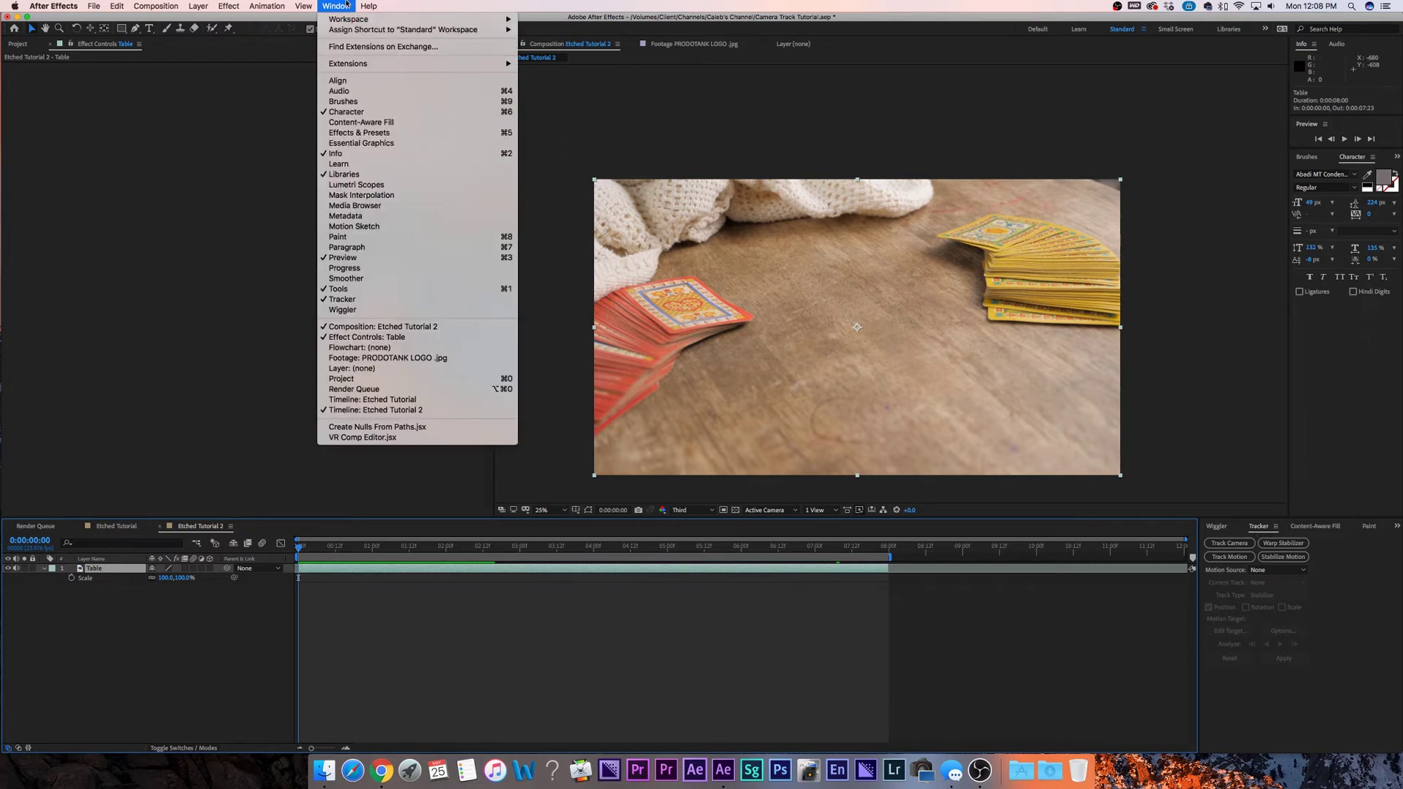
click(365, 303)
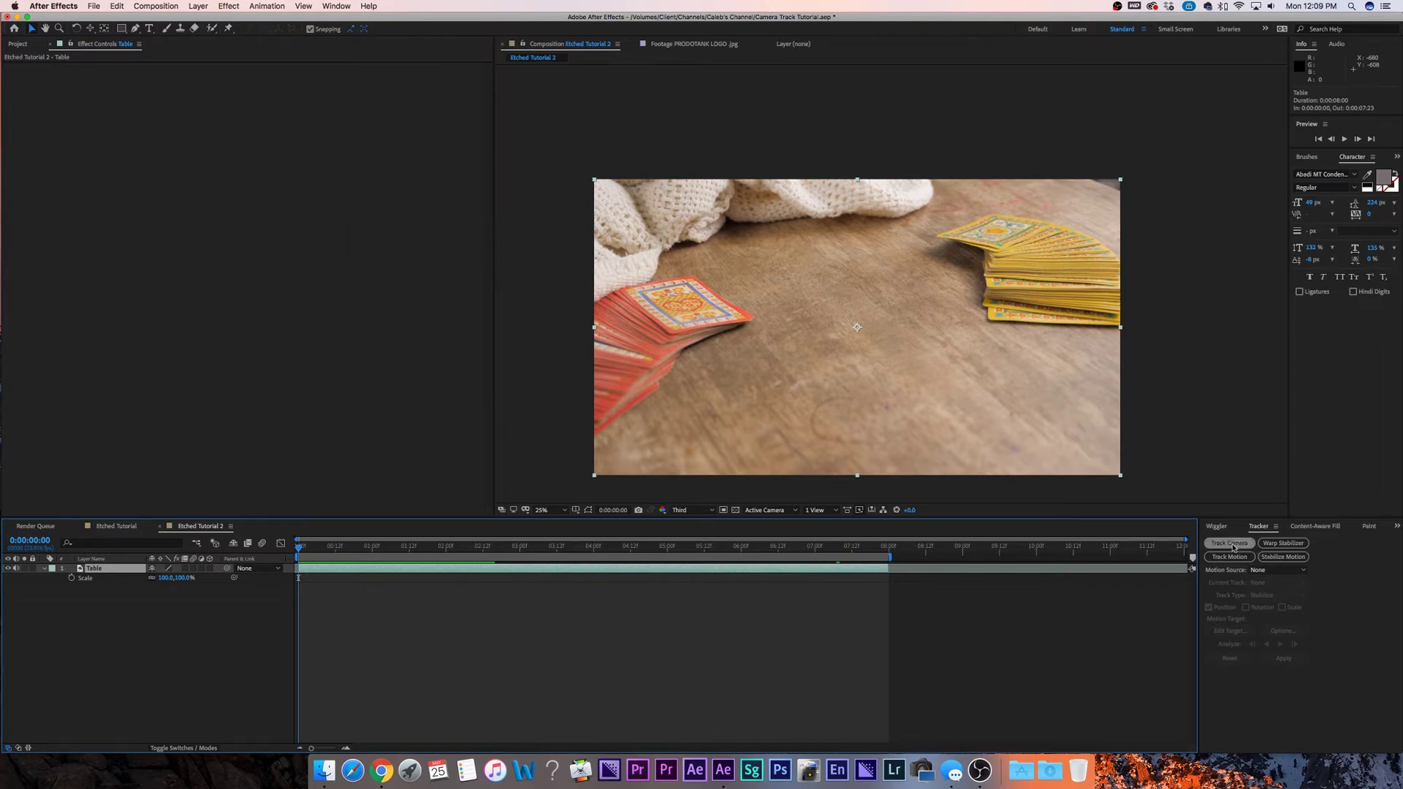
click(1231, 543)
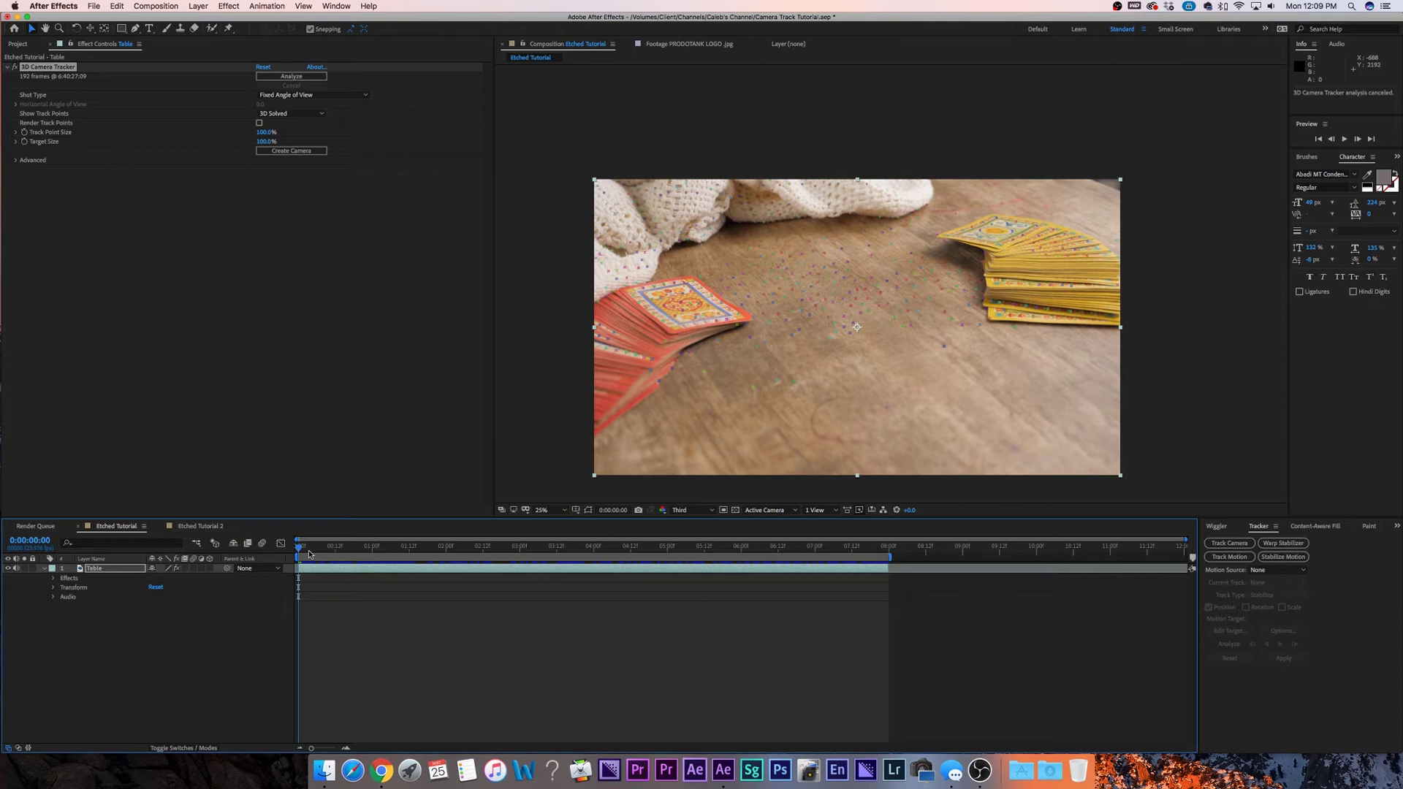
Create a text layer and tracker camera from track points lying flat on the tabletop between the card decks, and preview the result
drag(303, 549, 421, 557)
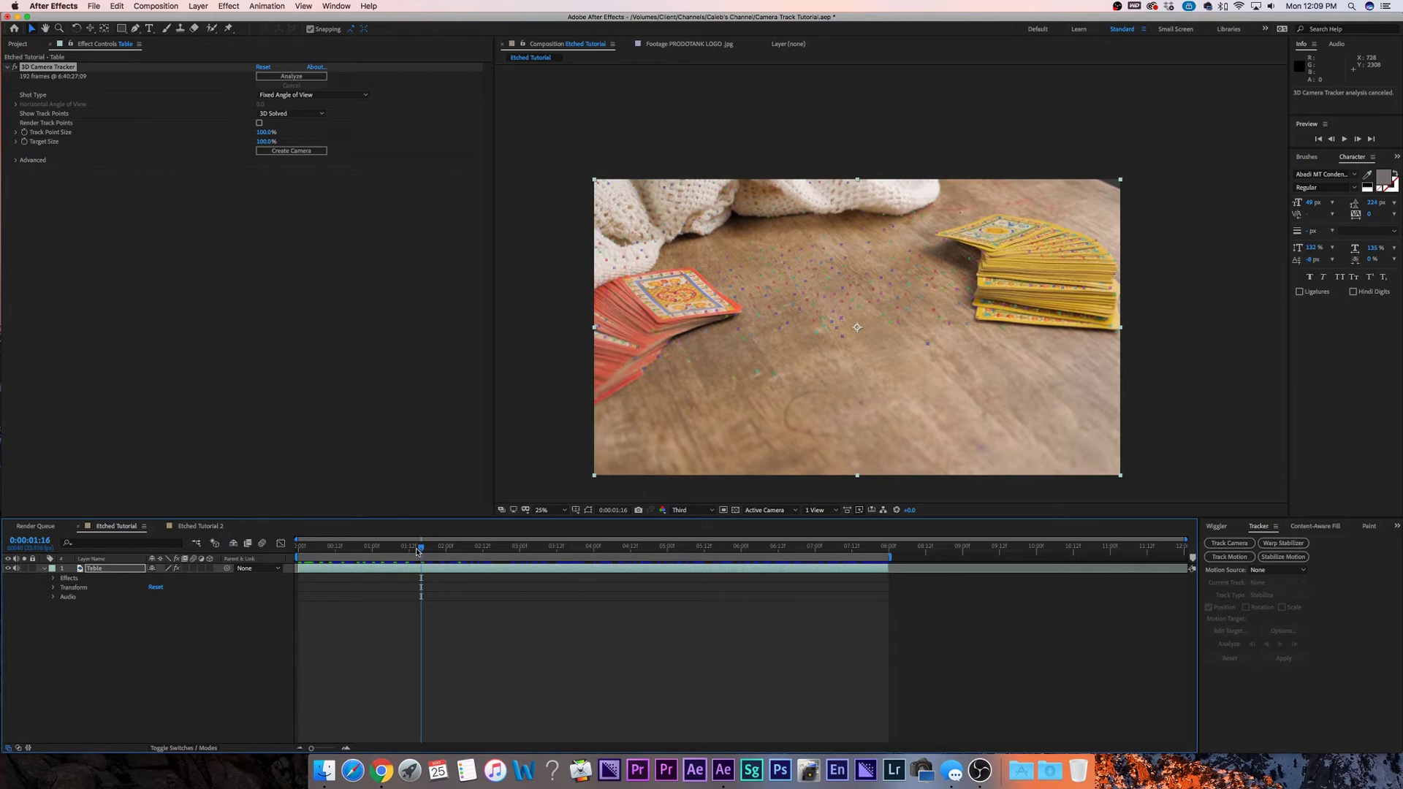
key(Home)
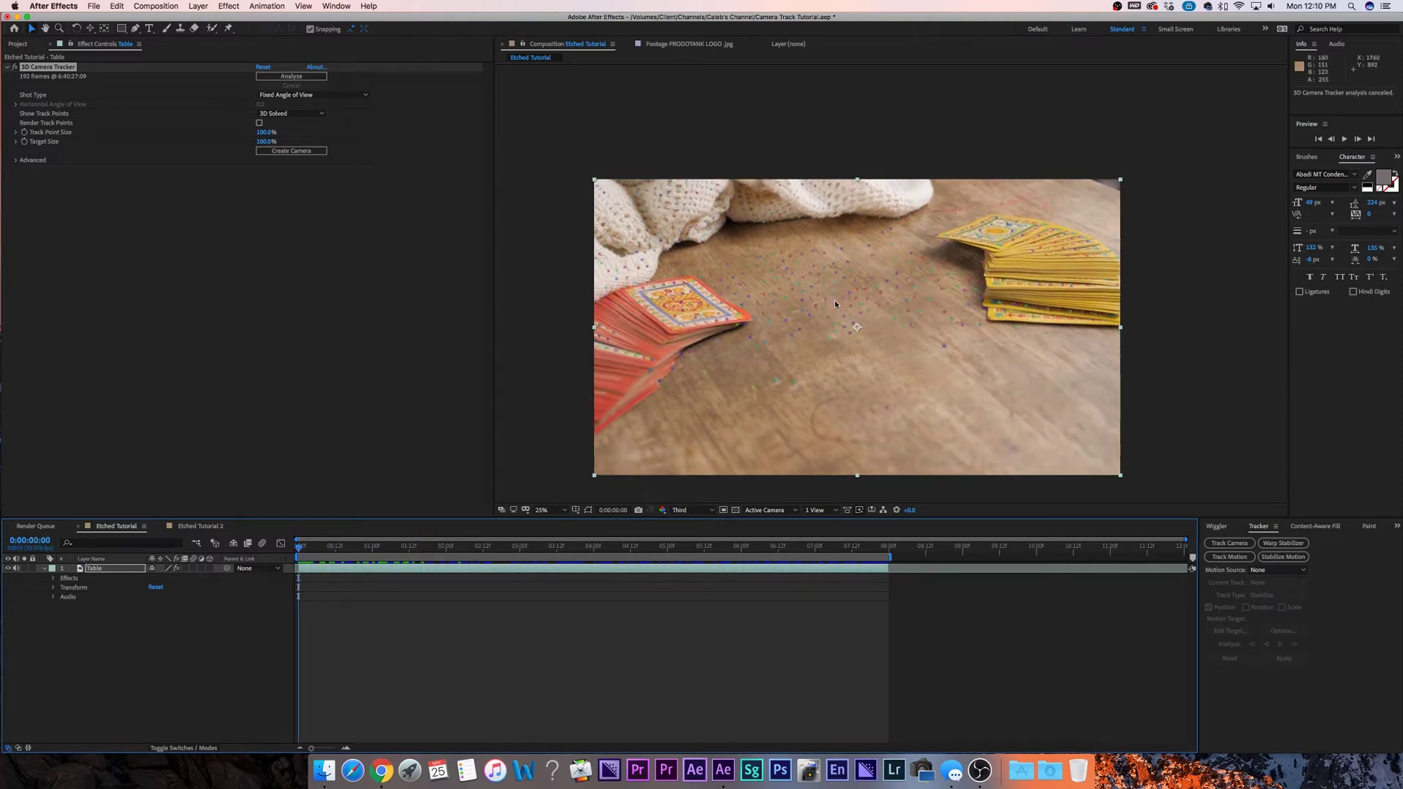
scroll(834, 299, up, 4)
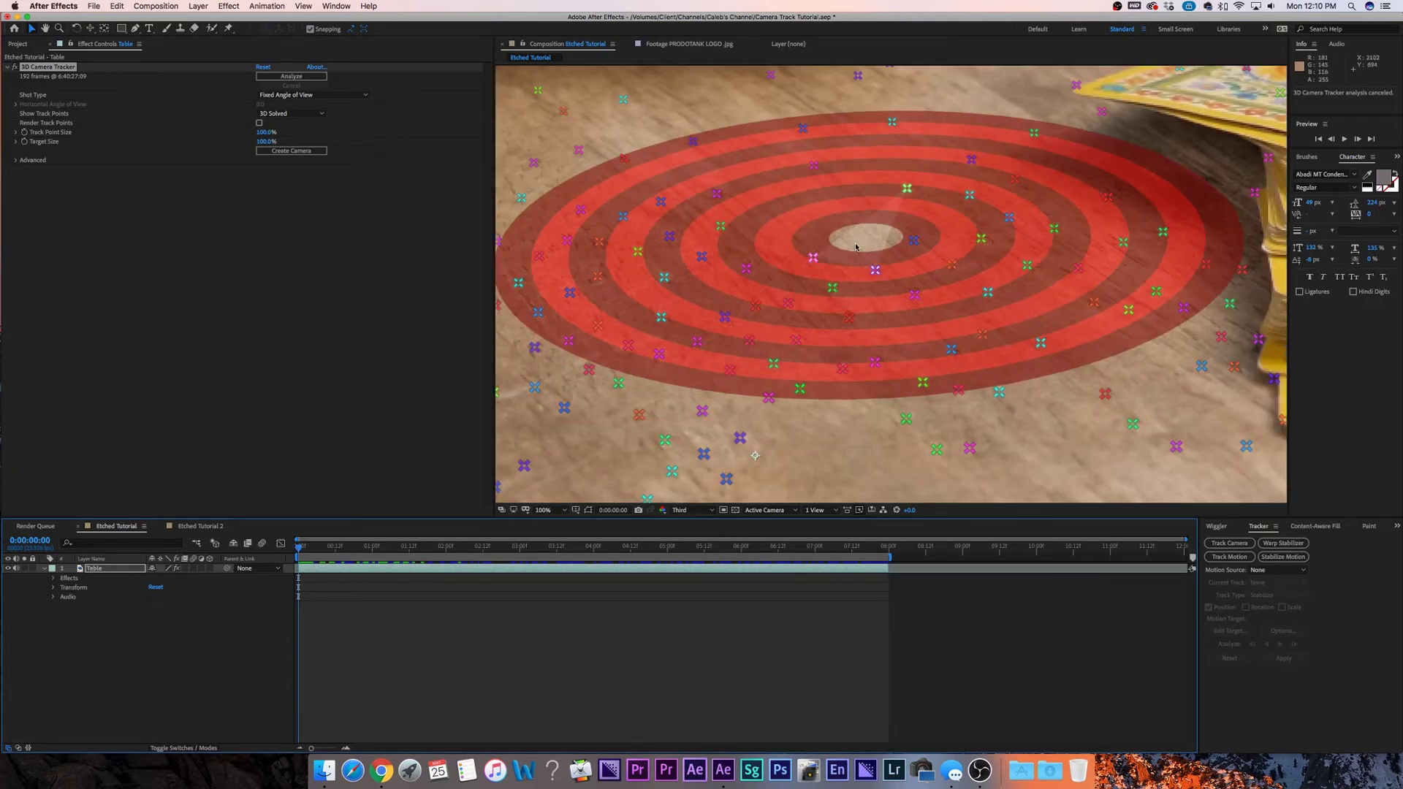
scroll(741, 255, down, 4)
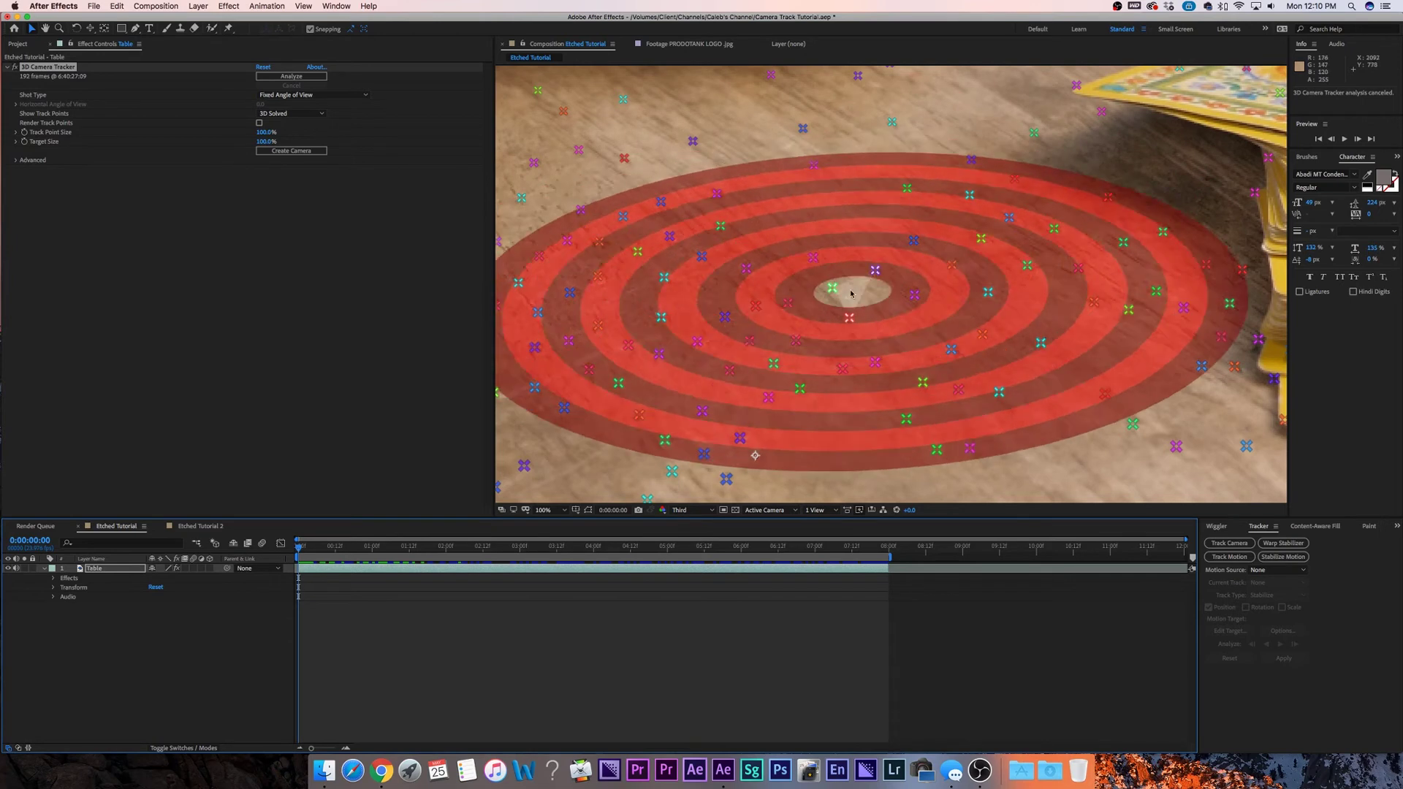
right_click(843, 287)
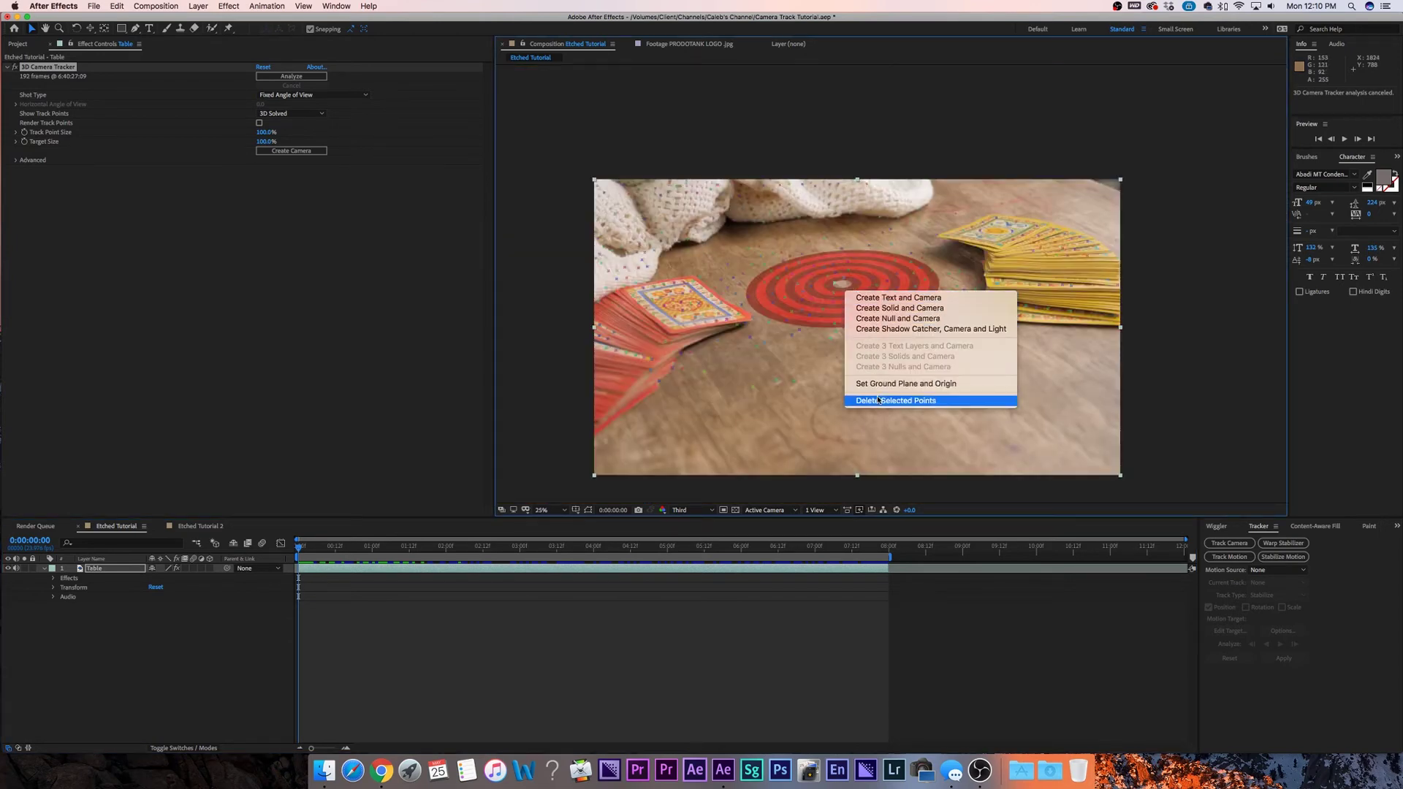
click(878, 299)
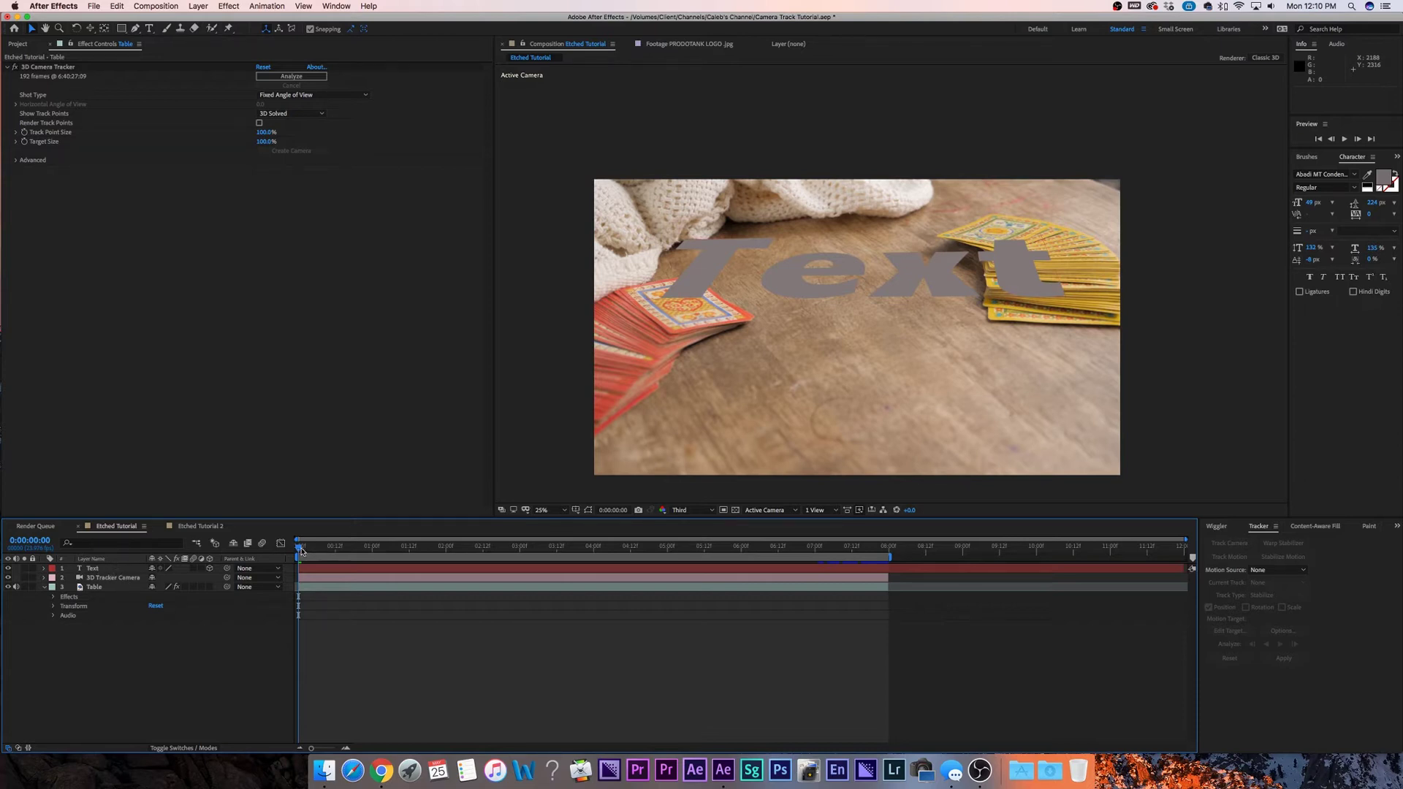
mouse_move(300, 550)
mouse_down()
mouse_move(582, 551)
mouse_move(298, 550)
mouse_up()
mouse_move(314, 551)
mouse_down()
mouse_move(655, 555)
mouse_move(299, 559)
mouse_up()
Try lifting the text layer above the tabletop to see how it tracks over time, and undo the moves
click(844, 278)
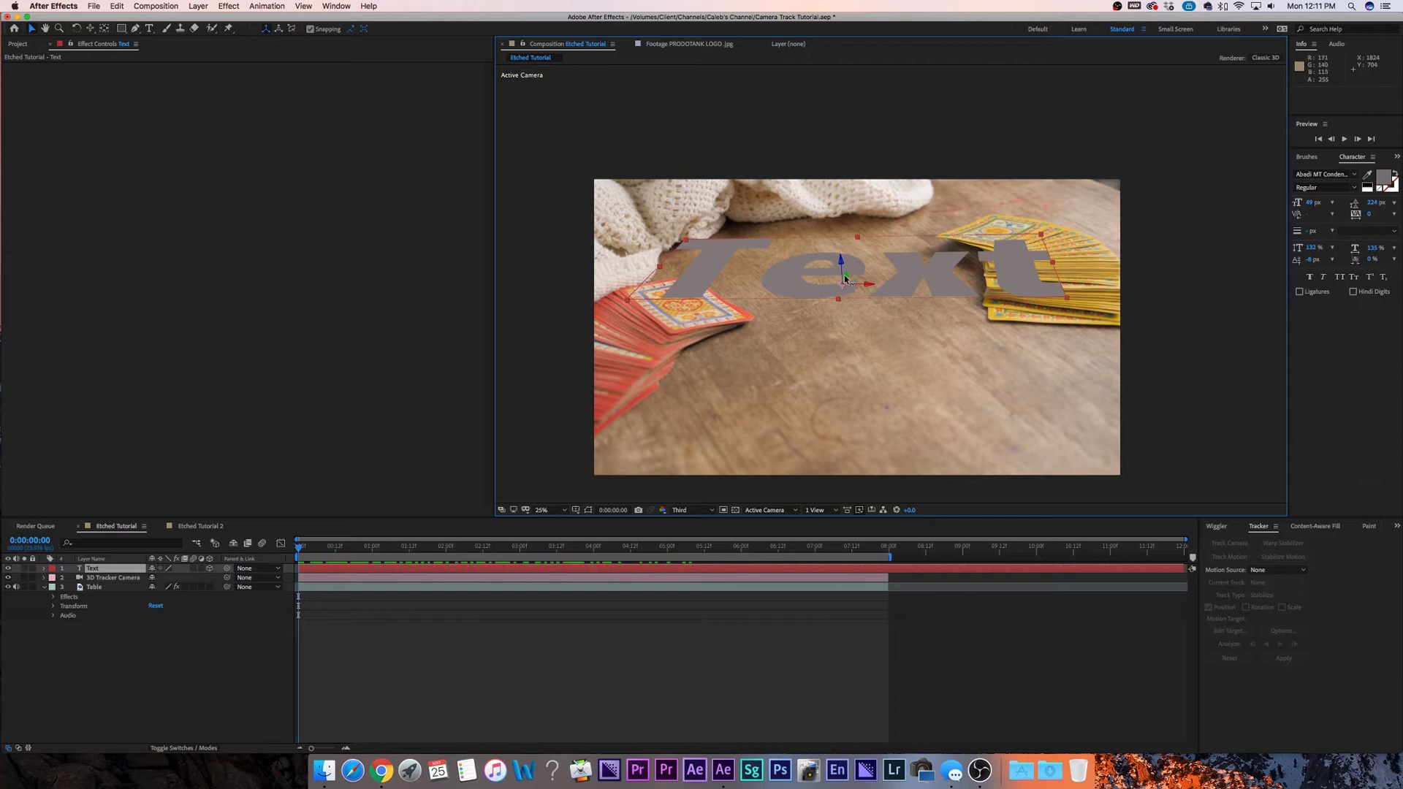
drag(845, 278, 838, 325)
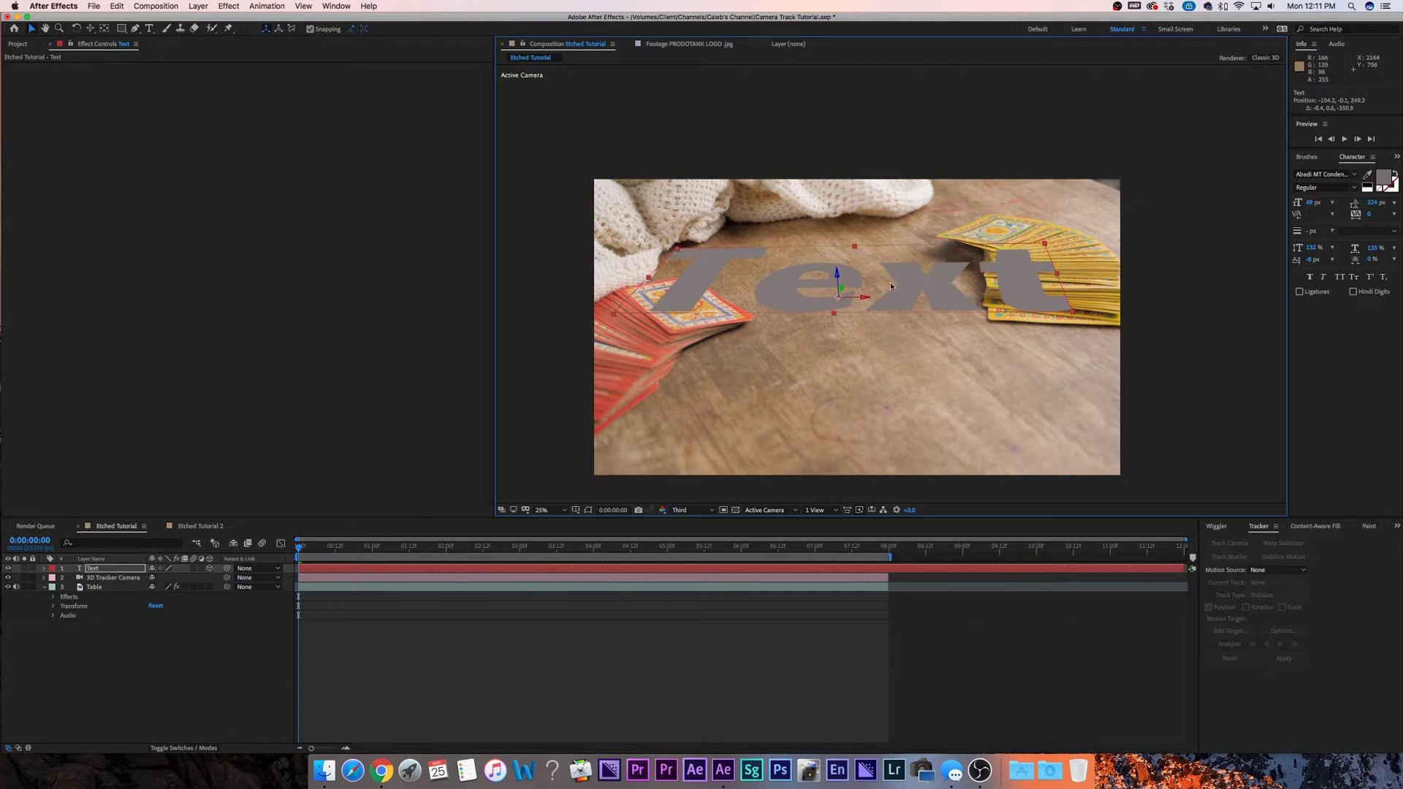
drag(837, 277, 831, 241)
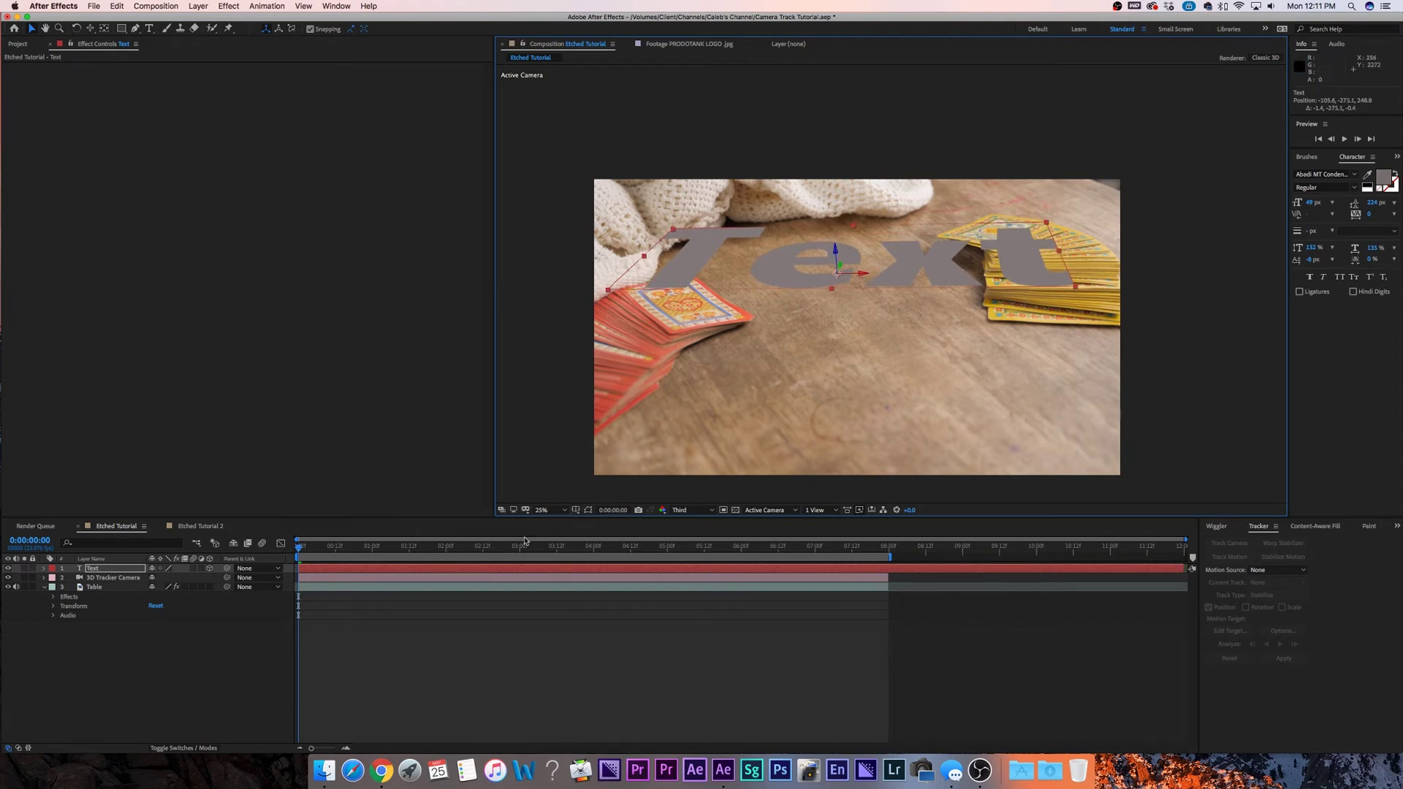
drag(304, 549, 603, 549)
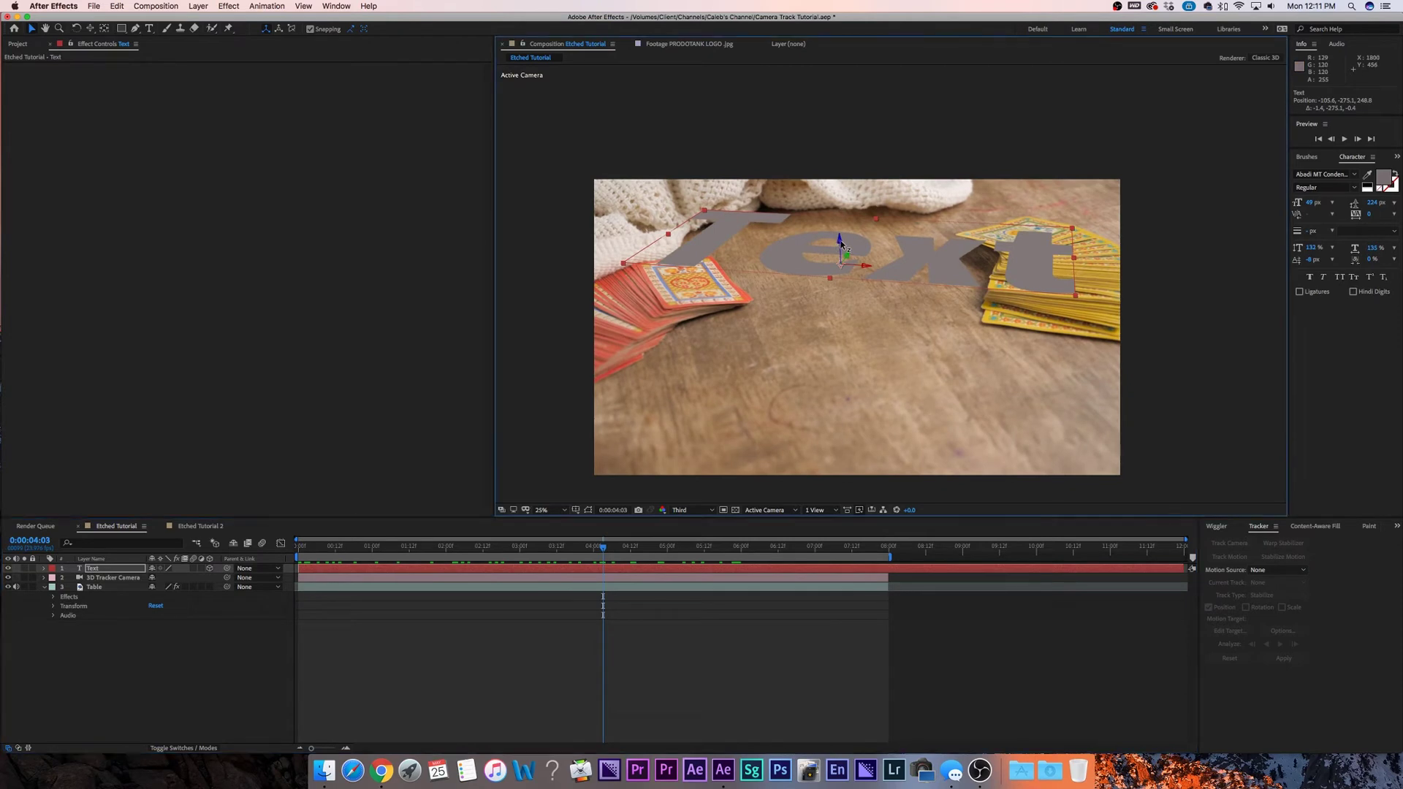
click(477, 549)
drag(477, 549, 821, 546)
click(604, 546)
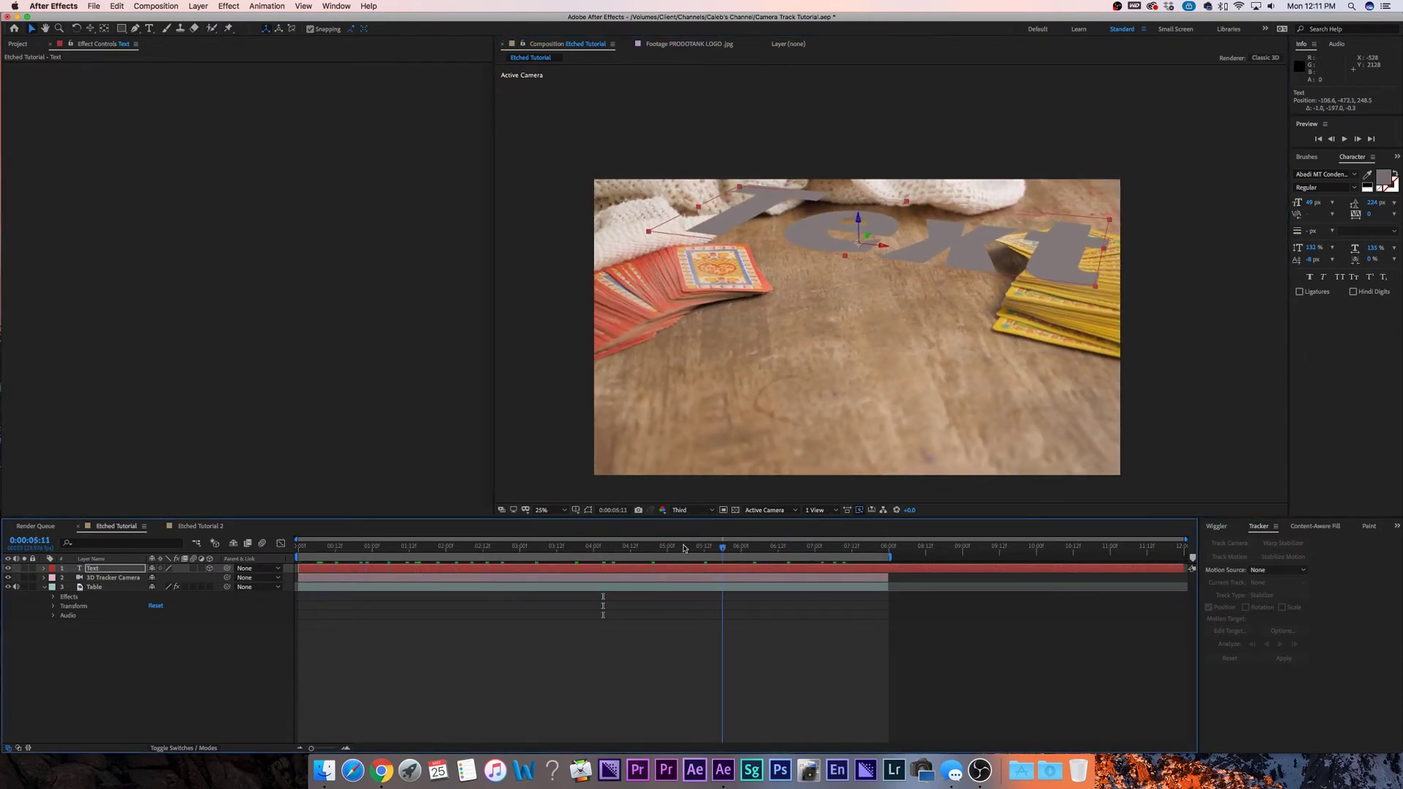
key(ctrl+z)
key(Home)
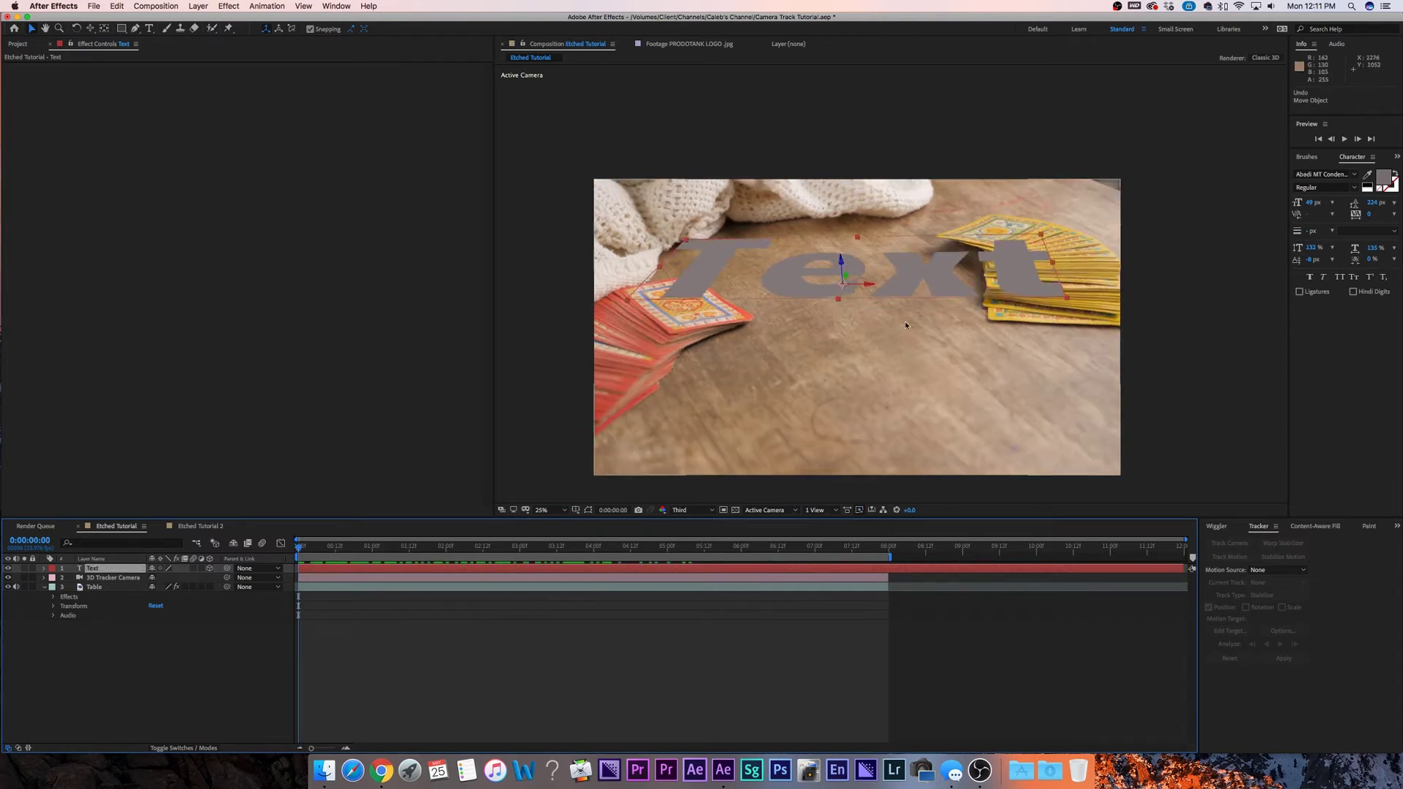
Move, rotate and shrink the text so it lies at an angle on the tabletop between the two card decks
drag(845, 279, 891, 303)
key(w)
key(v)
drag(1030, 239, 869, 328)
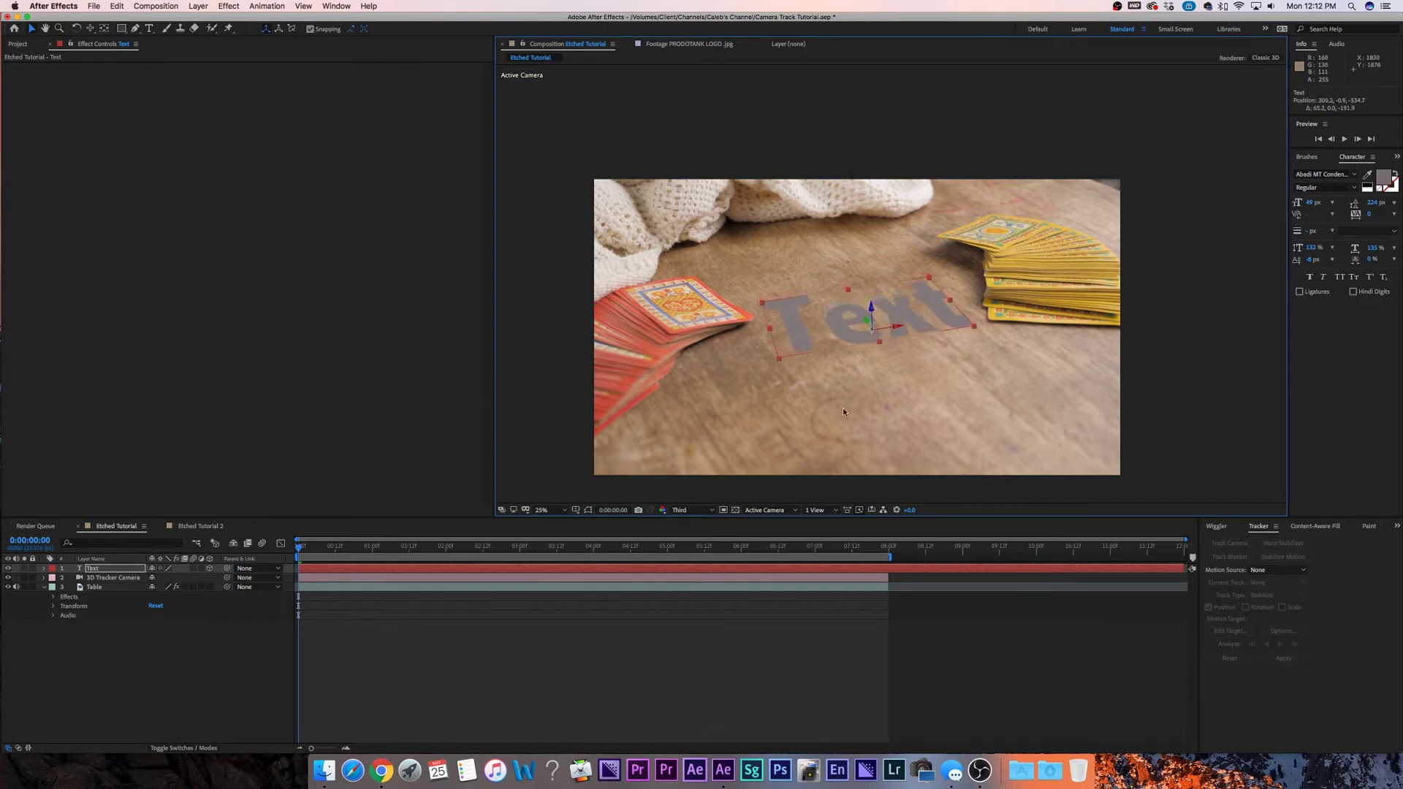
click(794, 710)
Set the preview resolution to Full and inspect the text's edges against the wood up close
click(690, 510)
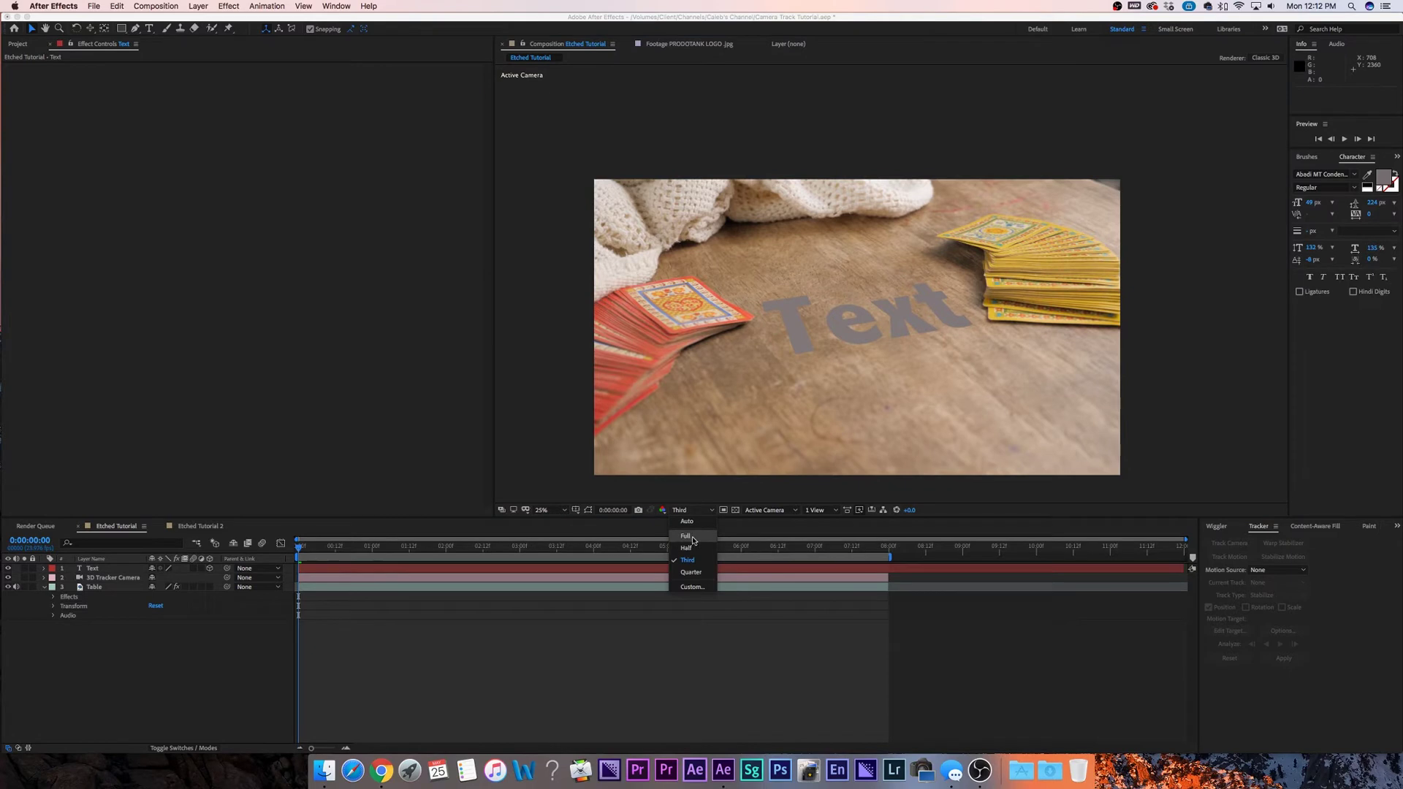
click(693, 541)
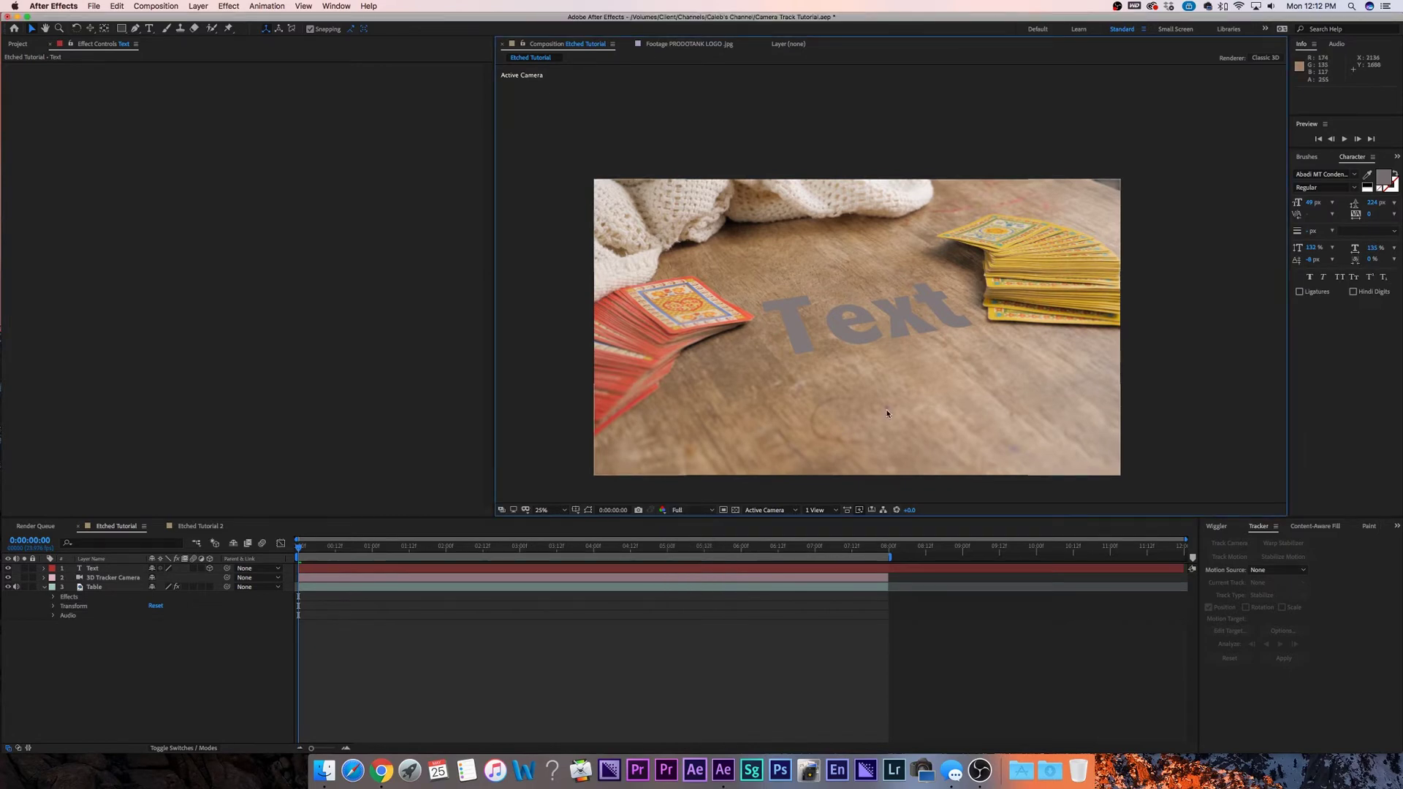
key(period)
key(period)
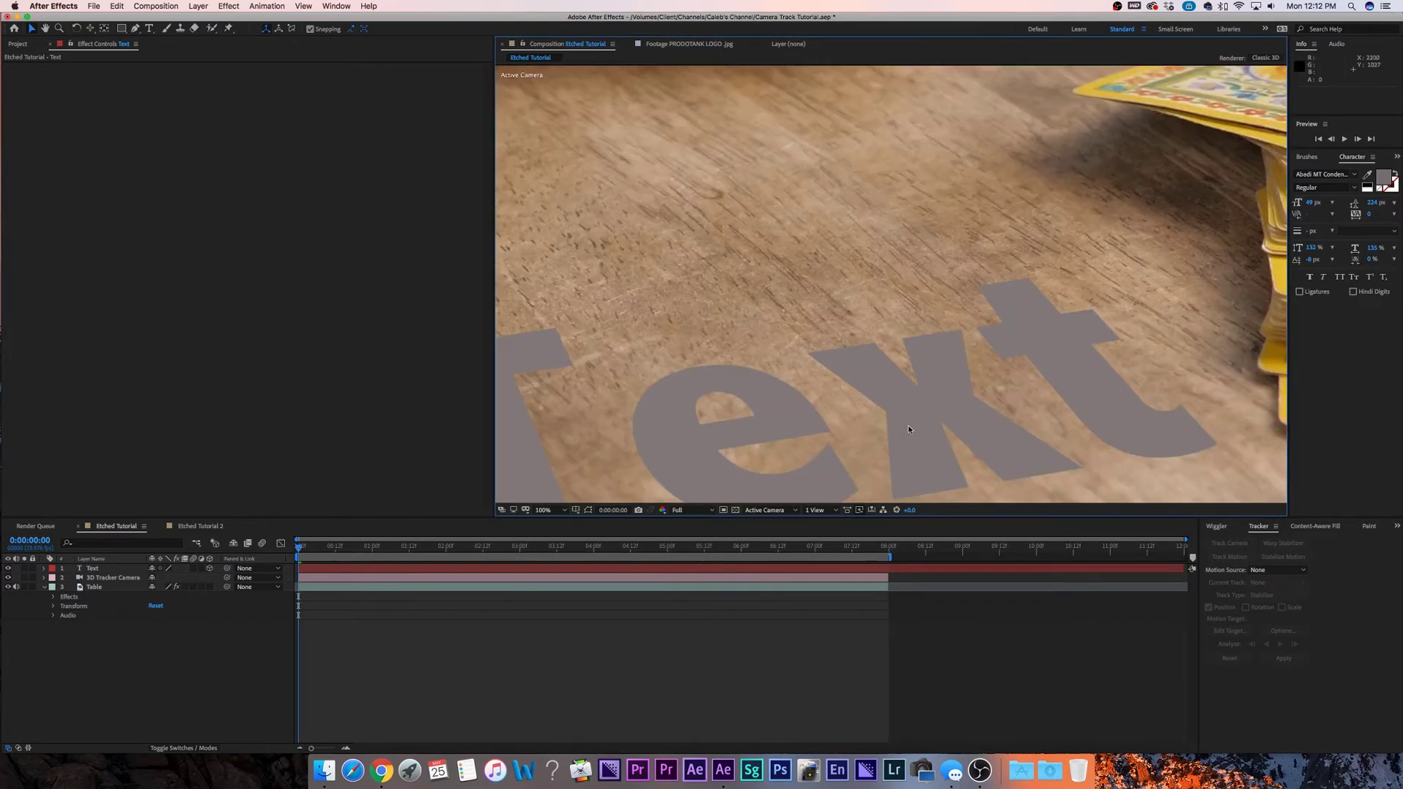
drag(904, 426, 913, 283)
key(v)
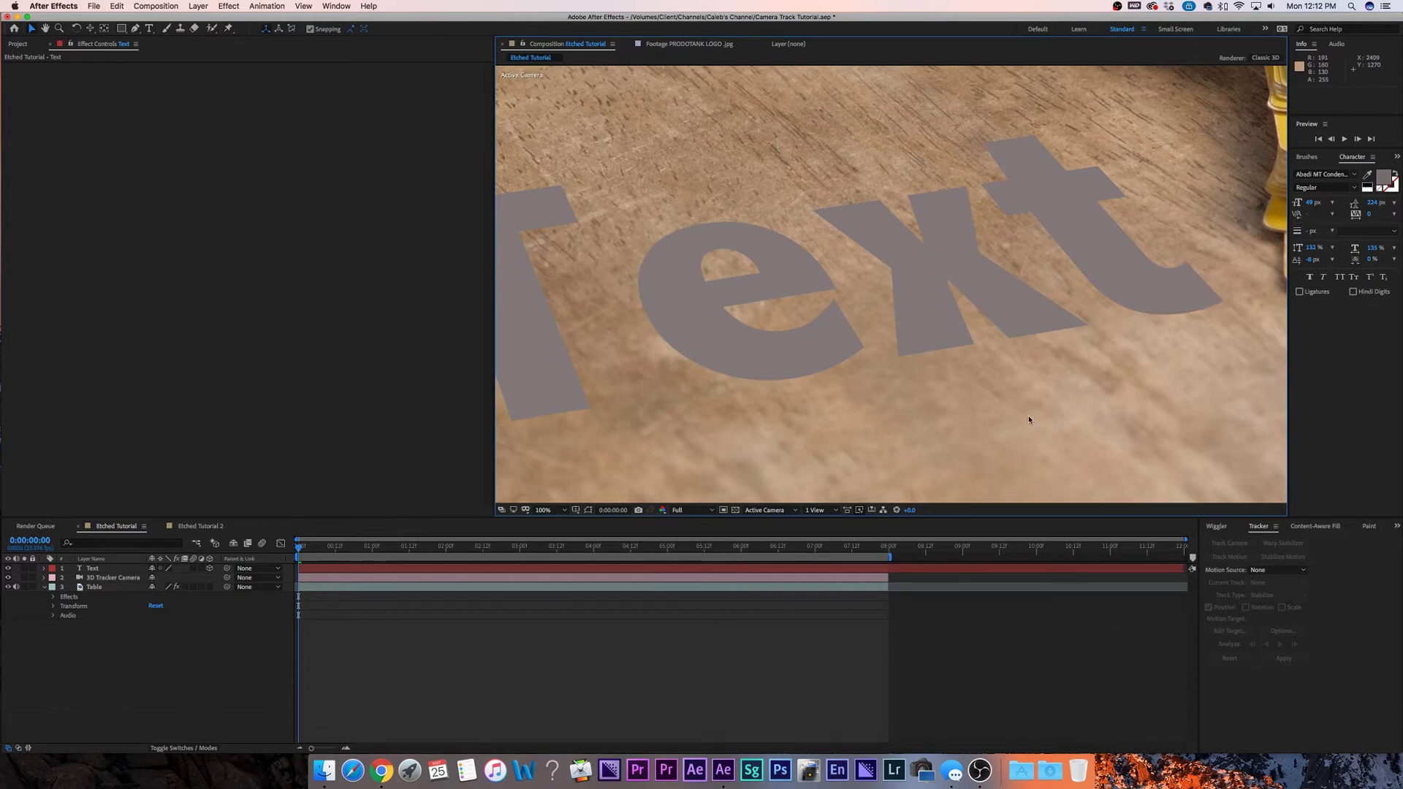
scroll(1028, 416, down, 2)
scroll(1027, 417, down, 1)
scroll(1027, 416, up, 1)
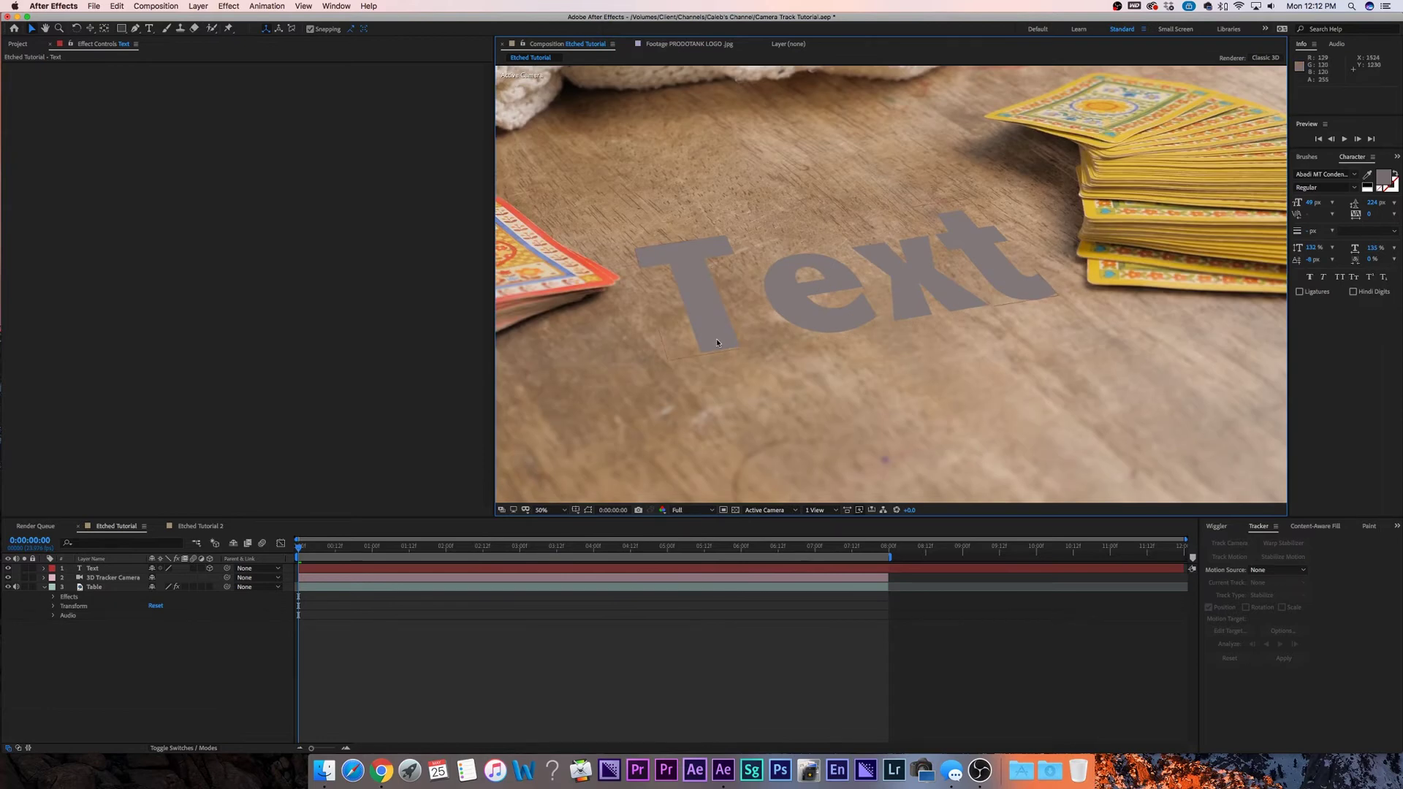
click(980, 616)
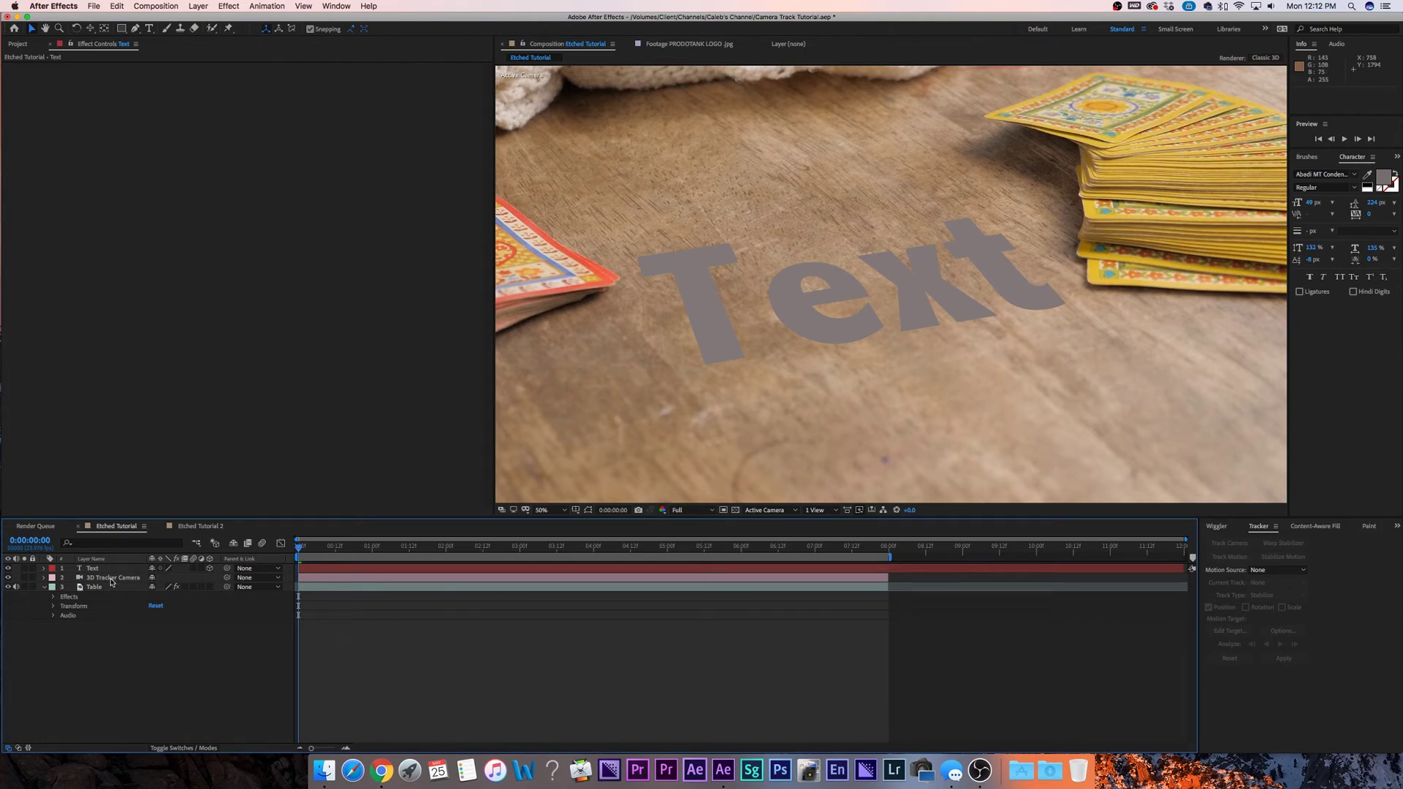
Turn on Depth of Field for the 3D Tracker Camera and raise its blur level until the text visibly softens
click(44, 577)
click(52, 597)
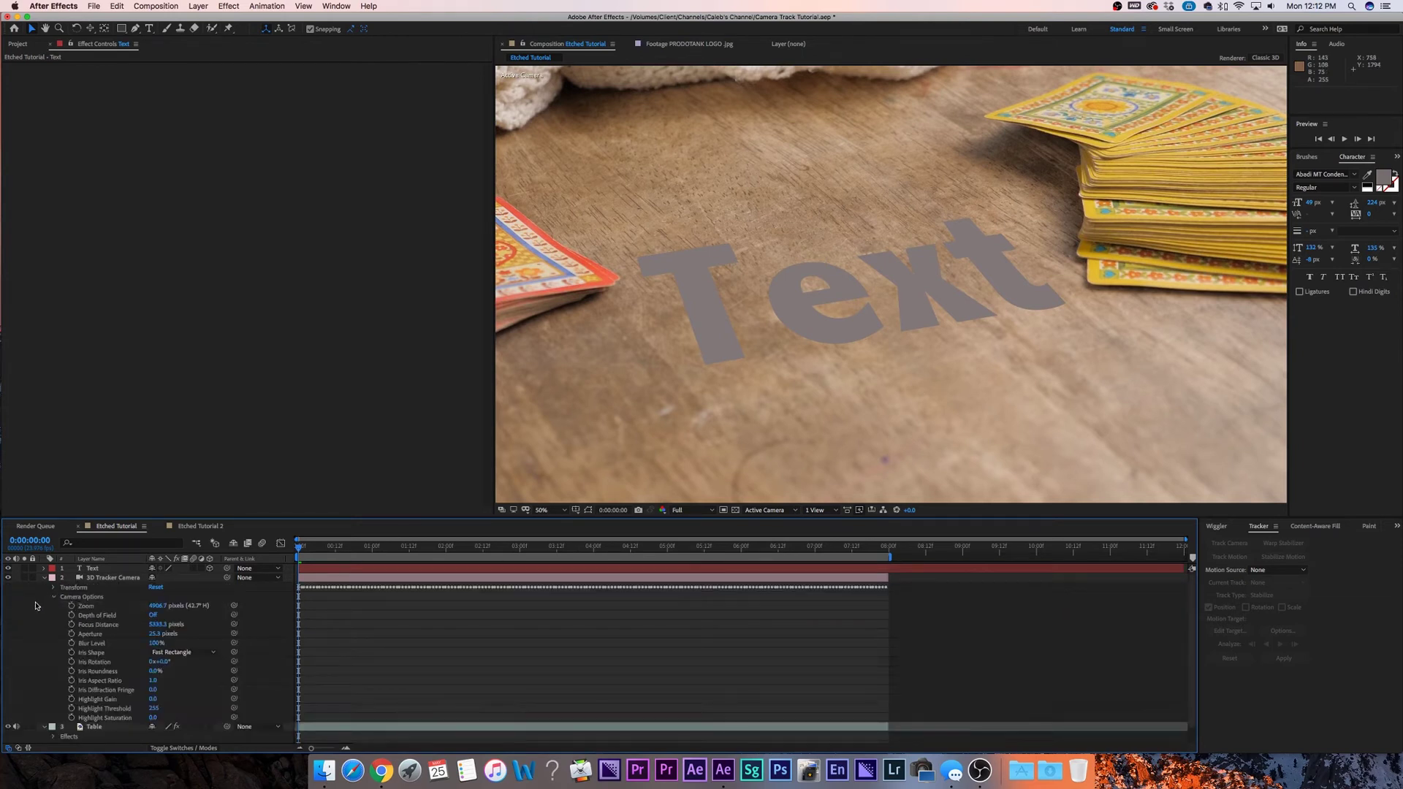
scroll(44, 613, down, 1)
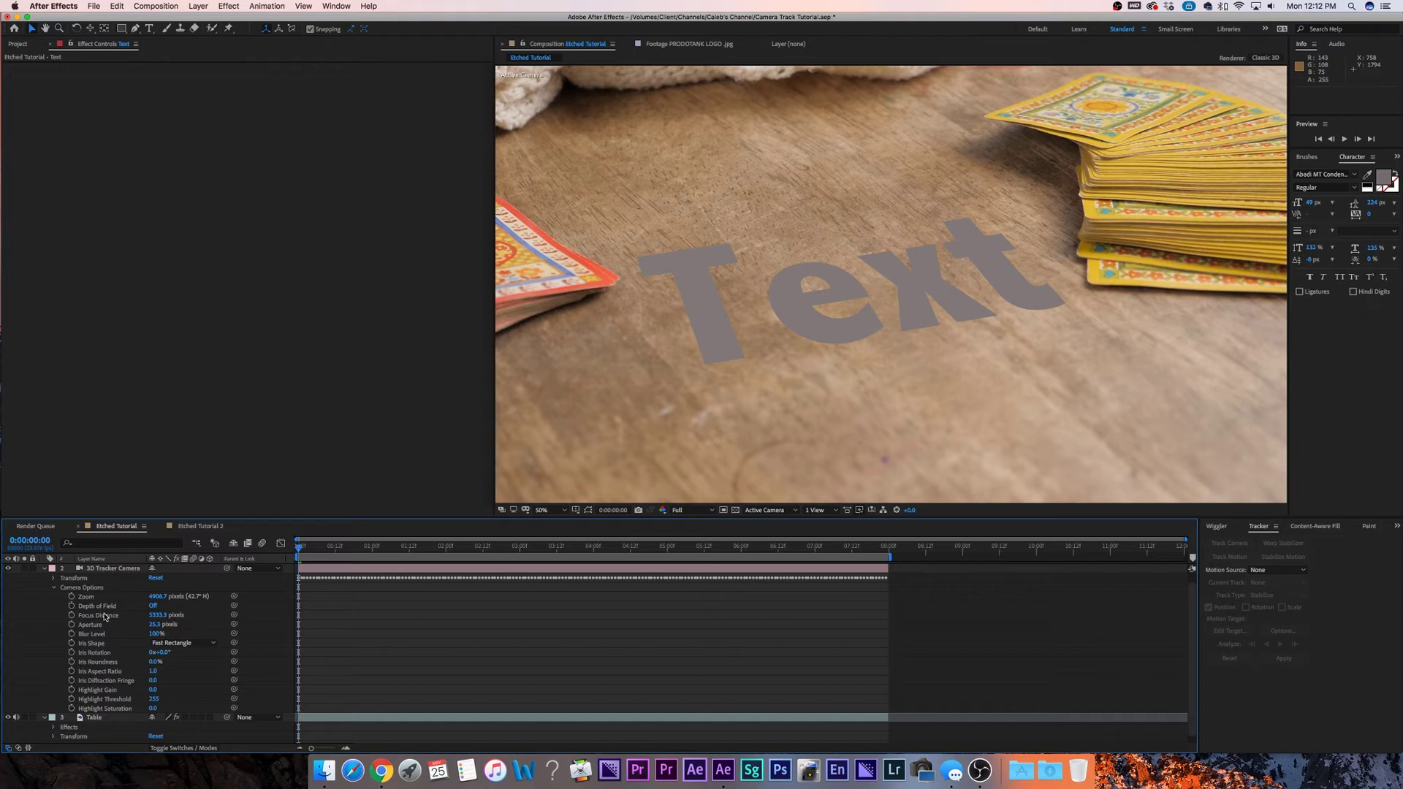
click(153, 608)
click(153, 608)
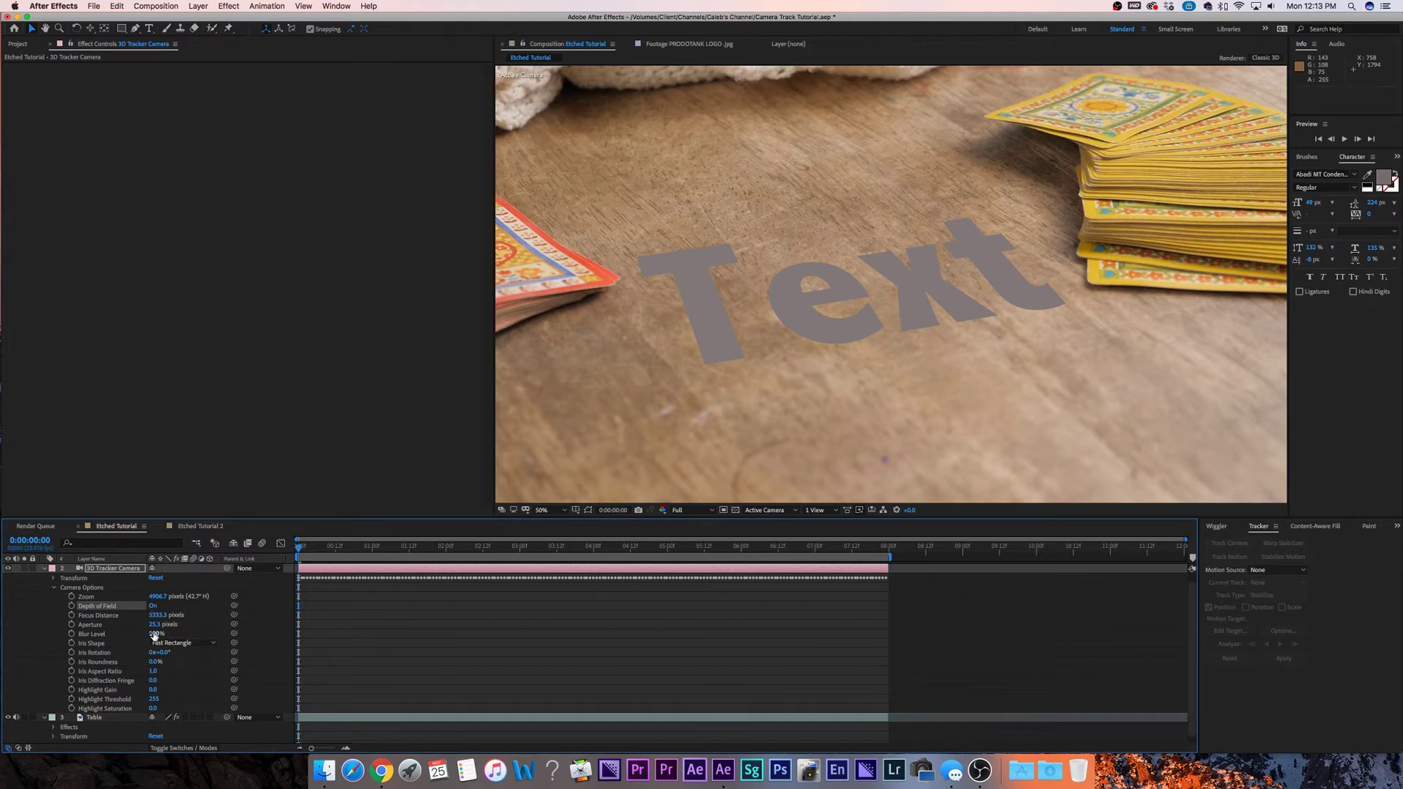
drag(152, 636, 224, 634)
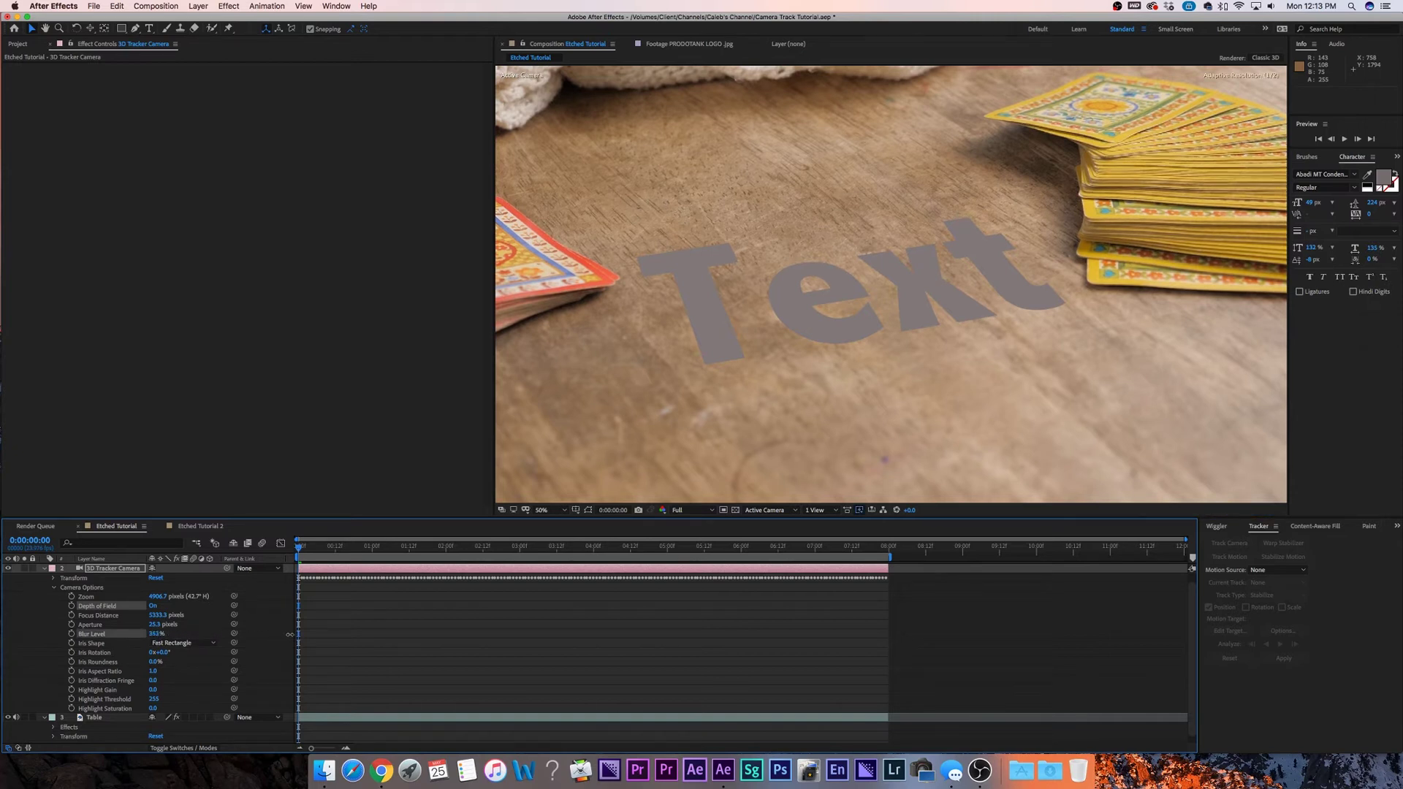
drag(380, 632, 419, 633)
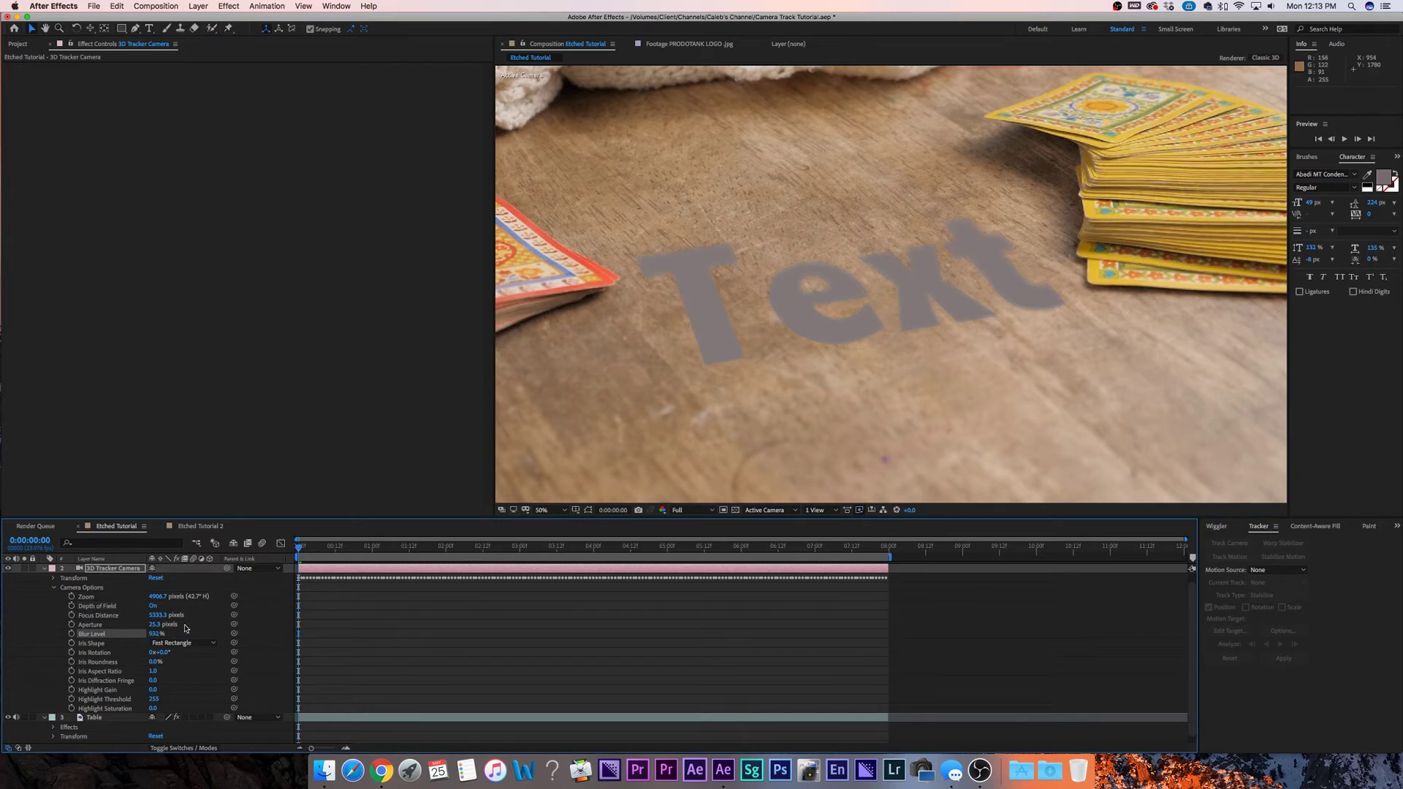
Set the tracker camera's focus distance to about 8090 pixels and aperture to 50 pixels, and lower its blur level
drag(154, 616, 149, 615)
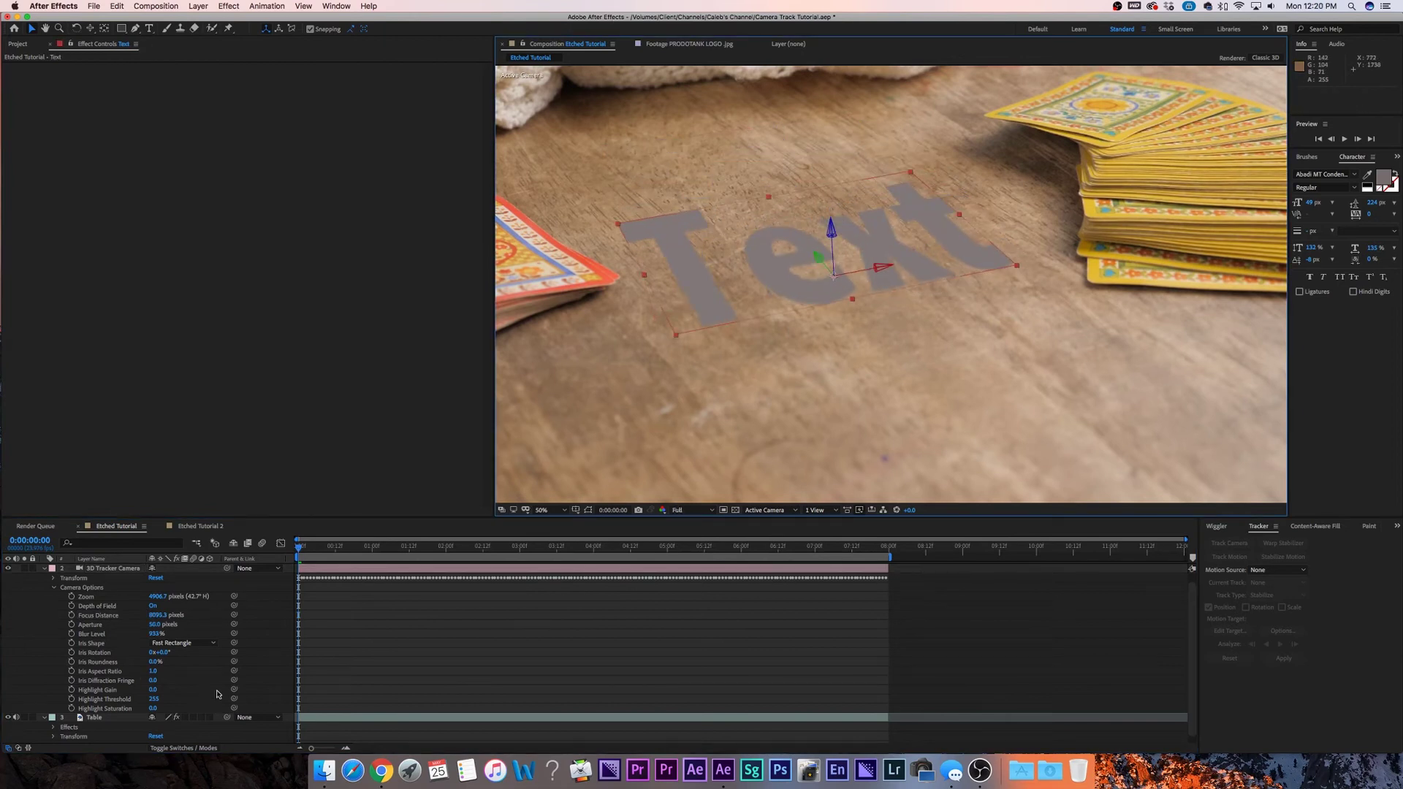
drag(157, 634, 117, 633)
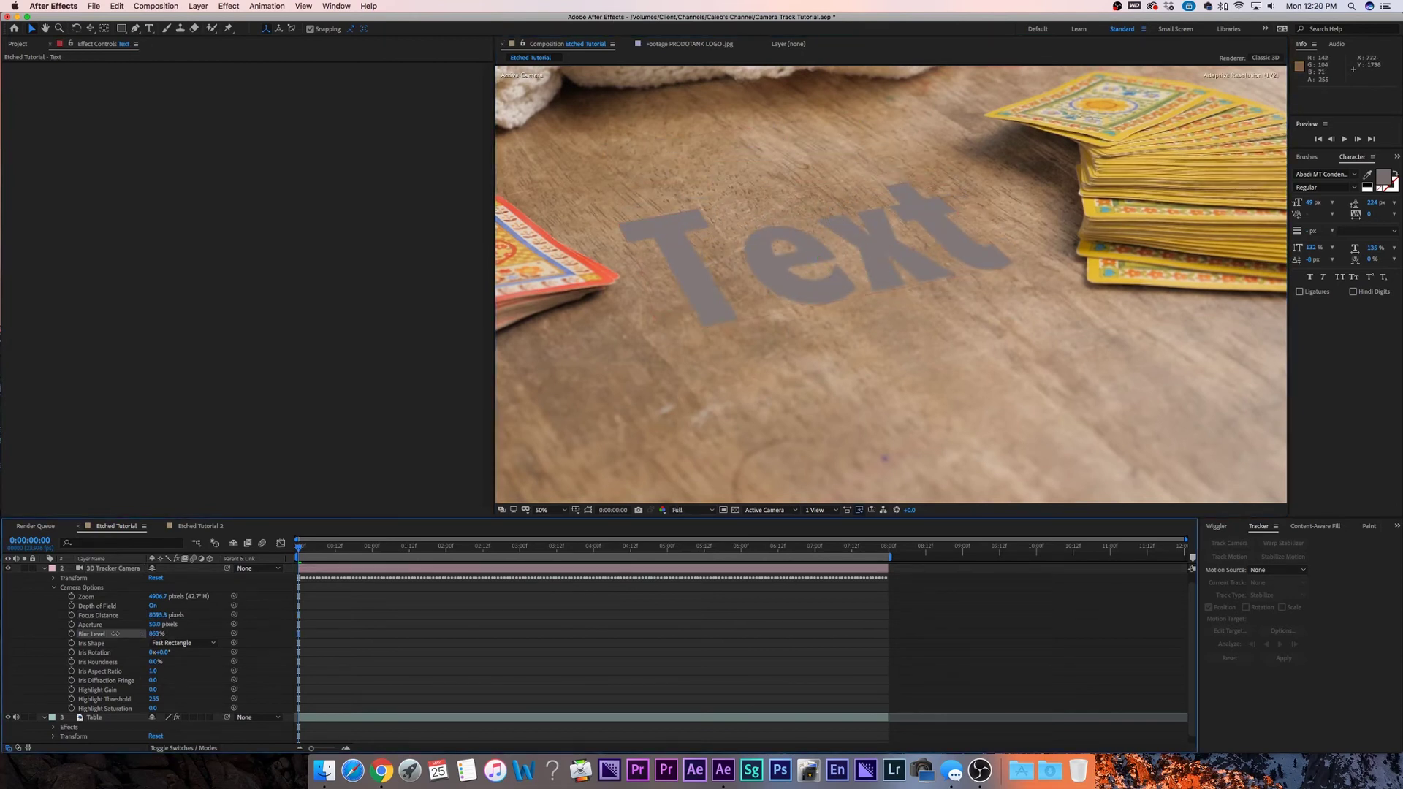
click(810, 281)
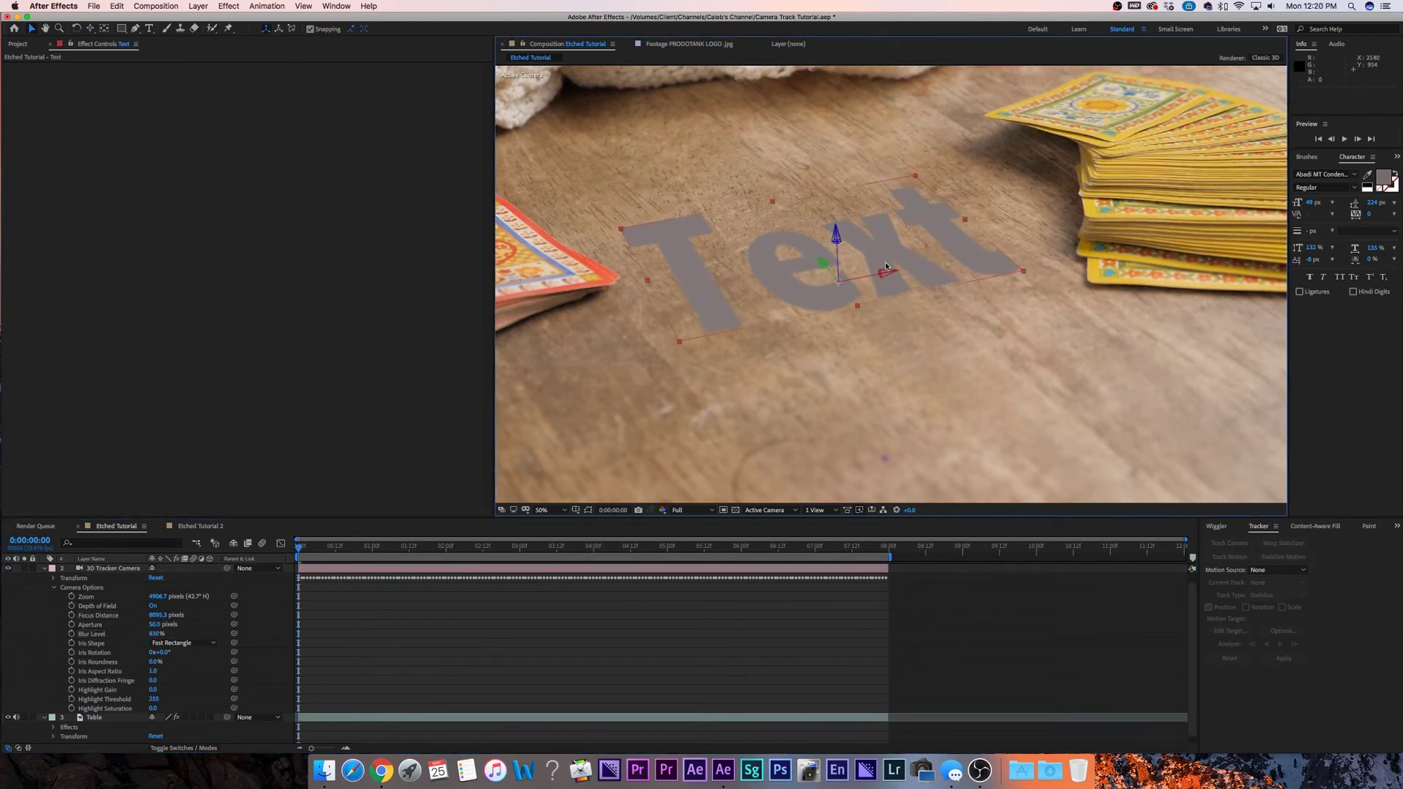
click(891, 409)
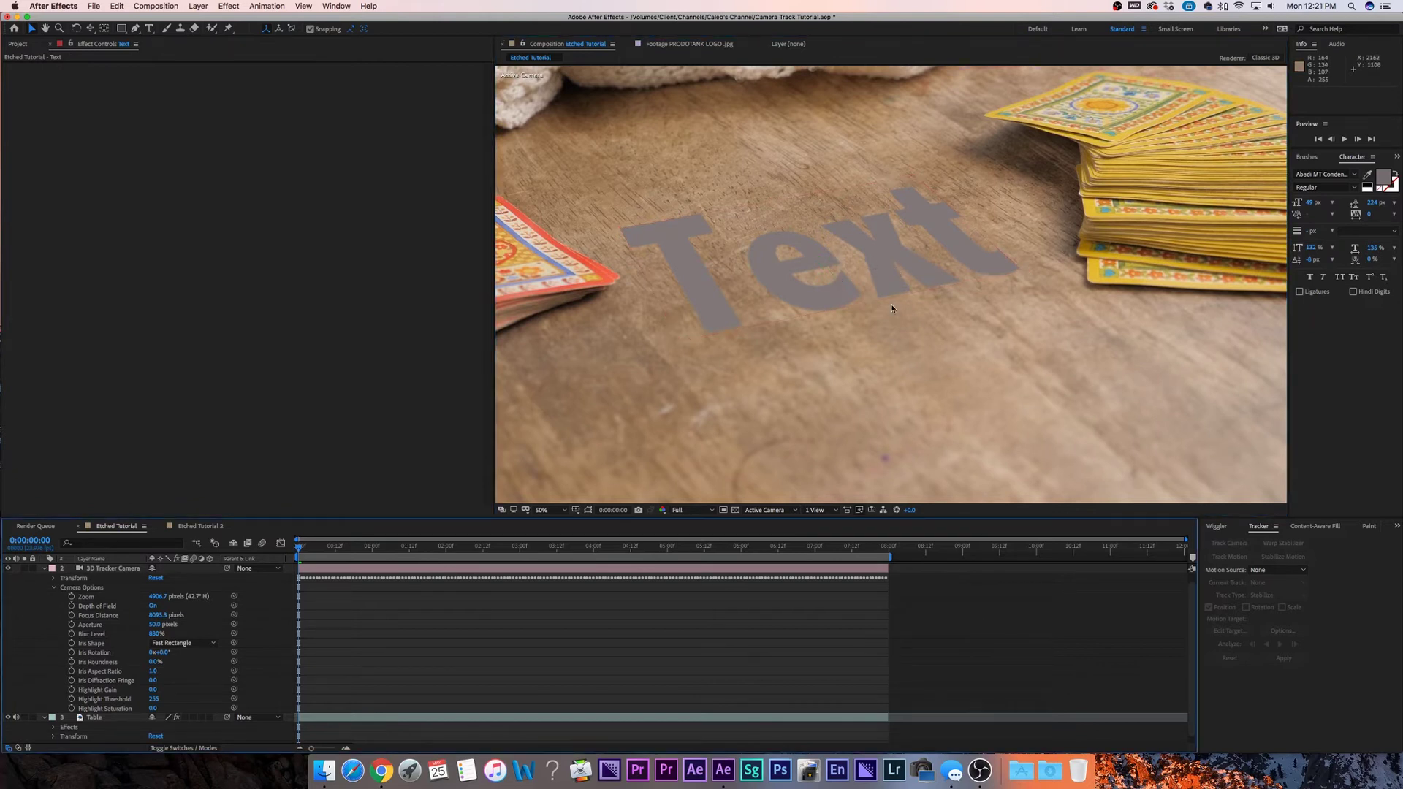
Add an Inner Shadow layer style to the Text layer and inspect the shaded letter edges up close
scroll(891, 307, down, 2)
right_click(95, 572)
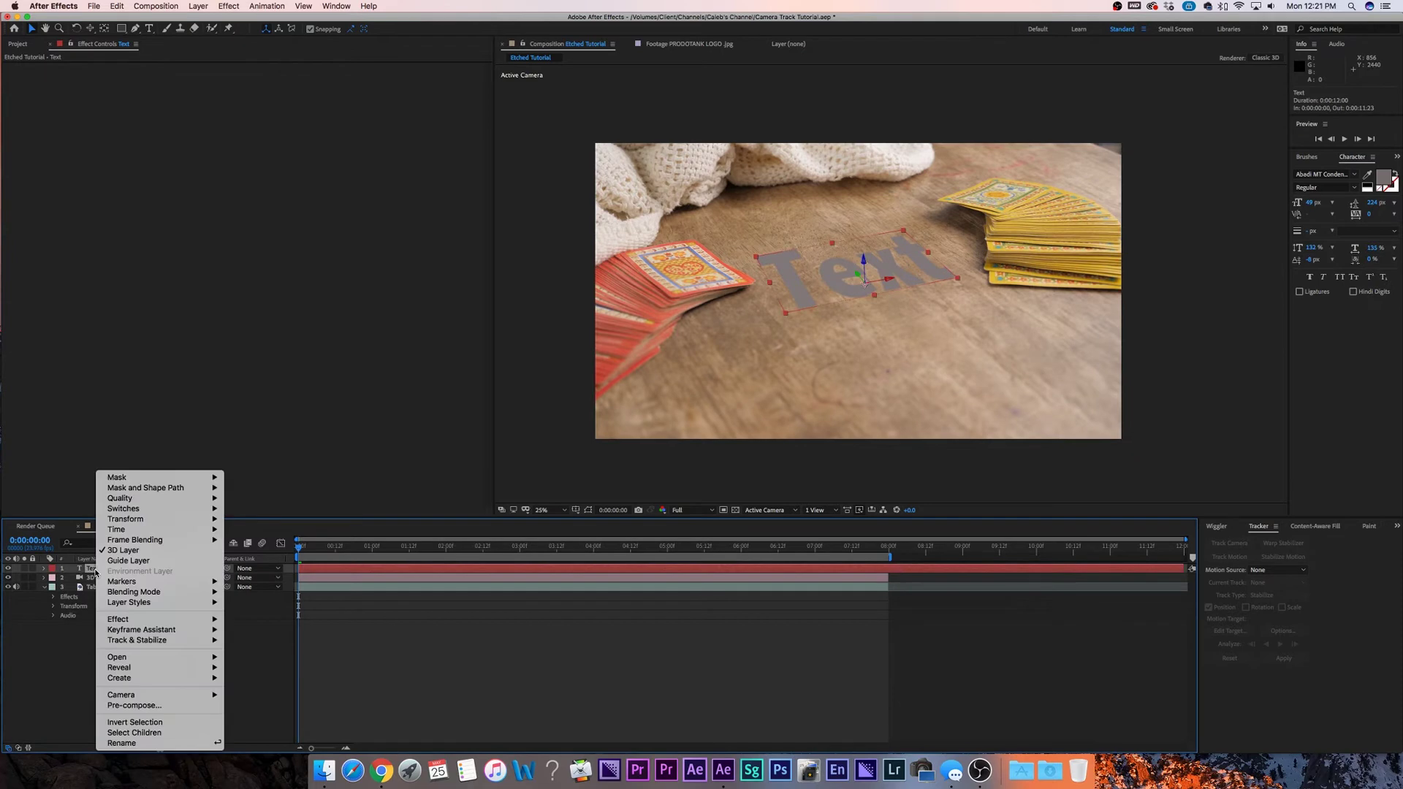
mouse_move(138, 607)
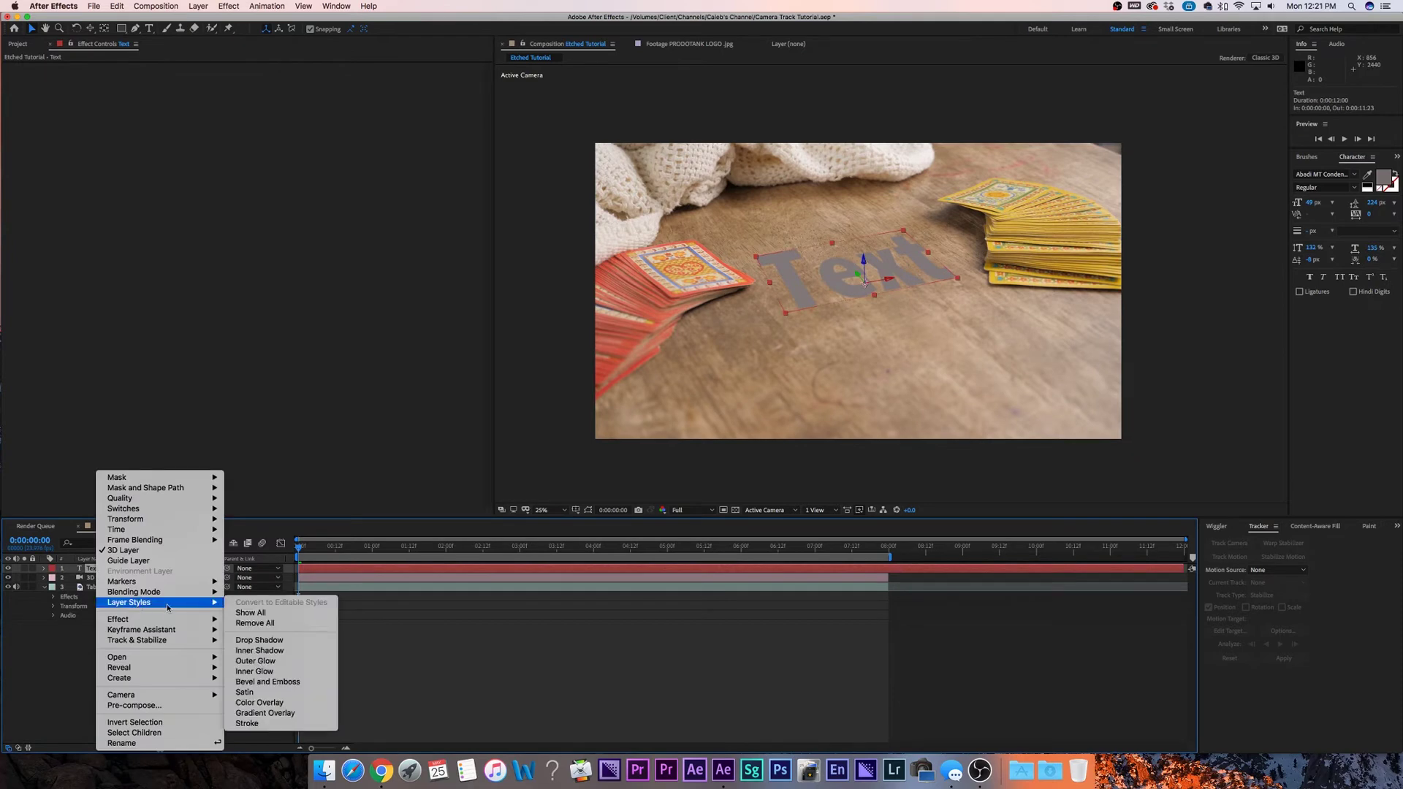
click(258, 651)
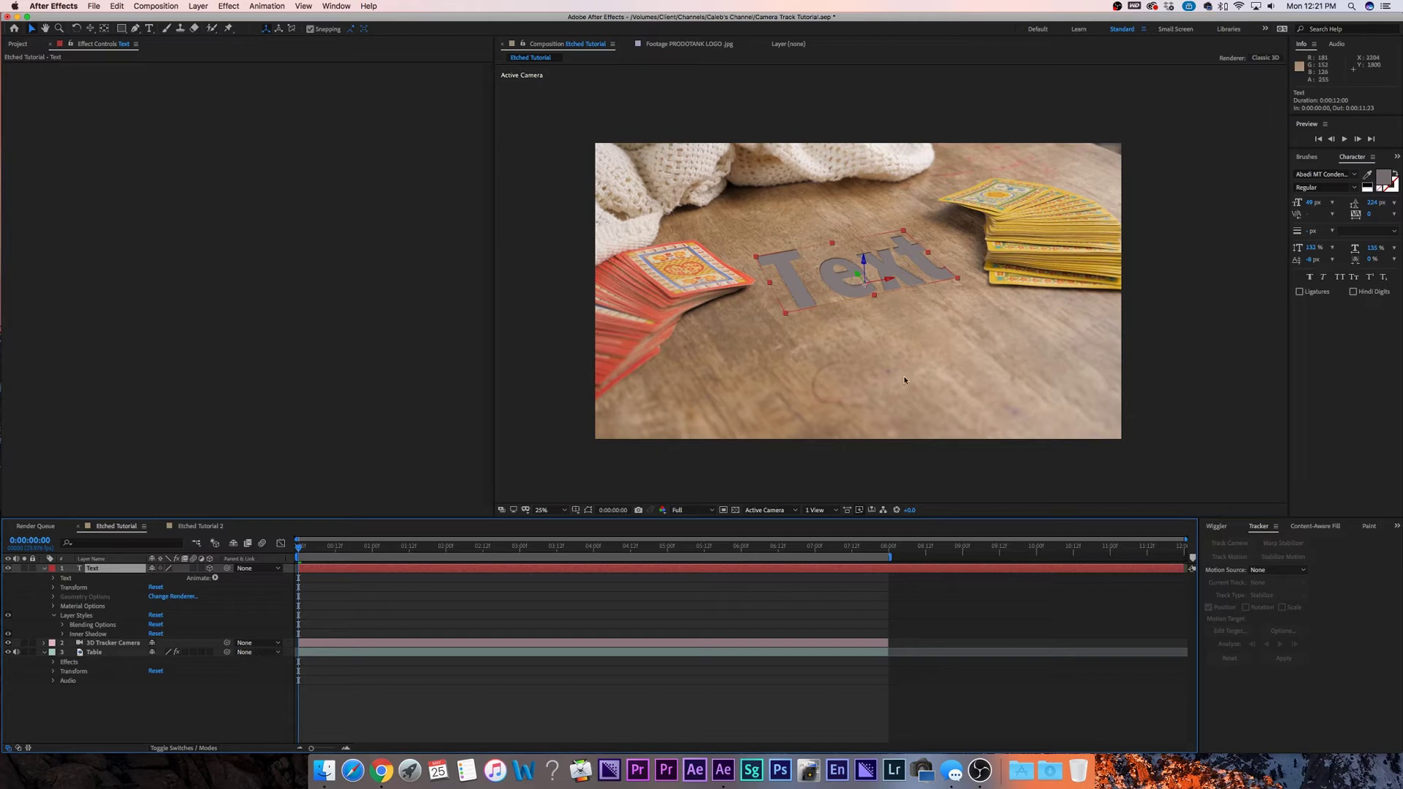
key(slash)
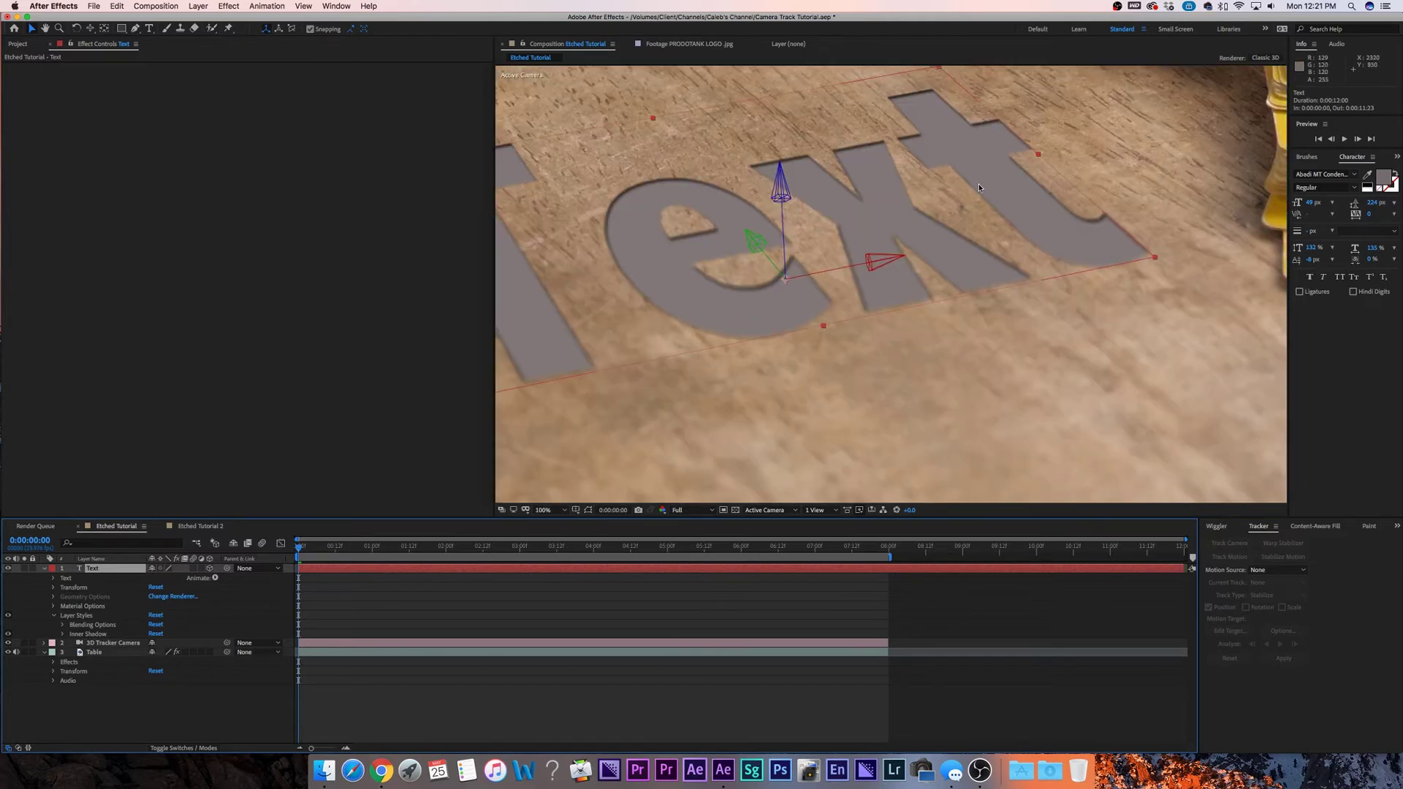
key(comma)
key(comma)
key(comma)
key(comma)
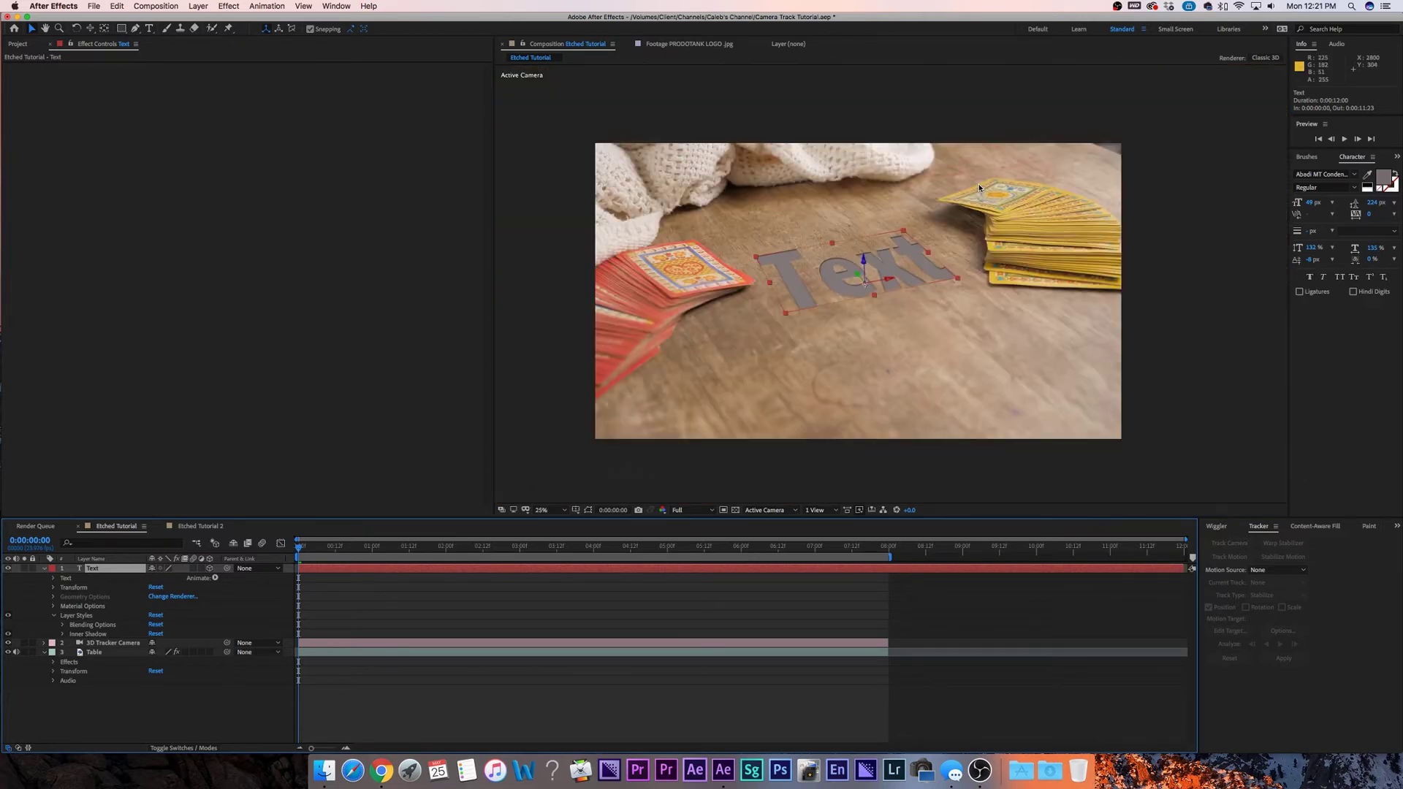
click(1010, 468)
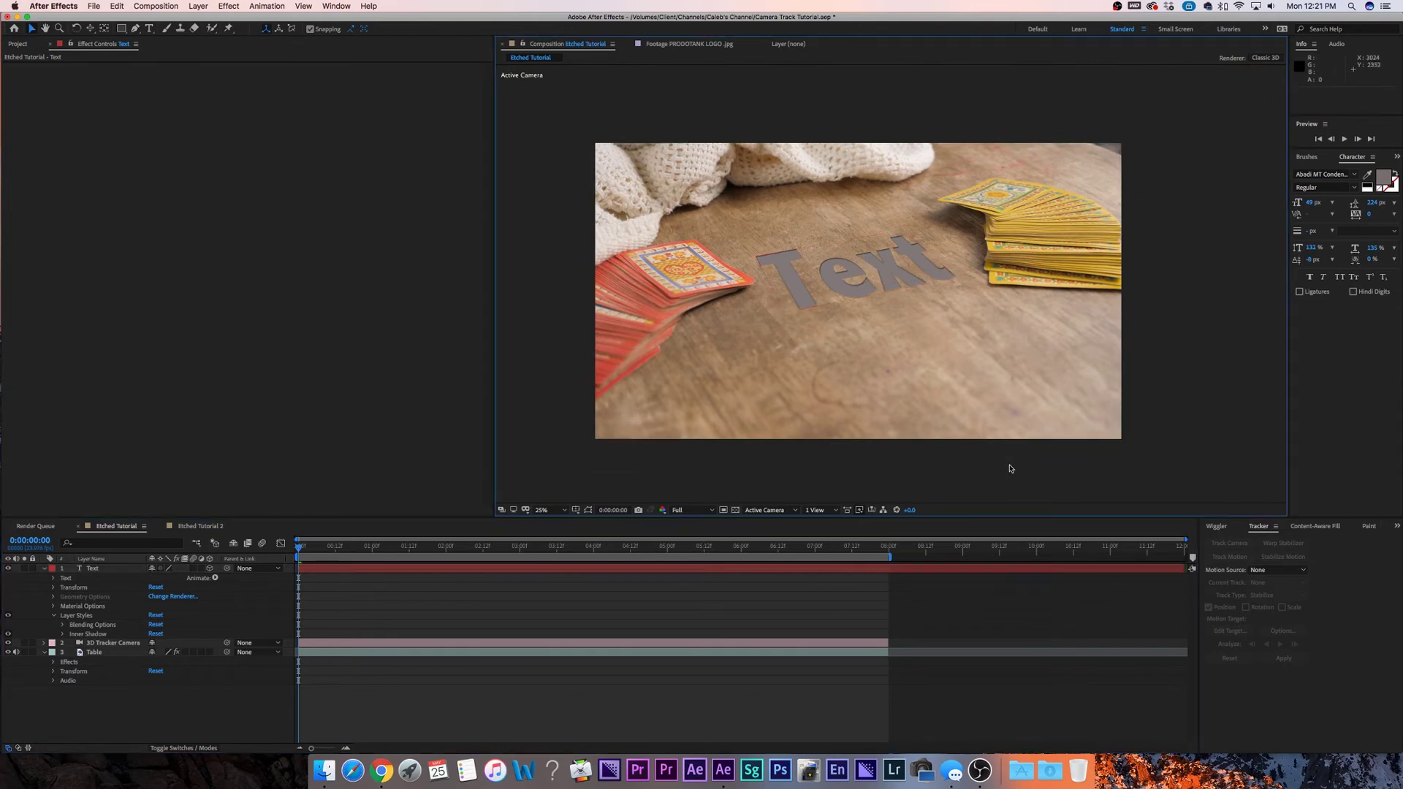
Set the Text layer's Fill Opacity to 0% in the layer style's advanced blending options
click(63, 625)
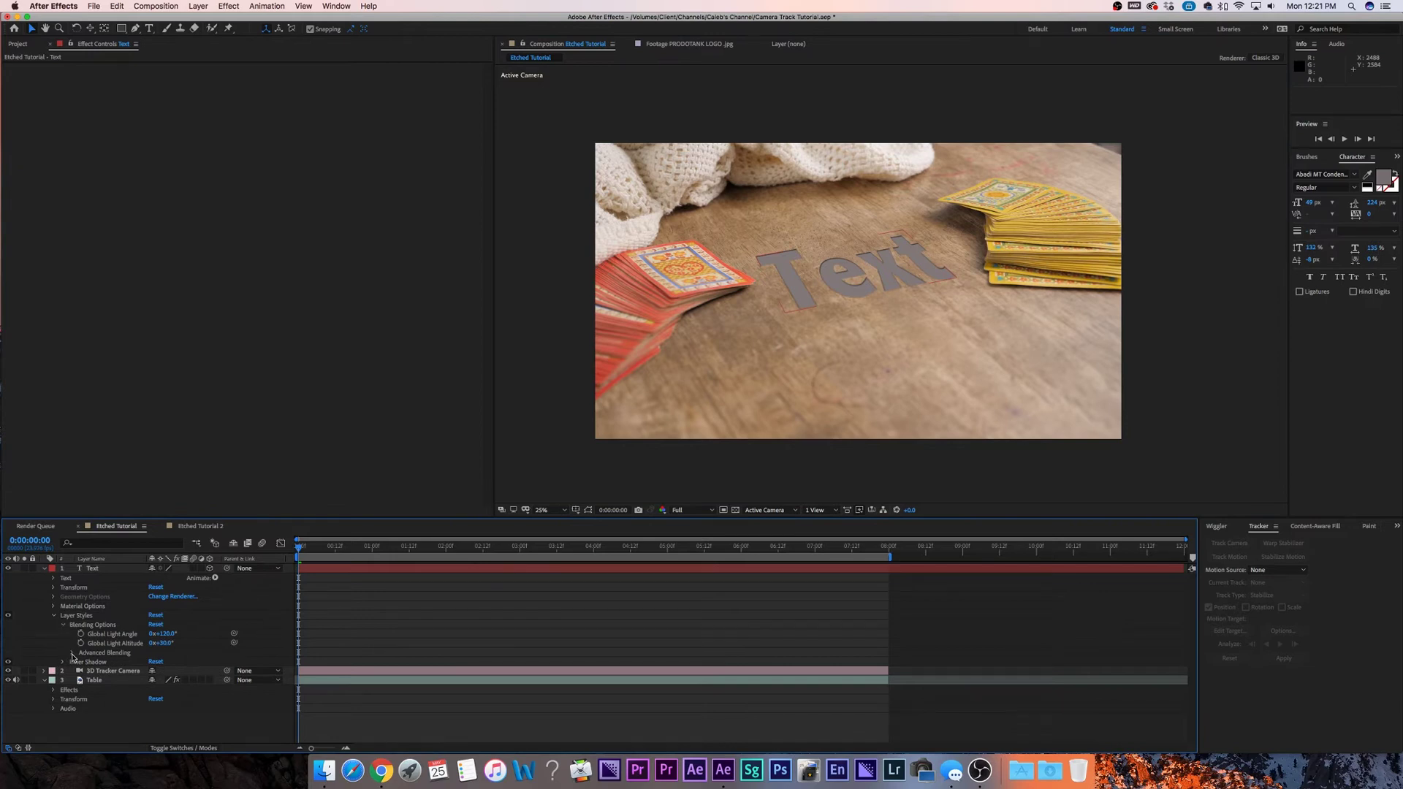
click(73, 653)
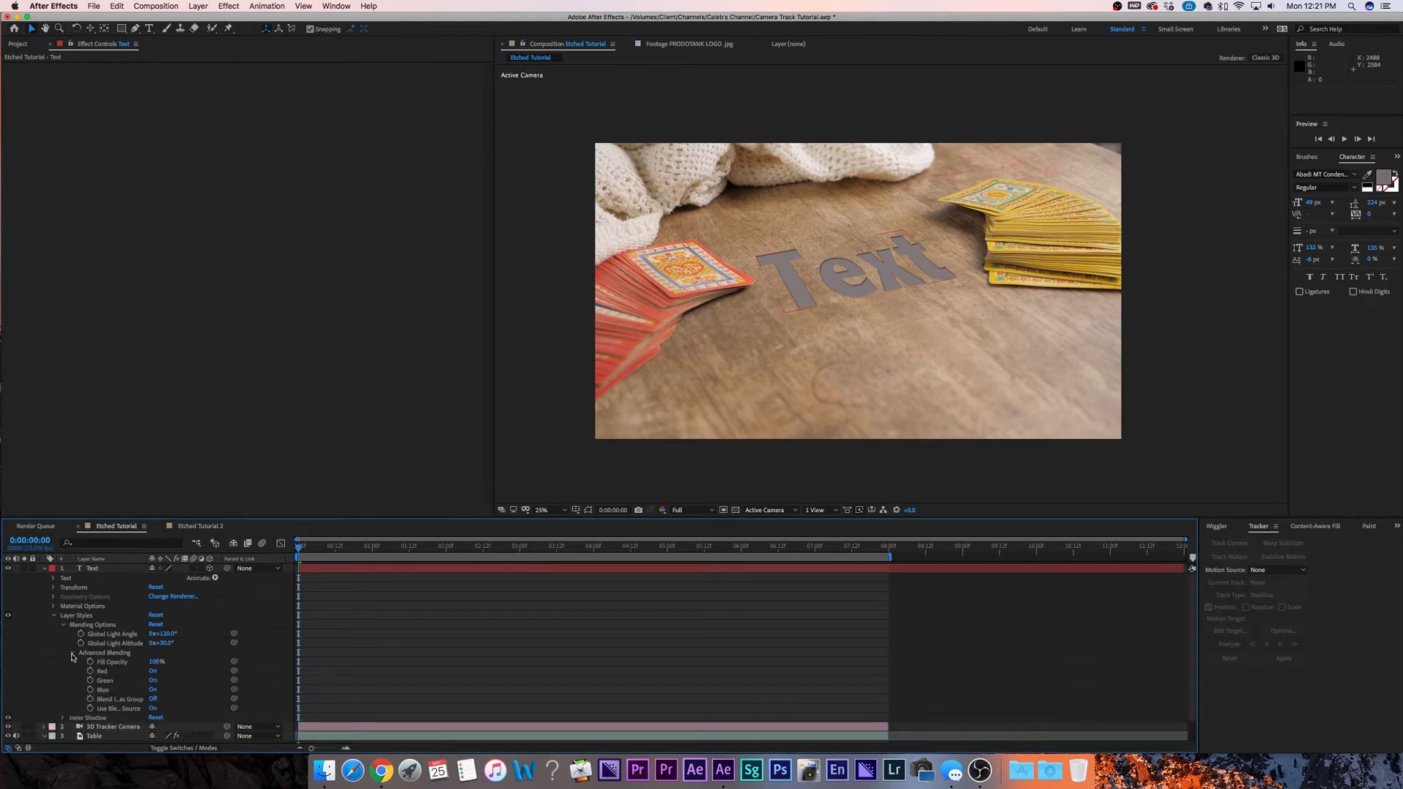
drag(153, 661, 90, 663)
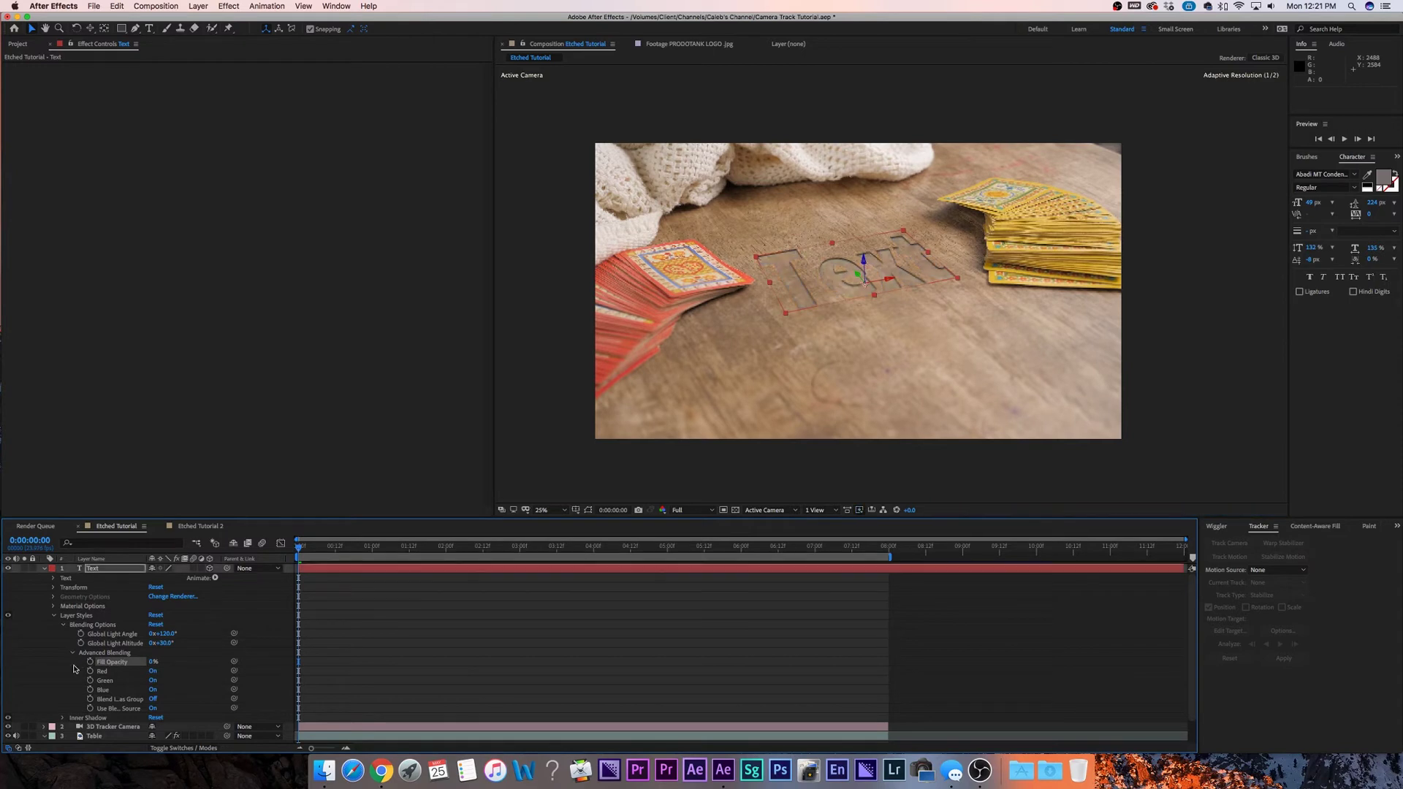
click(203, 667)
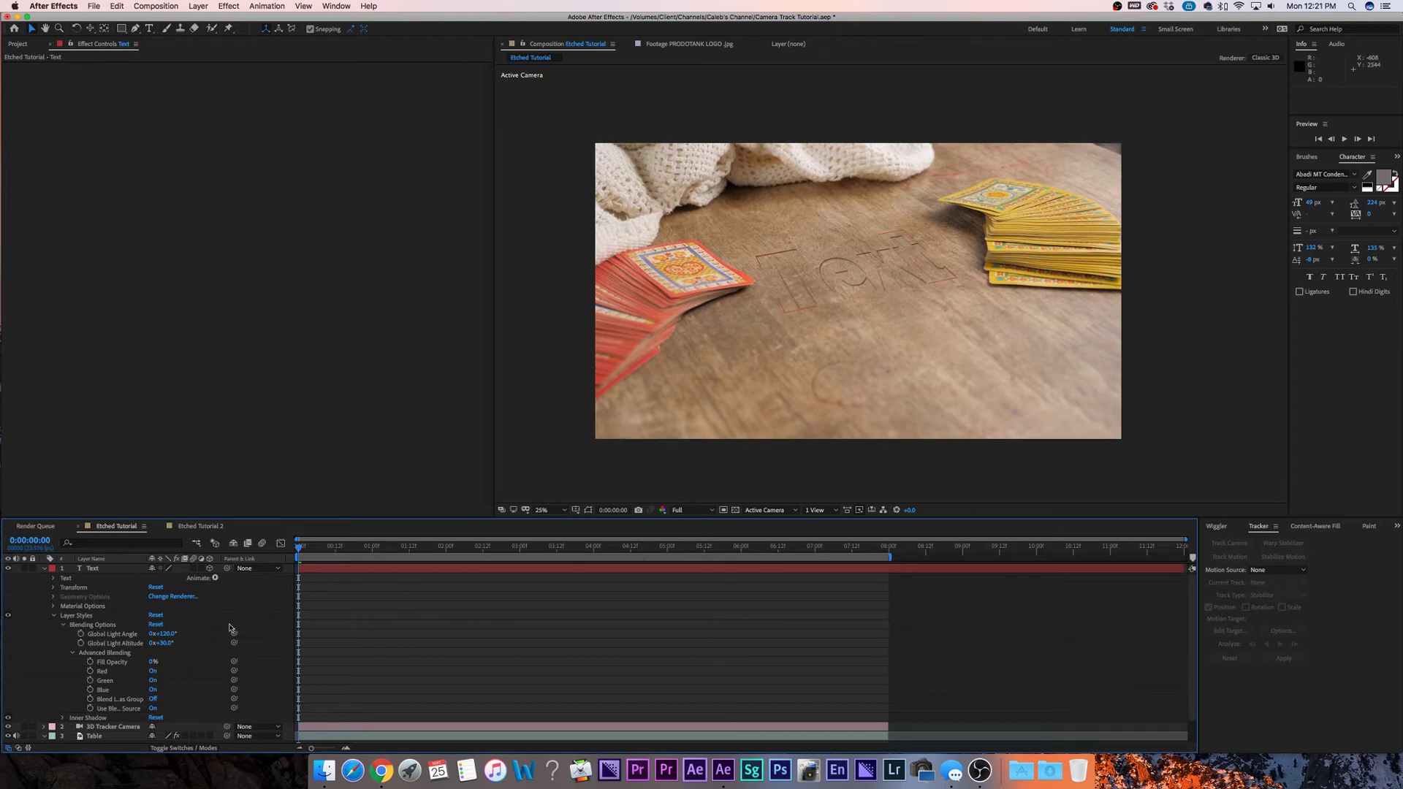
Sample the Inner Shadow color from the dark shadow beside the yellow card deck
click(62, 718)
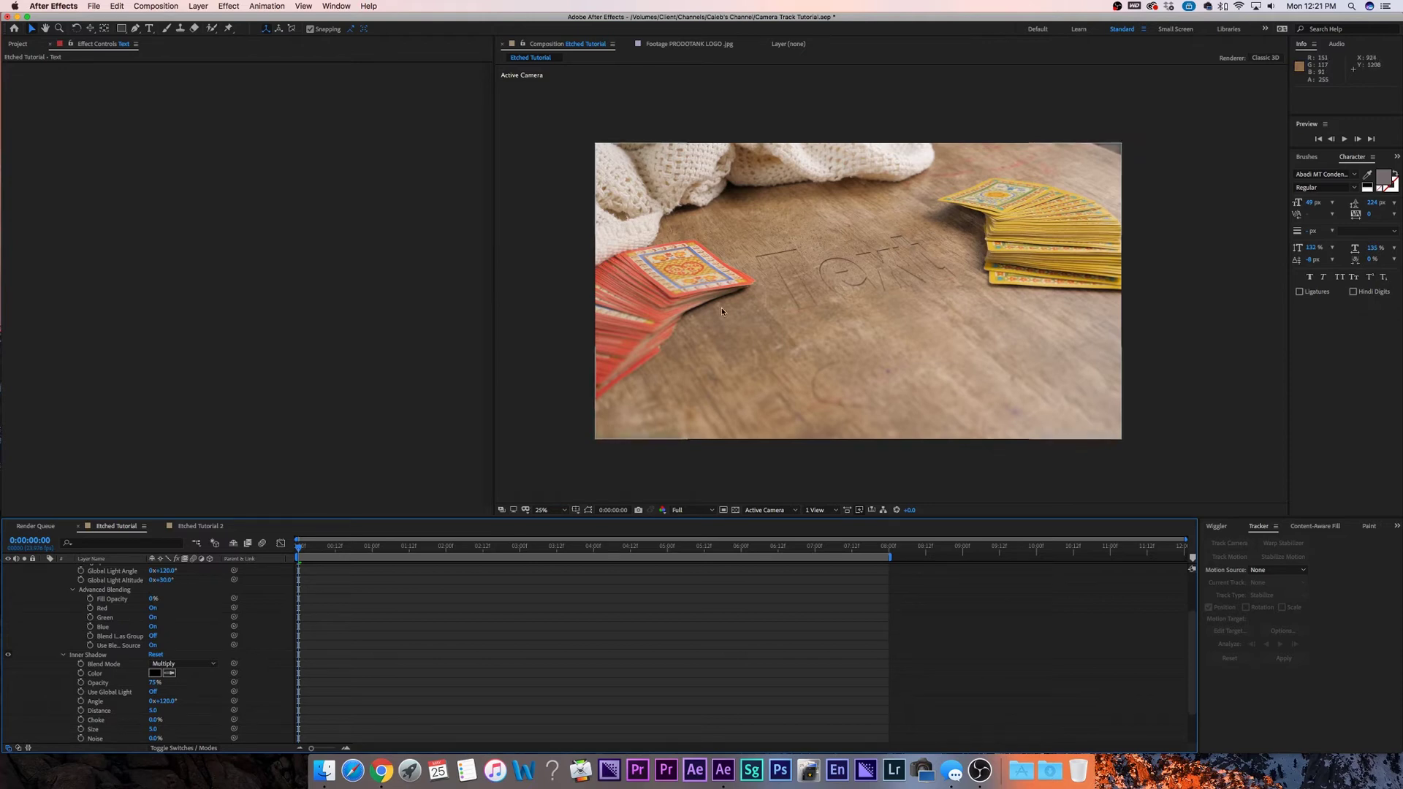
scroll(979, 231, up, 2)
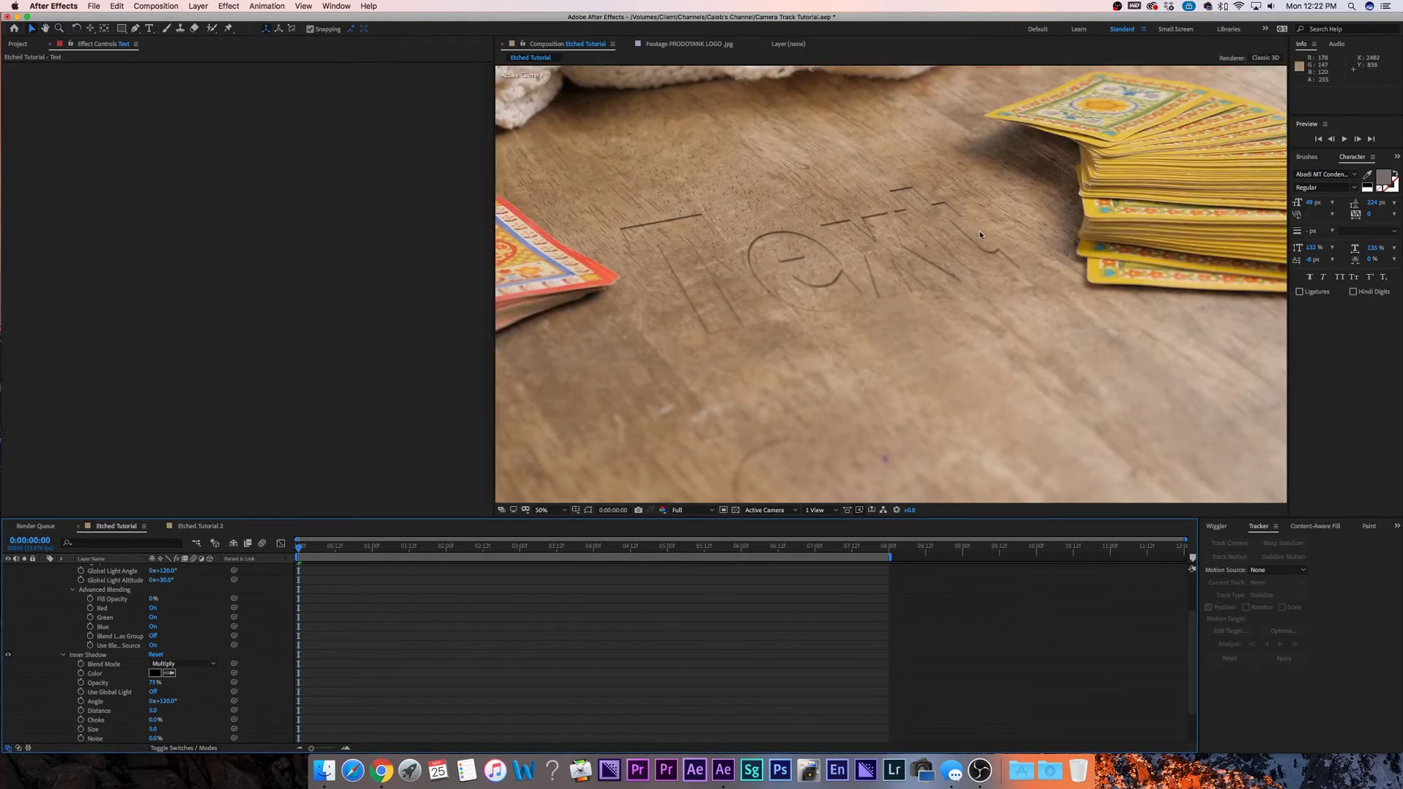
click(170, 673)
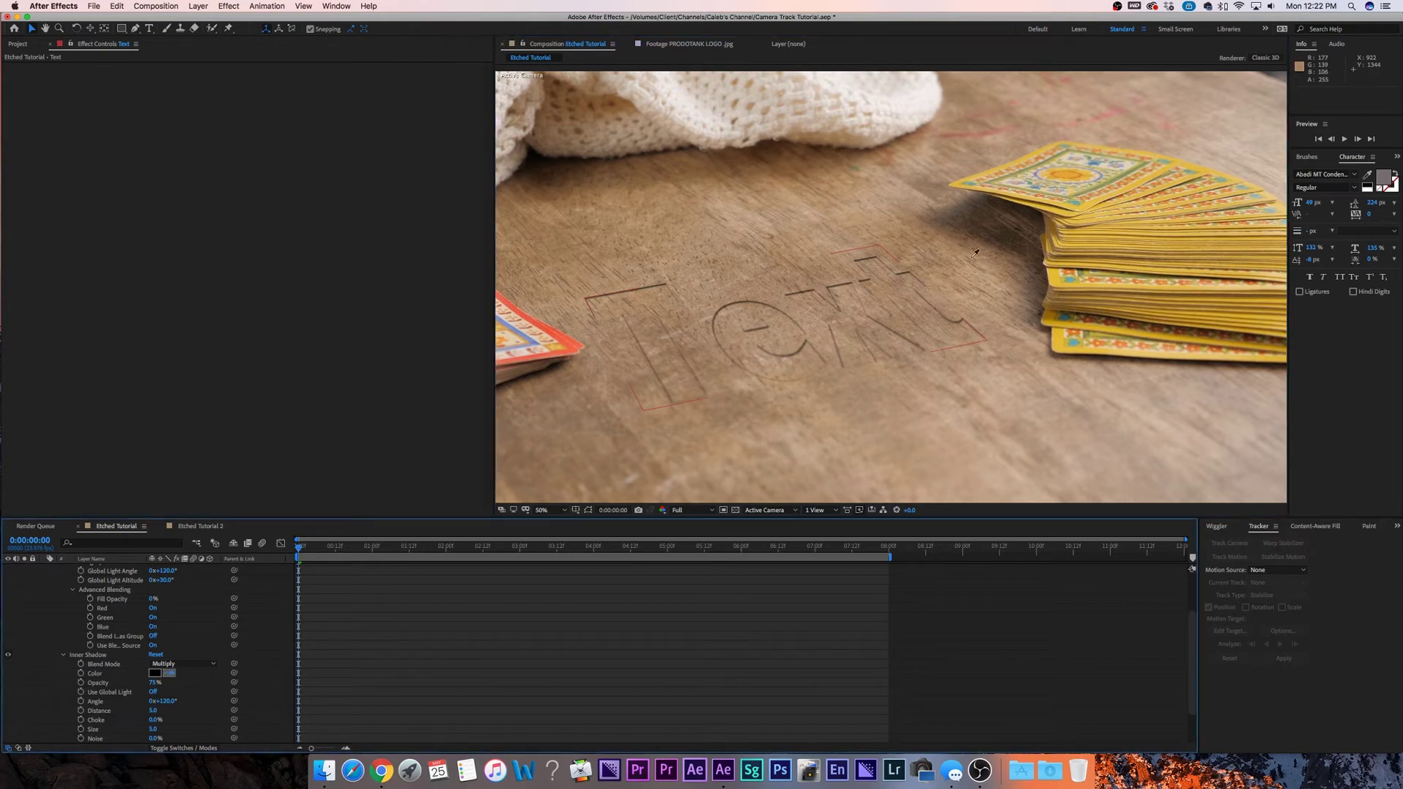
click(1027, 207)
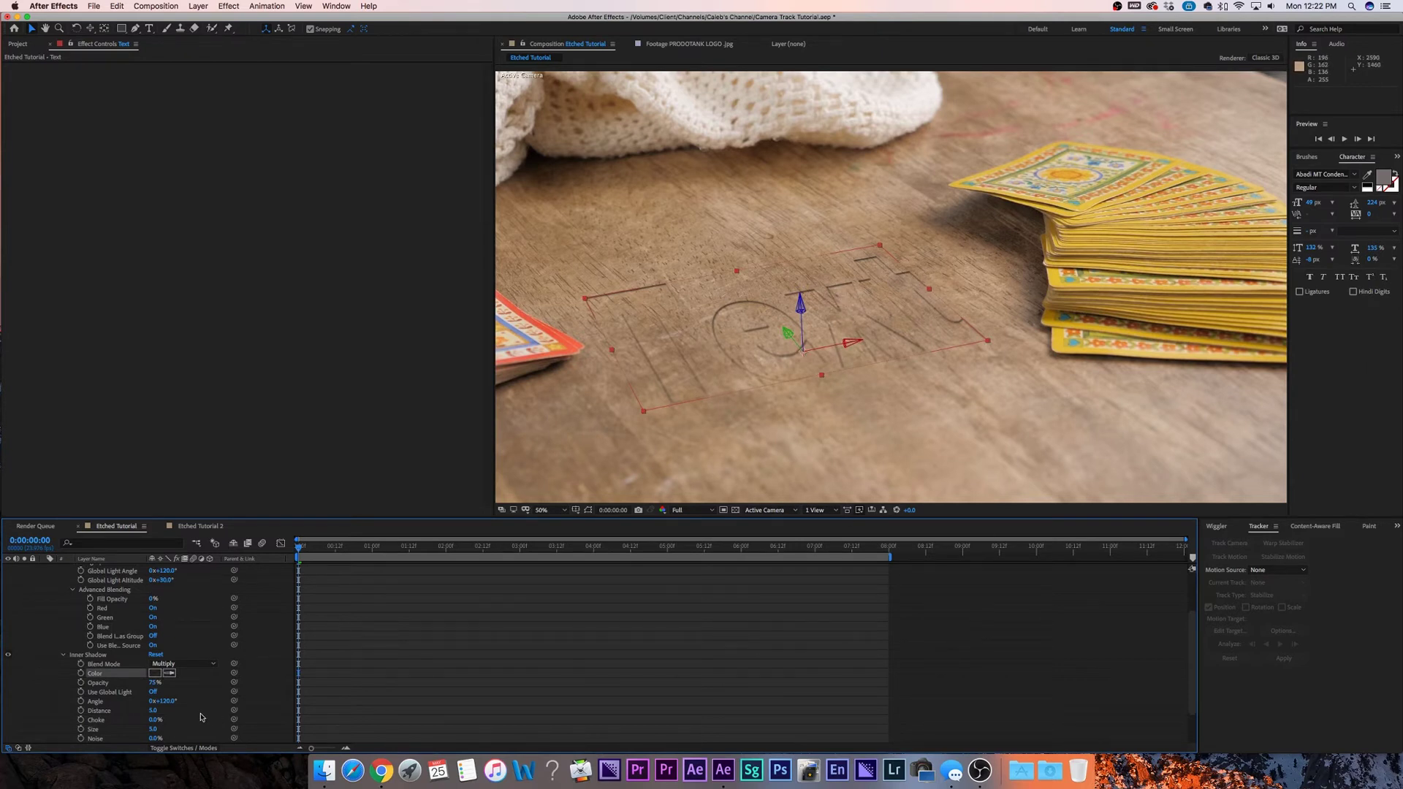
Set the Inner Shadow's angle to about 91° and check the letter edges against the wood grain
drag(169, 703, 152, 701)
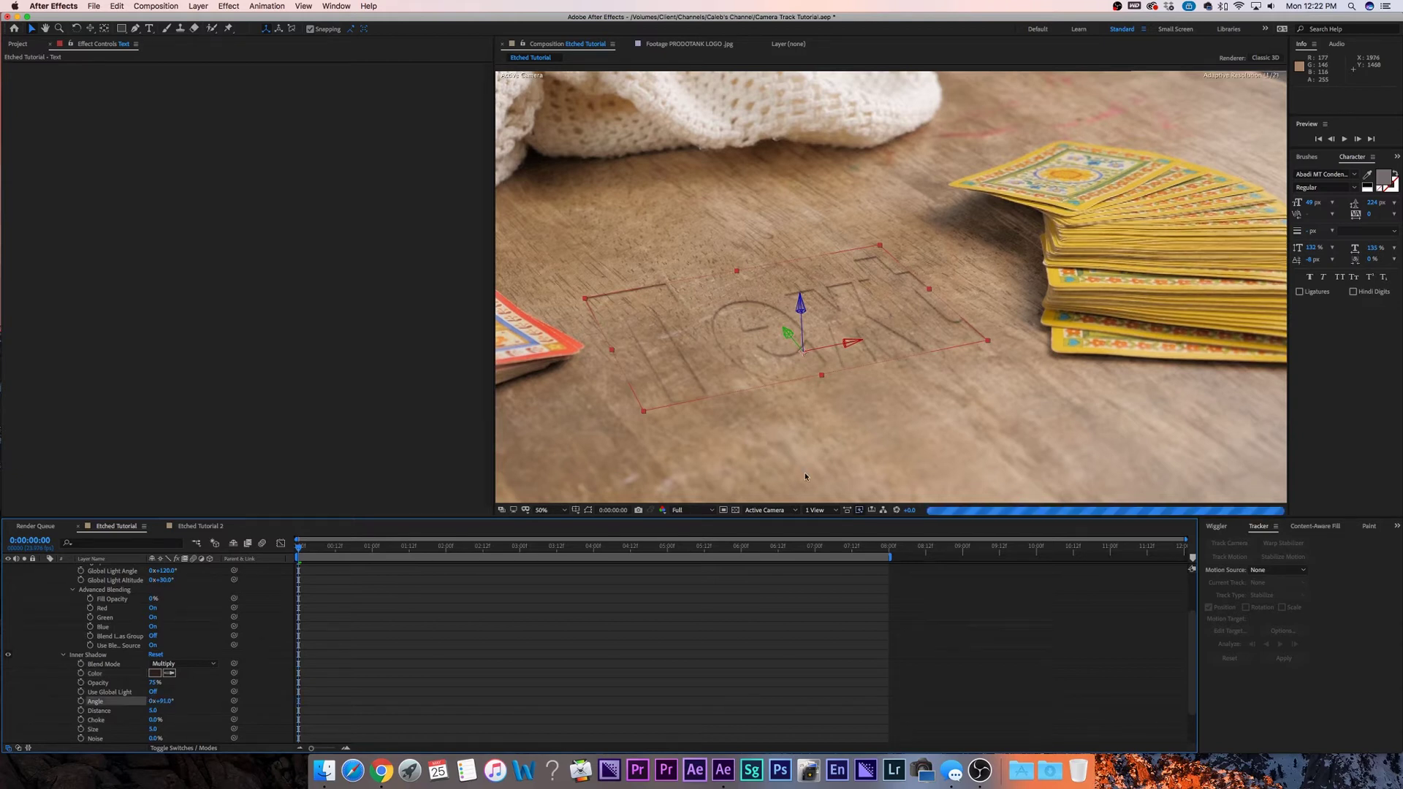
key(period)
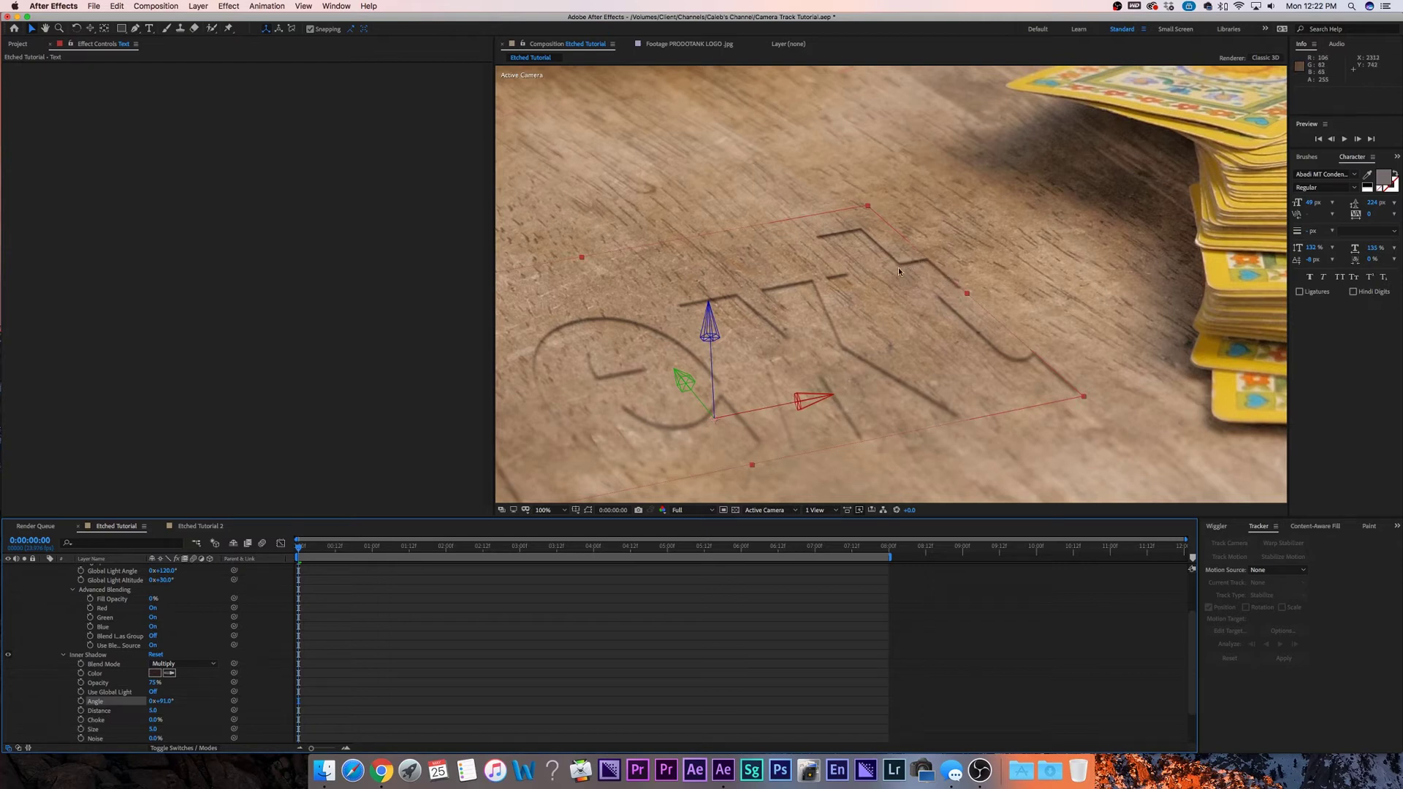
drag(166, 704, 162, 701)
click(1042, 599)
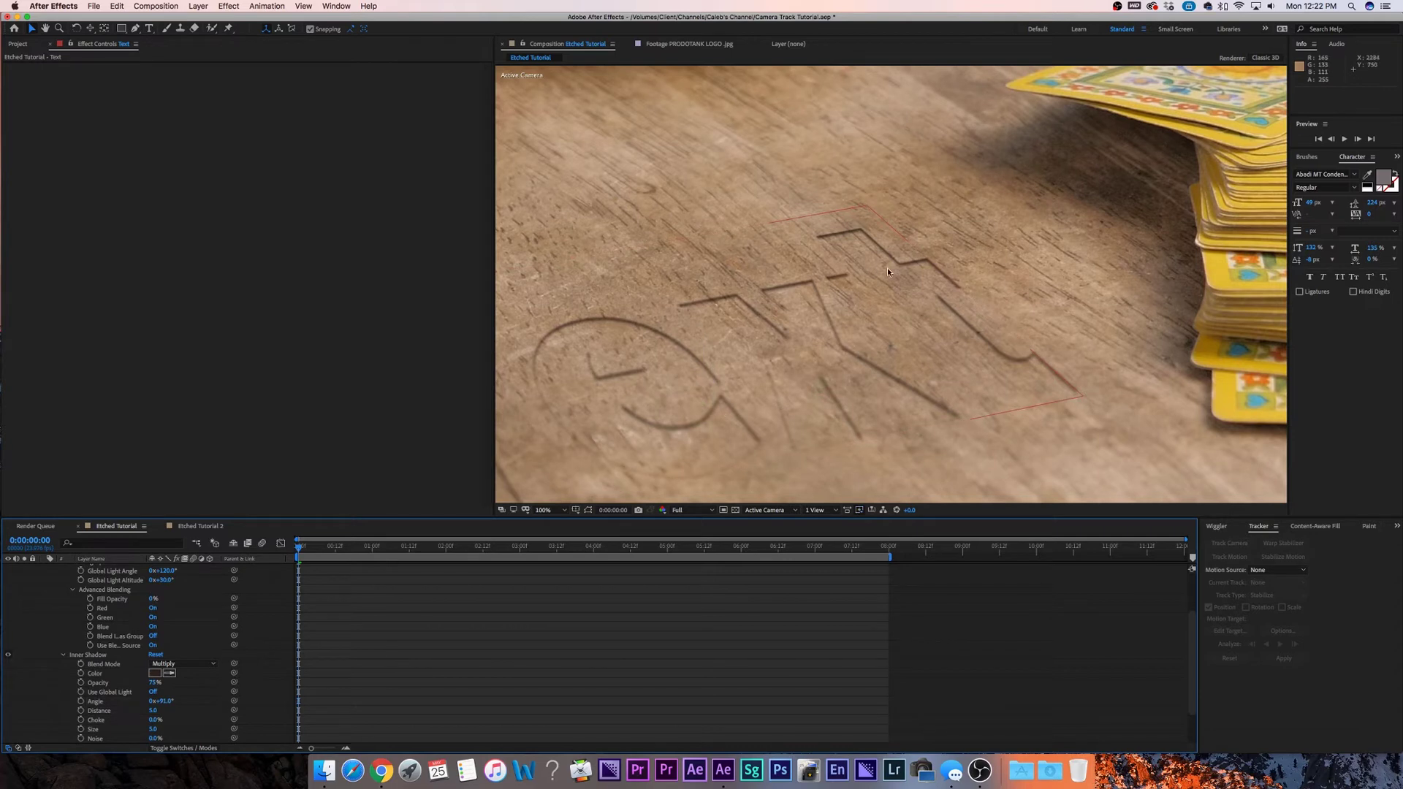
Try larger Inner Shadow distances on the text and settle on about 8
click(153, 710)
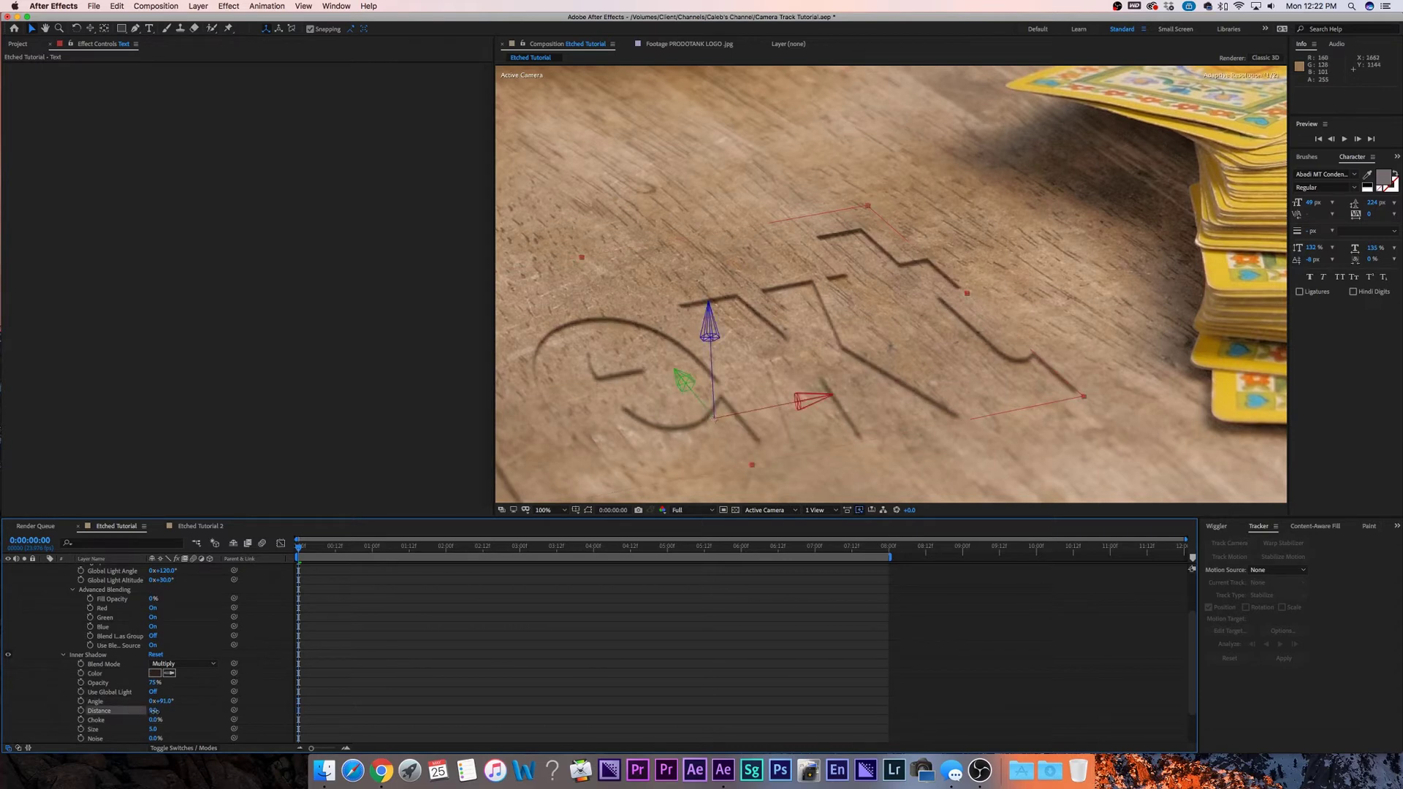
drag(153, 711, 157, 711)
key(comma)
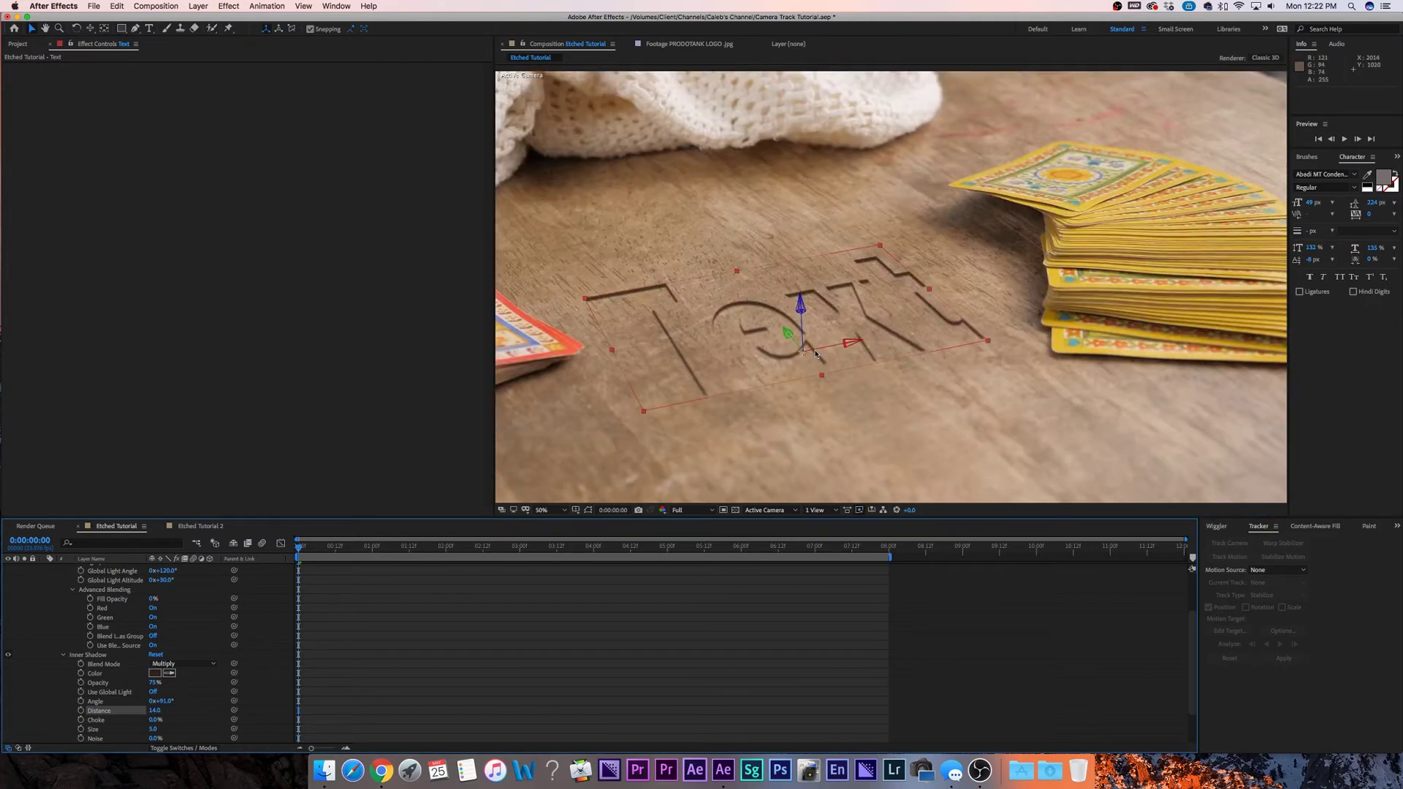
click(542, 603)
drag(153, 711, 145, 711)
key(period)
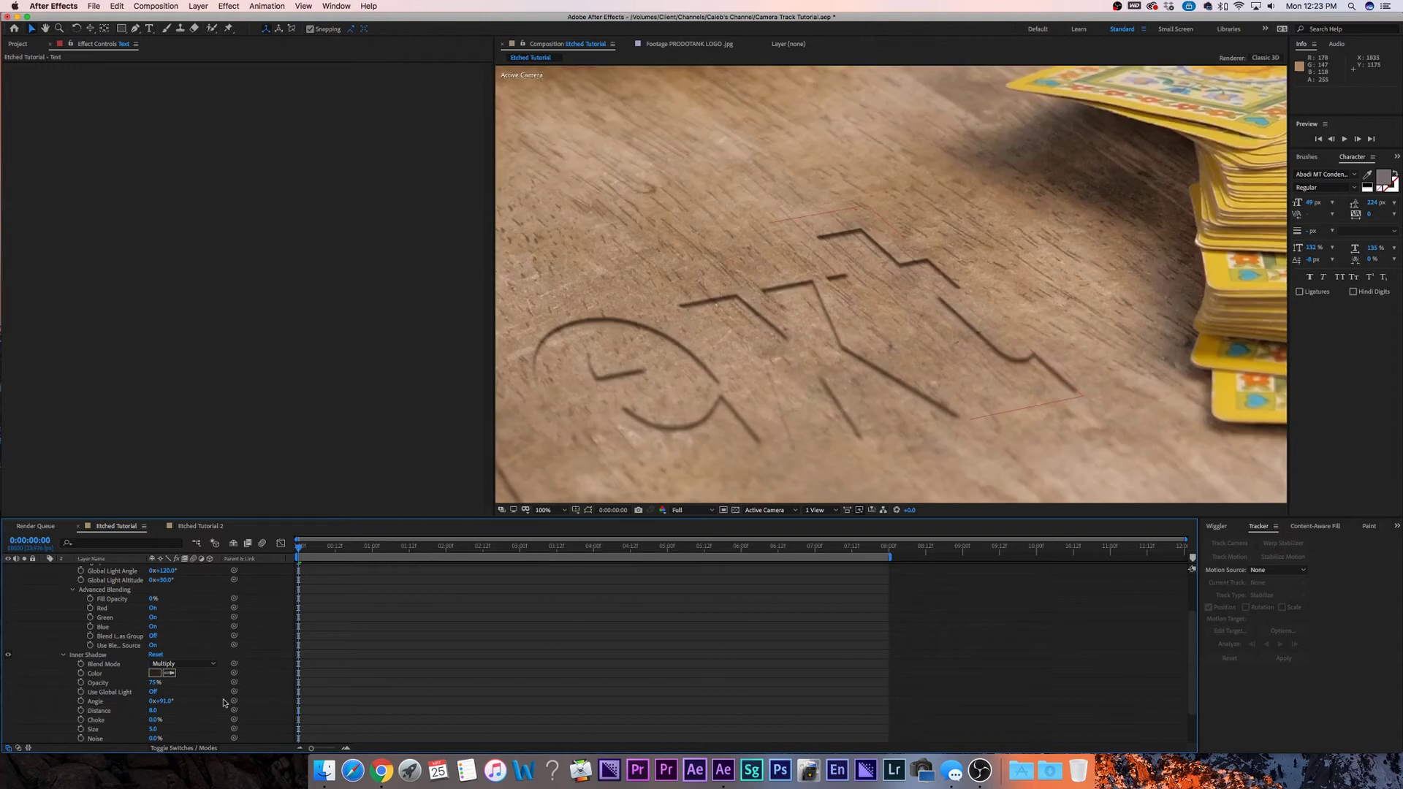
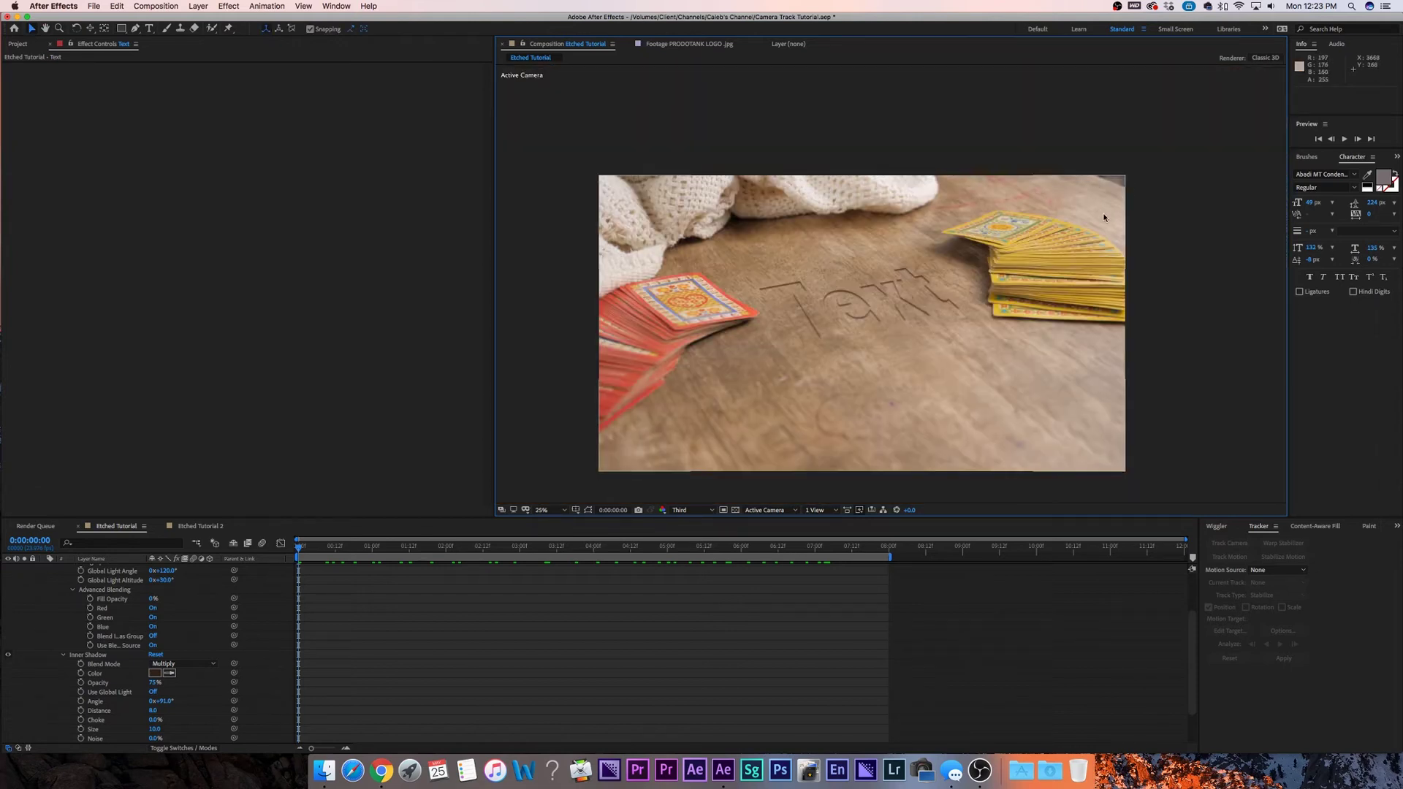
Inspect the etched letters against the tabletop and add a Drop Shadow layer style to the Text layer
scroll(1103, 211, up, 2)
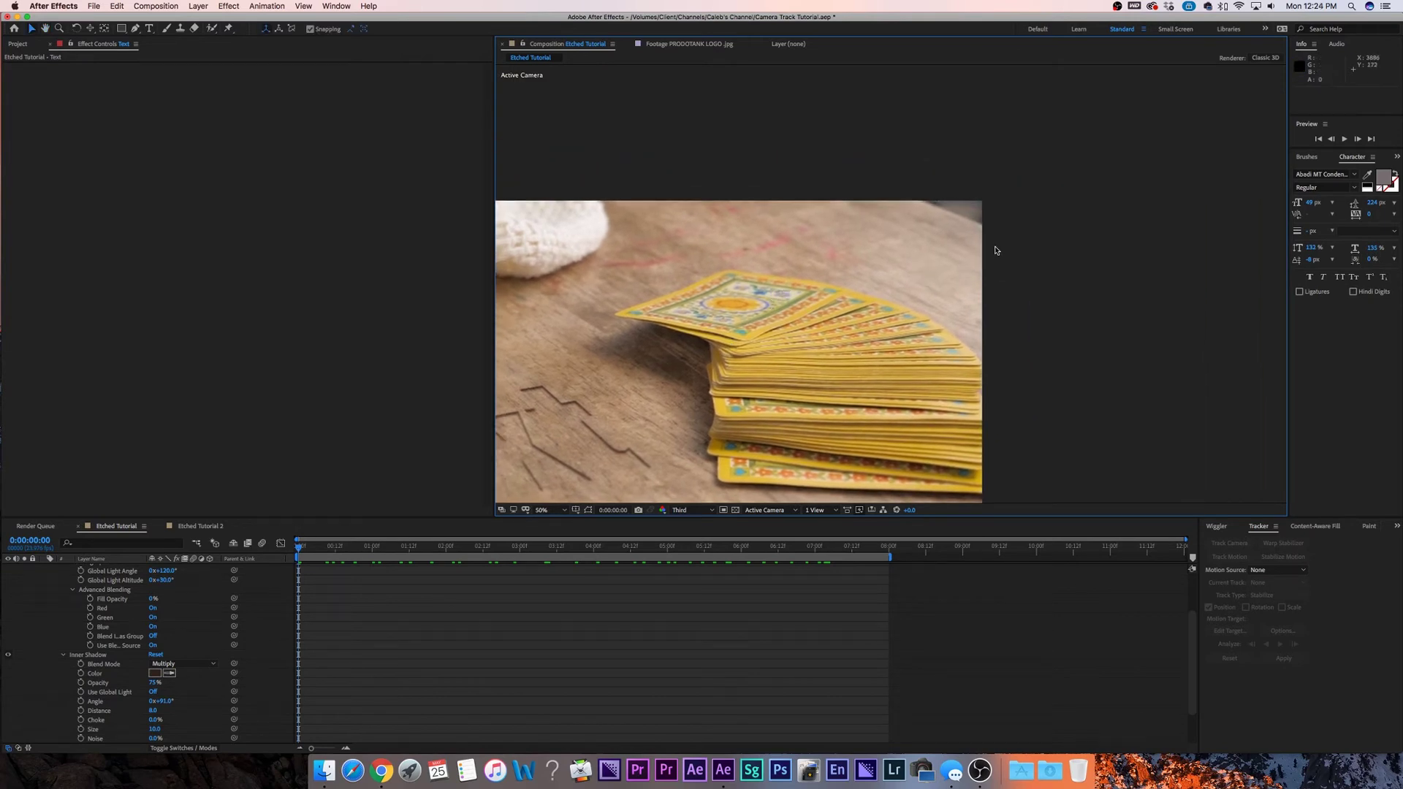
scroll(931, 272, up, 5)
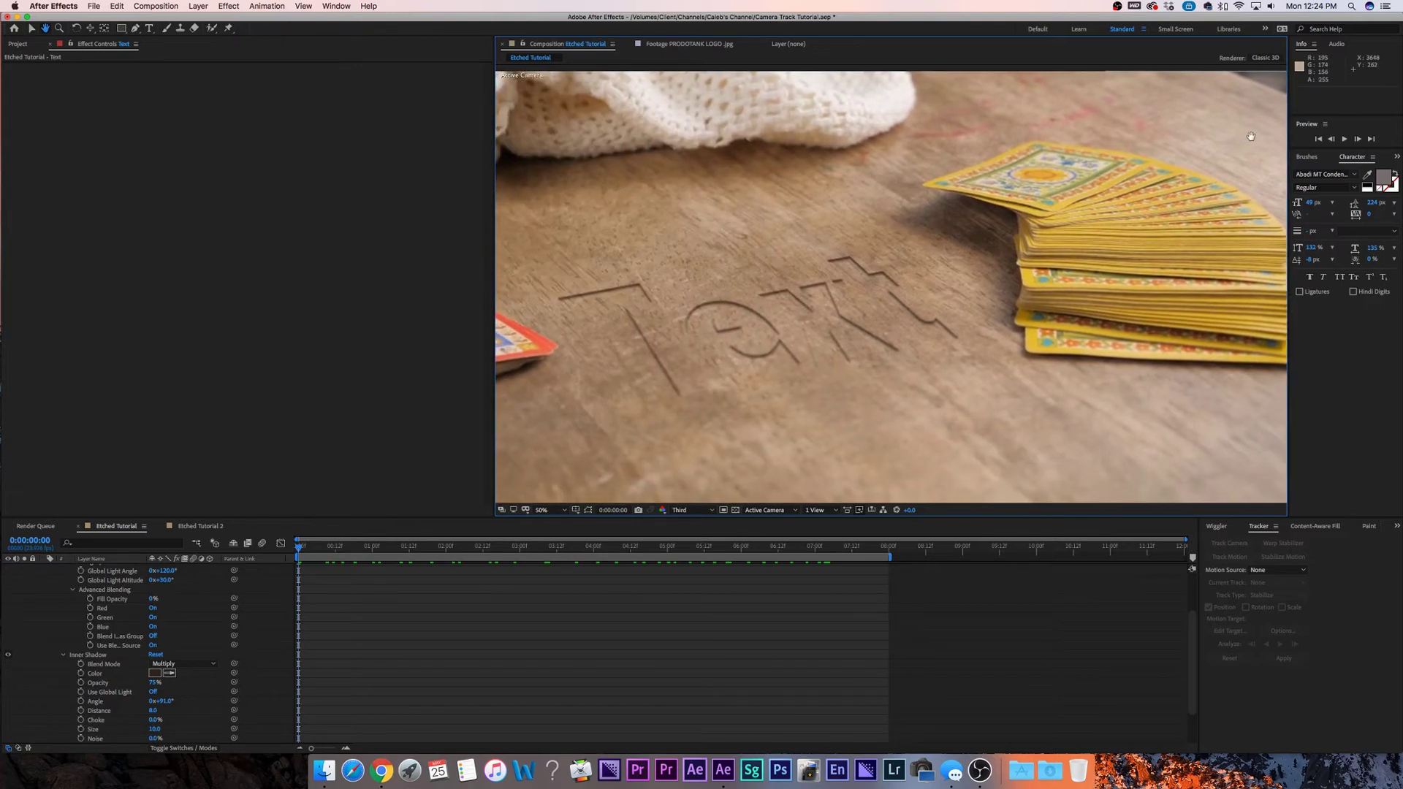
scroll(694, 365, up, 2)
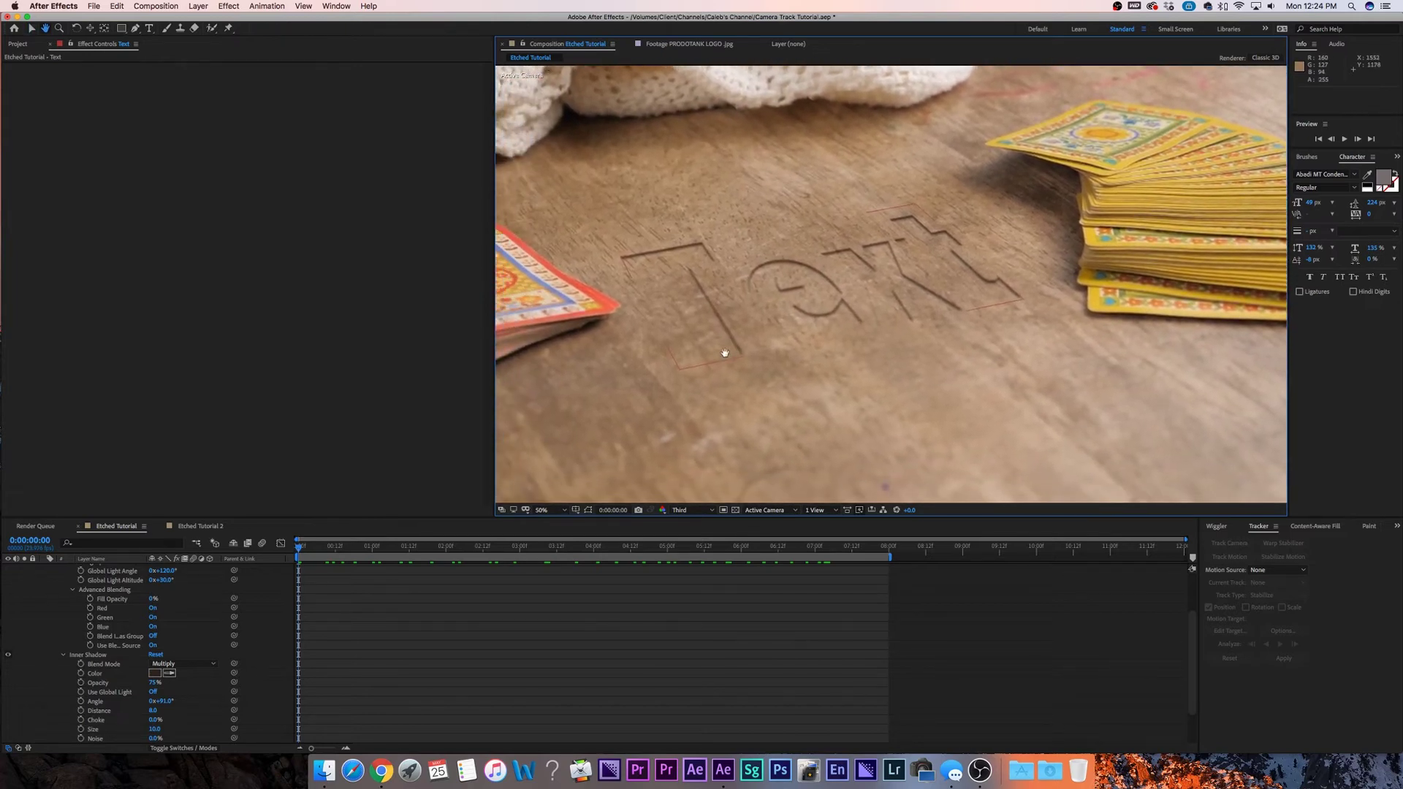
scroll(180, 607, up, 3)
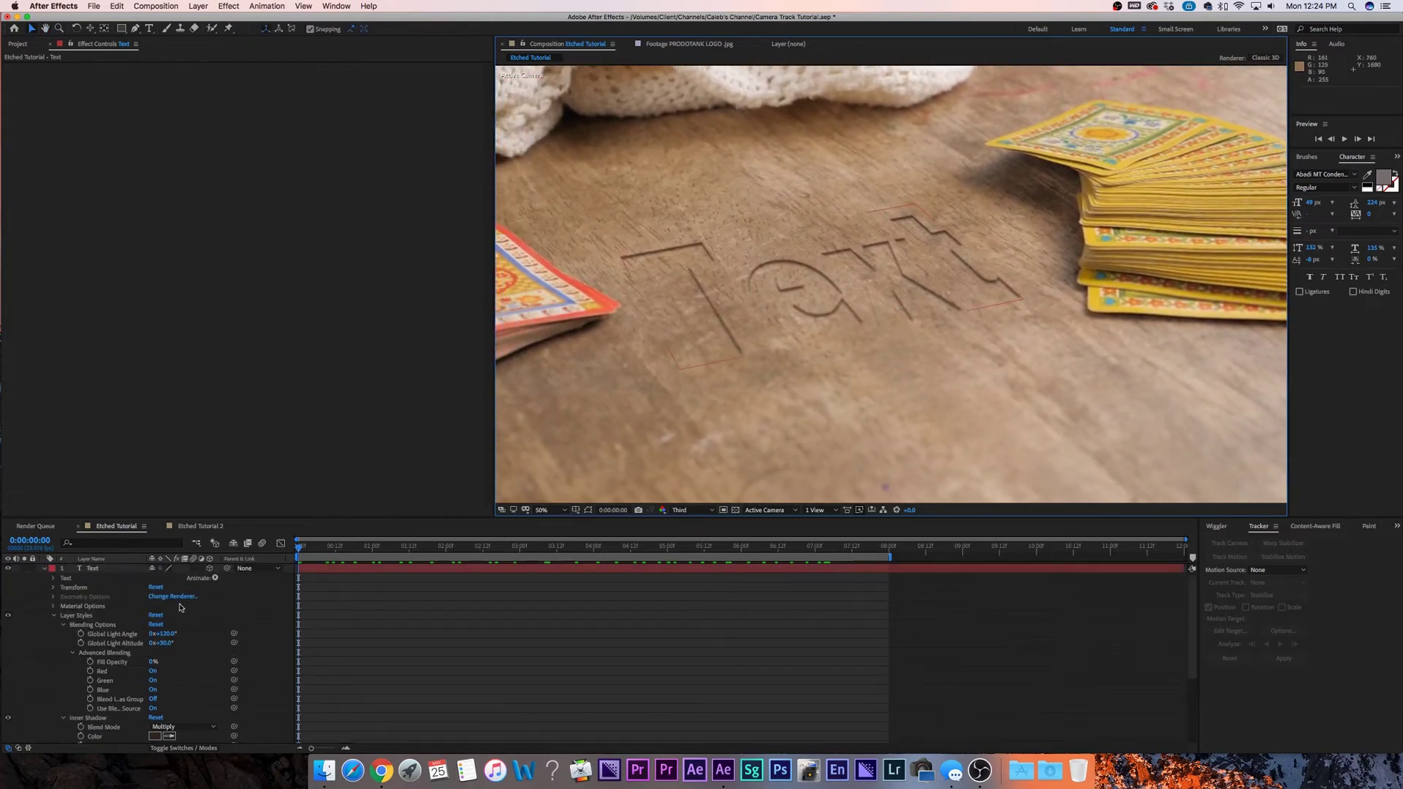
right_click(99, 572)
mouse_move(135, 603)
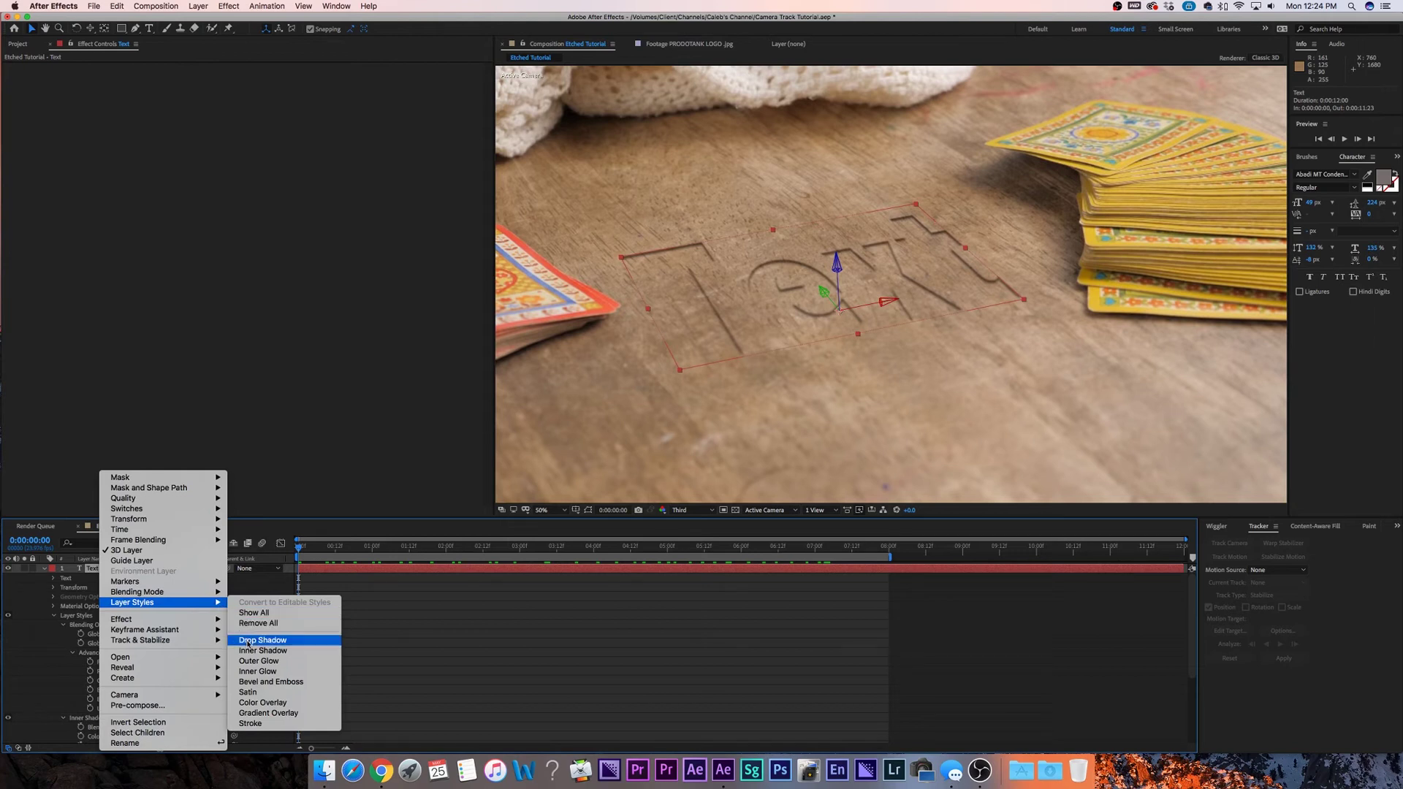
click(248, 642)
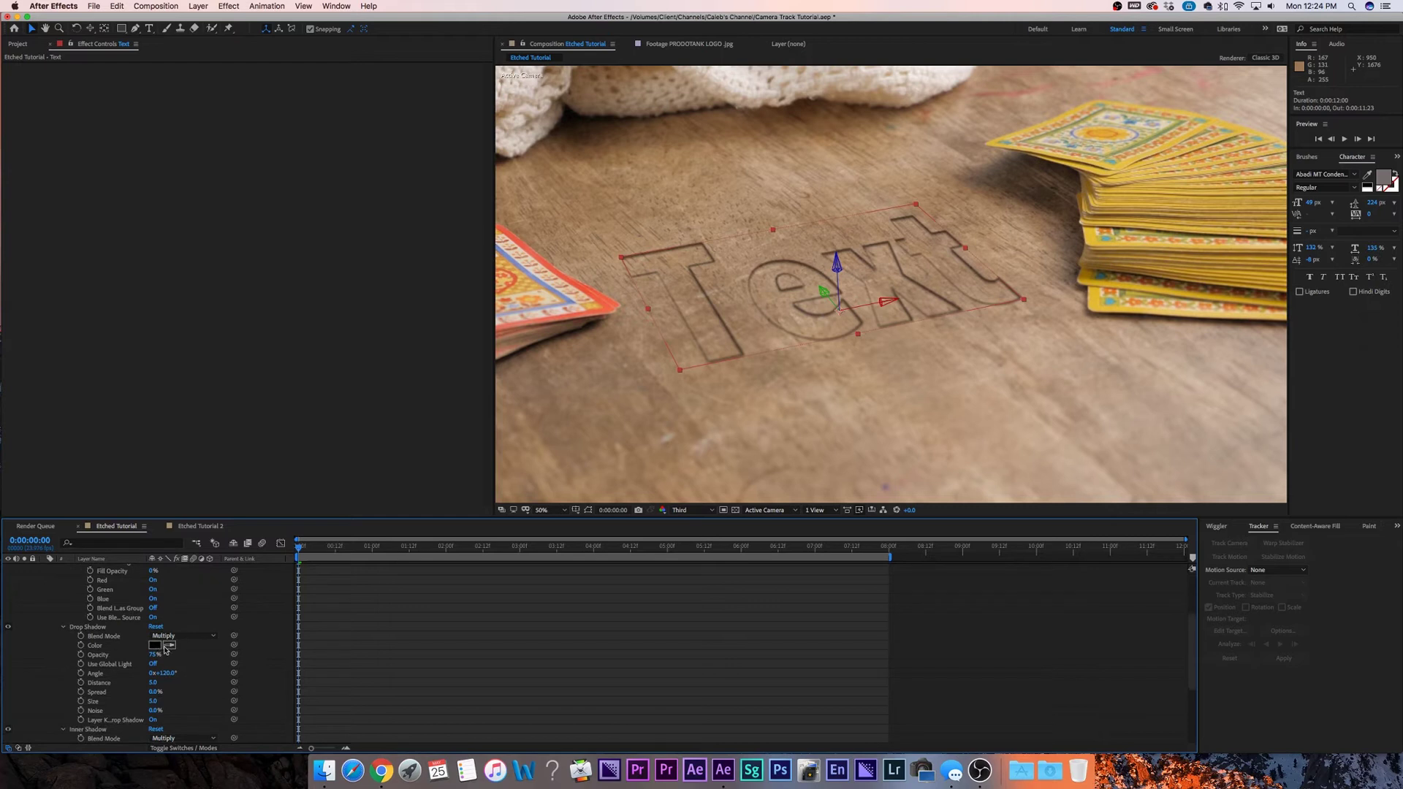
Sample the Drop Shadow color from the bright tabletop area beyond the yellow card deck
scroll(887, 430, down, 2)
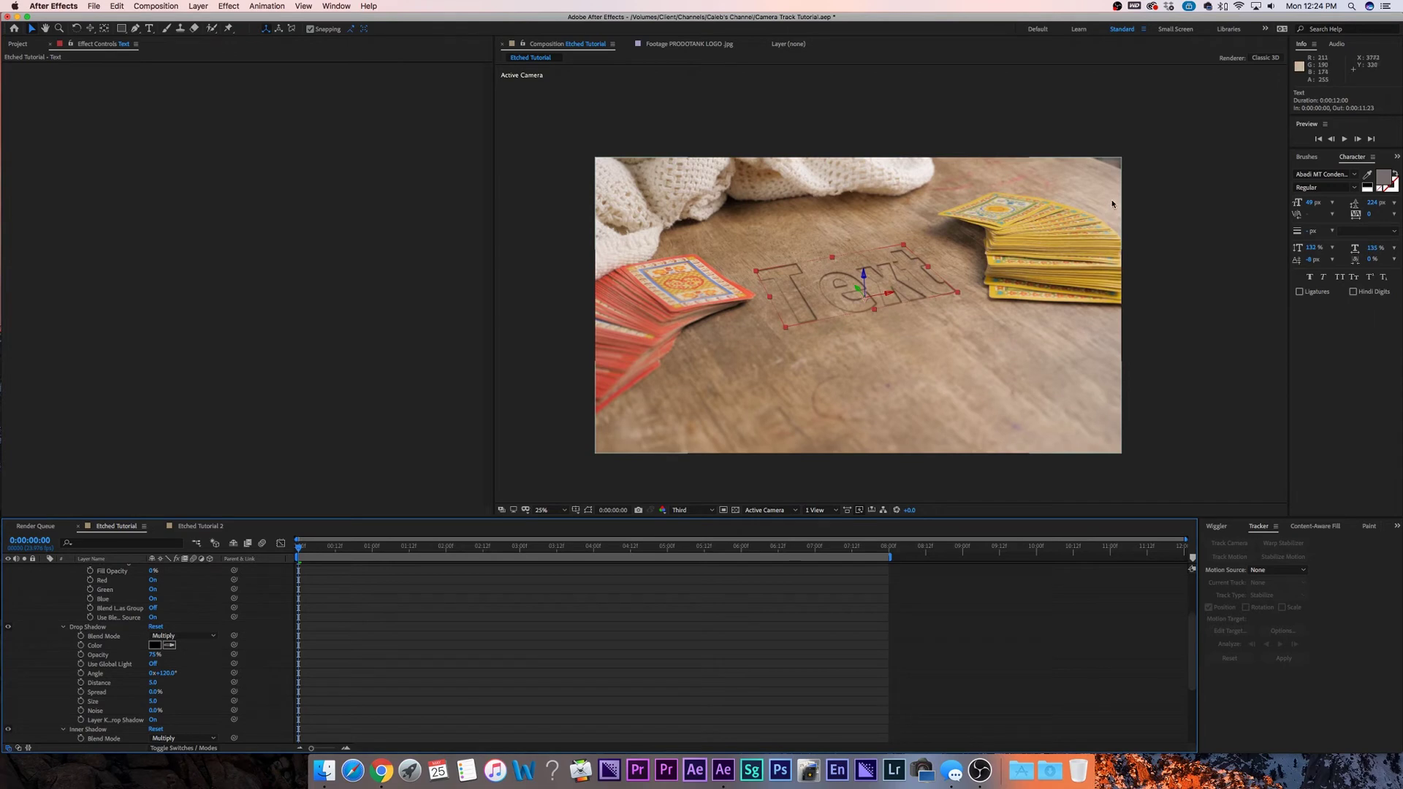
click(168, 645)
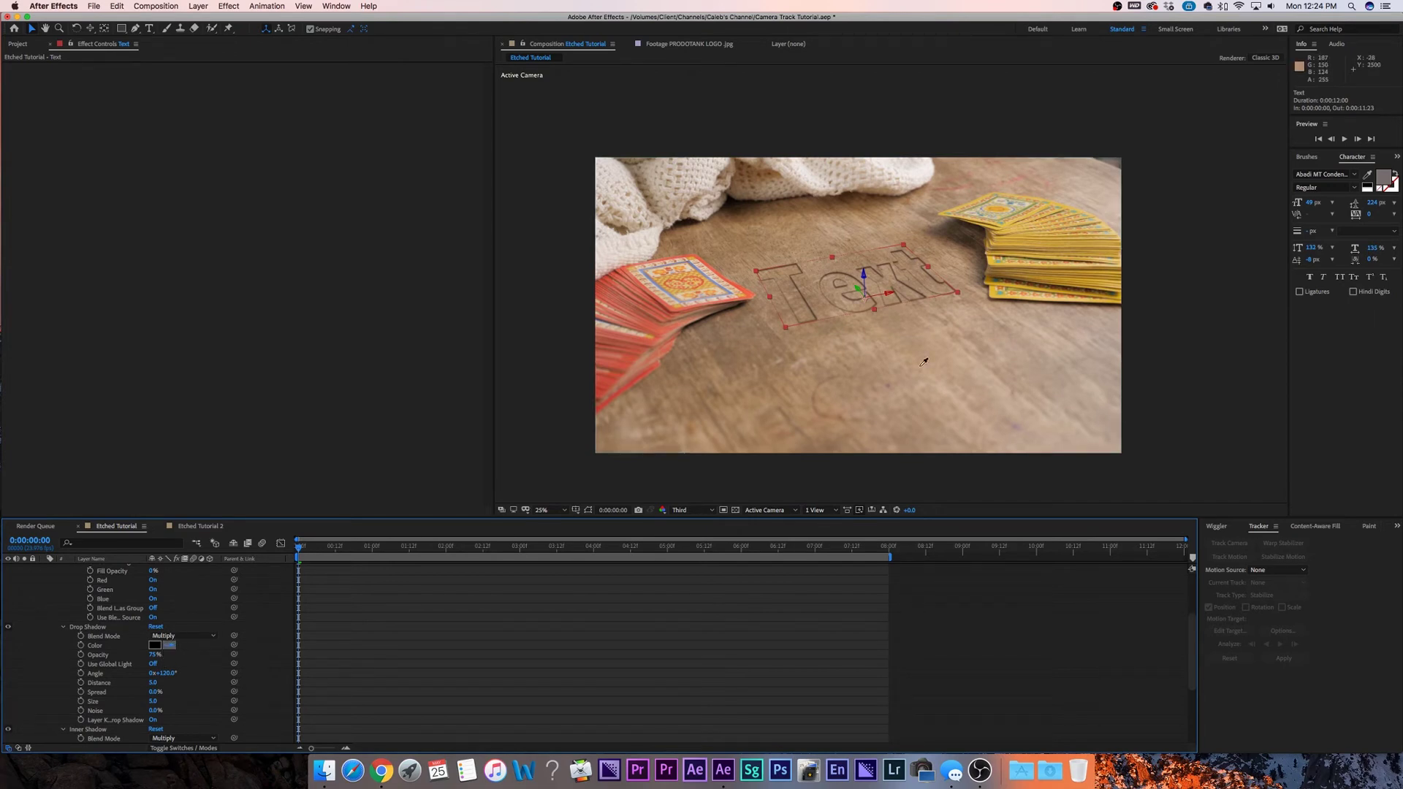
click(1114, 205)
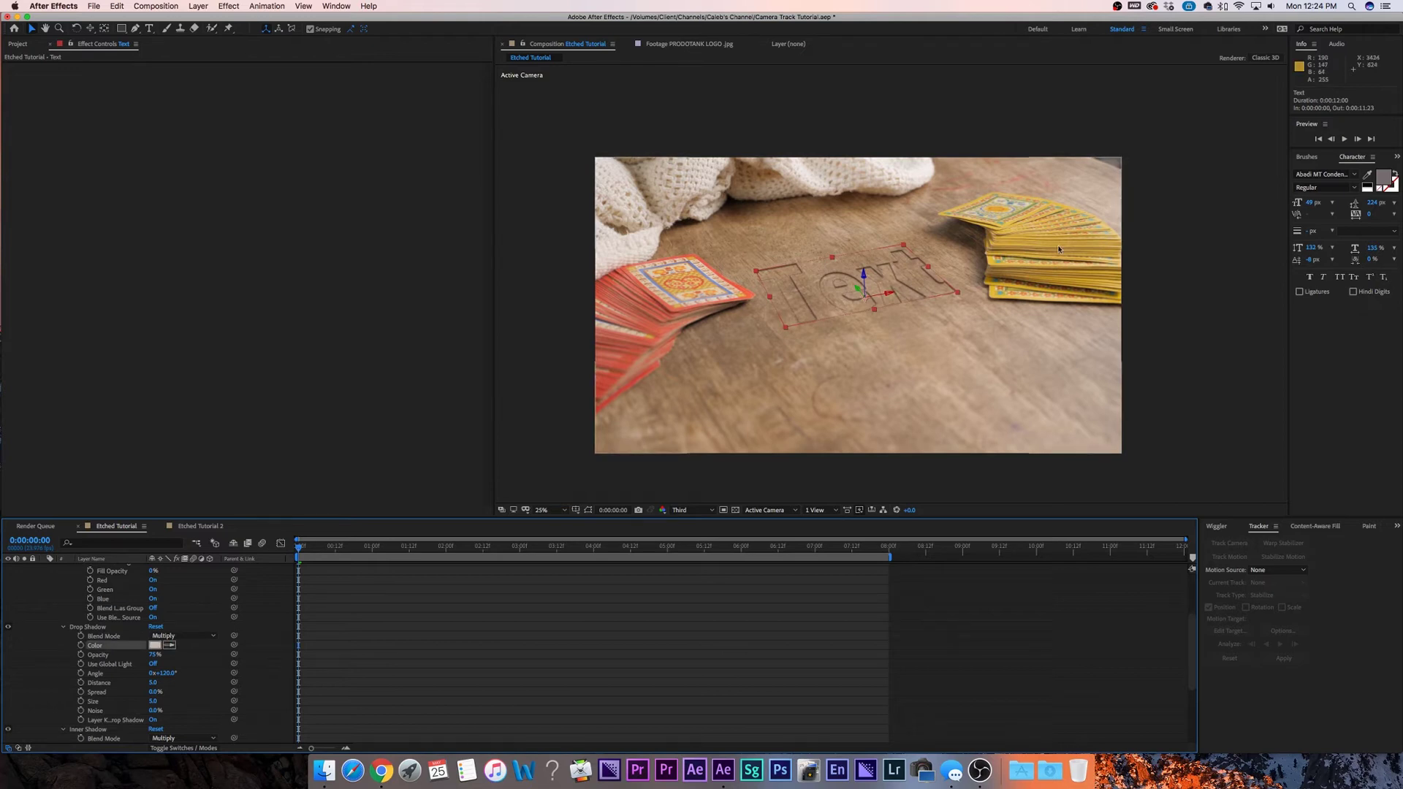
key(period)
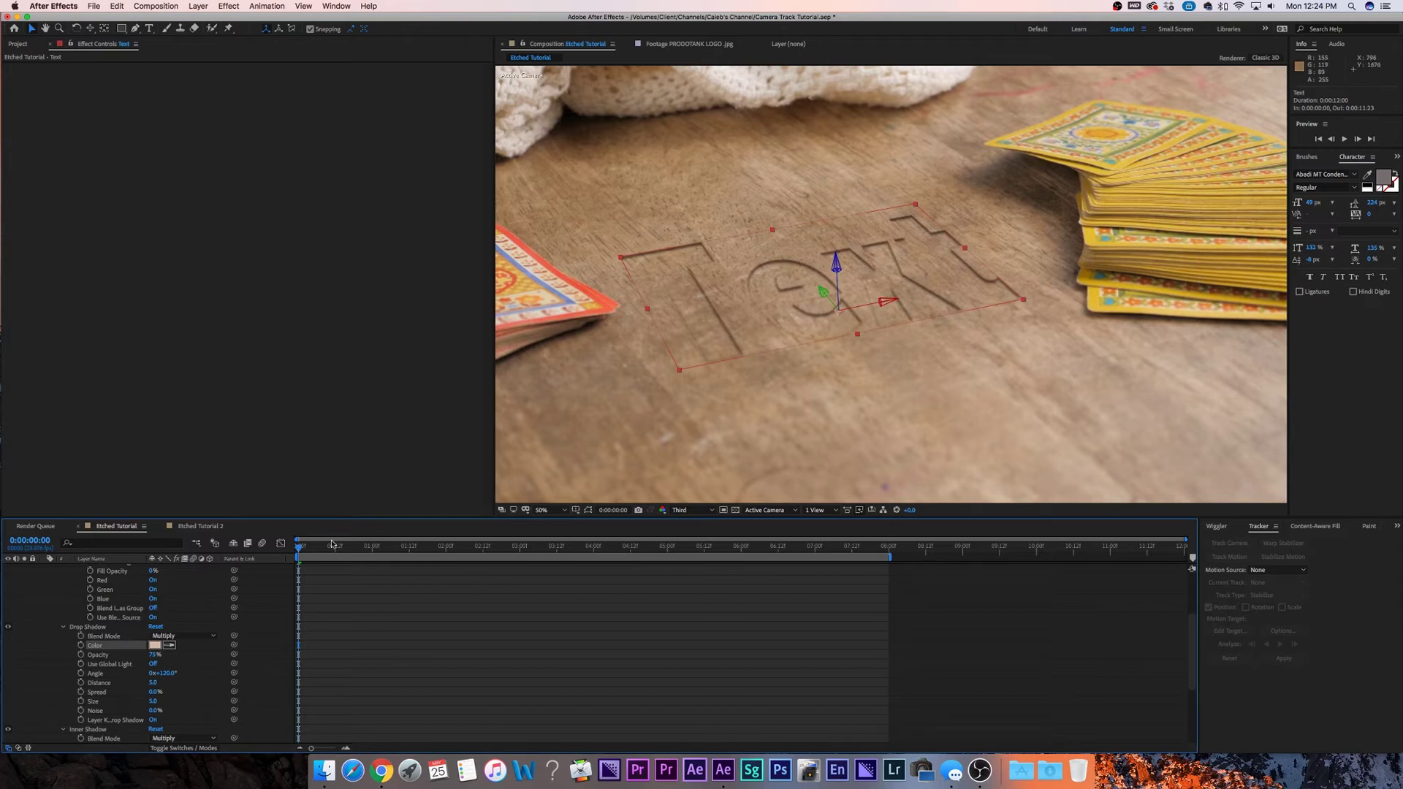
Set the Drop Shadow's blend mode to Screen and inspect the highlighted letter edges up close
click(191, 637)
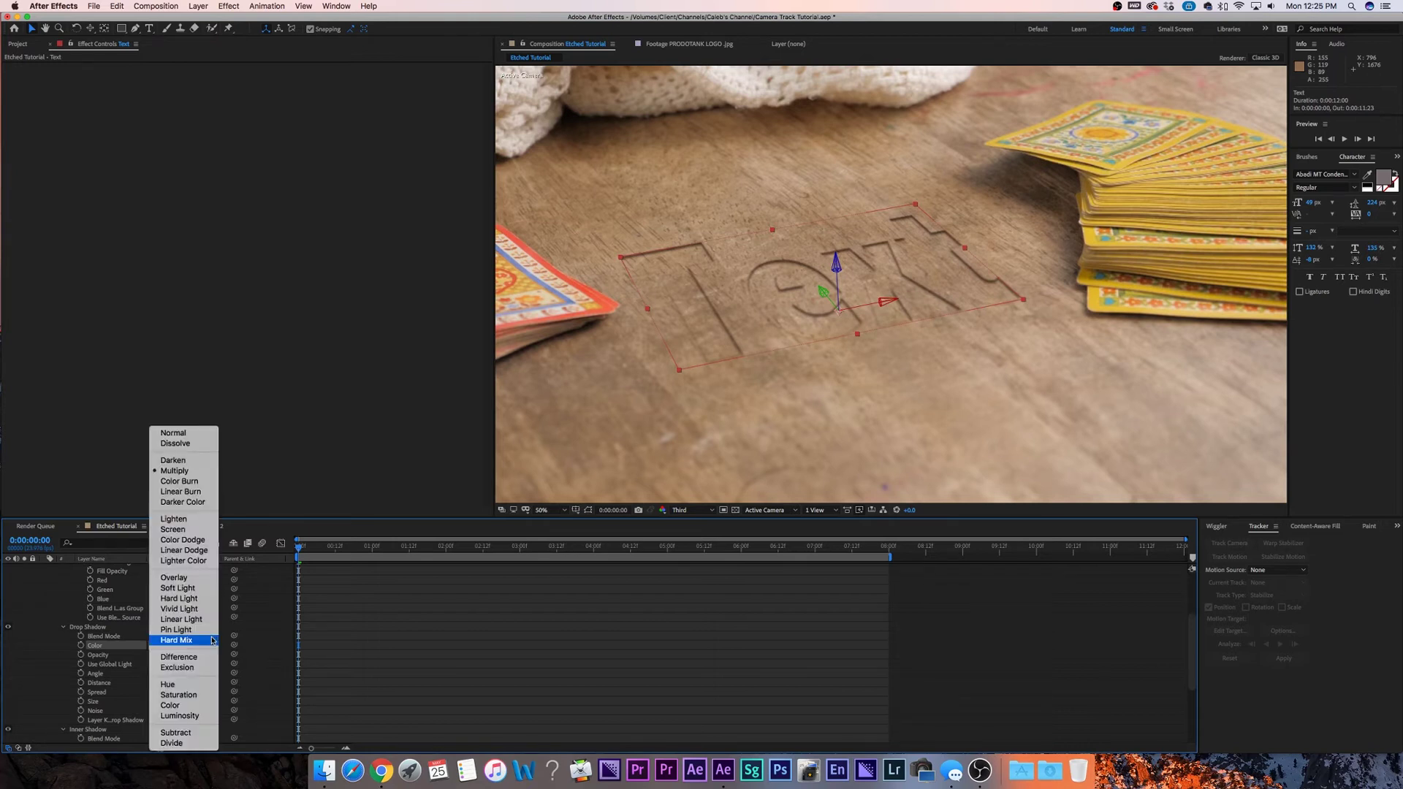
click(182, 529)
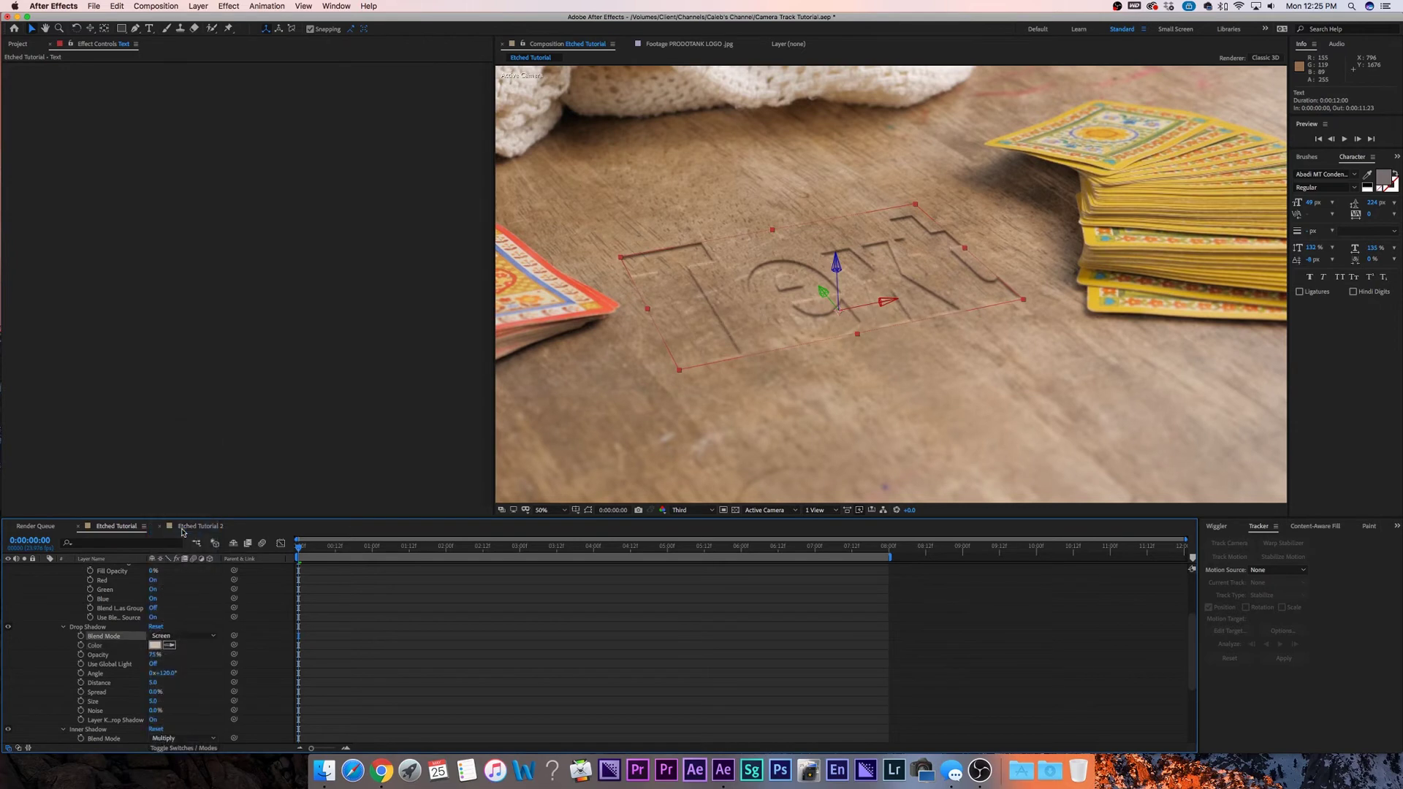
click(466, 592)
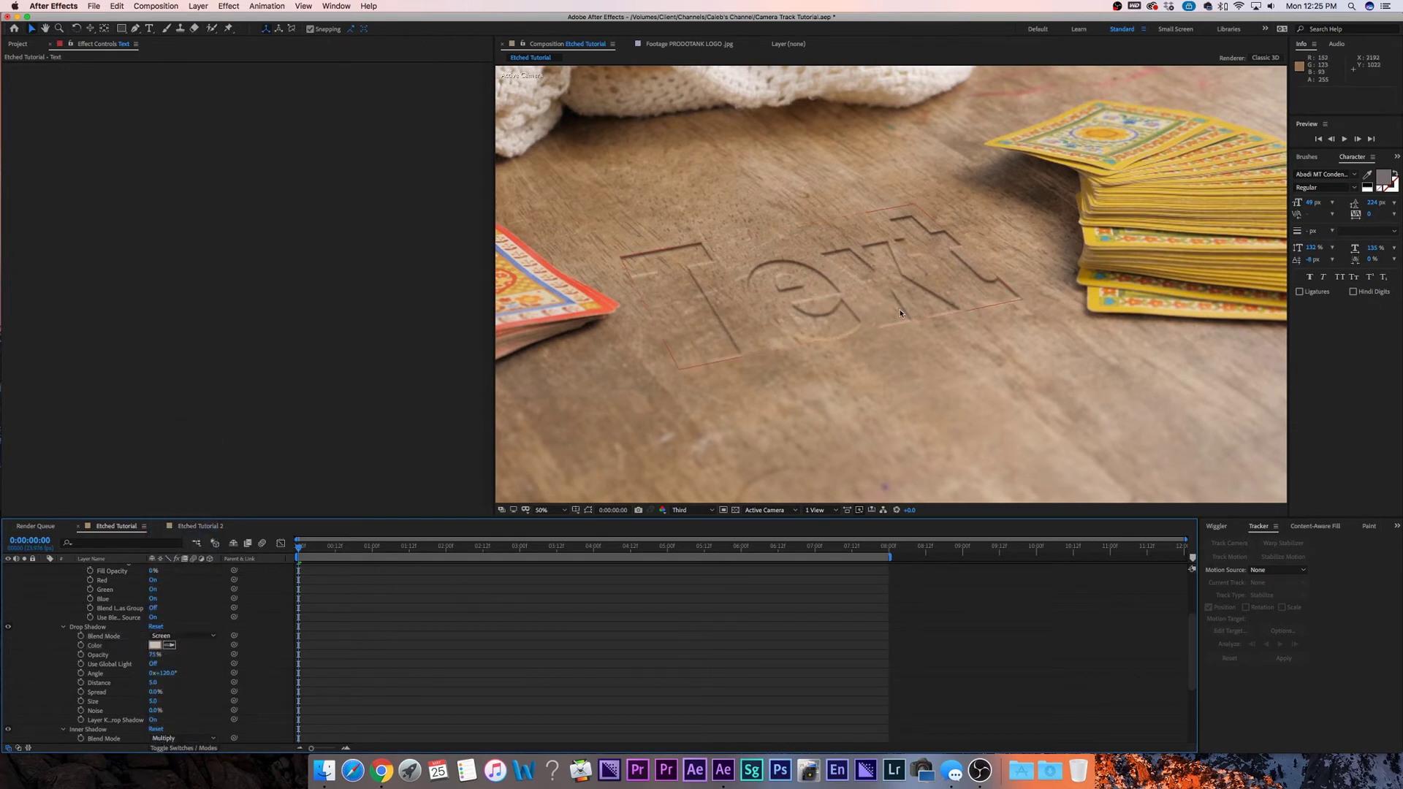
scroll(797, 352, up, 4)
scroll(796, 352, down, 2)
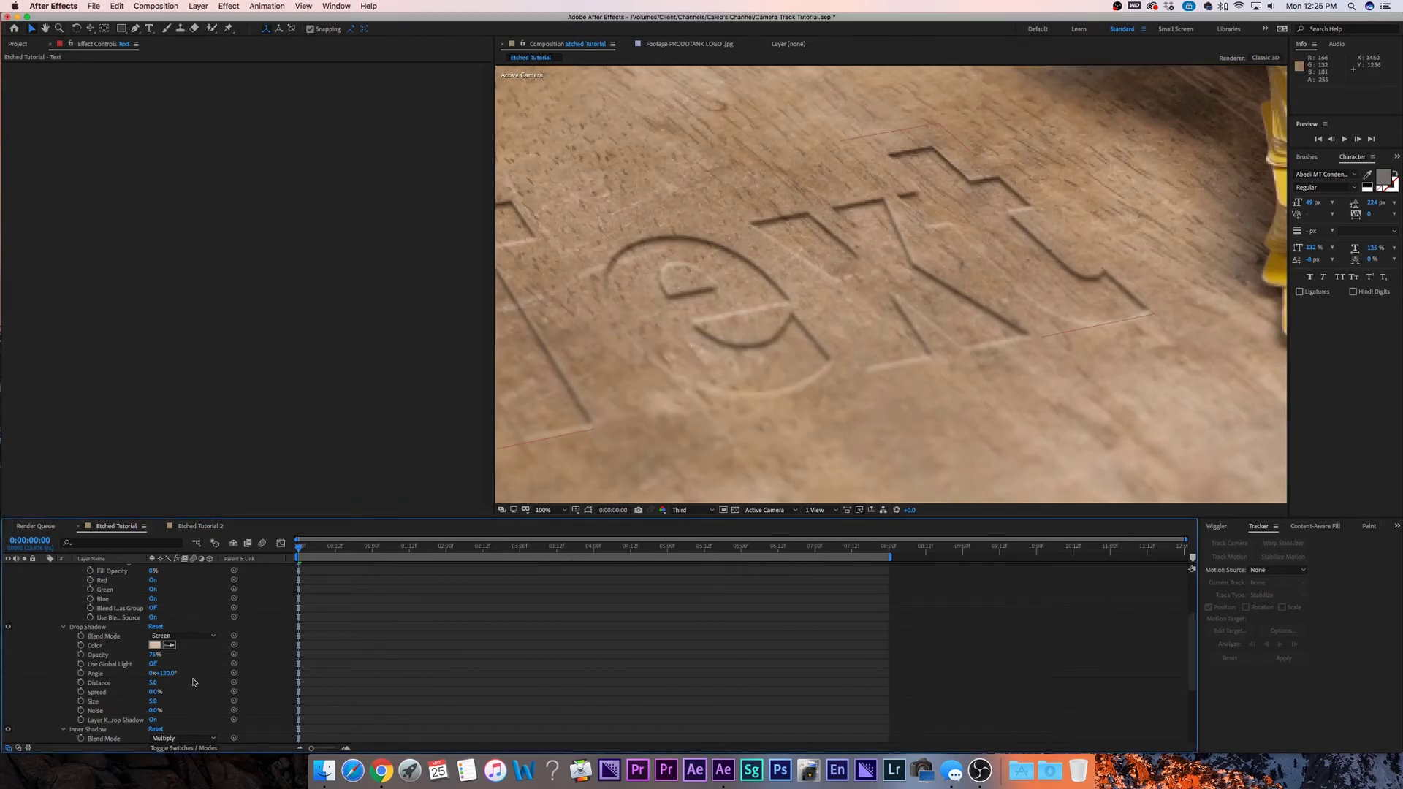
Set the Drop Shadow's angle to 77° with the composition preview at Full resolution and check the whole text
mouse_move(170, 673)
mouse_down()
mouse_move(181, 673)
mouse_move(165, 673)
mouse_up()
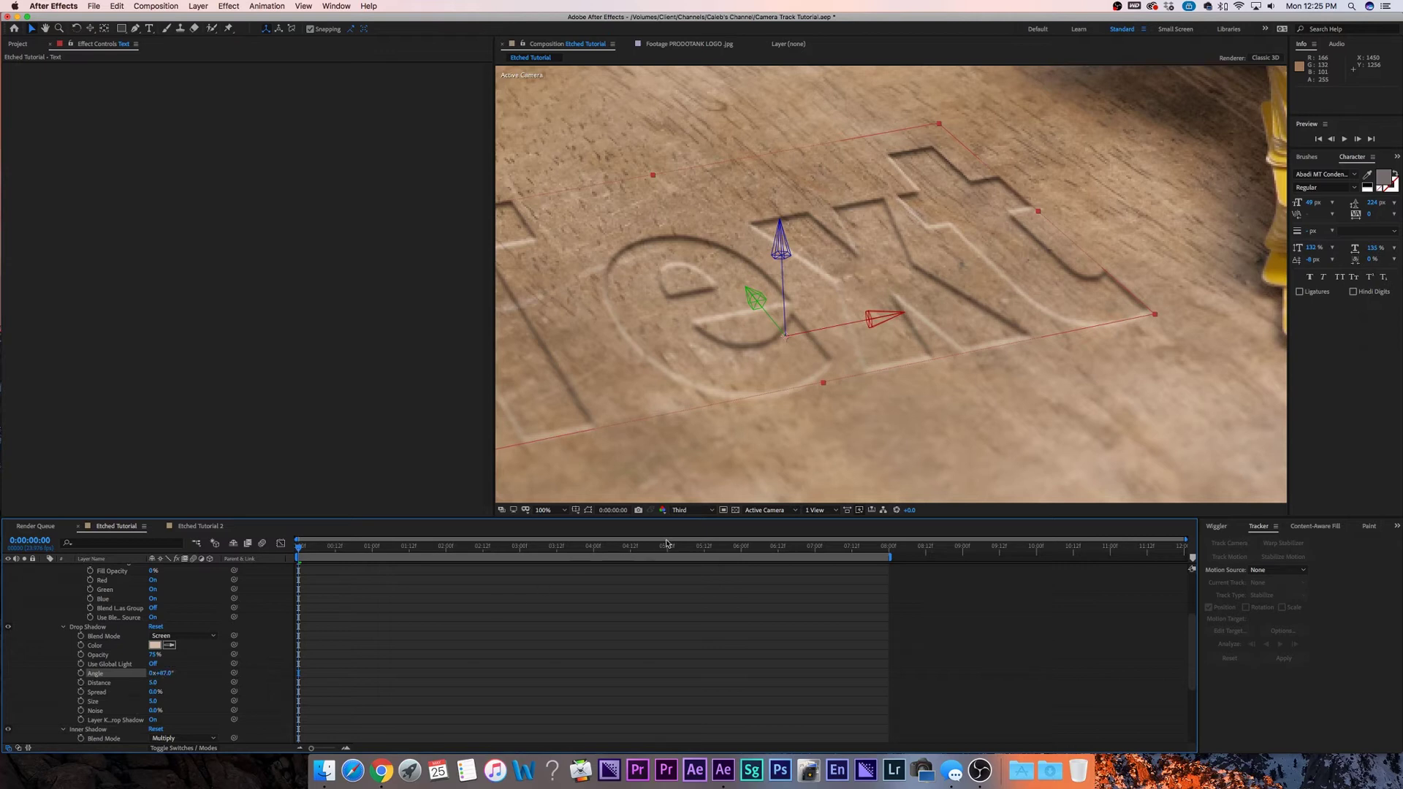
click(694, 510)
click(688, 539)
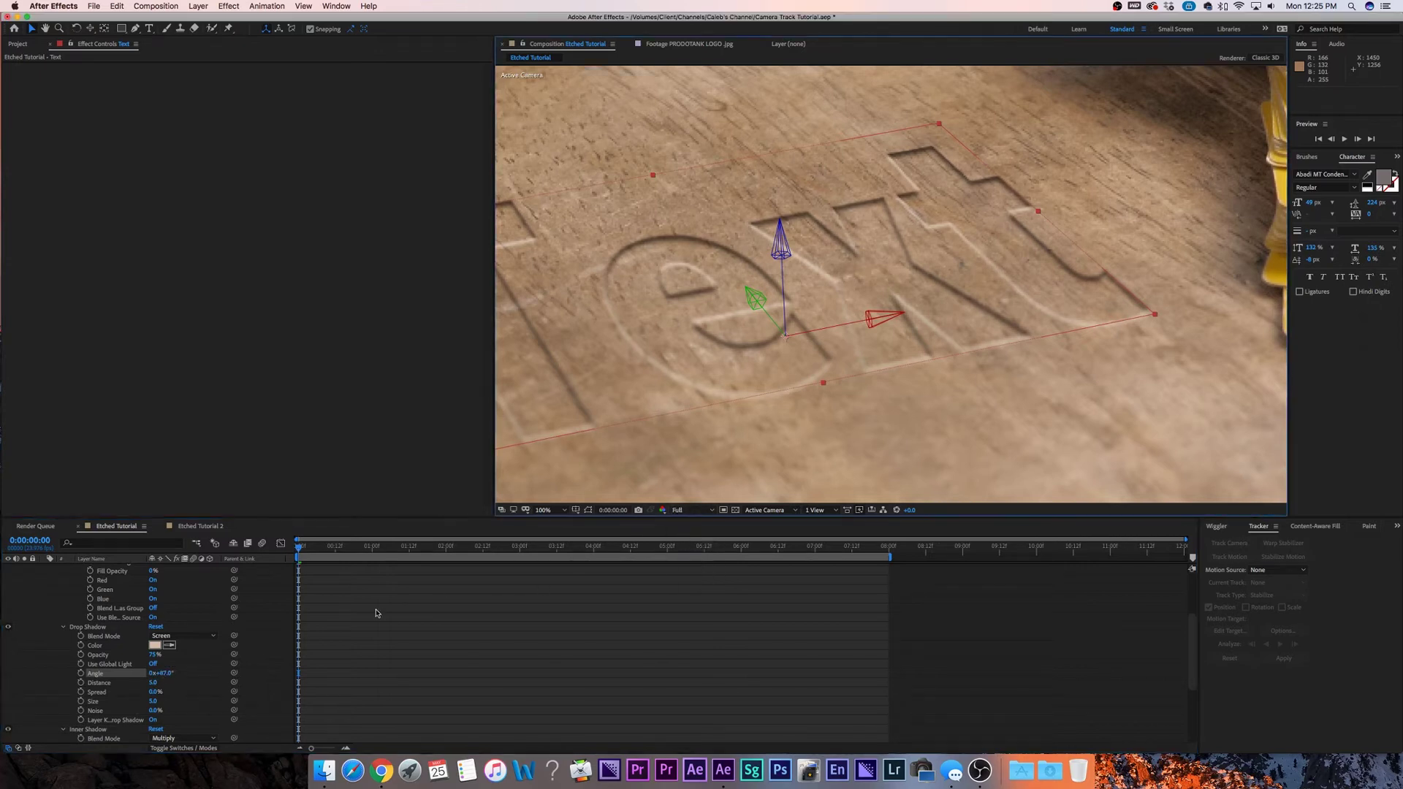
drag(165, 673, 160, 673)
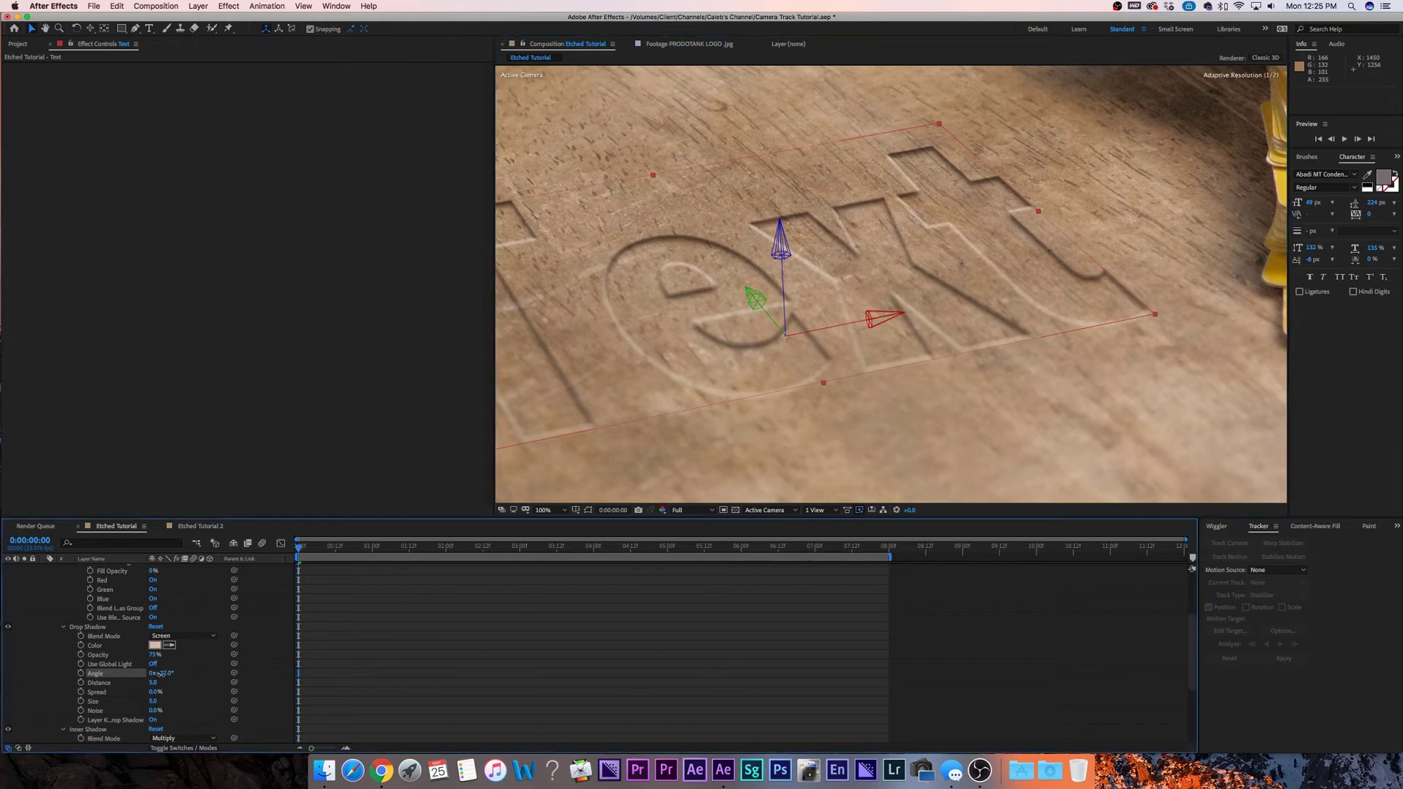
key(comma)
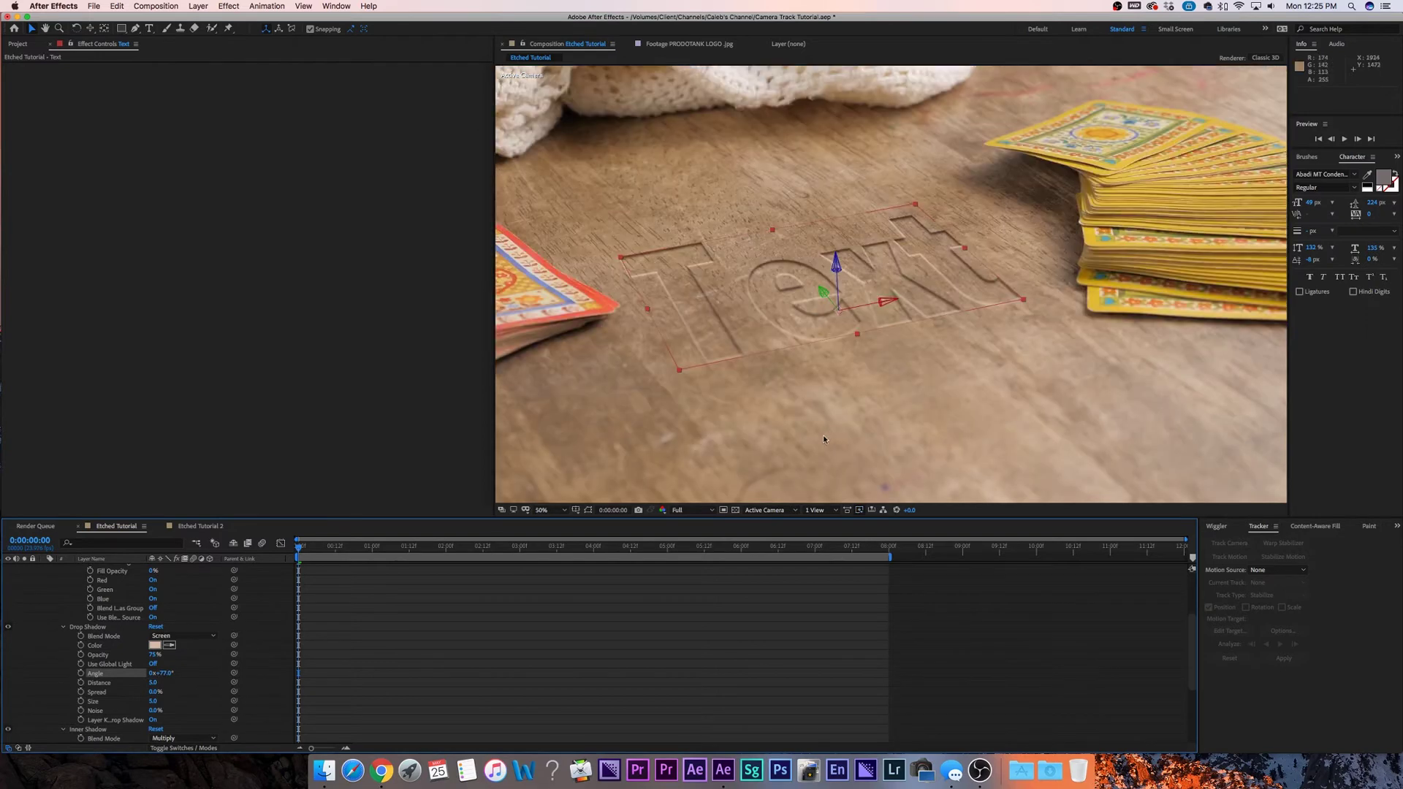
click(865, 410)
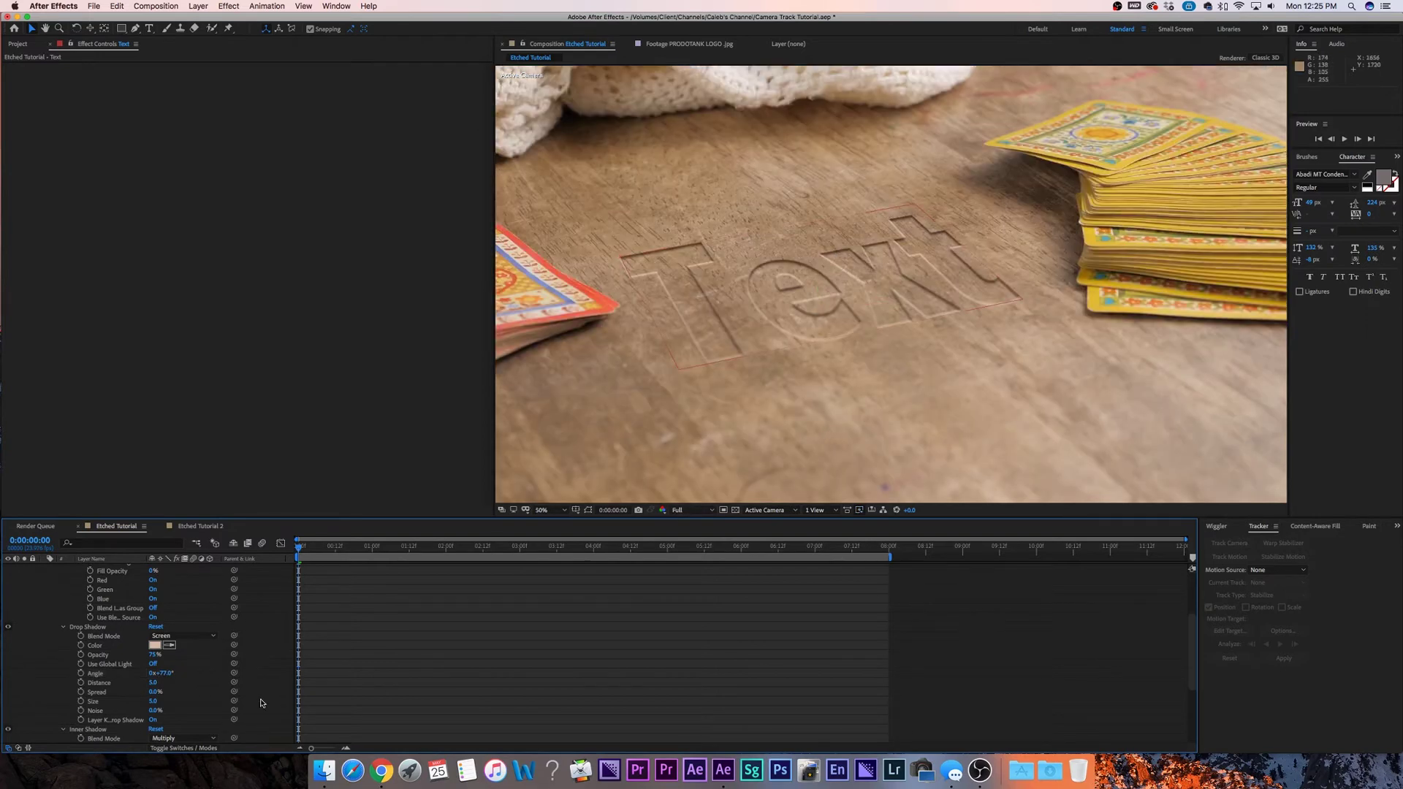
Lower the Drop Shadow's opacity to 46% and set the composition preview resolution to Half
drag(154, 654, 147, 654)
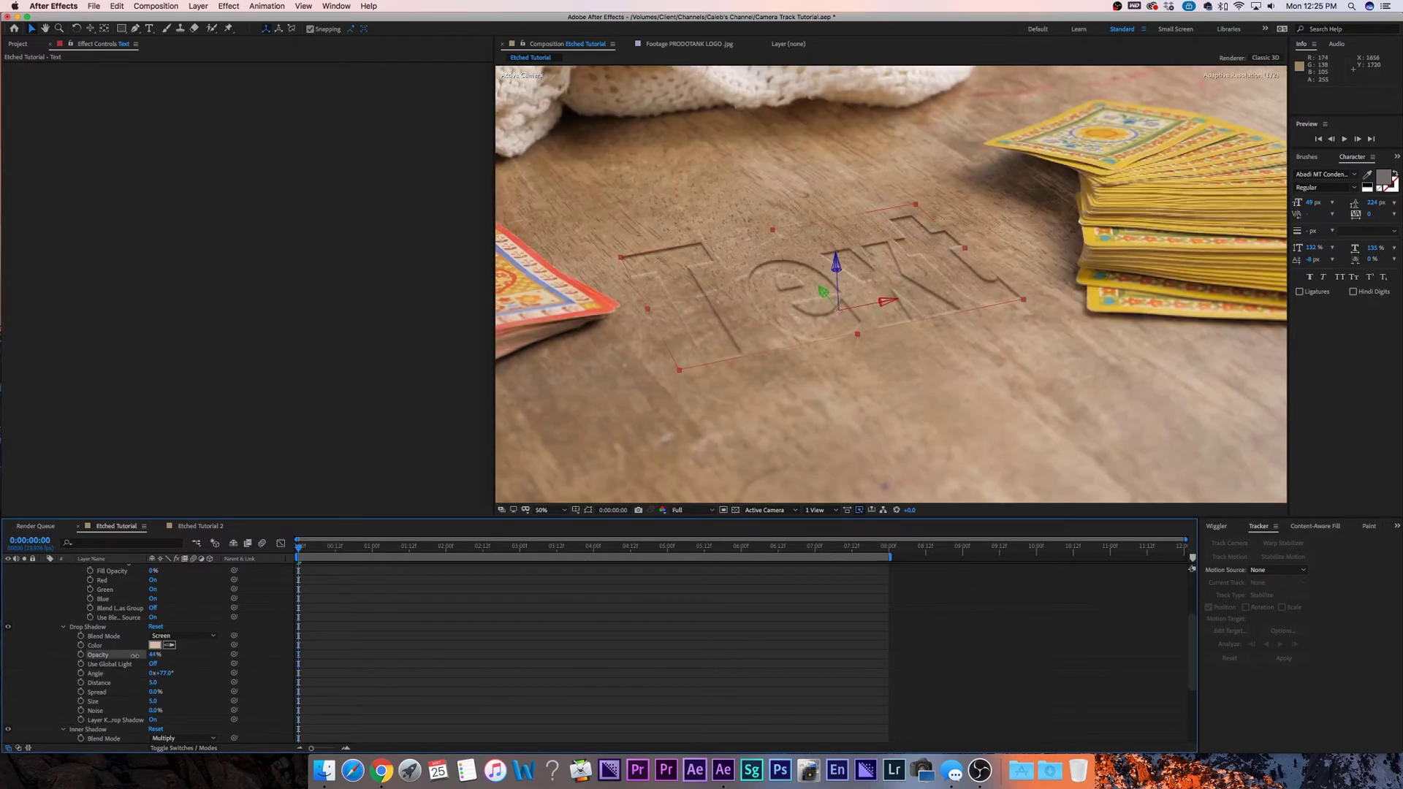
click(642, 652)
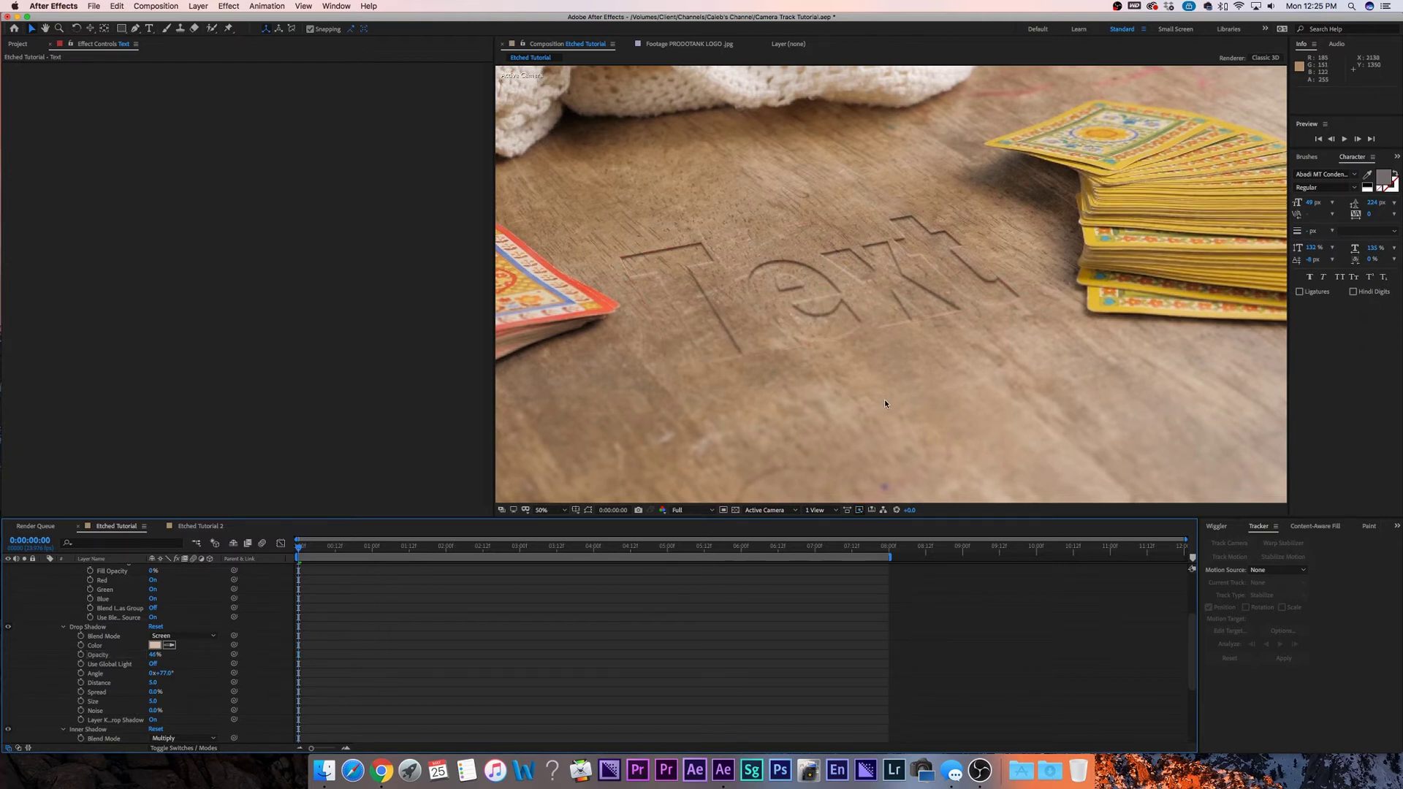
key(comma)
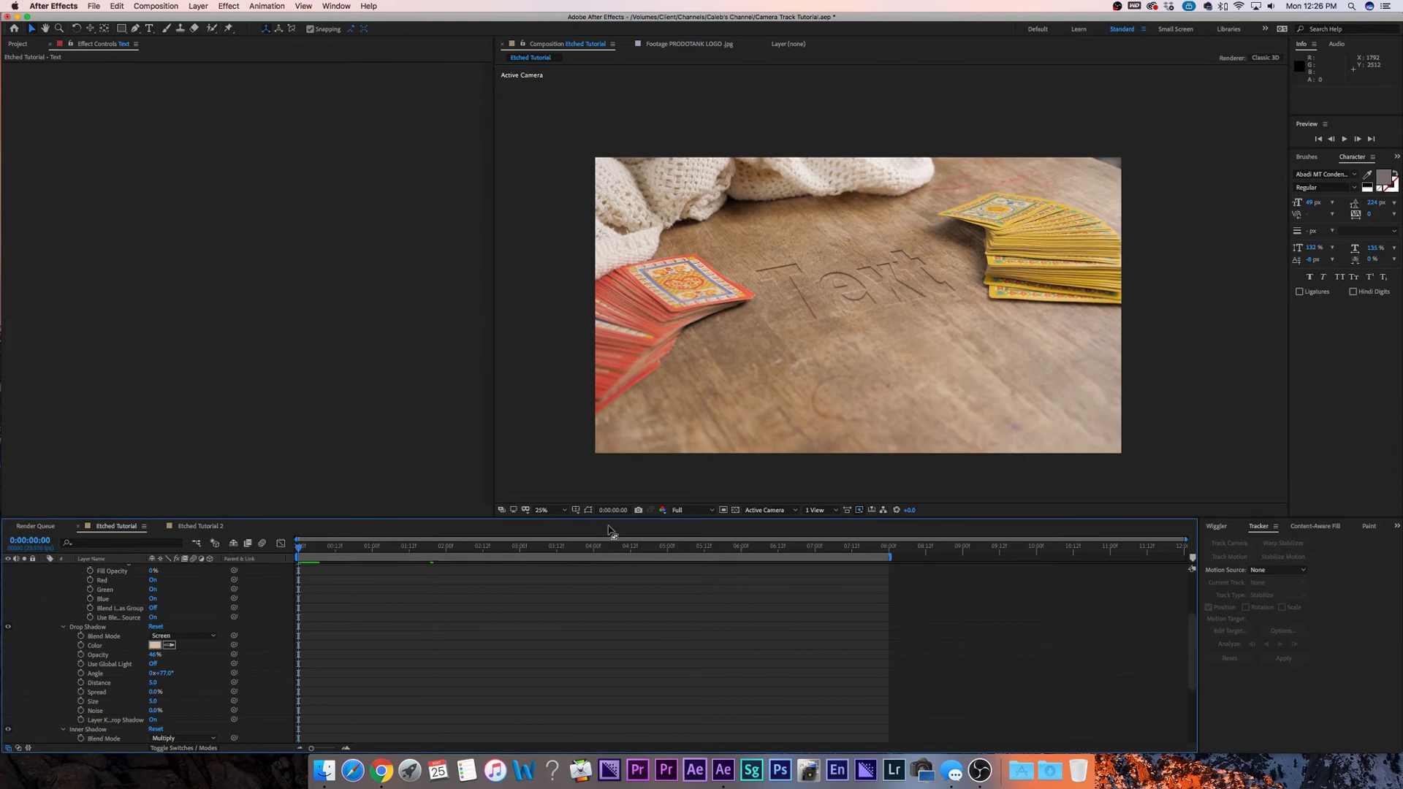
click(707, 512)
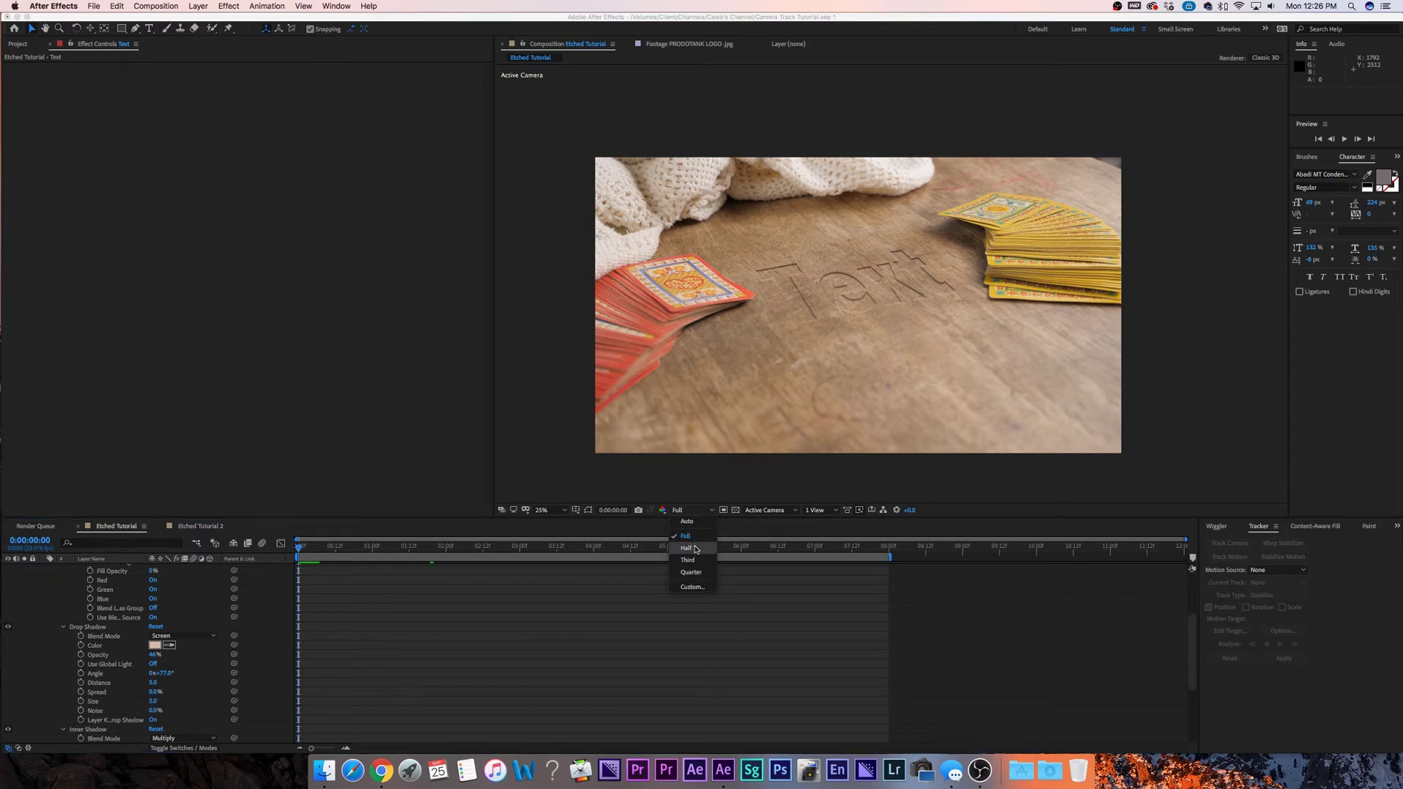
click(687, 548)
Replace the wording of the etched text layer with "Hello" and inspect the letters up close
click(911, 288)
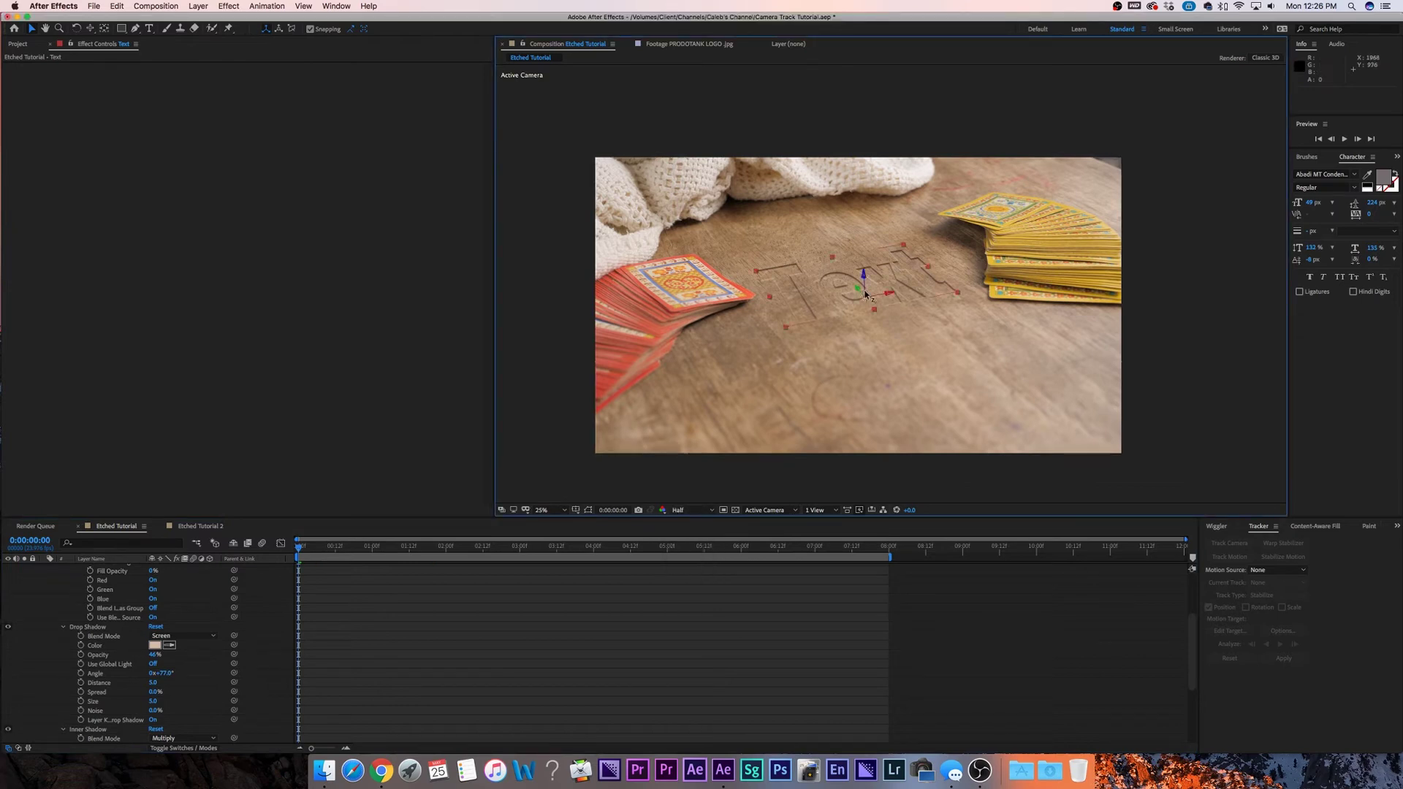
double_click(926, 286)
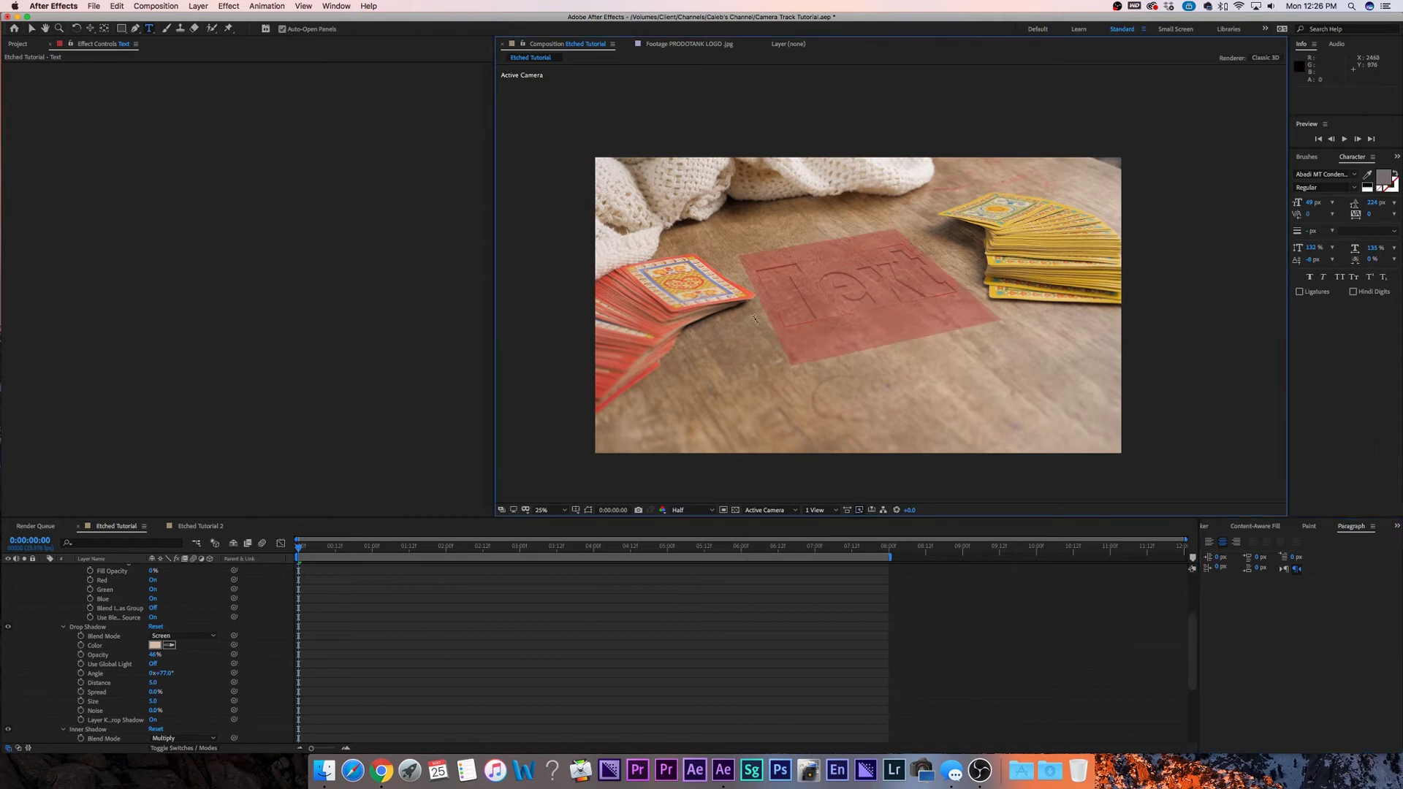
text(Hello)
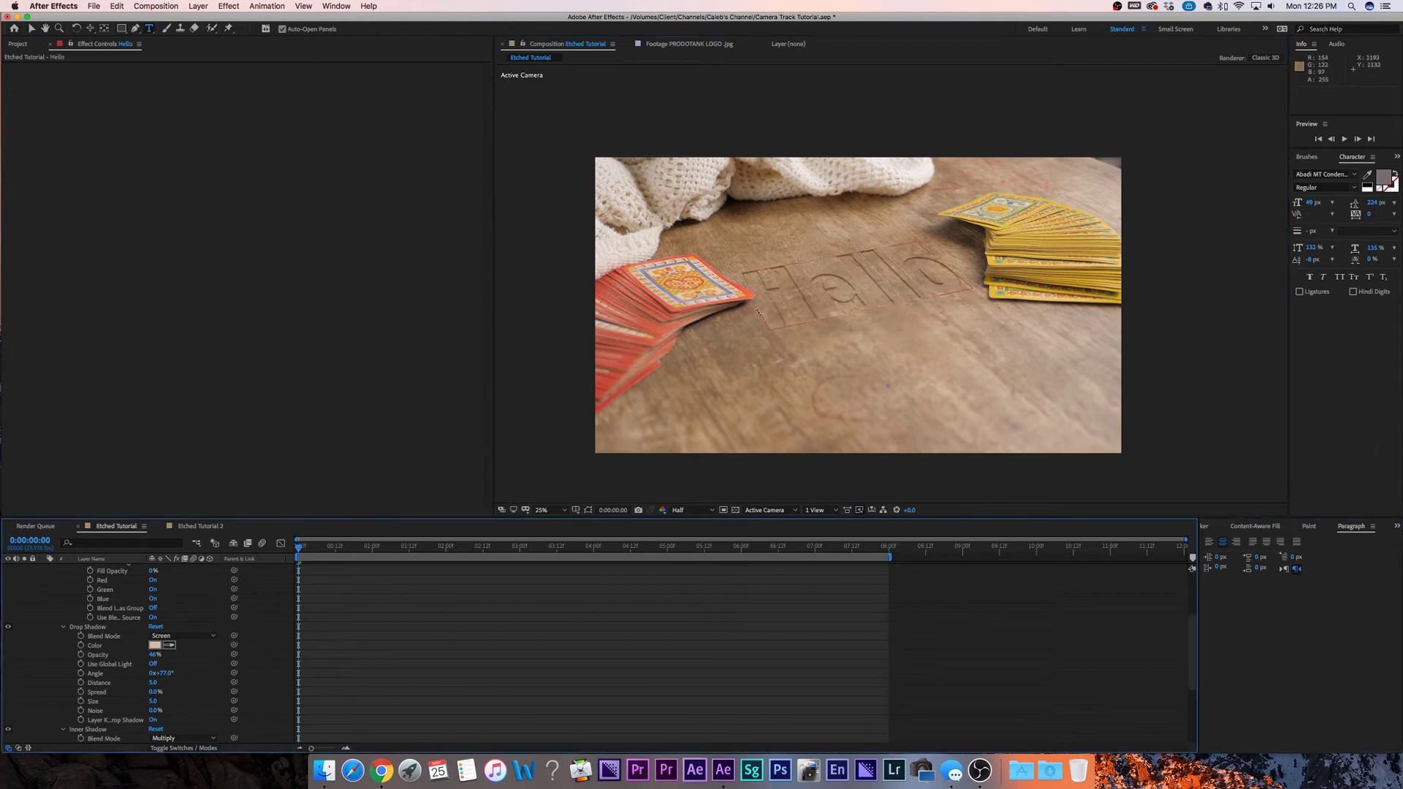
key(period)
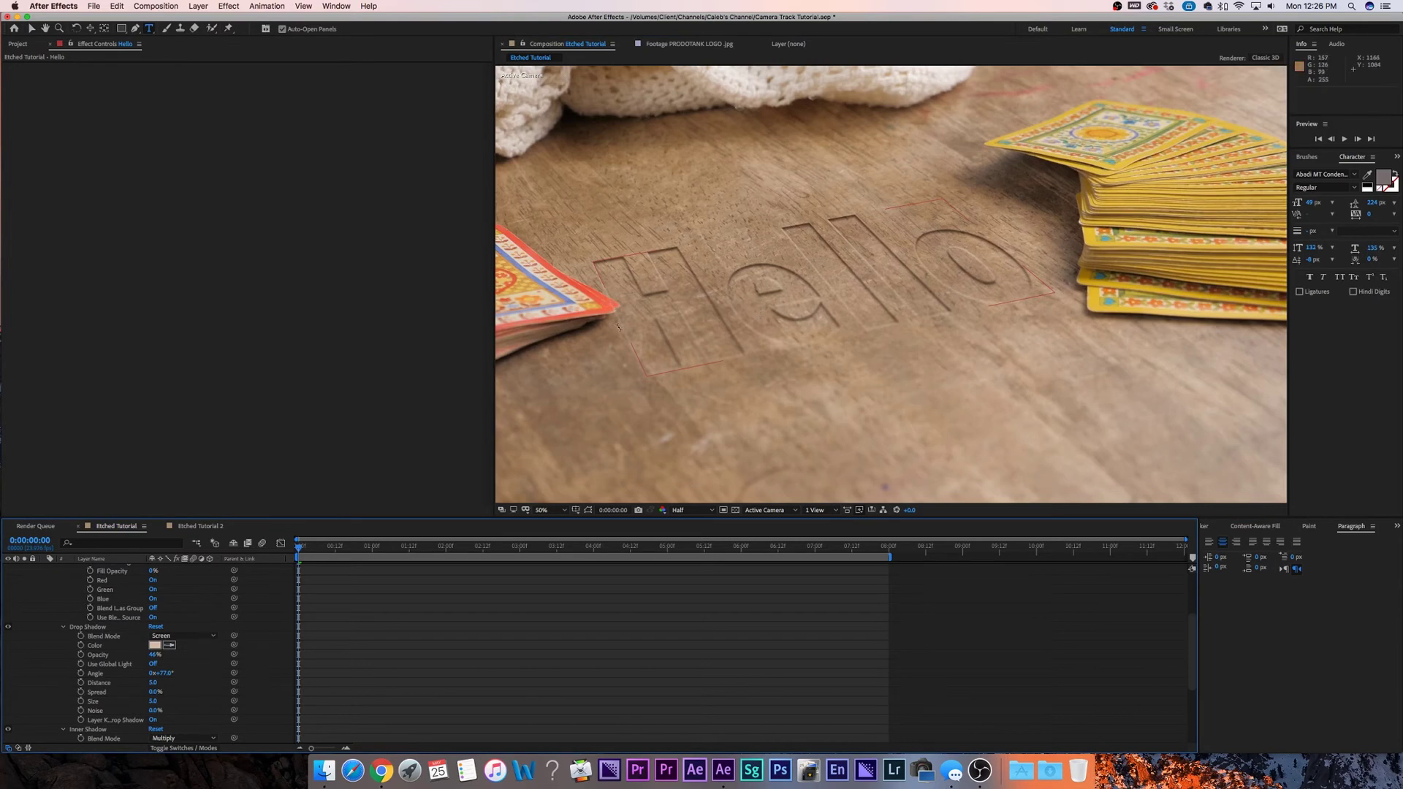
key(Escape)
key(v)
key(comma)
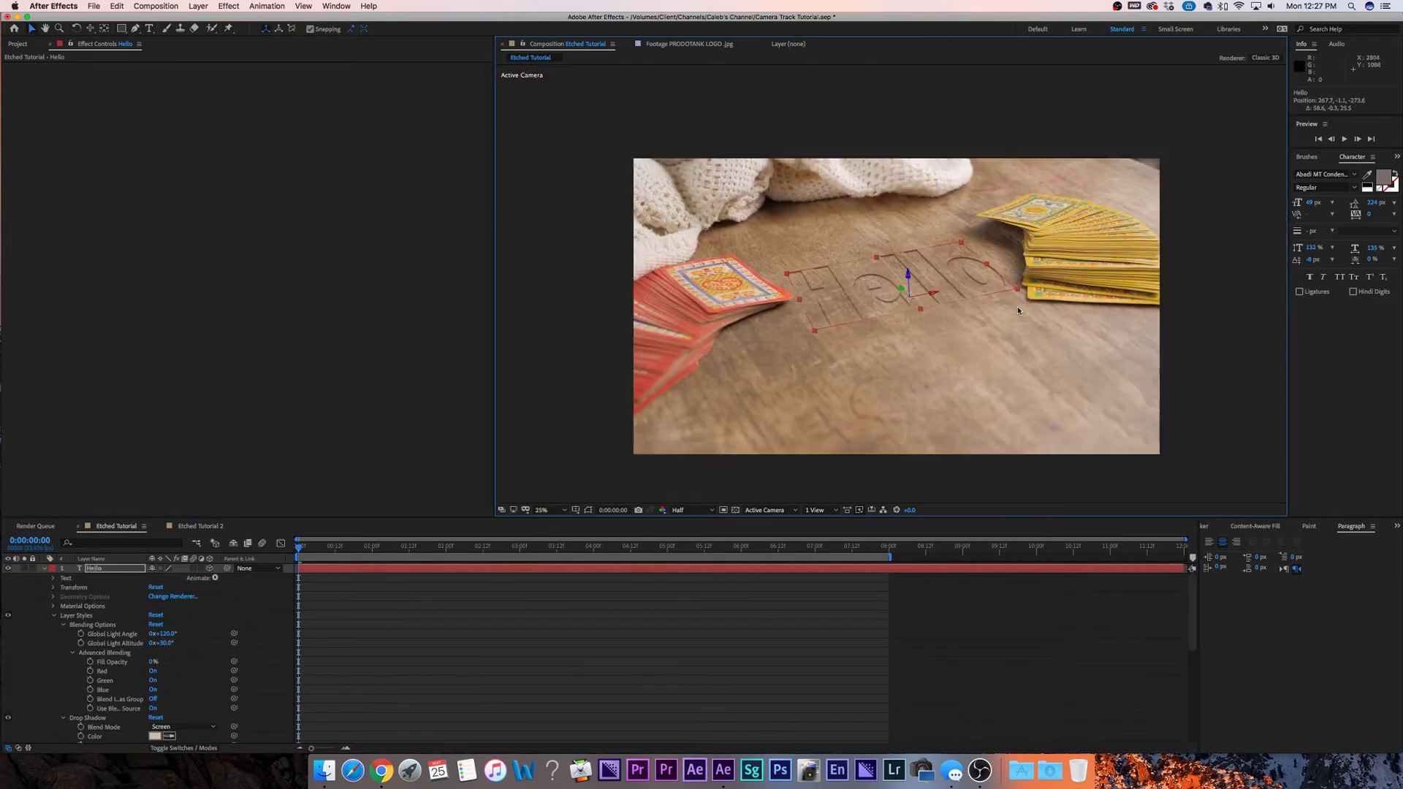
Apply the Typewriter preset from the Animate In text animation presets to the Hello text and preview the animation
key(super+5)
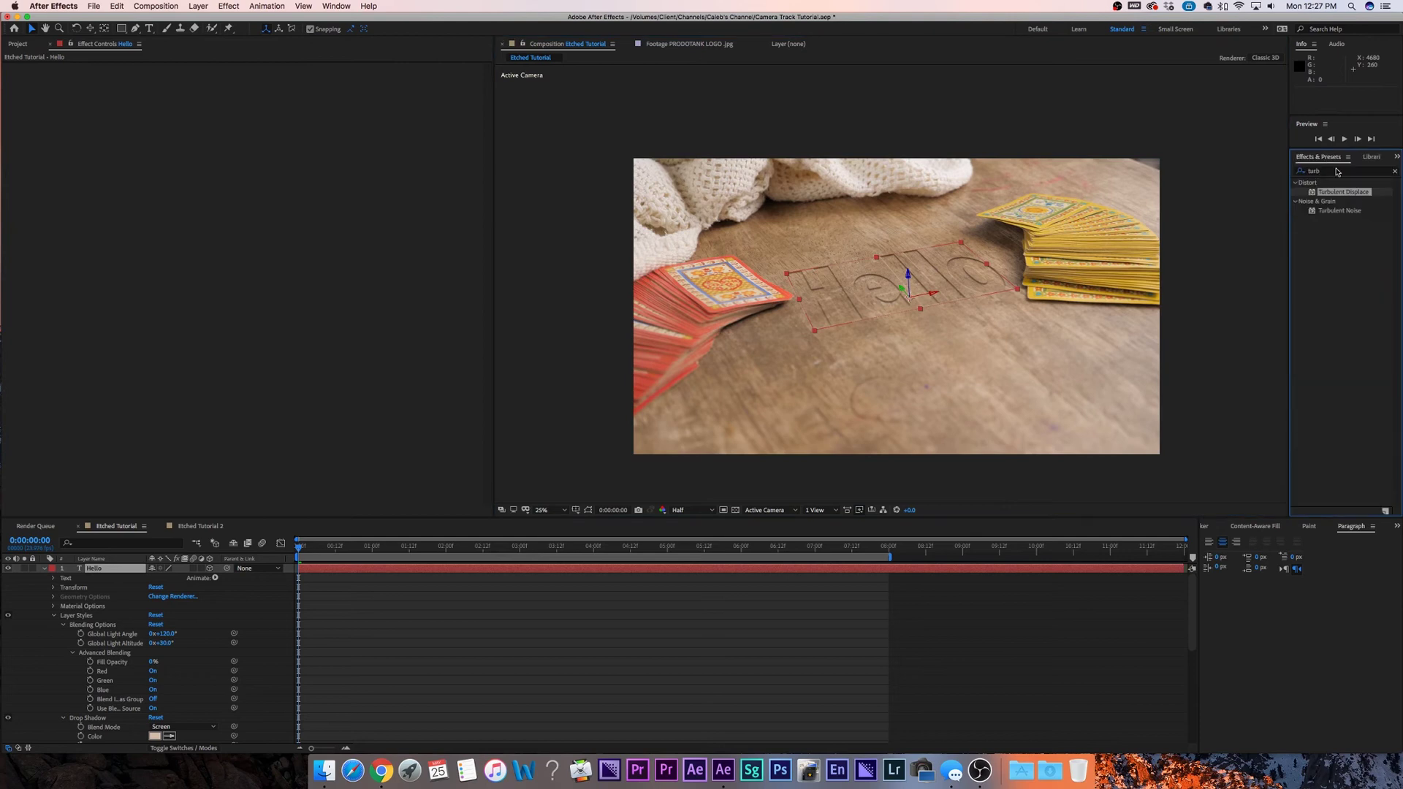
click(1394, 171)
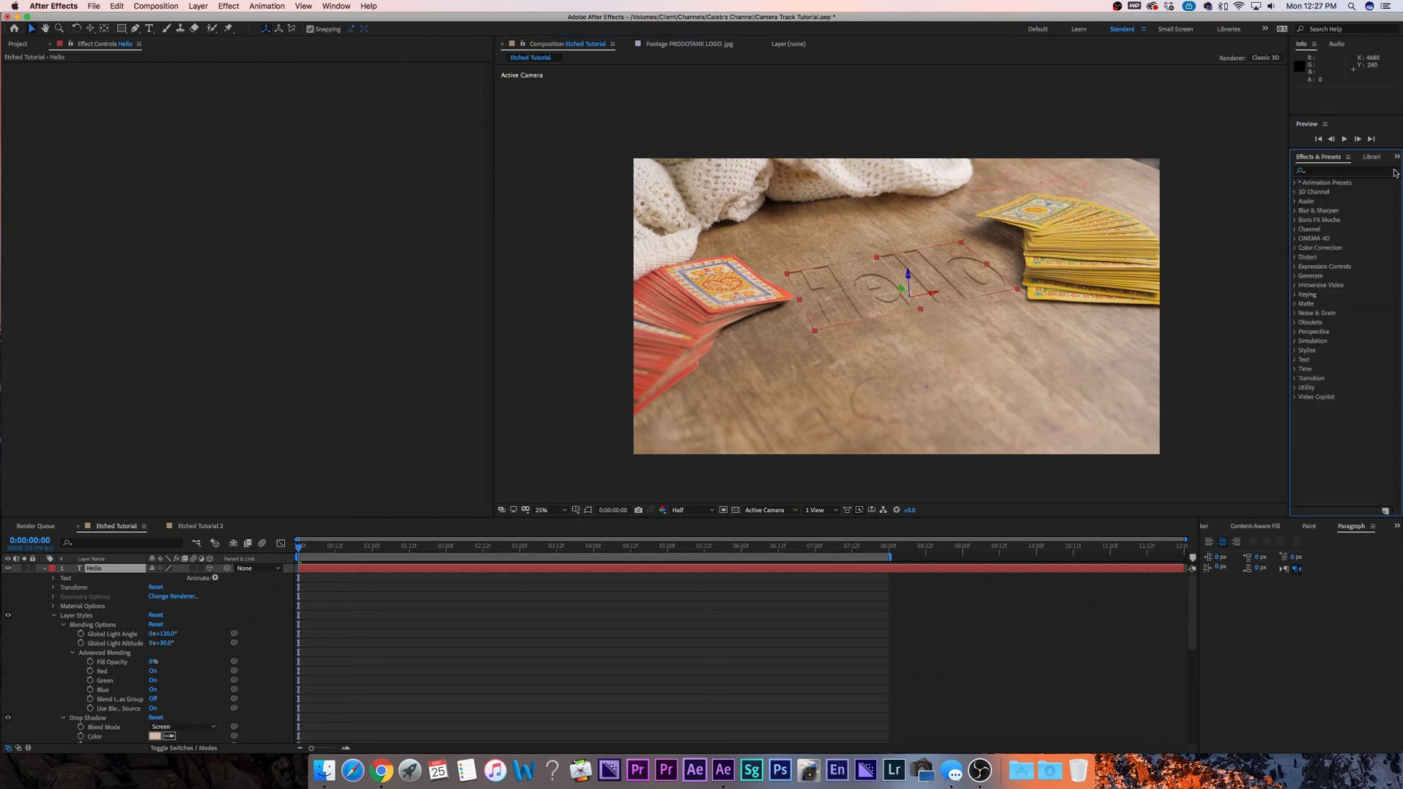
click(1294, 183)
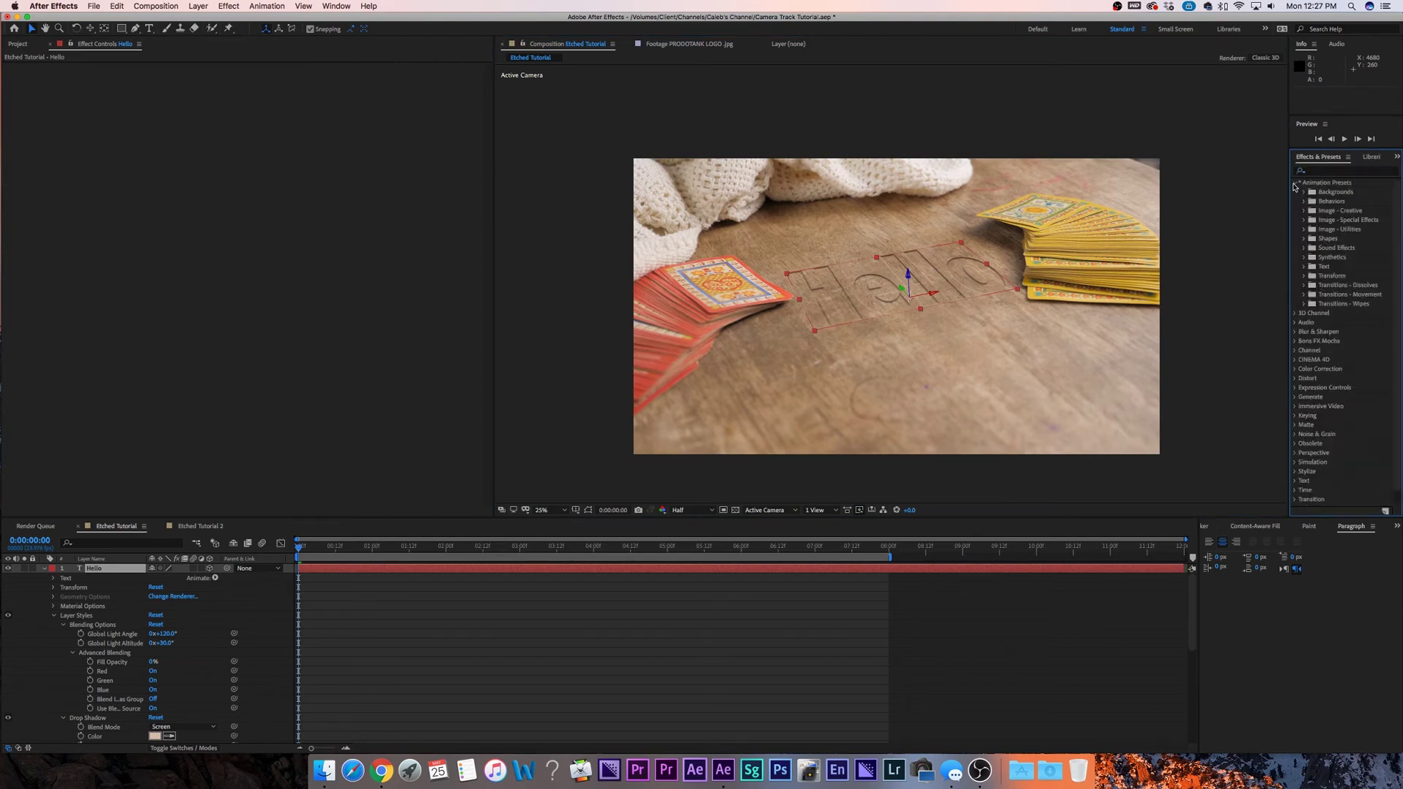
click(1304, 267)
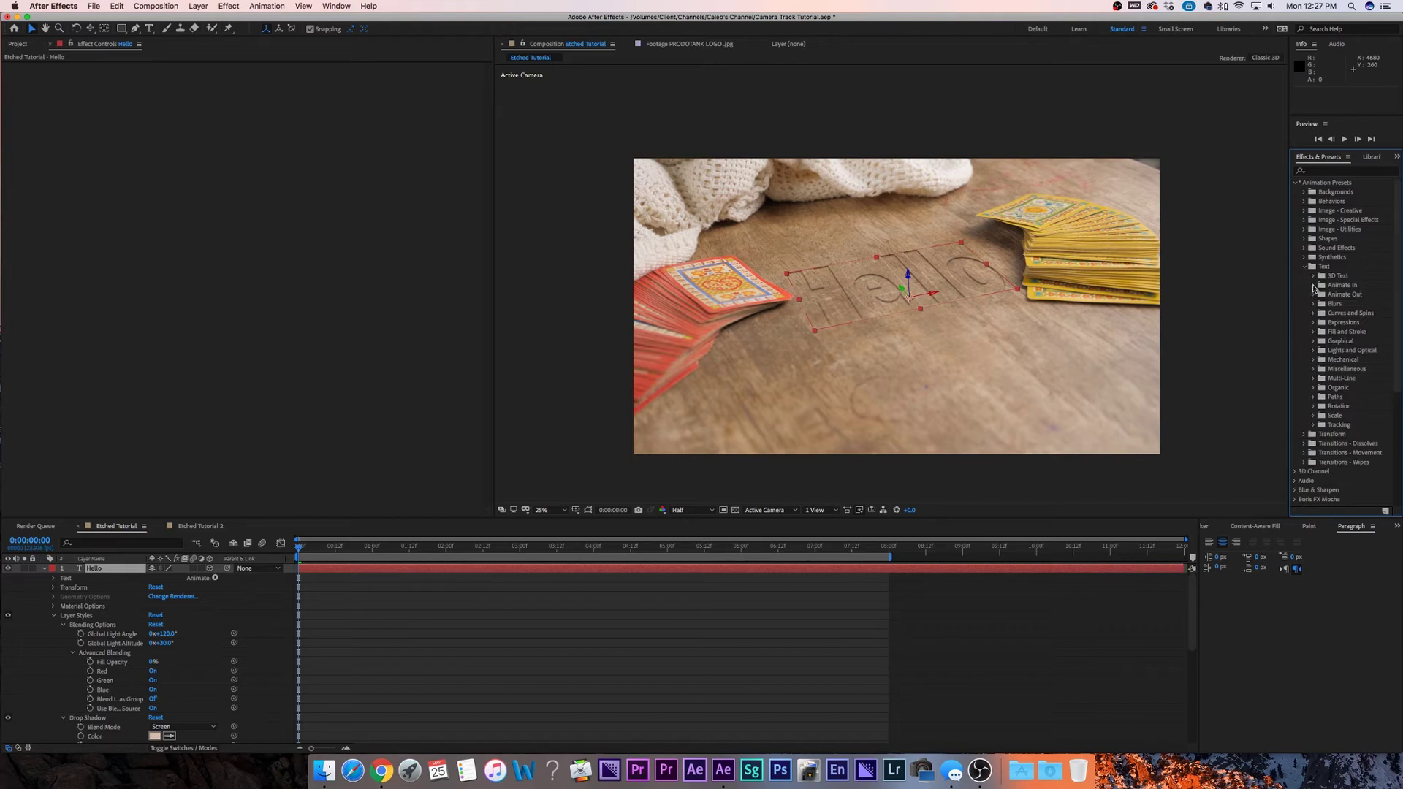
click(1313, 286)
scroll(1315, 299, down, 3)
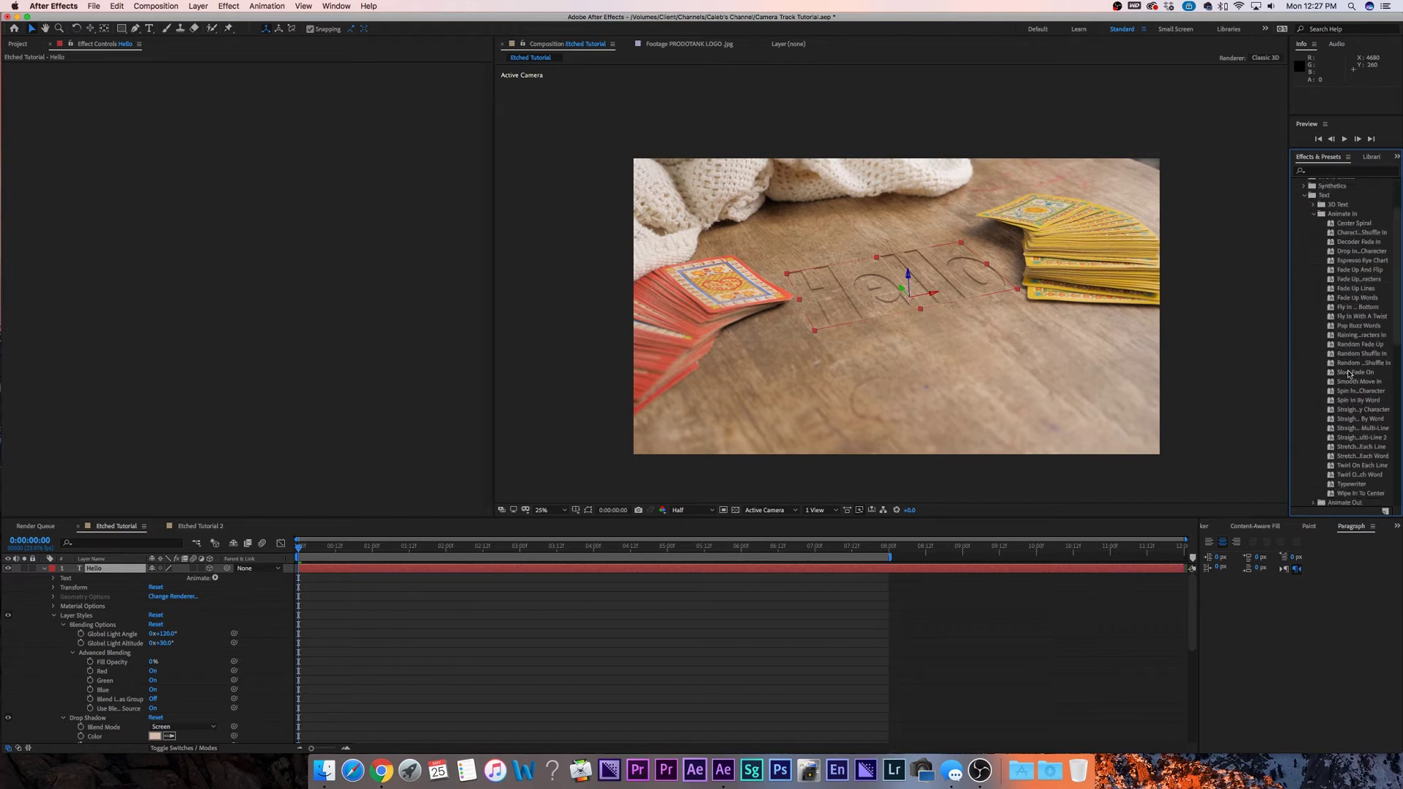
drag(1351, 484, 855, 287)
click(946, 620)
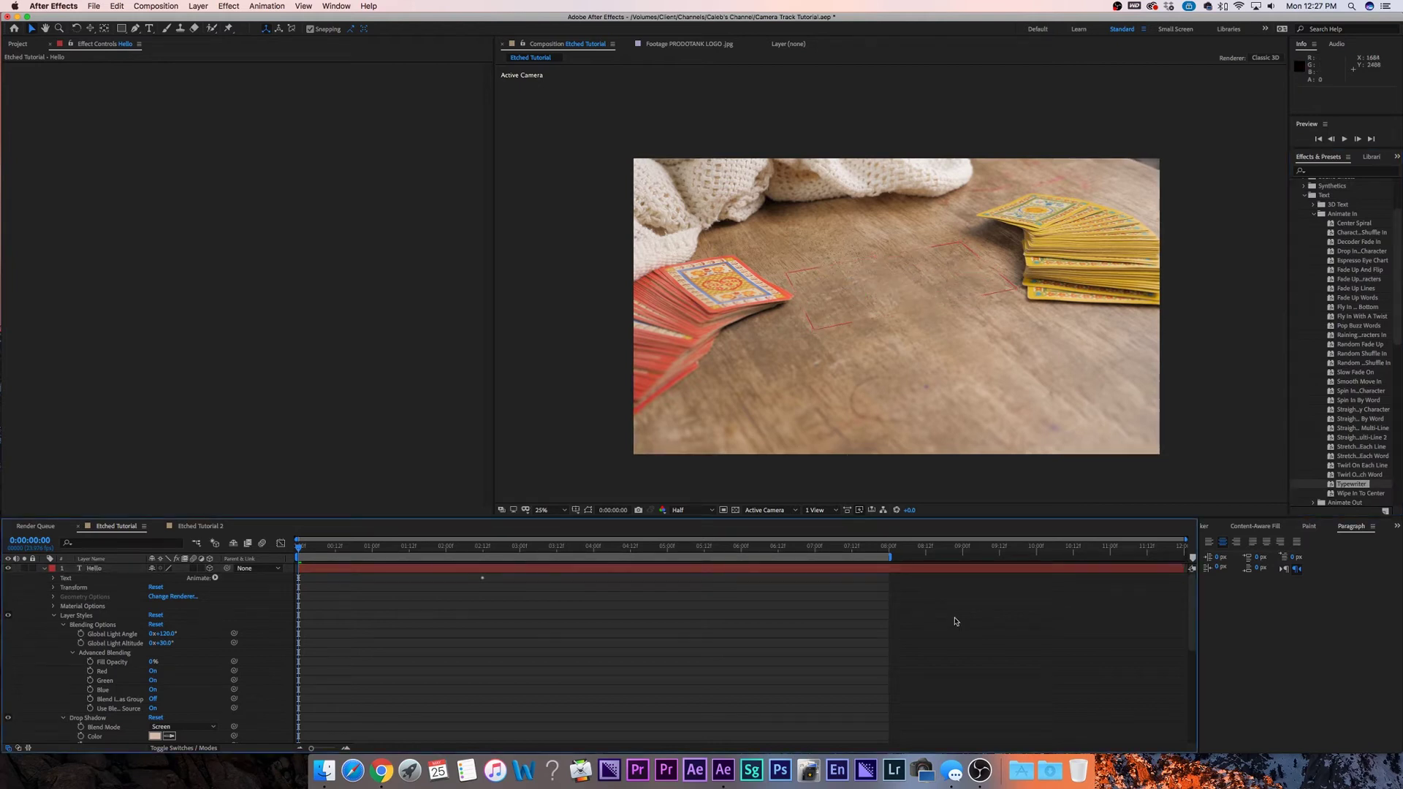
key(space)
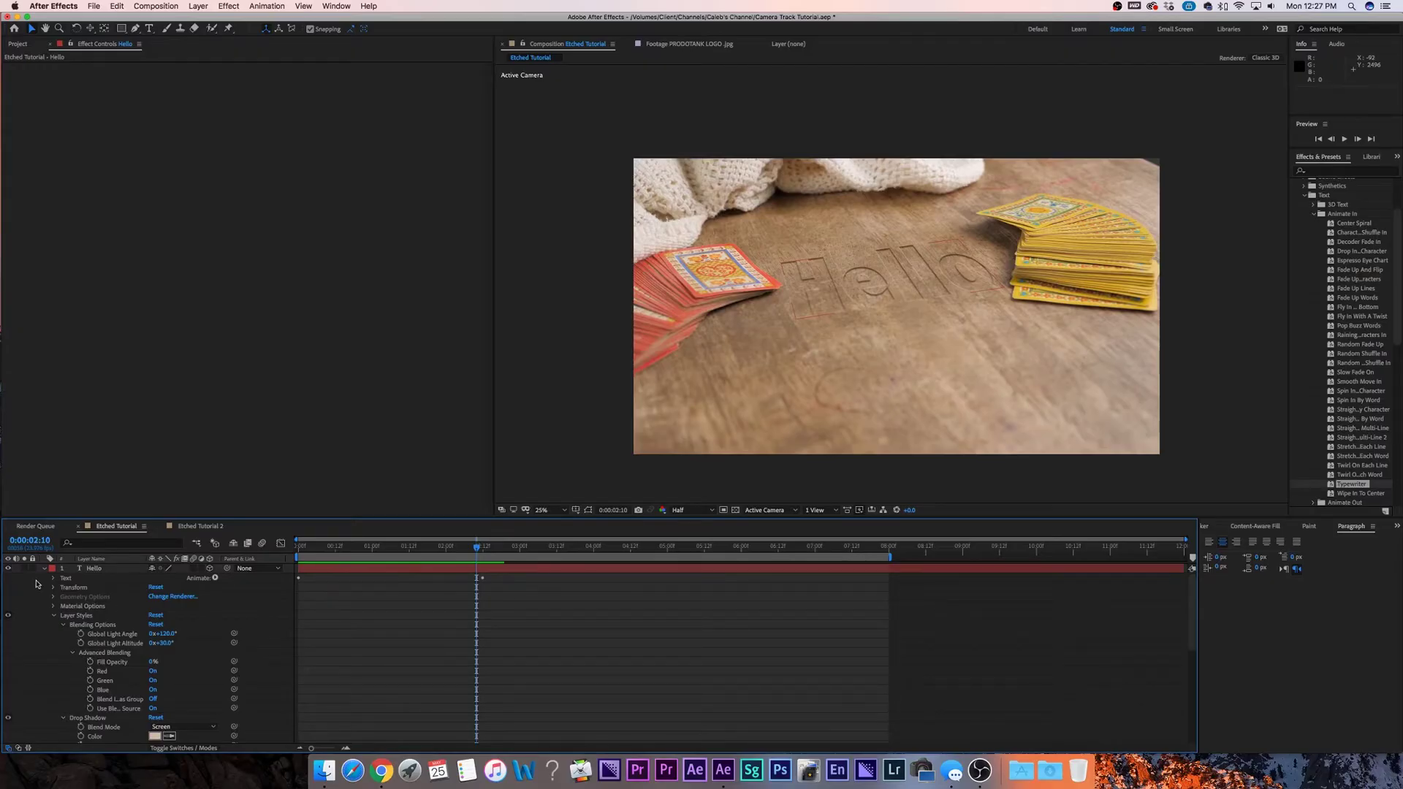
Hide the Hello layer and create a null from the 3D Camera Tracker target on the tabletop at the first frame
click(45, 572)
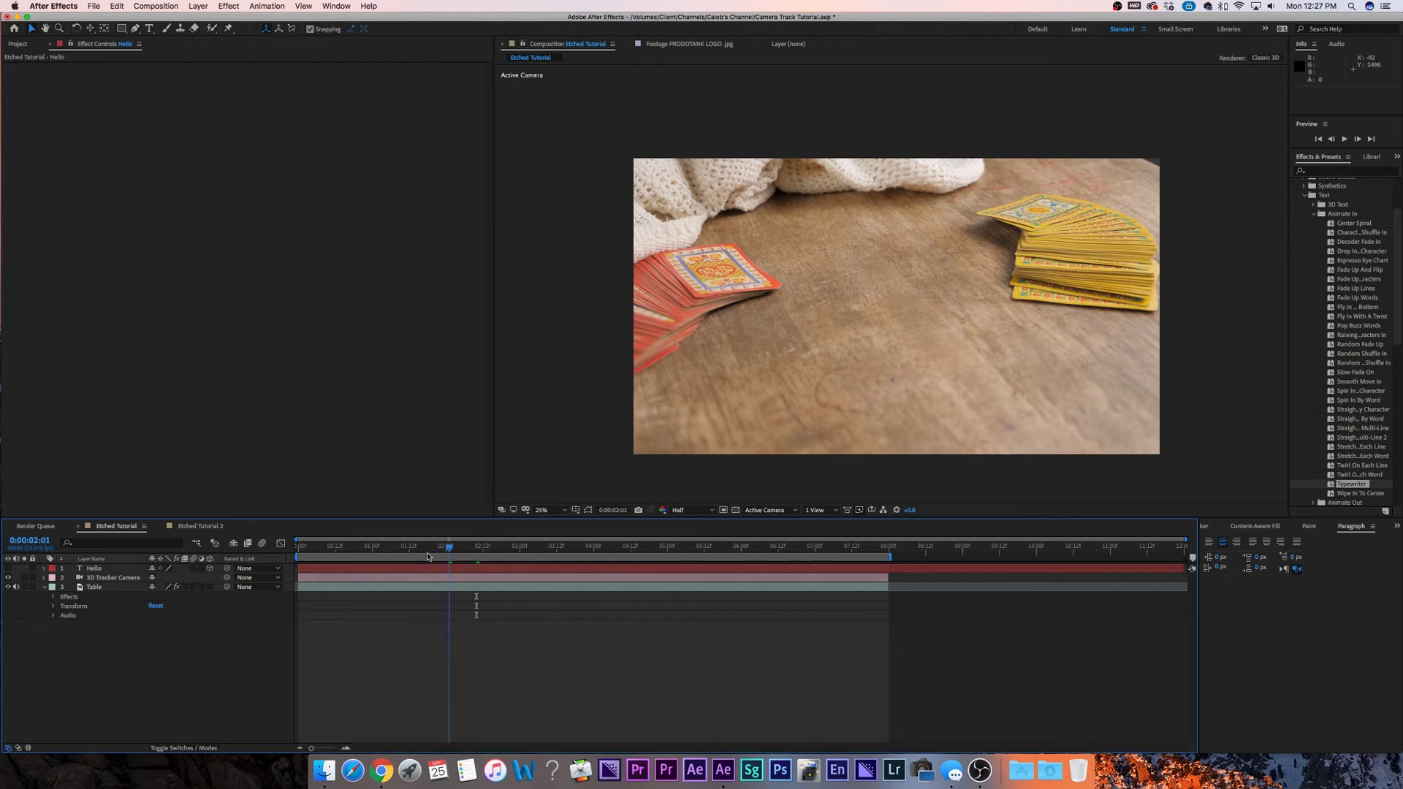
key(Home)
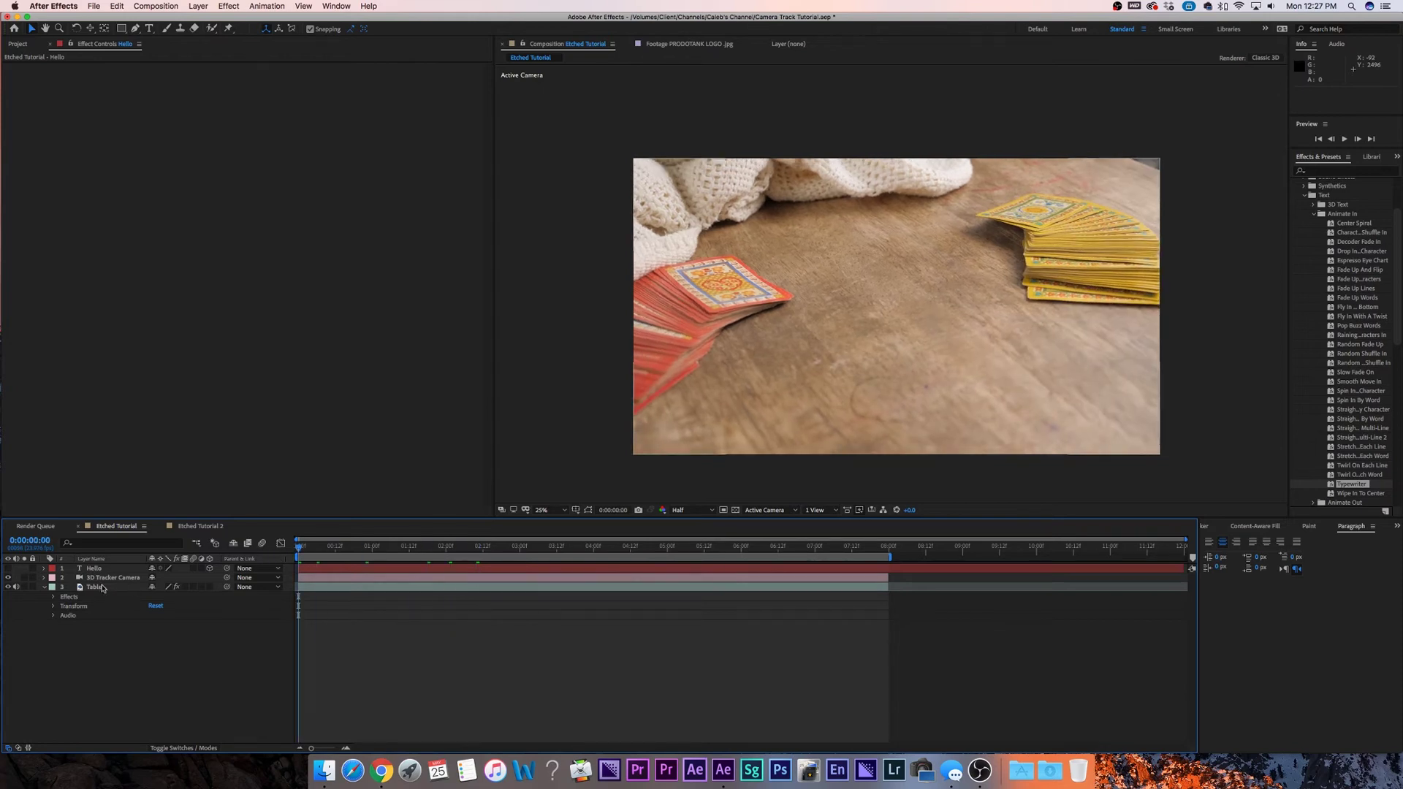
click(95, 587)
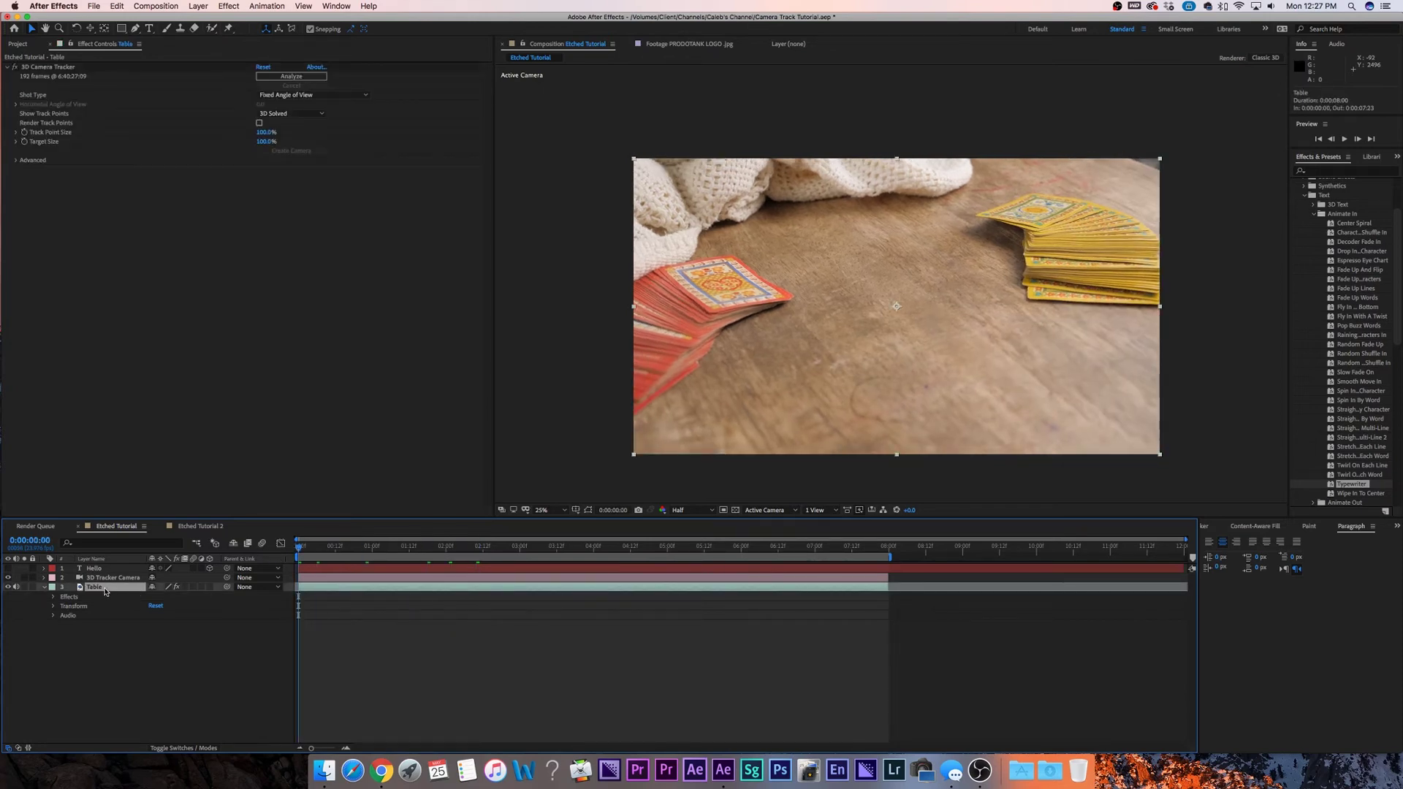
click(58, 67)
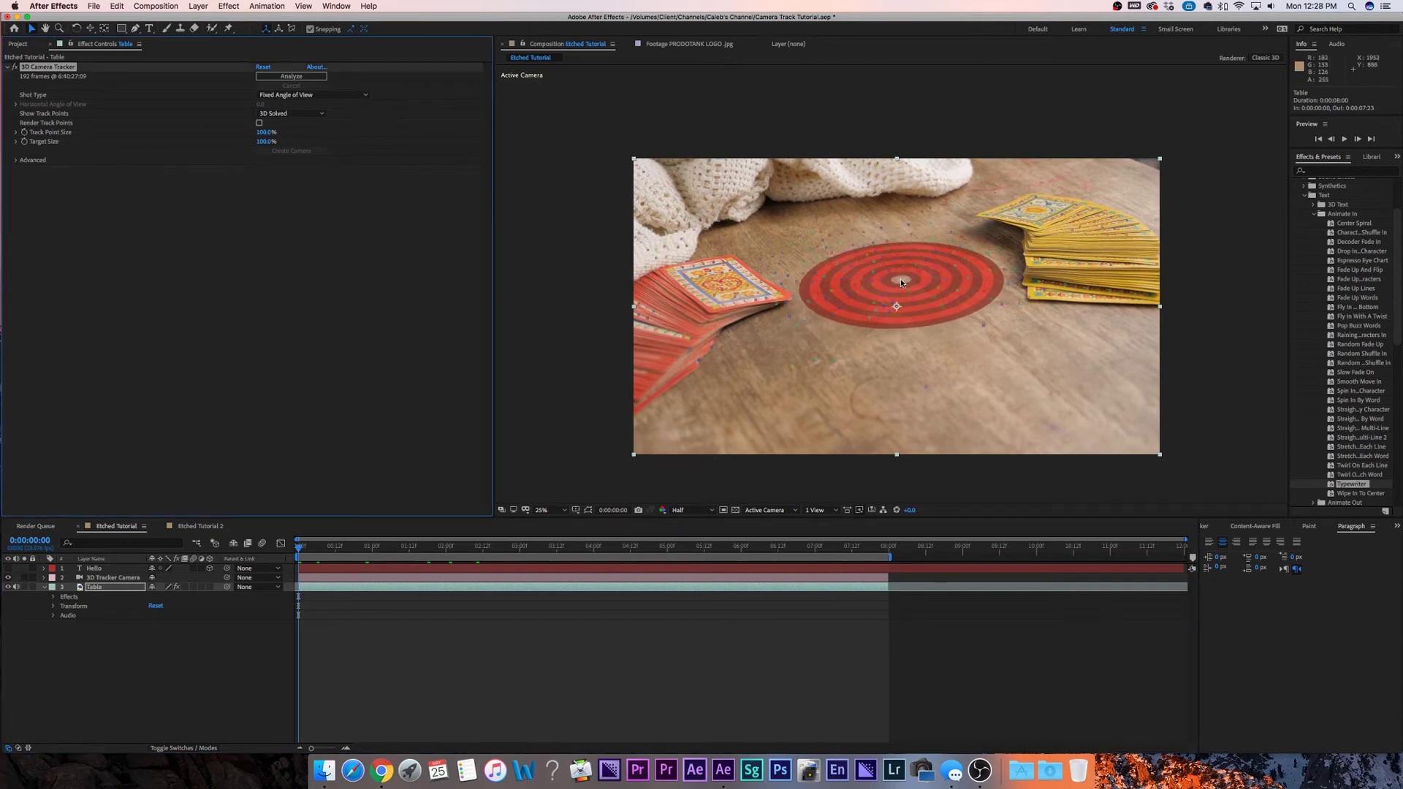
right_click(901, 282)
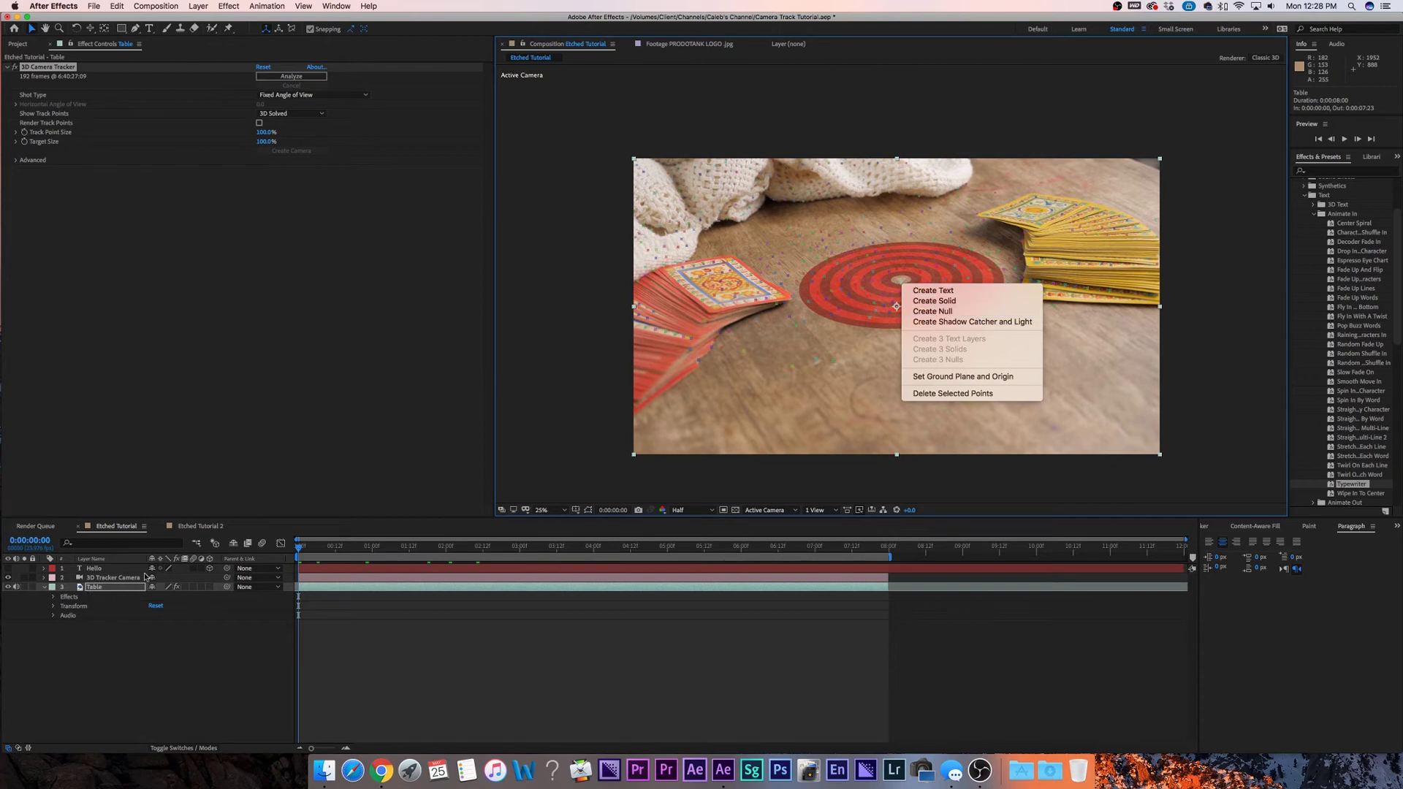
click(940, 313)
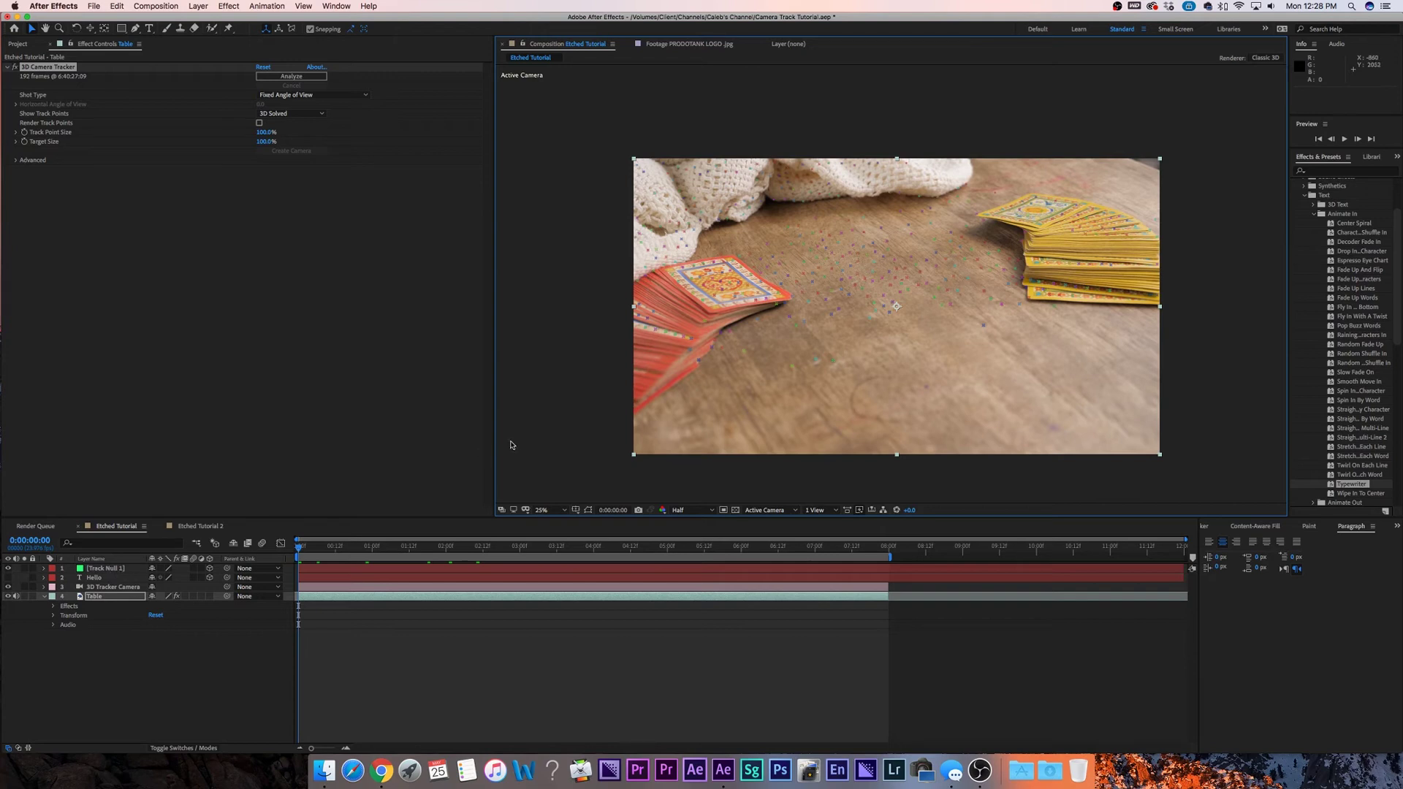
Check the track null's position on the tabletop and turn off its visibility
click(121, 573)
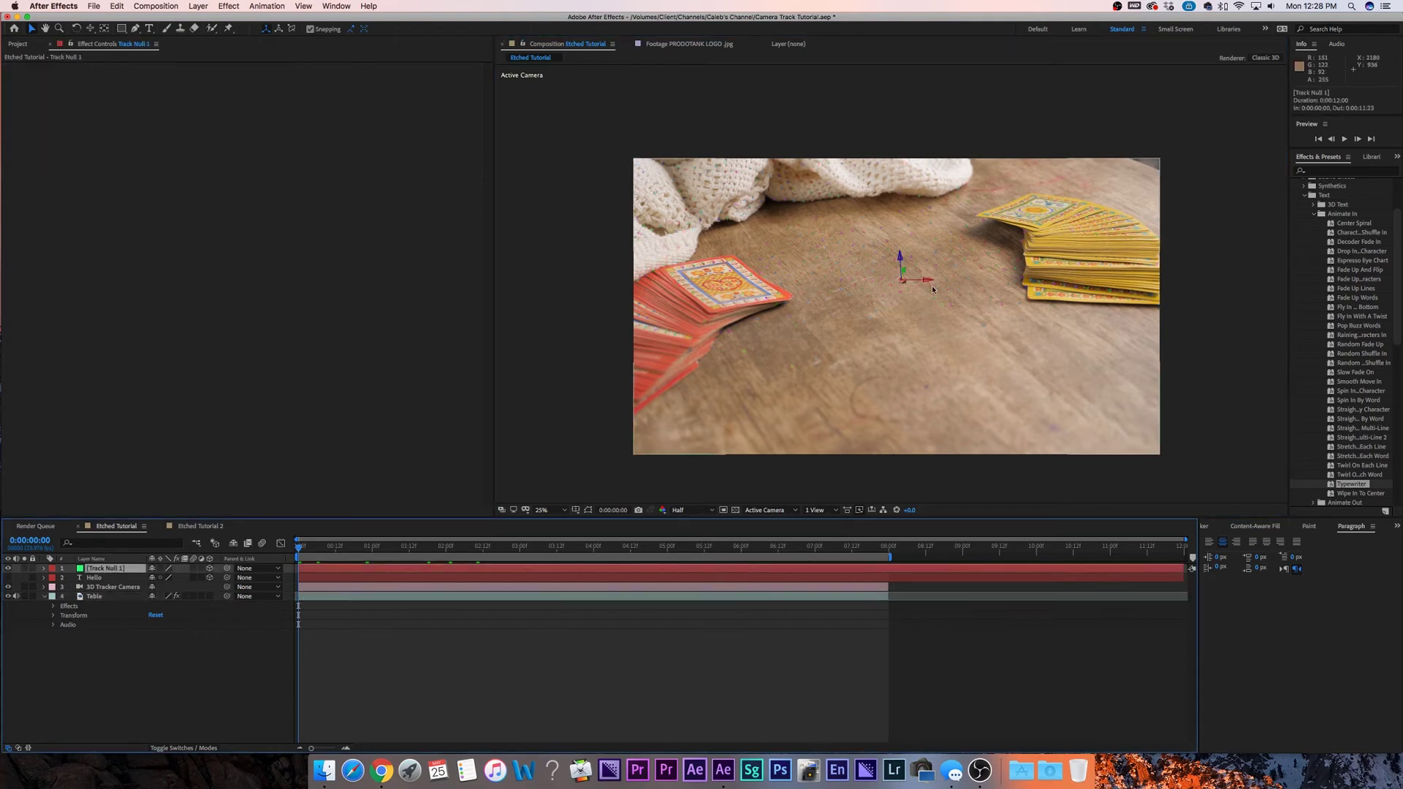
key(period)
click(7, 568)
key(comma)
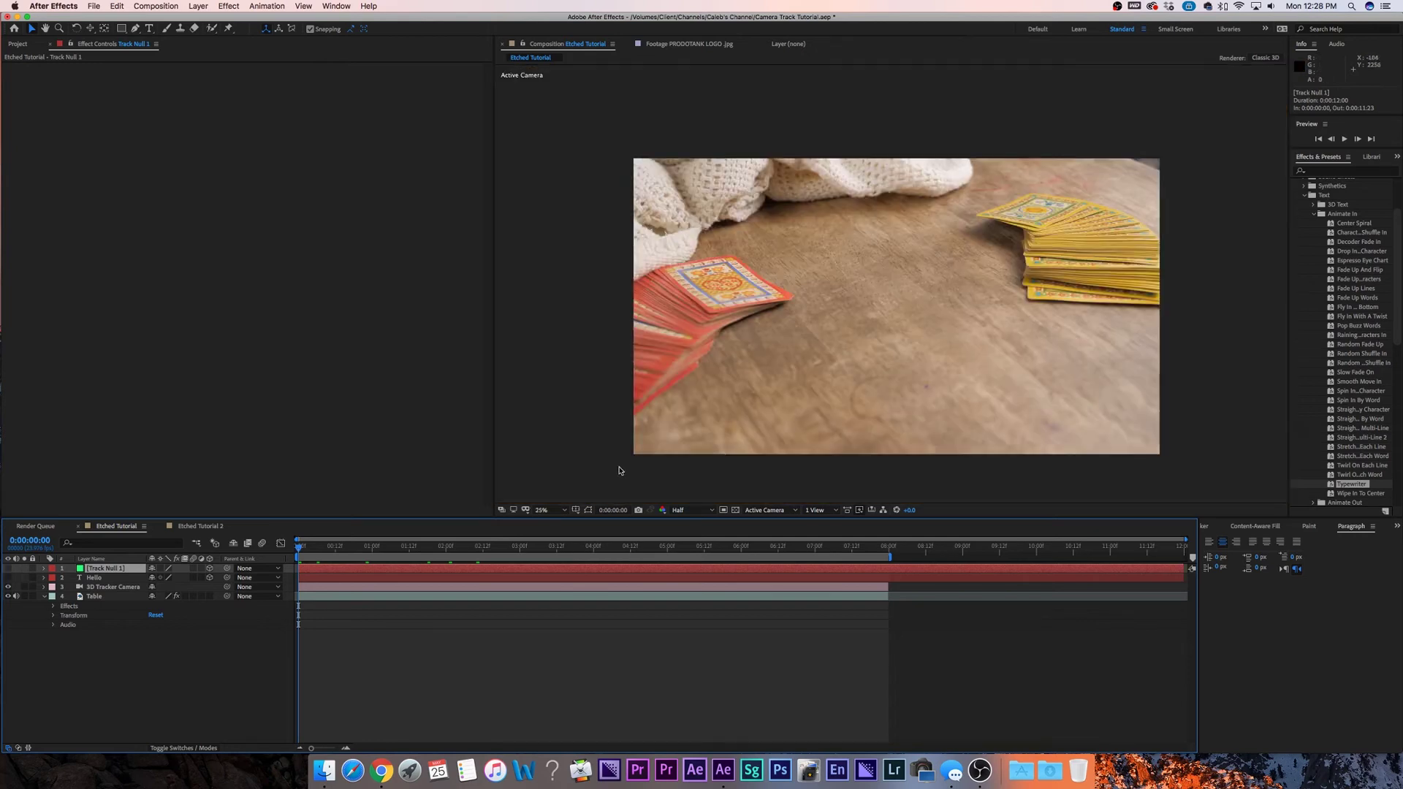
Create a new empty shape layer and expand its contents in the timeline
click(199, 7)
mouse_move(207, 22)
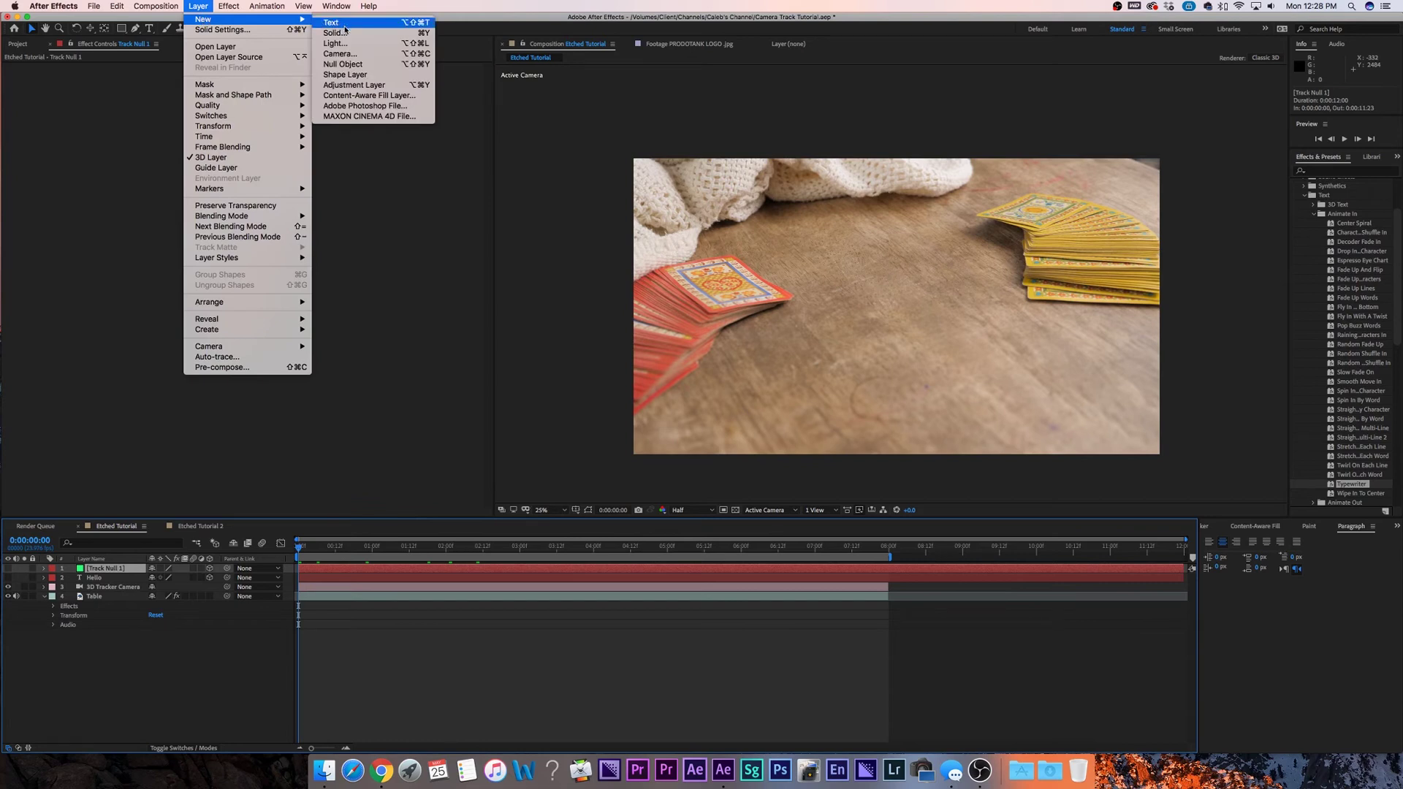
click(346, 76)
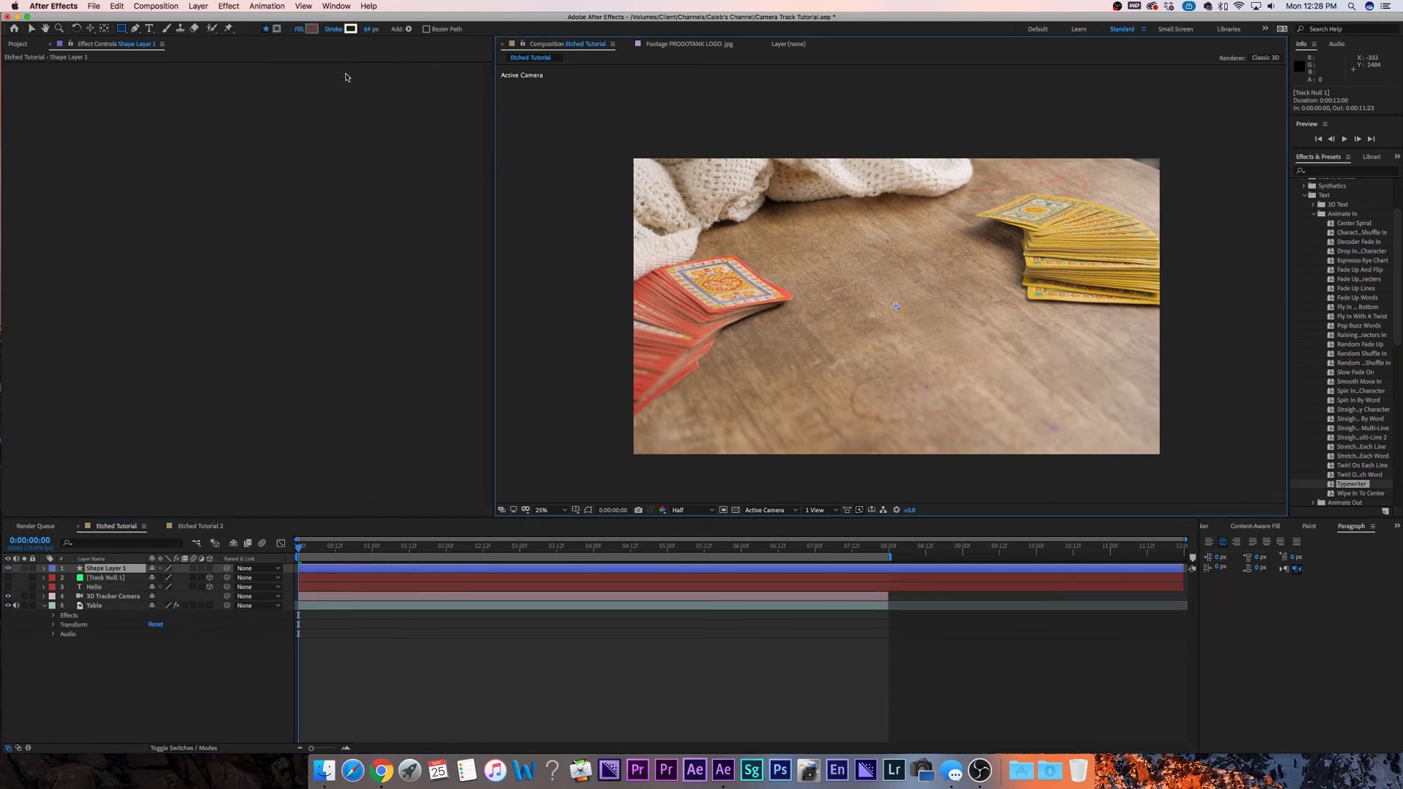
click(43, 569)
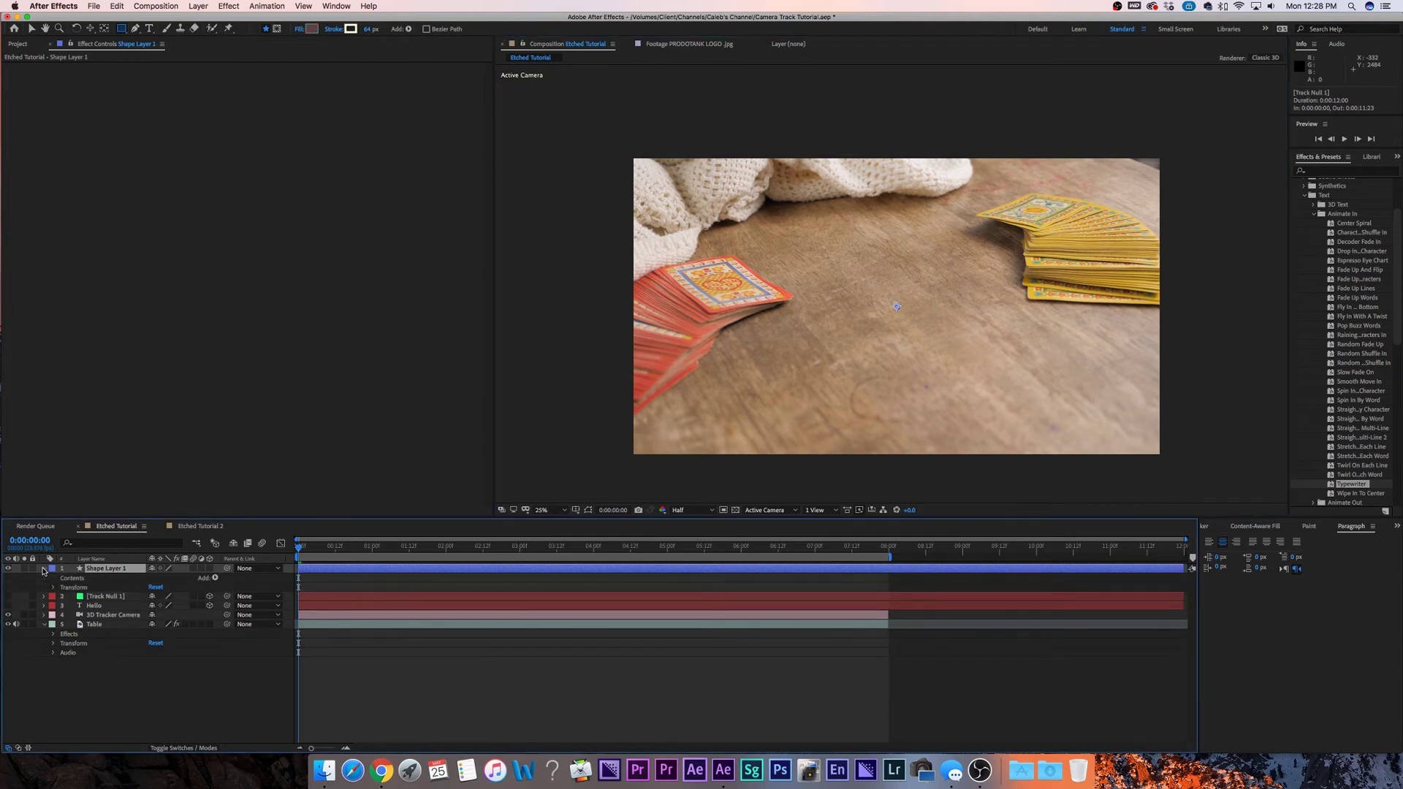
Add a Stroke and a Rectangle path to the shape layer, placing the rectangle above the stroke
click(214, 579)
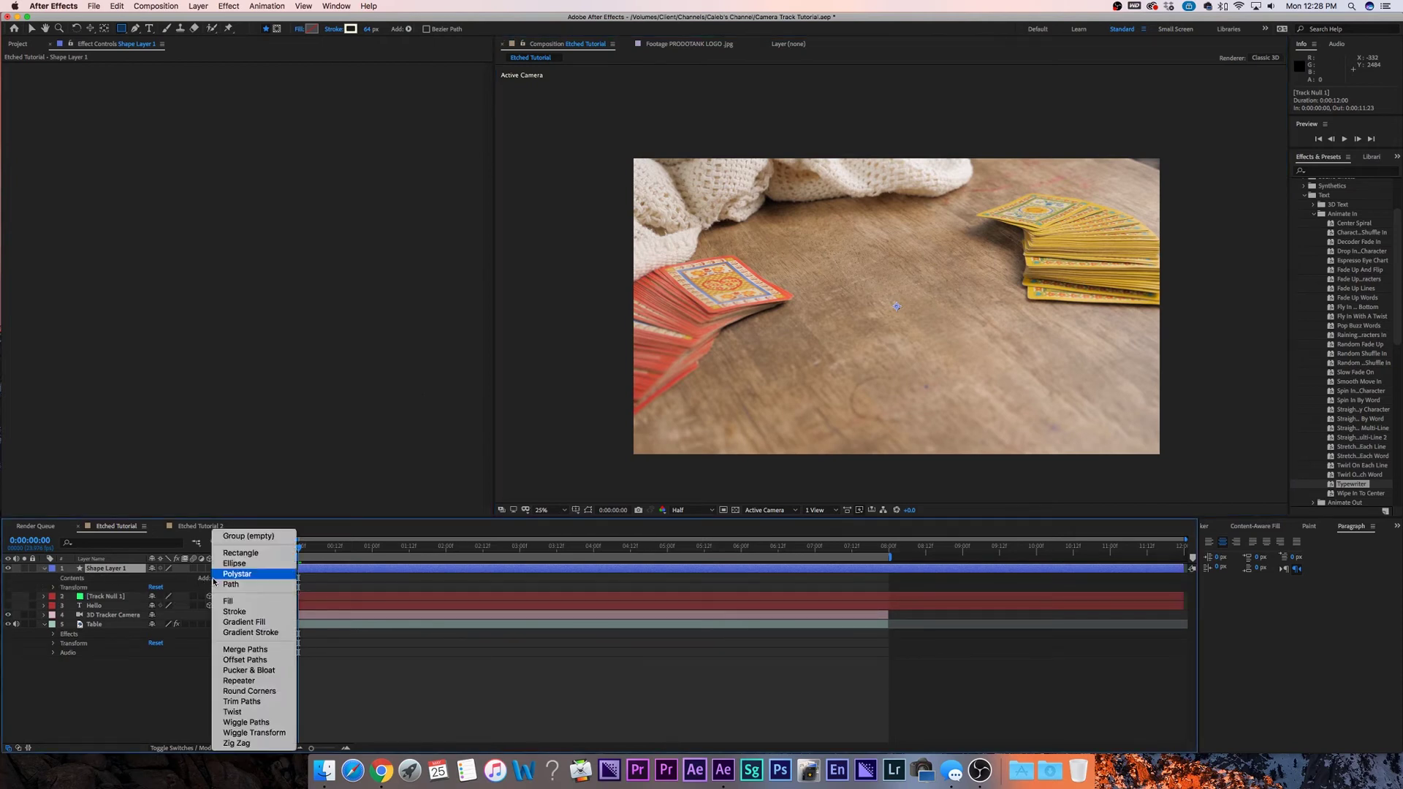
click(234, 612)
click(215, 579)
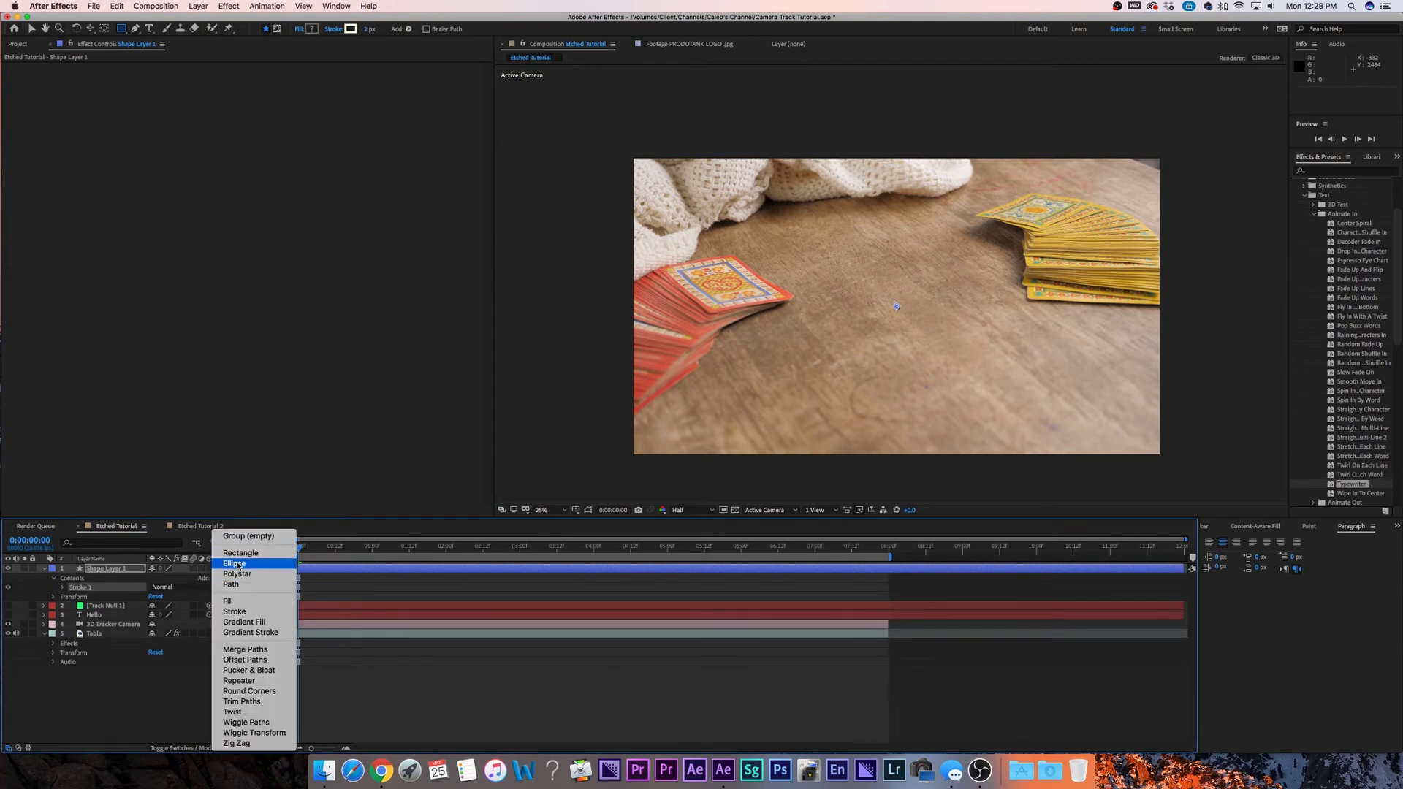
click(239, 555)
drag(103, 597, 93, 587)
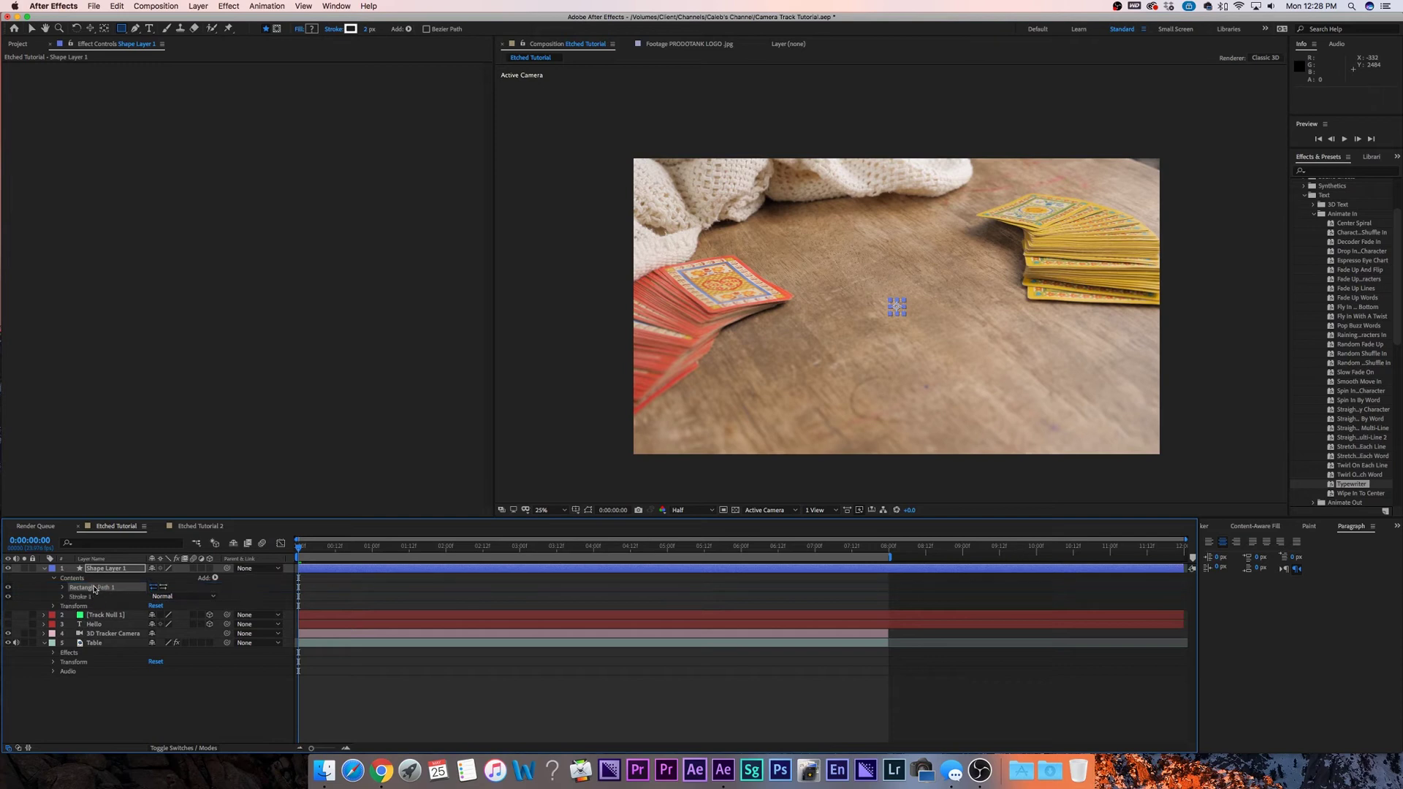
Enlarge the shape layer's rectangle path to about 1107 by 1107 and set its stroke width to about 110
click(385, 681)
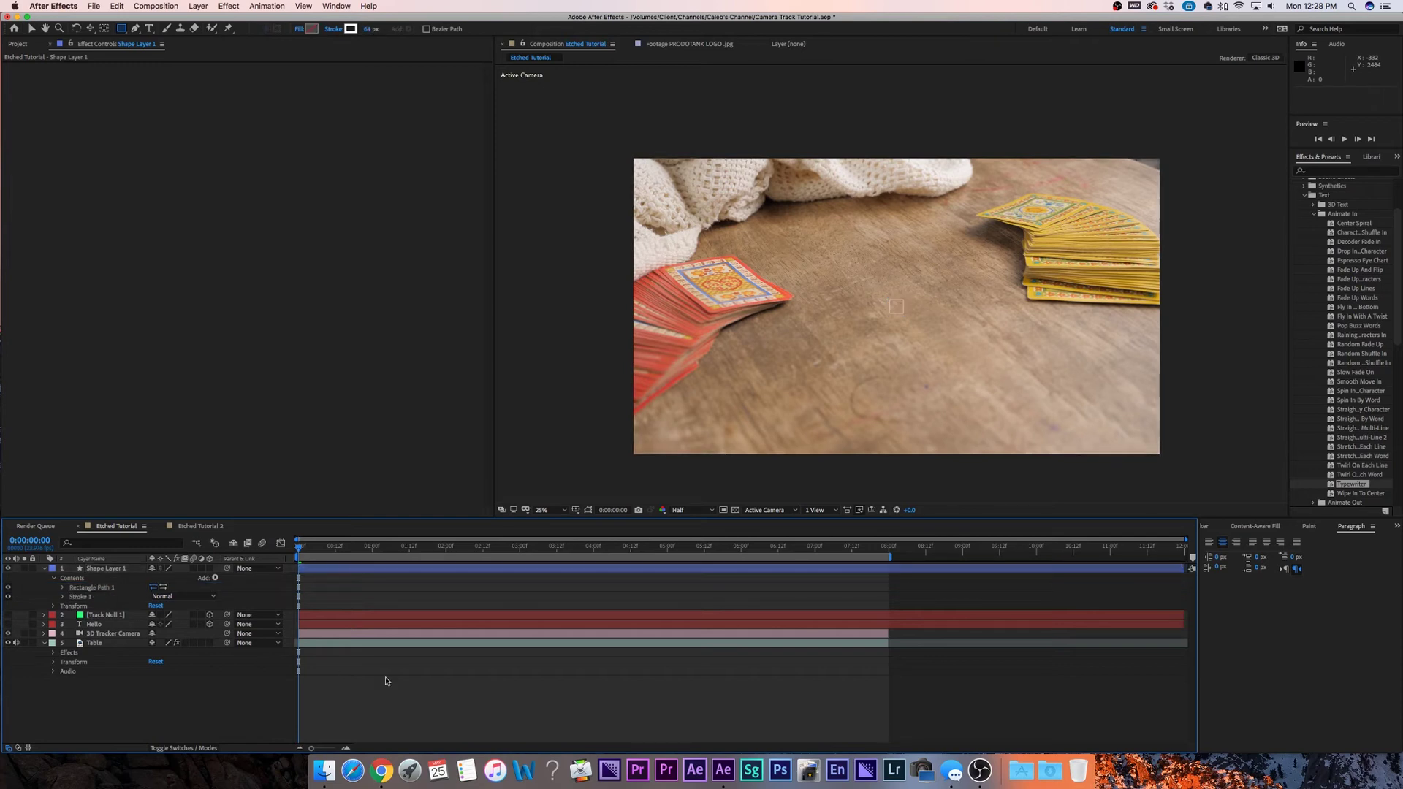
click(62, 588)
drag(173, 596, 723, 611)
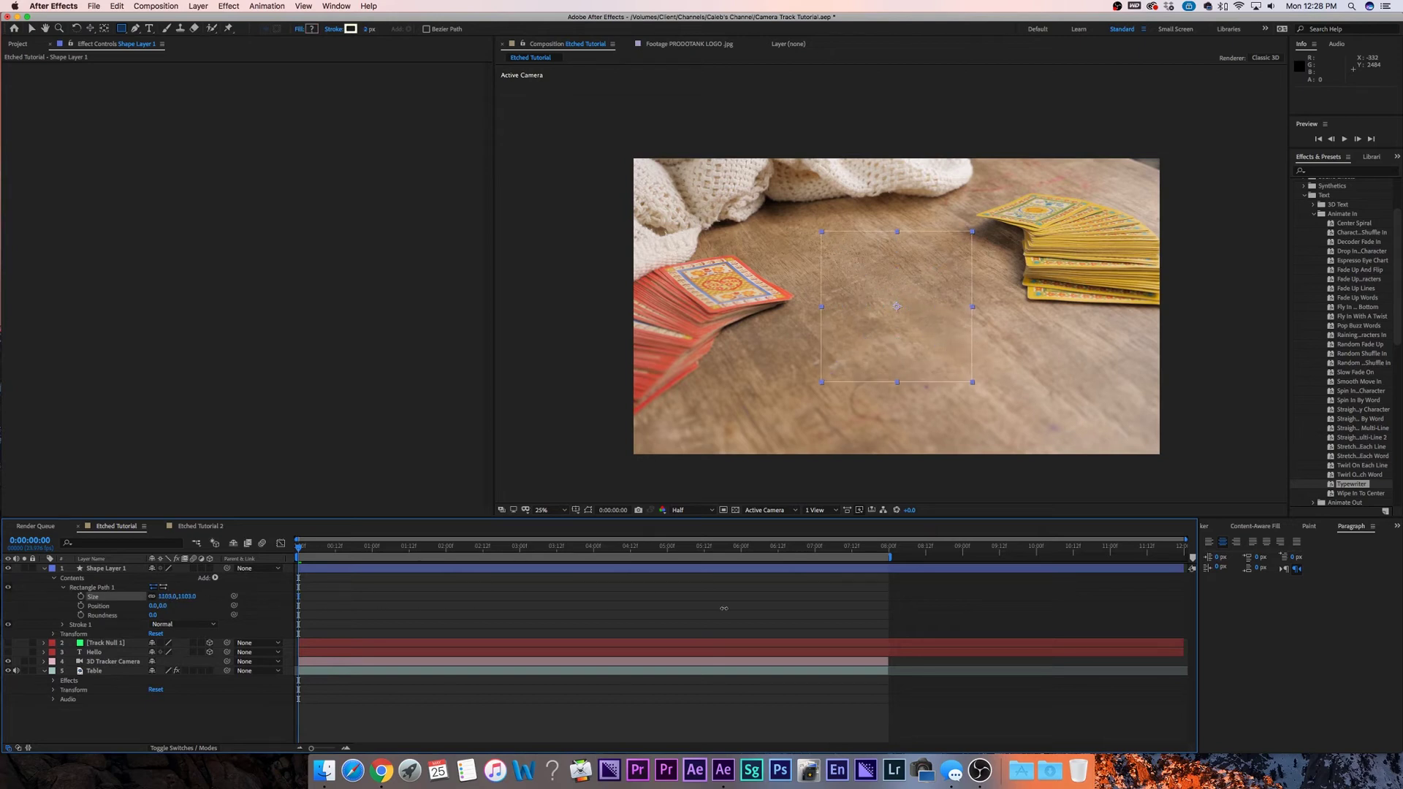
click(62, 626)
drag(154, 661, 213, 661)
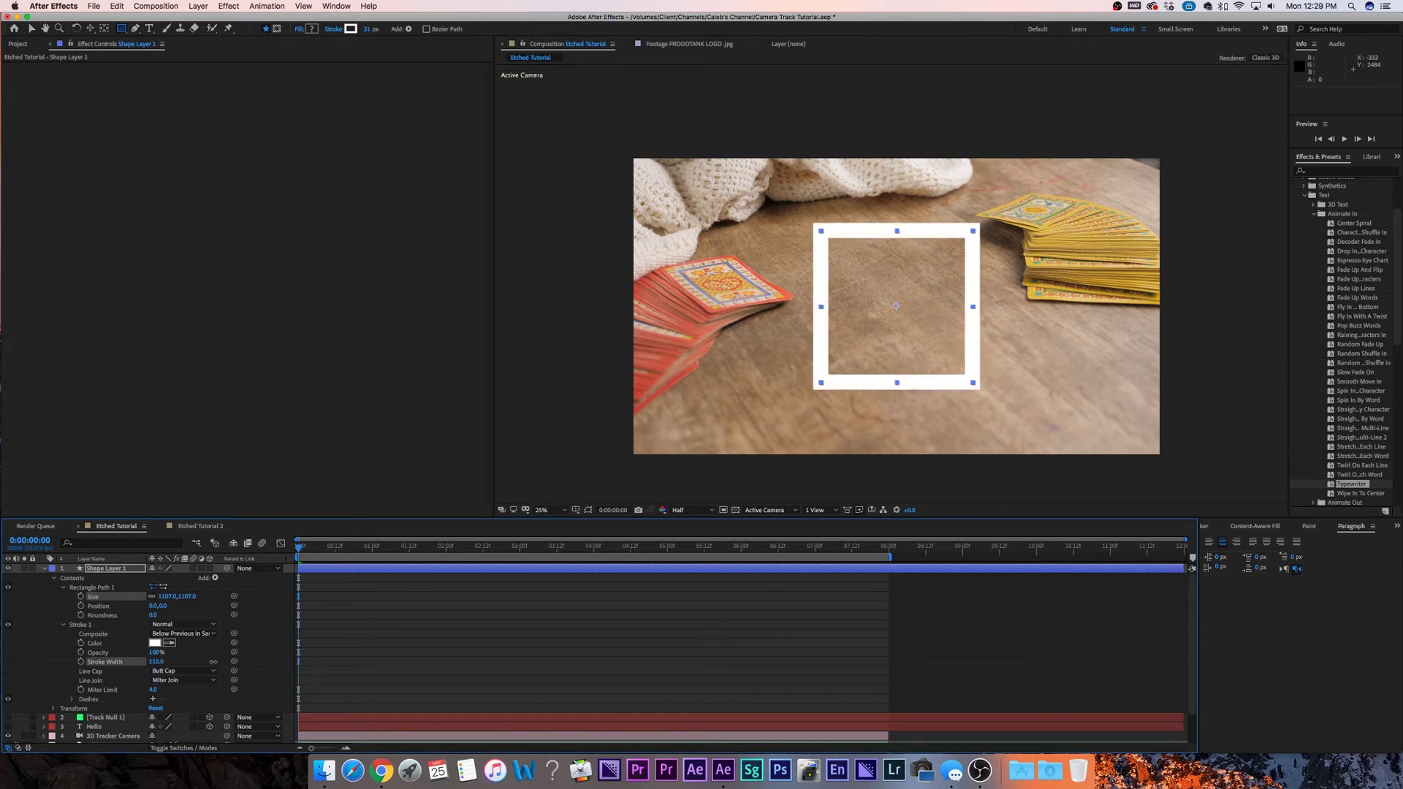
click(418, 655)
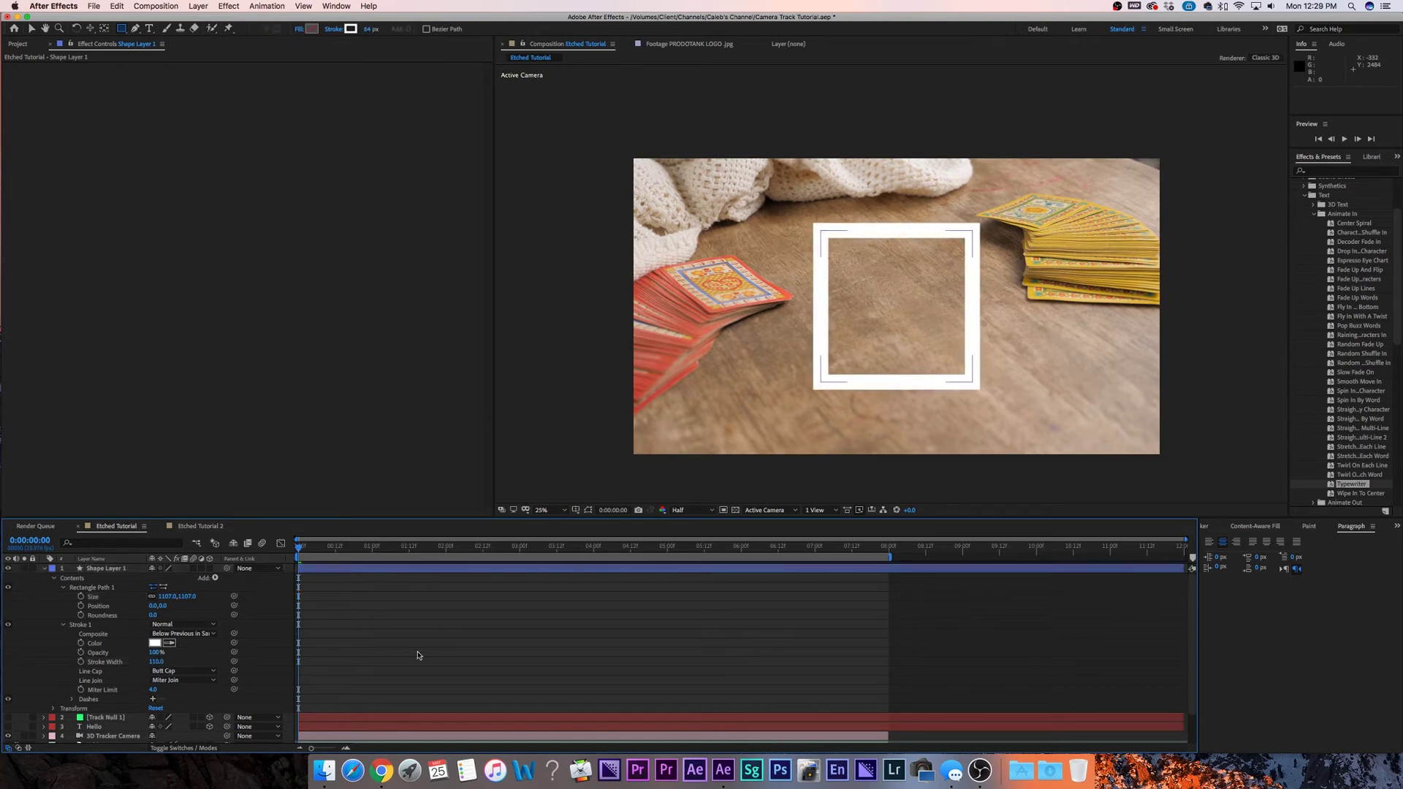
Collapse the shape layer in the timeline and make it a 3D layer
click(45, 568)
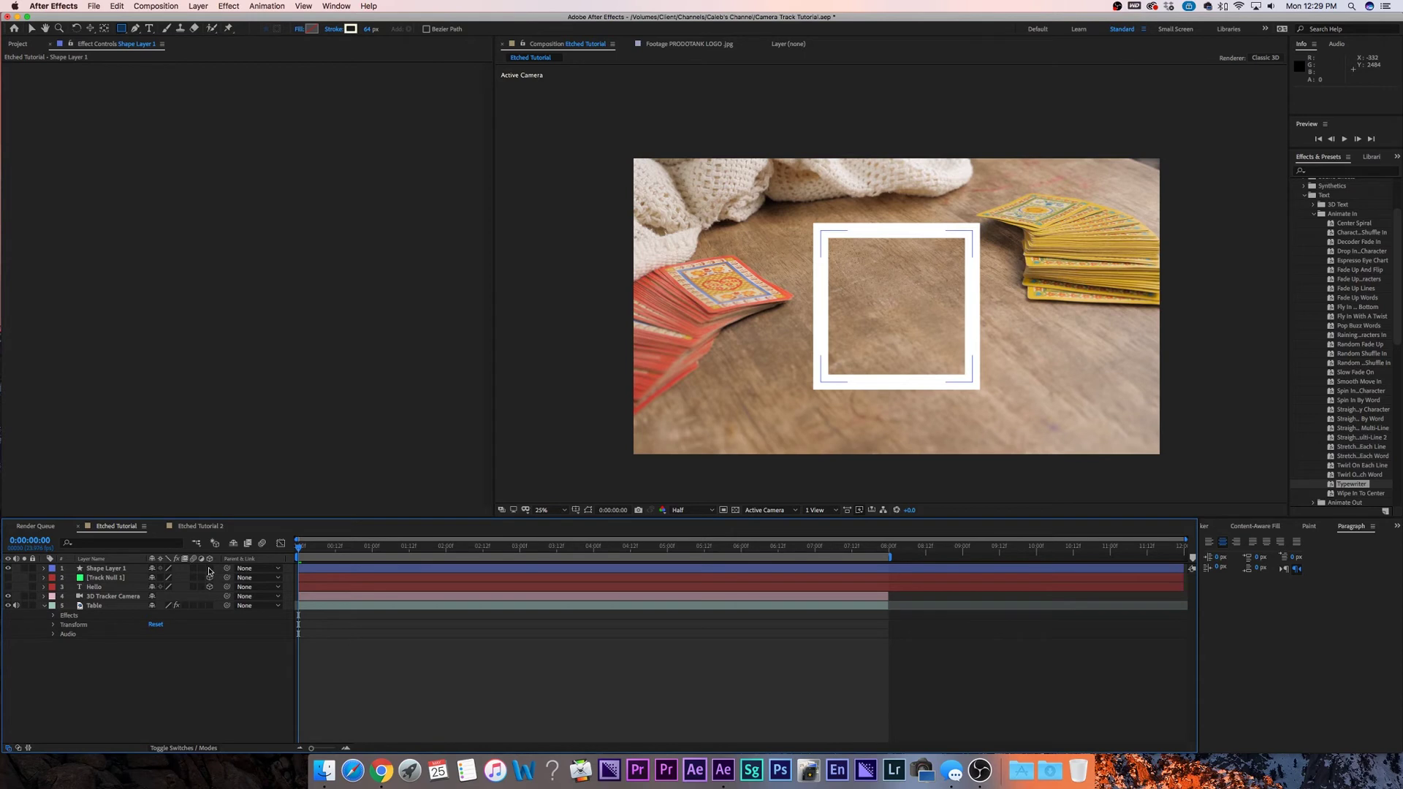
click(209, 569)
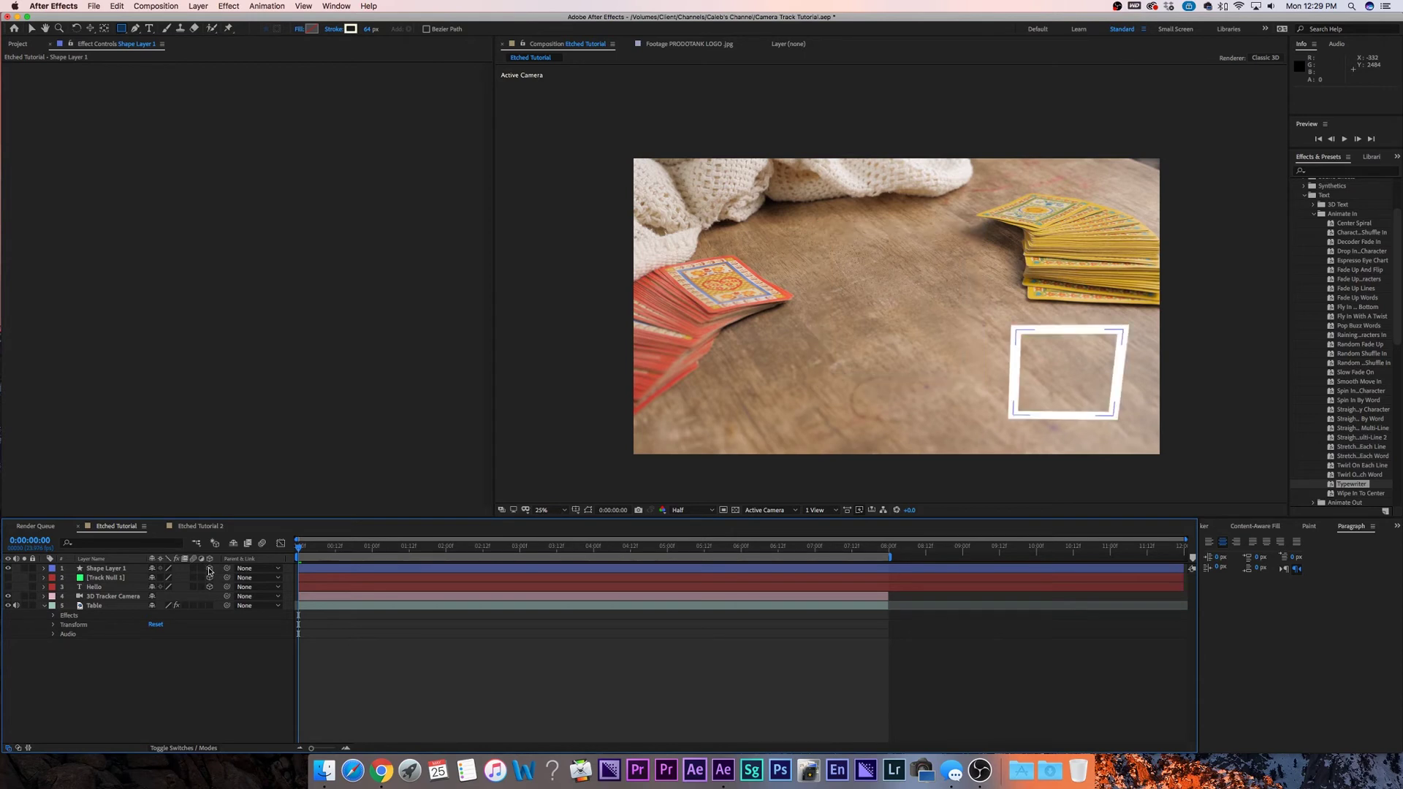
key(F2)
Parent the shape layer to the track null and scrub to about 0:00:04:19 to check the tracking
click(216, 572)
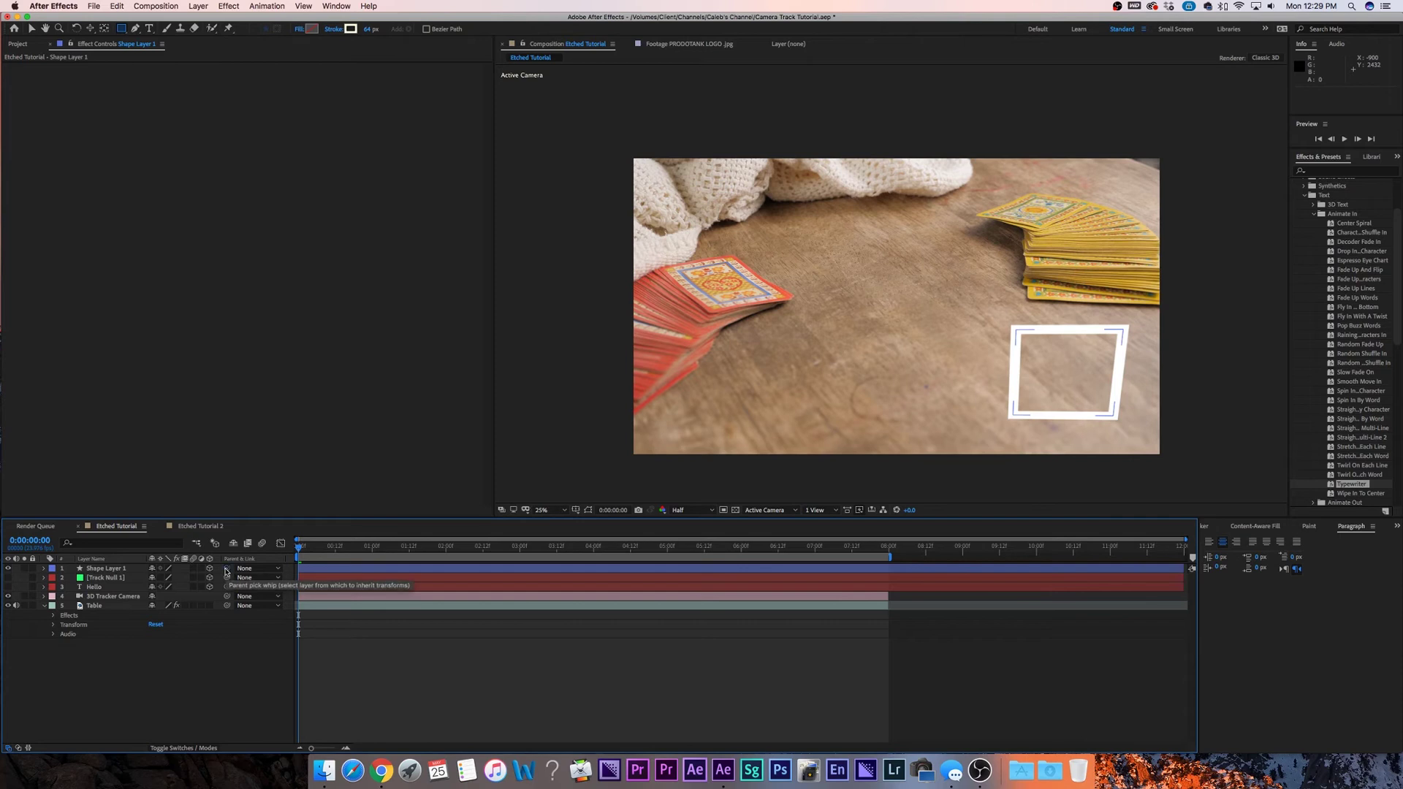
drag(226, 572, 106, 577)
drag(303, 548, 646, 557)
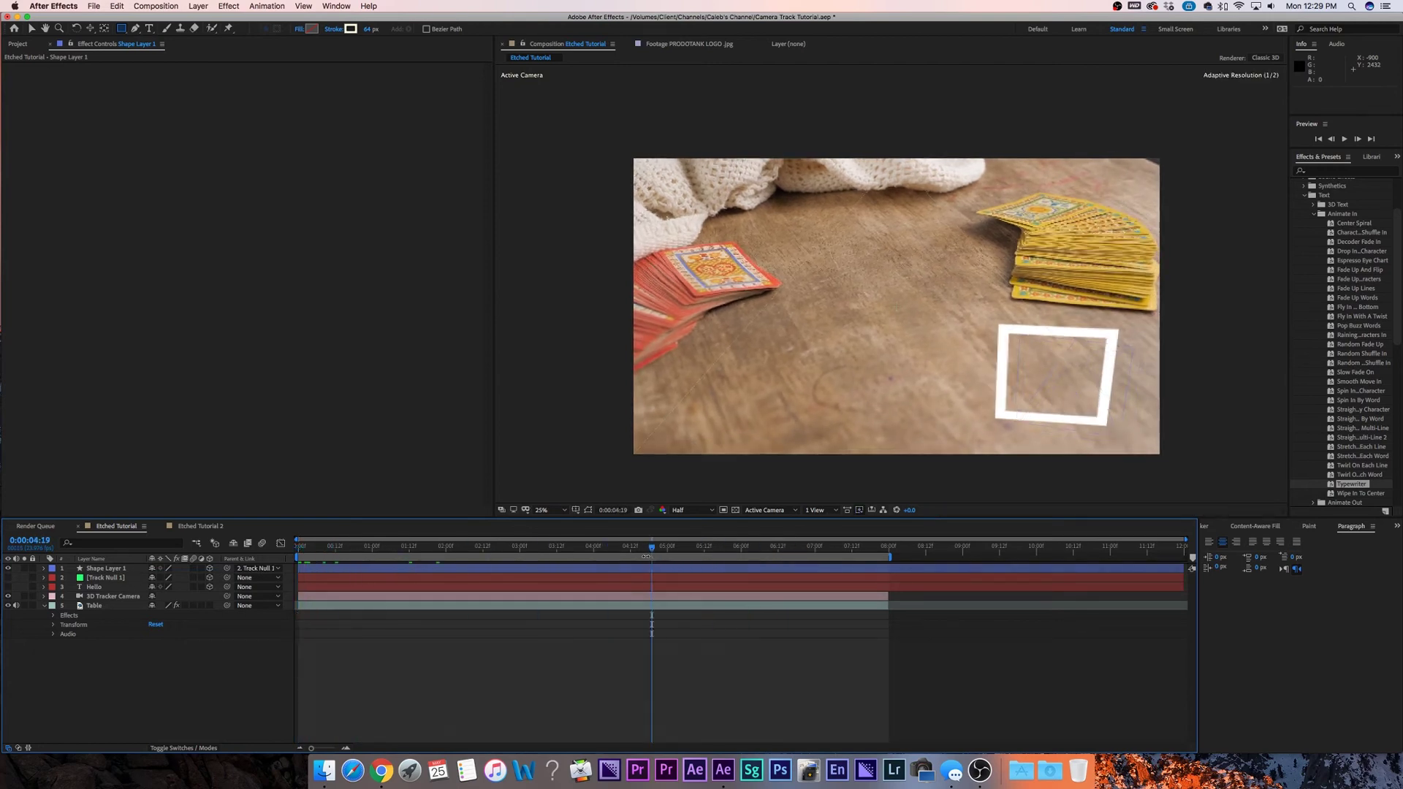
Try to move the square up between the card decks by hand and rotate it onto the tabletop plane
key(v)
click(1066, 342)
drag(1073, 367, 1084, 263)
drag(1014, 294, 884, 285)
key(w)
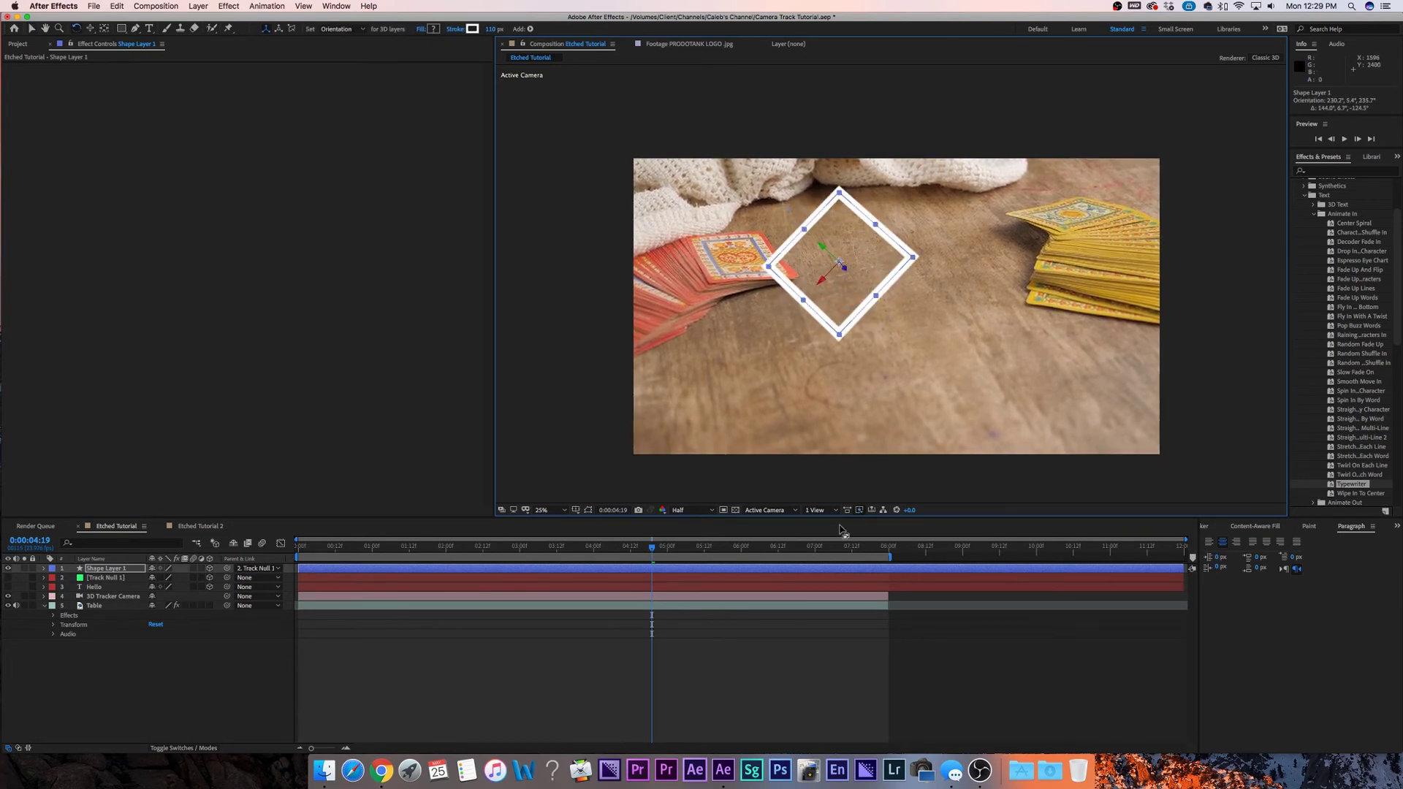
Undo the square's rotation, moves and parenting to the track null, and return to the first frame
key(super+z)
key(super+z)
key(super+z)
key(super+z)
key(super+z)
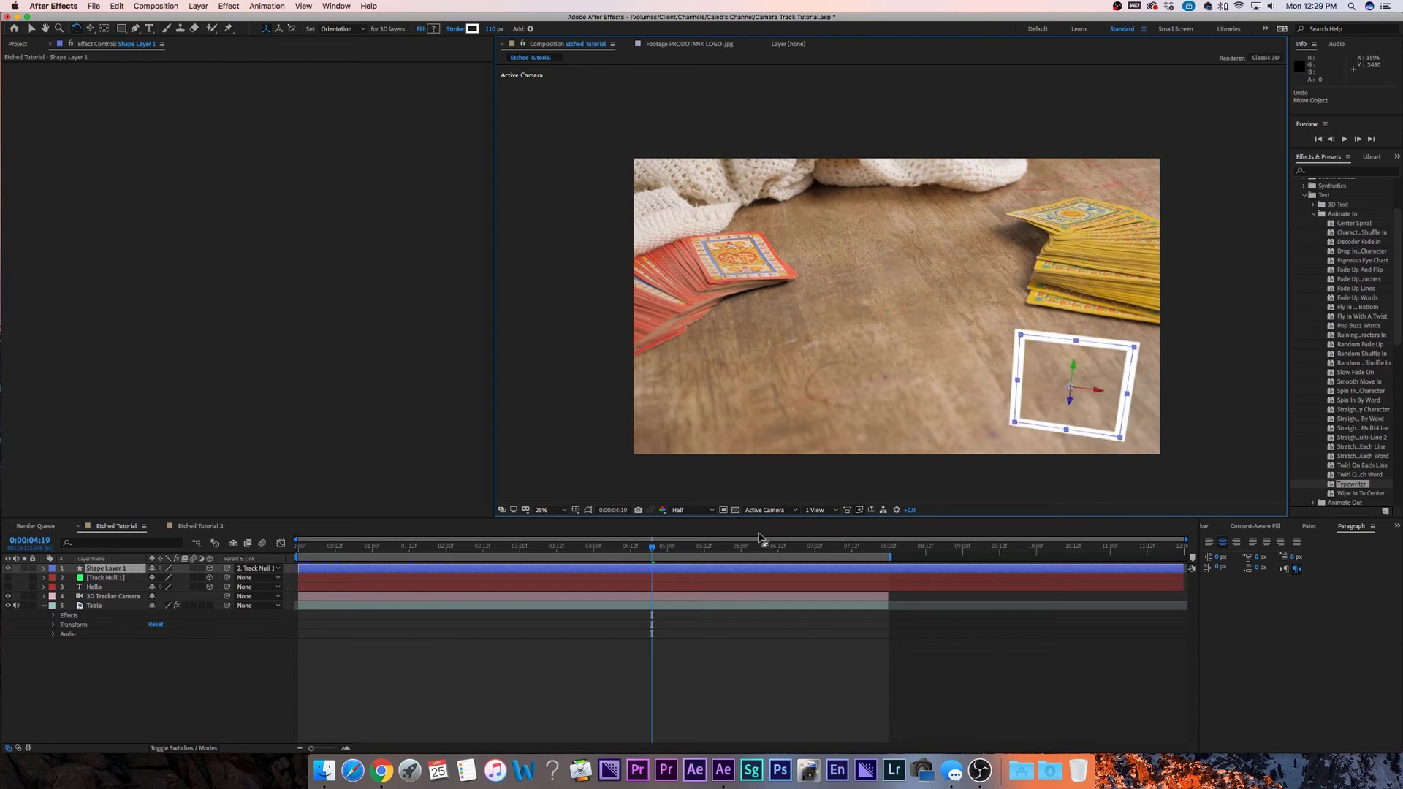
key(super+z)
key(super+z)
key(Home)
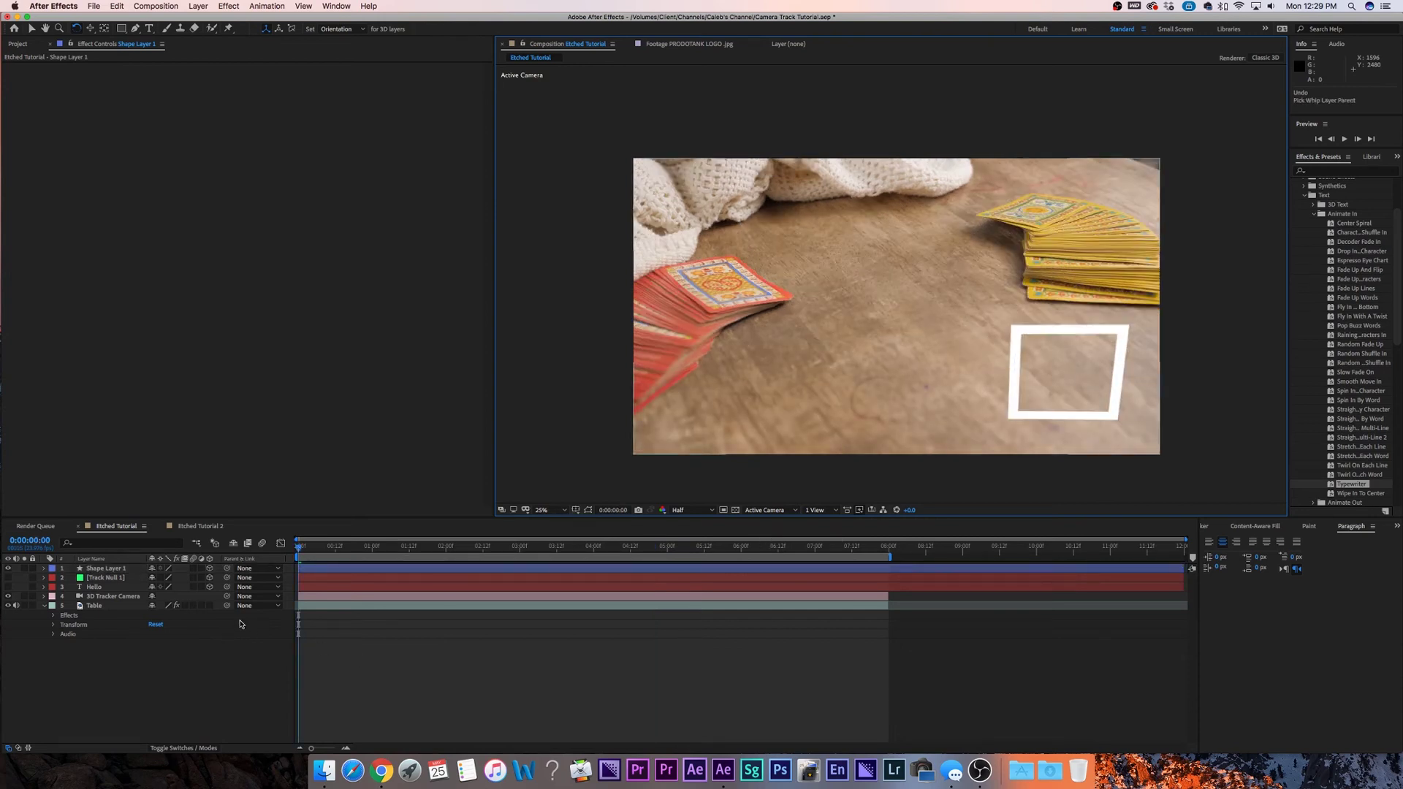
Parent the shape layer to the track null so that it also moves to the null's location on the tabletop
click(232, 570)
click(228, 572)
drag(227, 572, 121, 579)
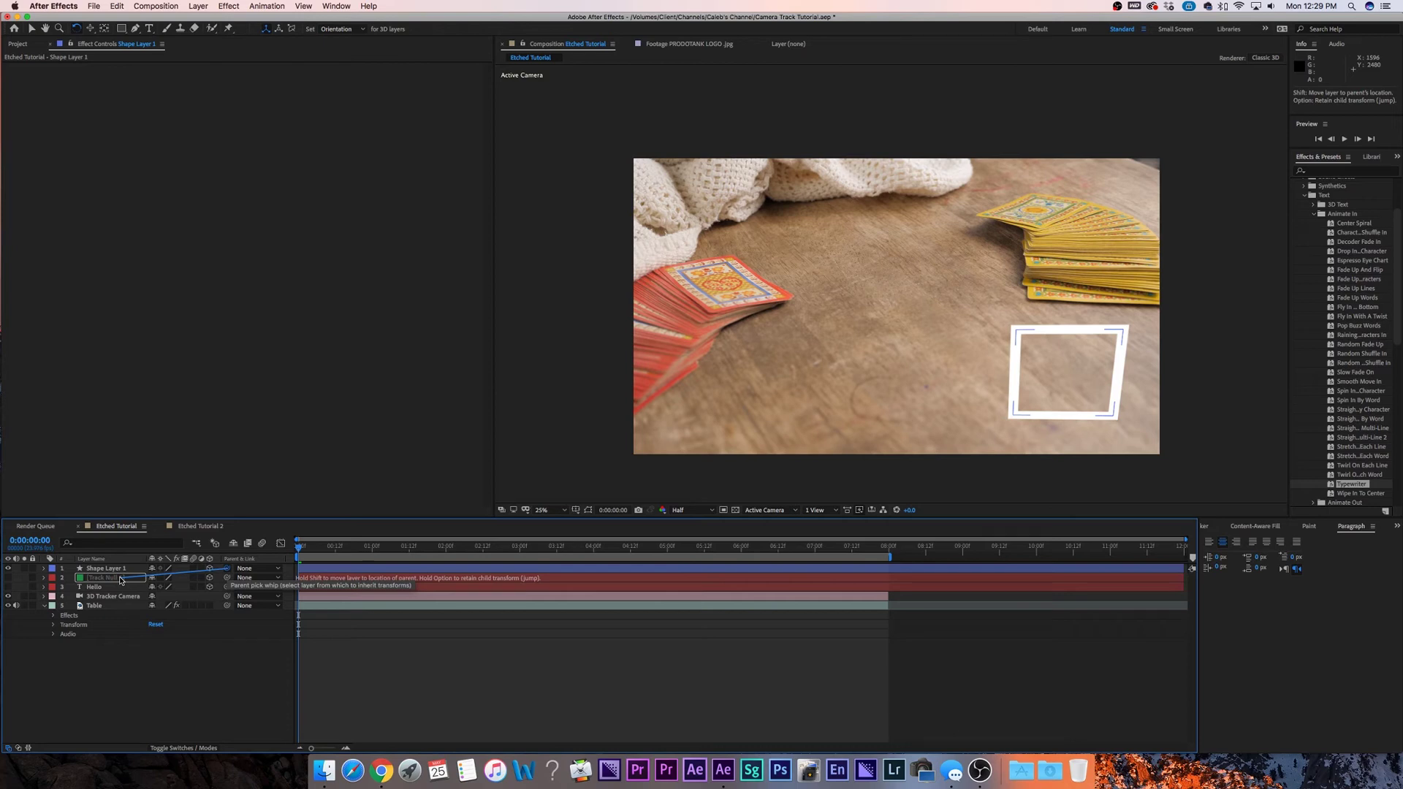
drag(121, 579, 121, 580)
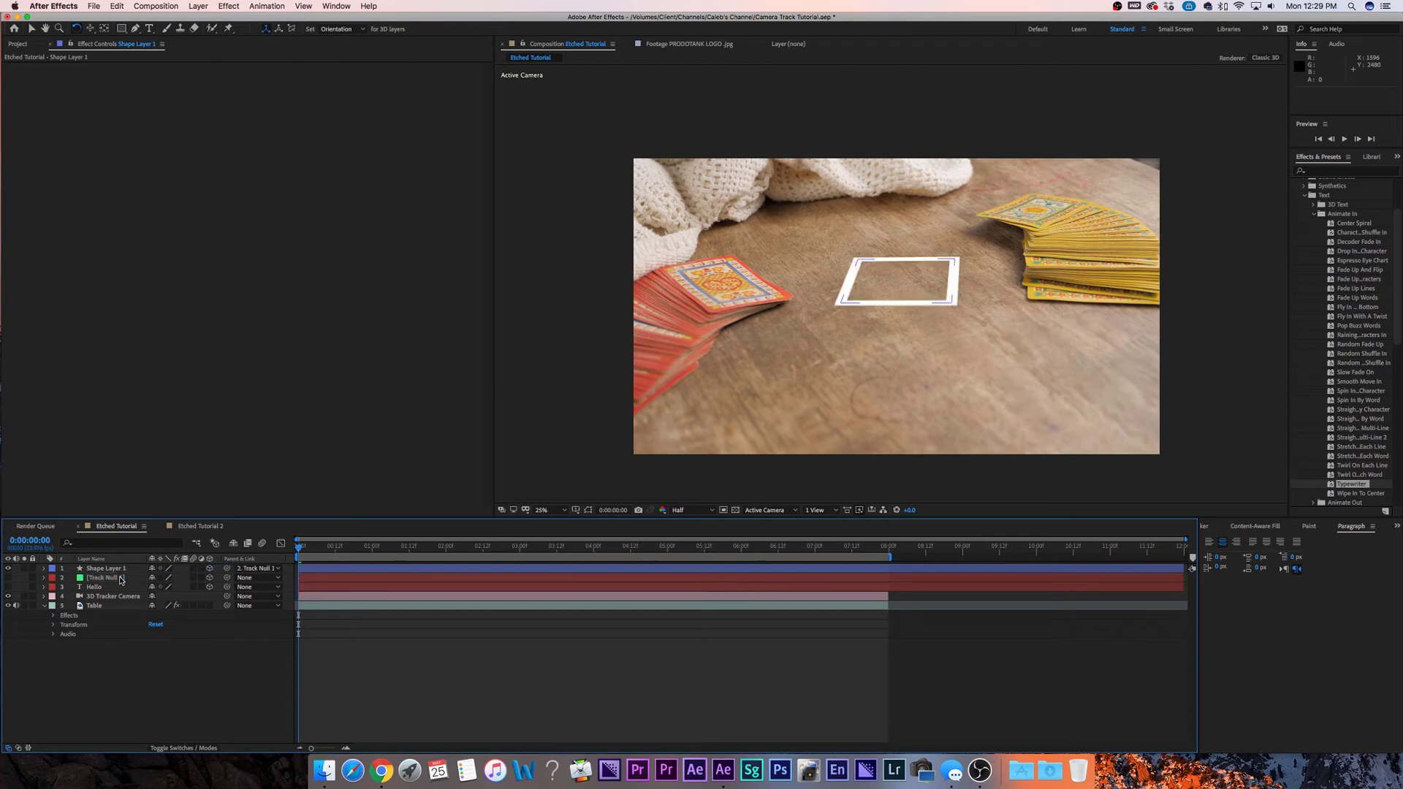
click(470, 661)
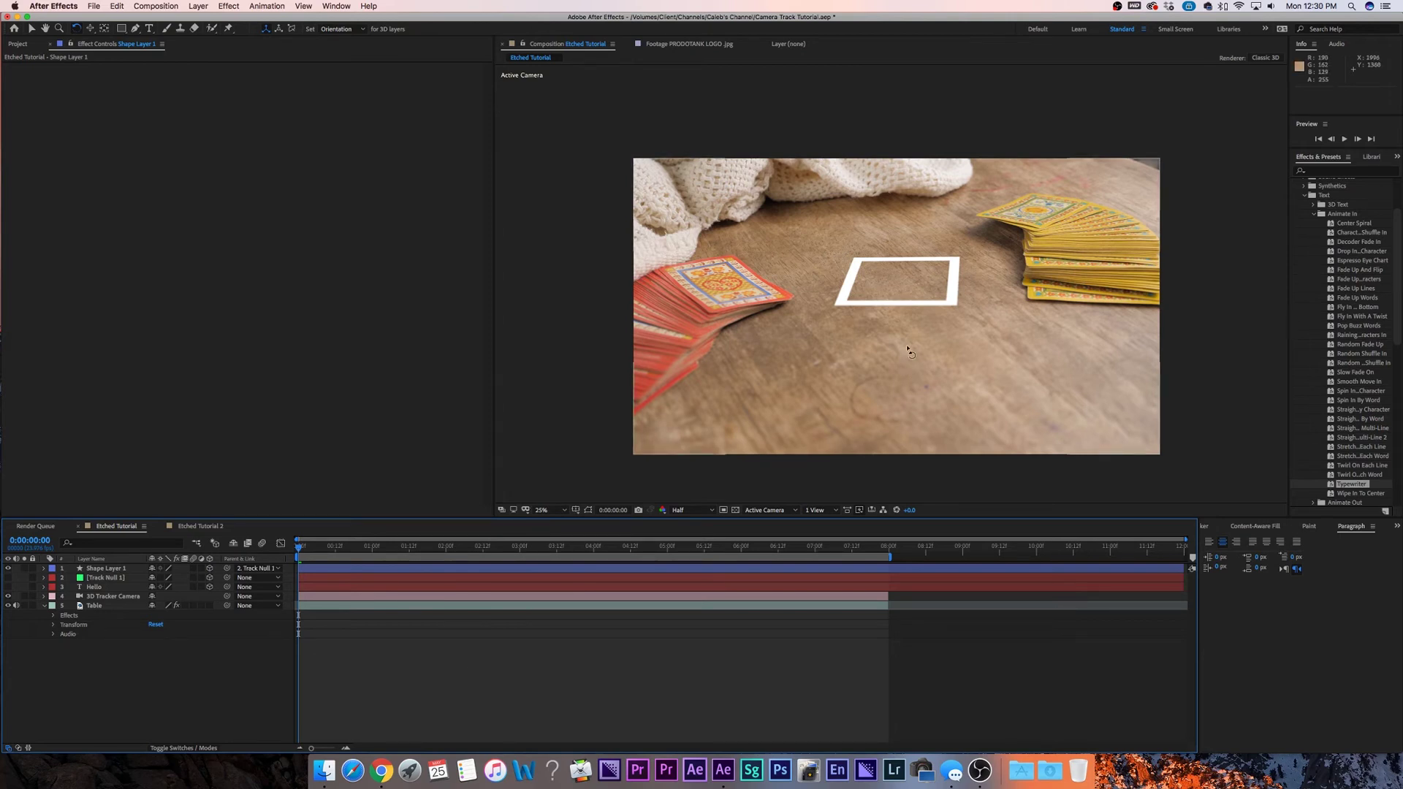
Reposition the square within the tabletop plane, in the open area between the two card decks
key(v)
click(951, 274)
click(906, 274)
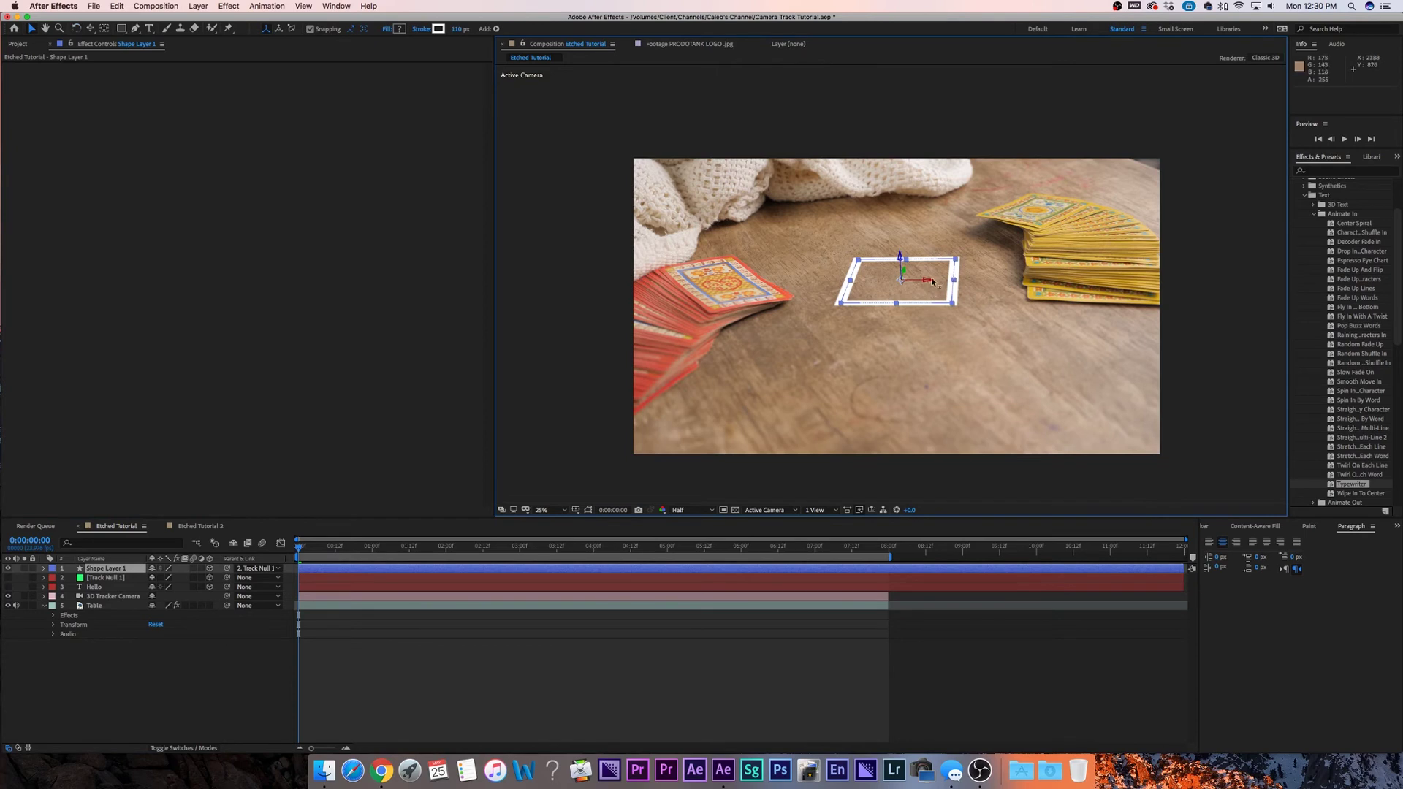
drag(903, 273, 931, 294)
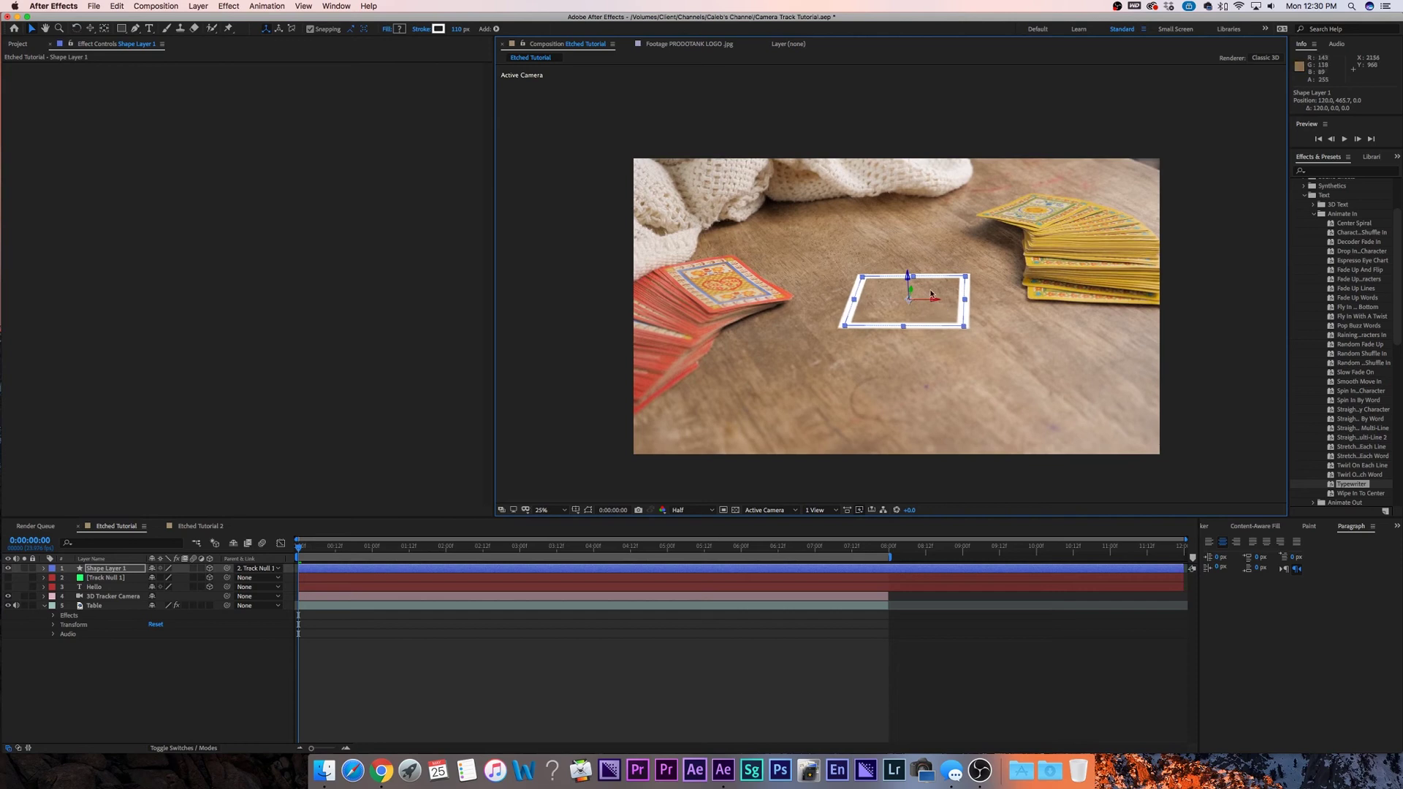
scroll(918, 389, up, 2)
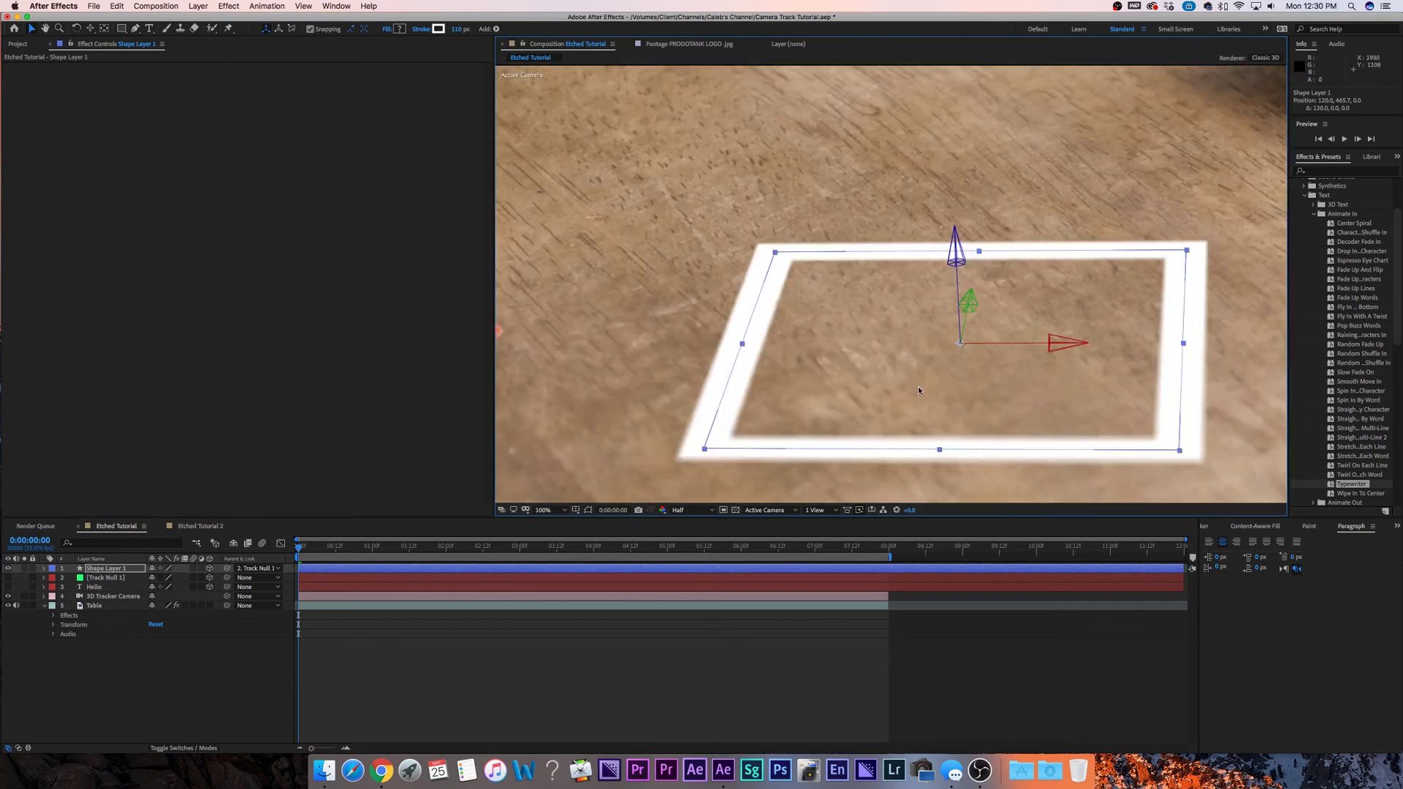
click(1020, 569)
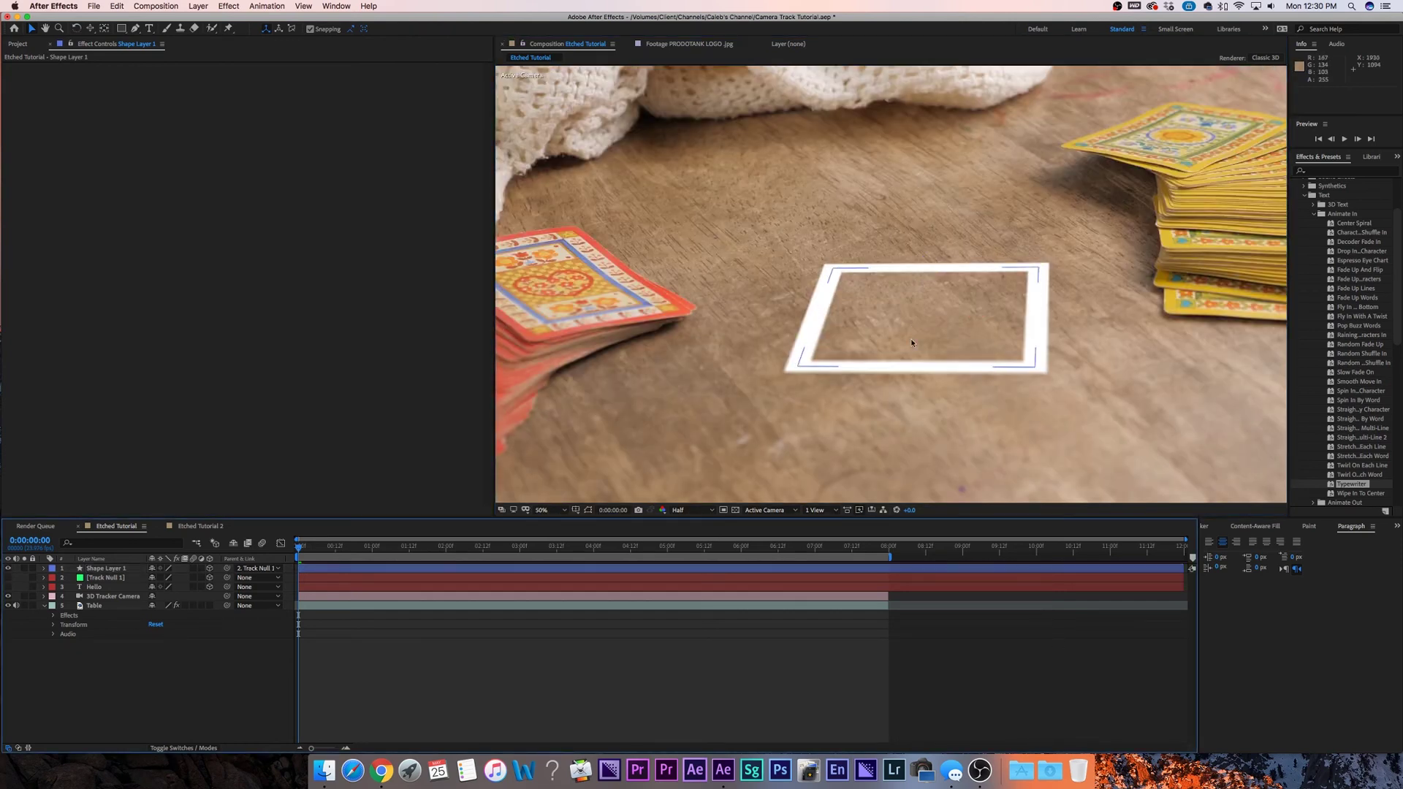
click(873, 272)
drag(980, 317, 954, 315)
drag(913, 268, 914, 258)
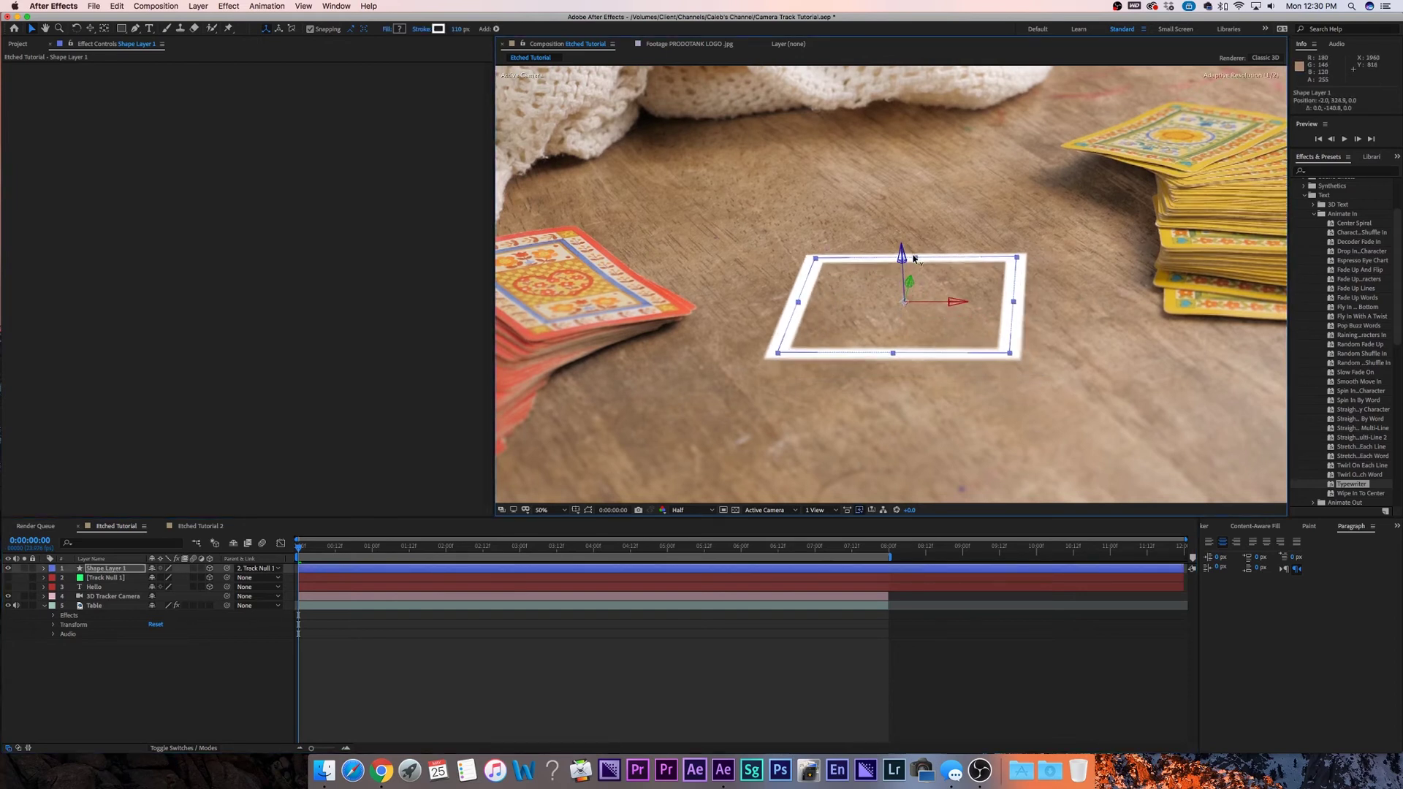
click(935, 647)
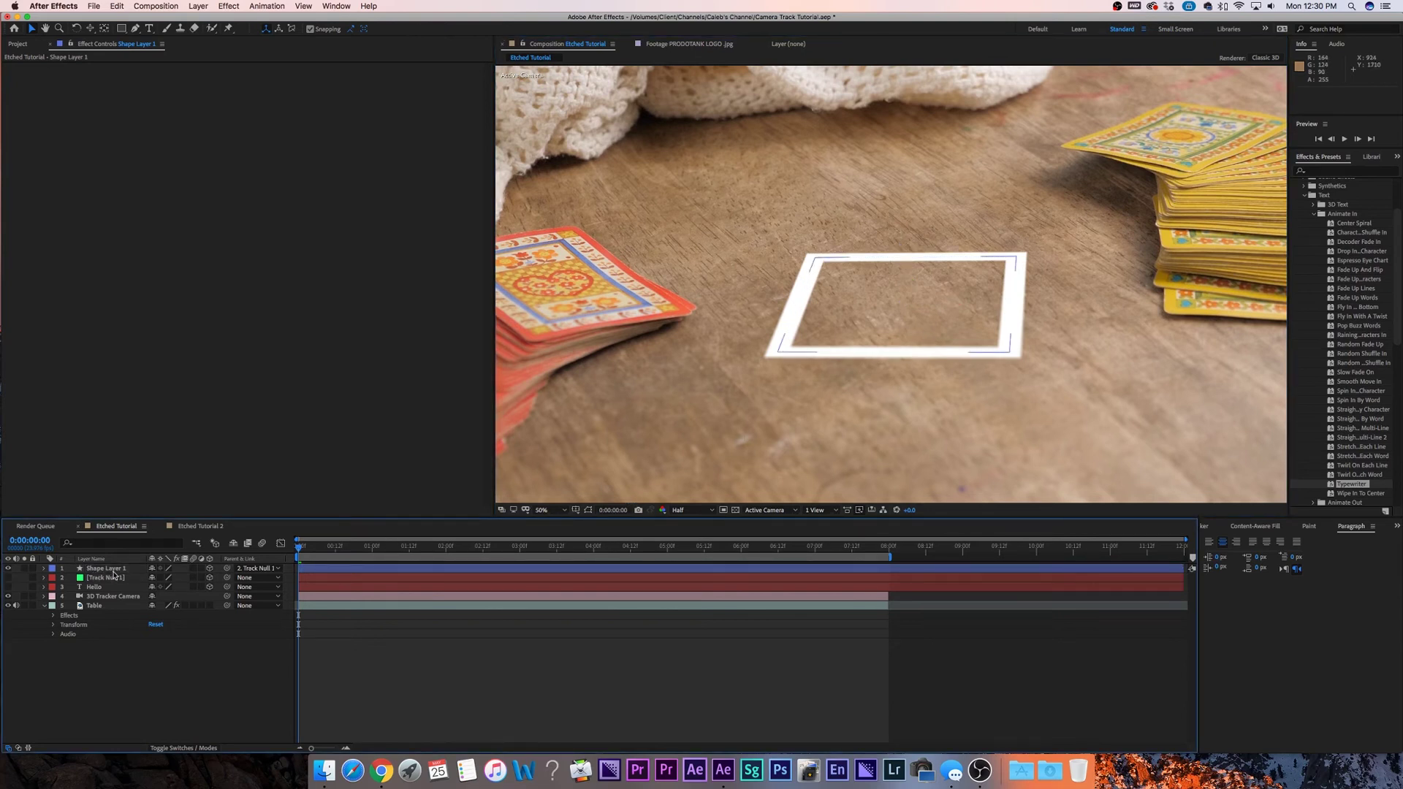
Copy the Hello layer's layer styles and paste them onto the shape layer
click(43, 588)
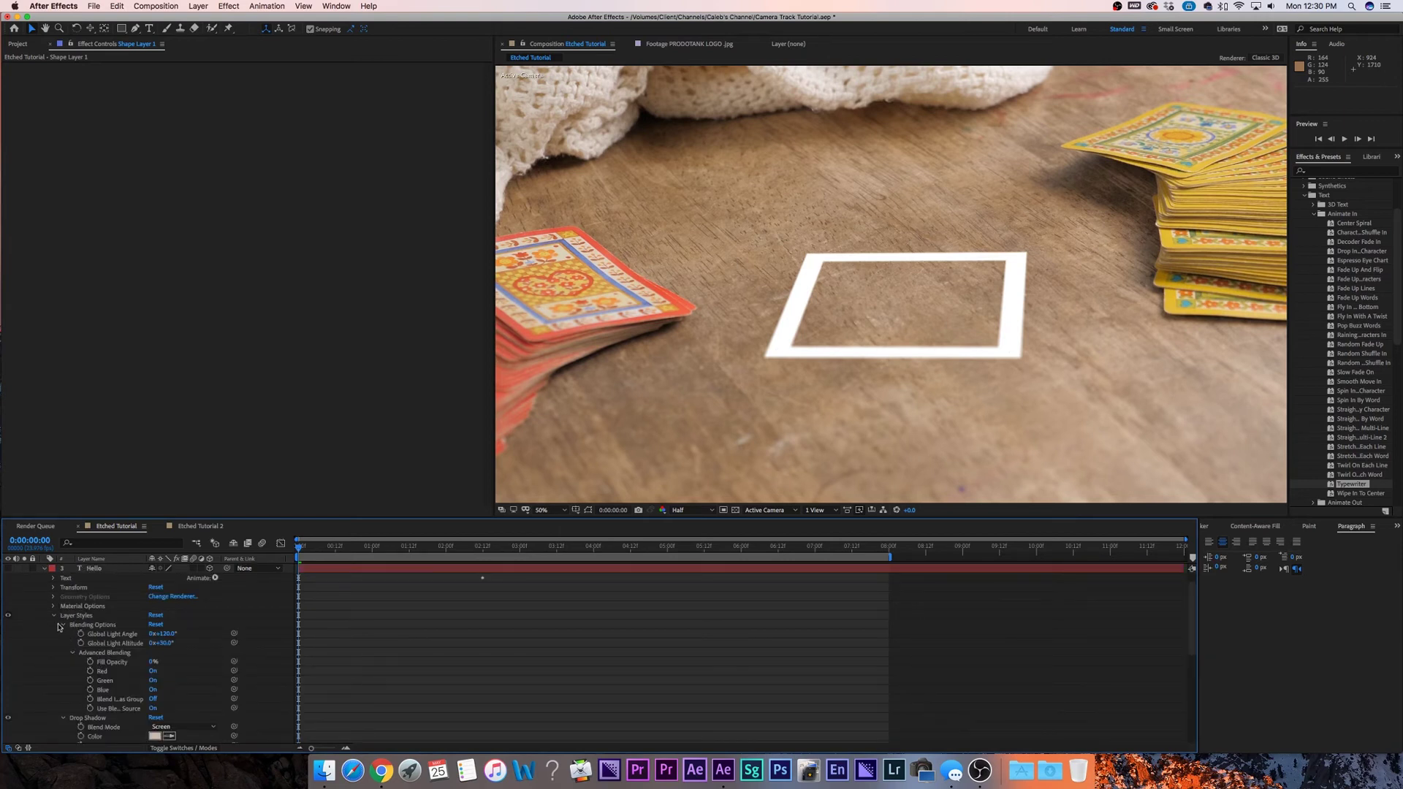
click(71, 618)
scroll(76, 619, up, 2)
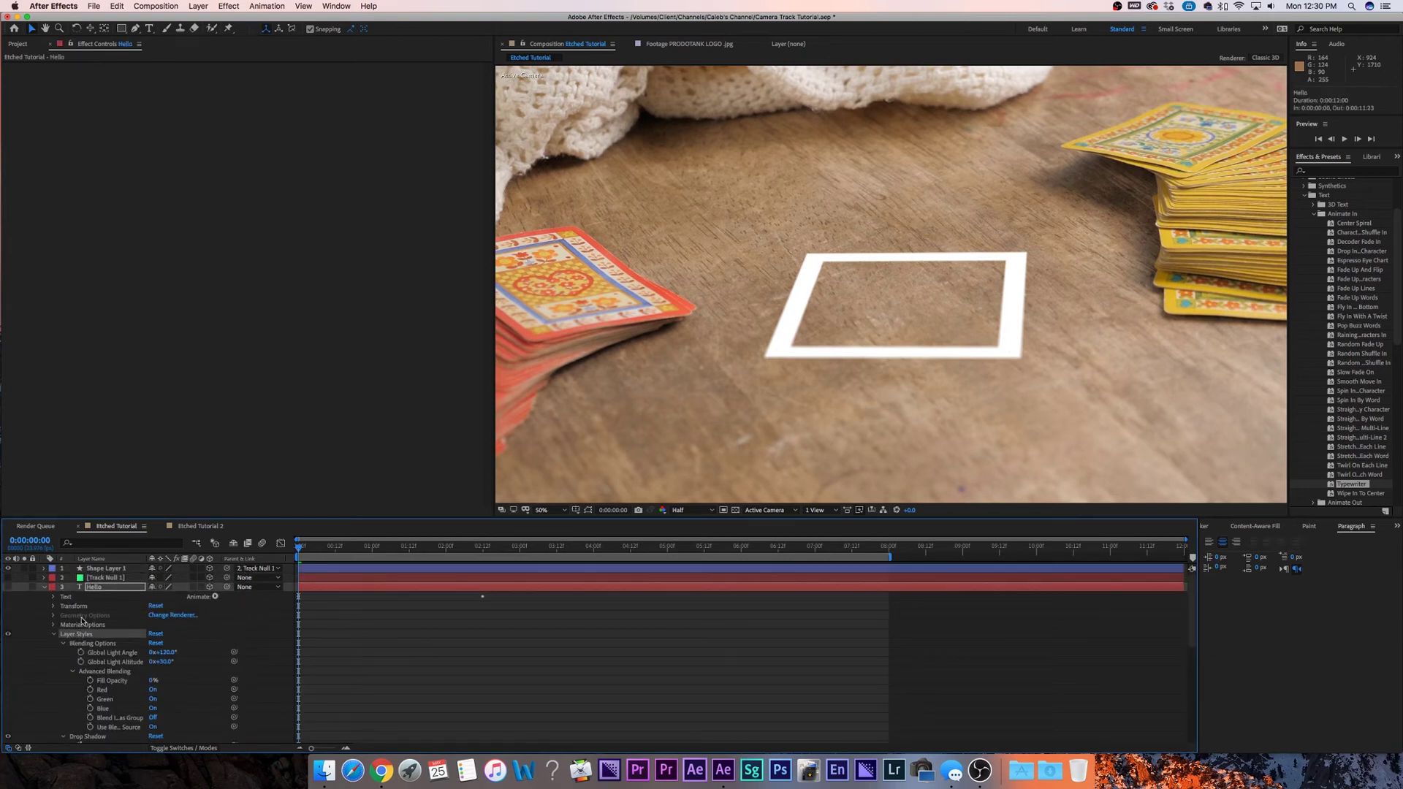
click(102, 569)
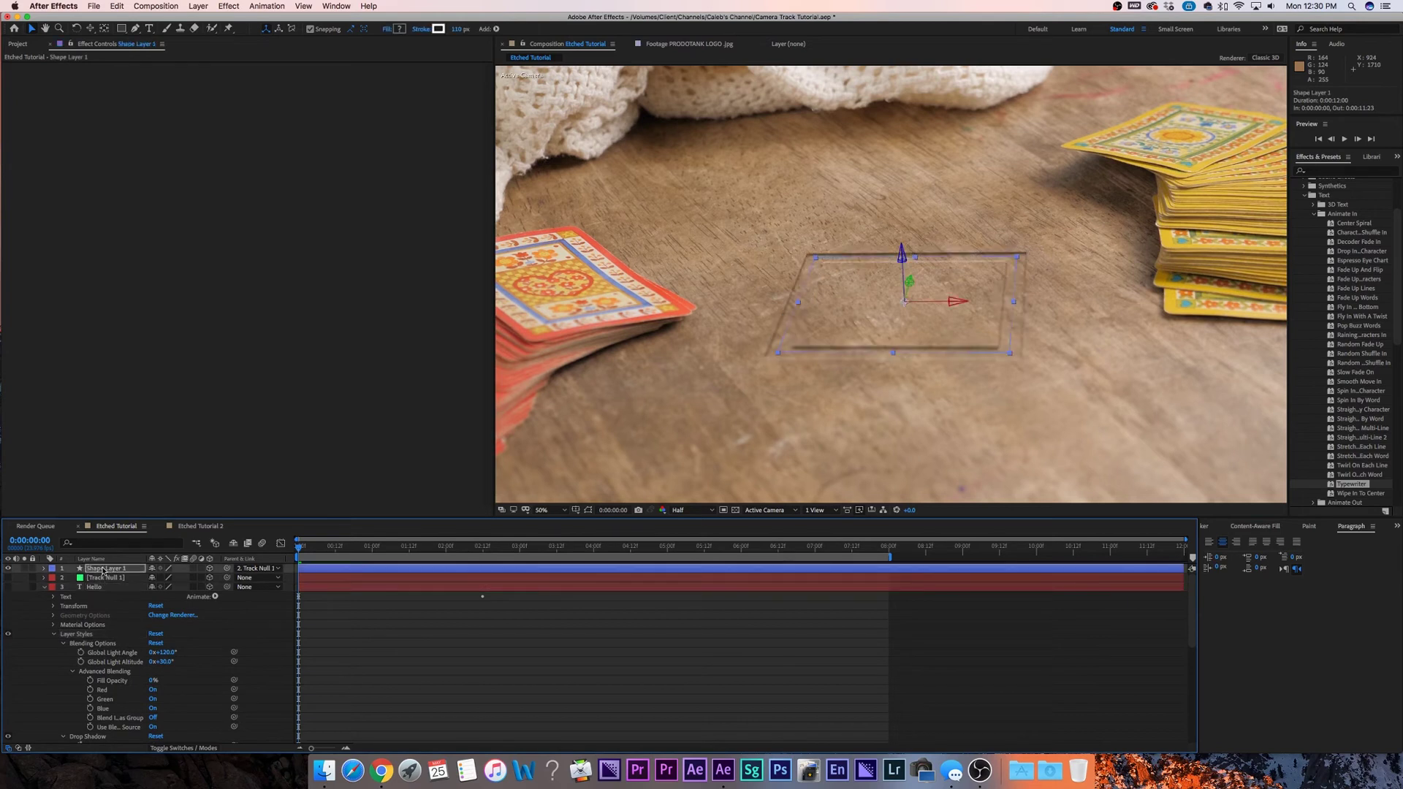
click(648, 666)
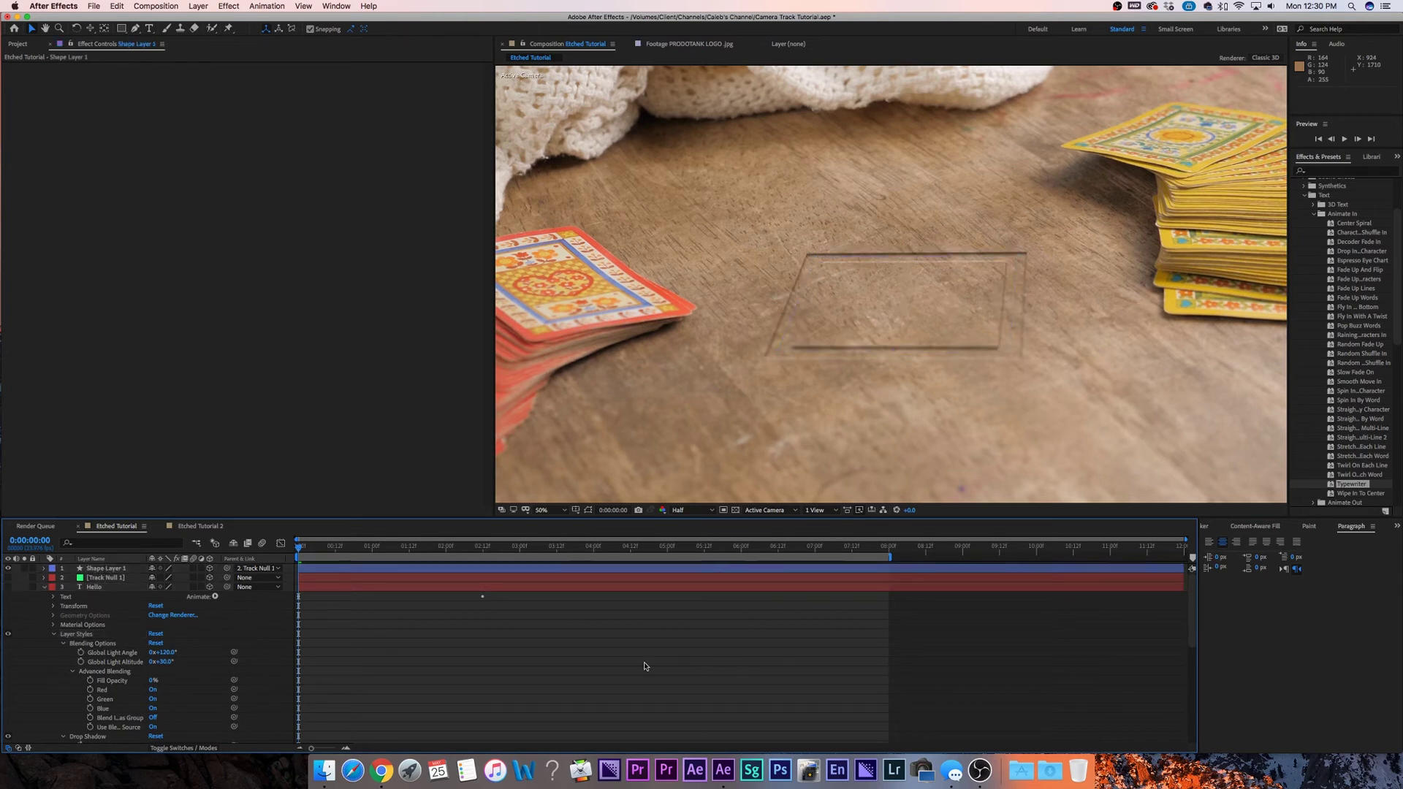
Undo the pasted layer styles on the shape layer and collapse the Hello layer
key(super+z)
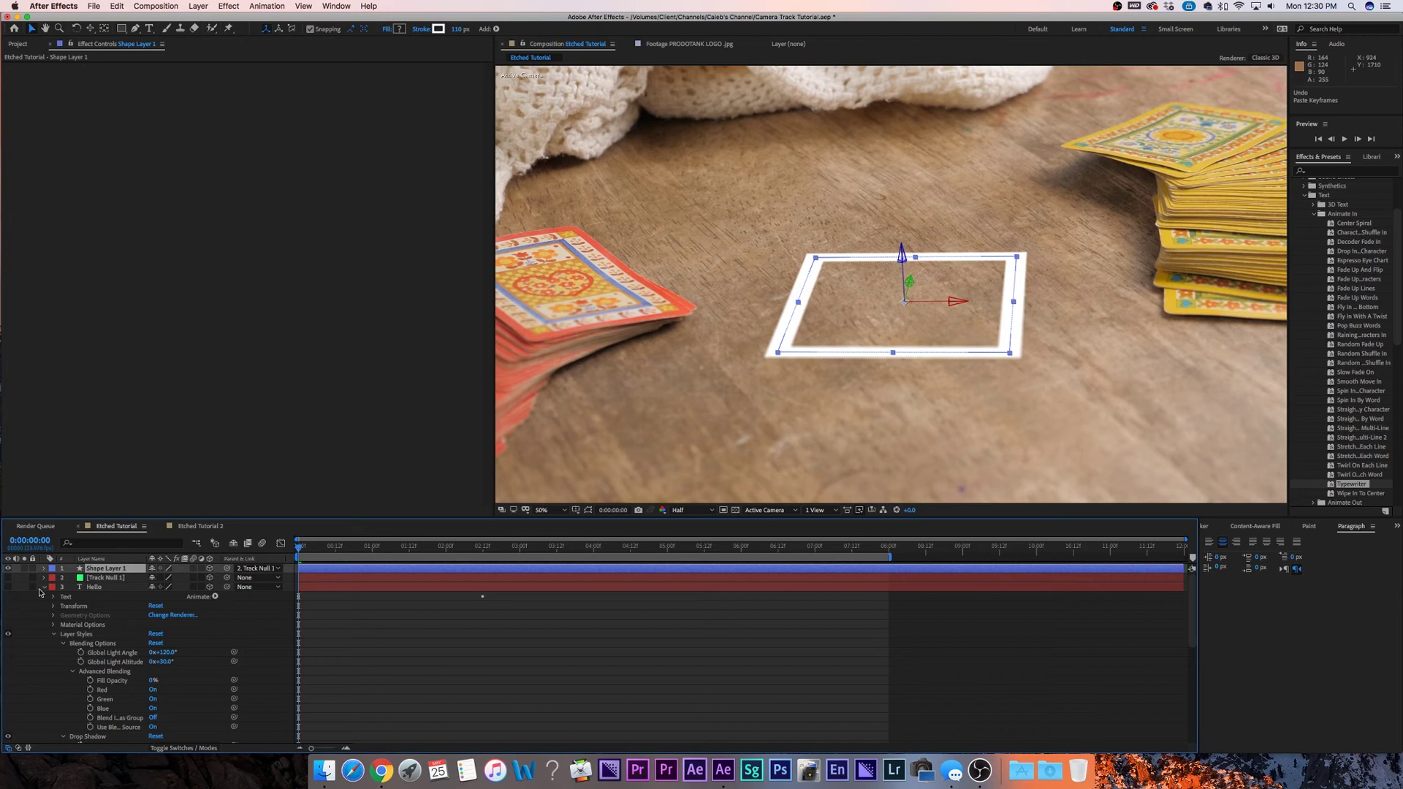
click(43, 588)
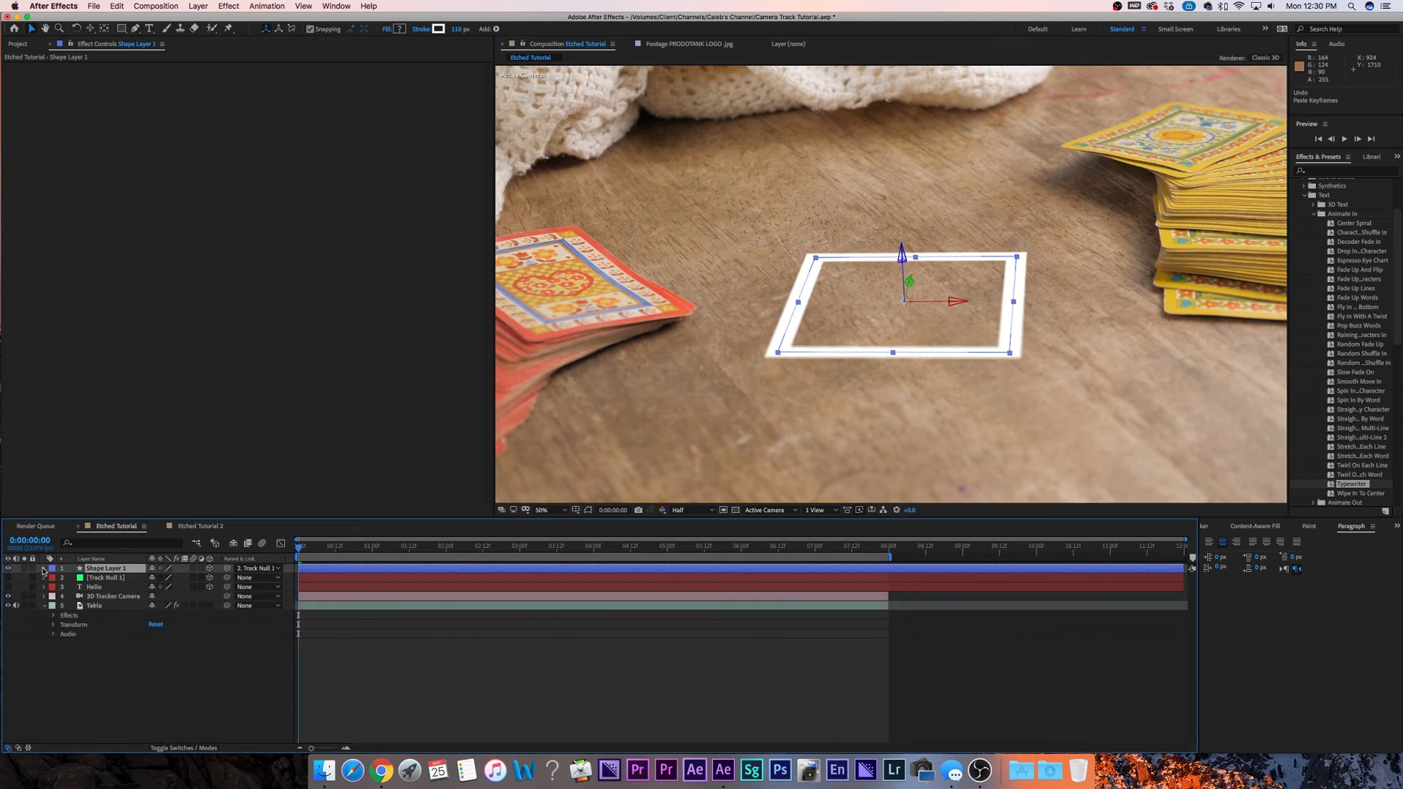
Collapse the shape layer's contents and add an Inner Shadow layer style to the layer
click(43, 568)
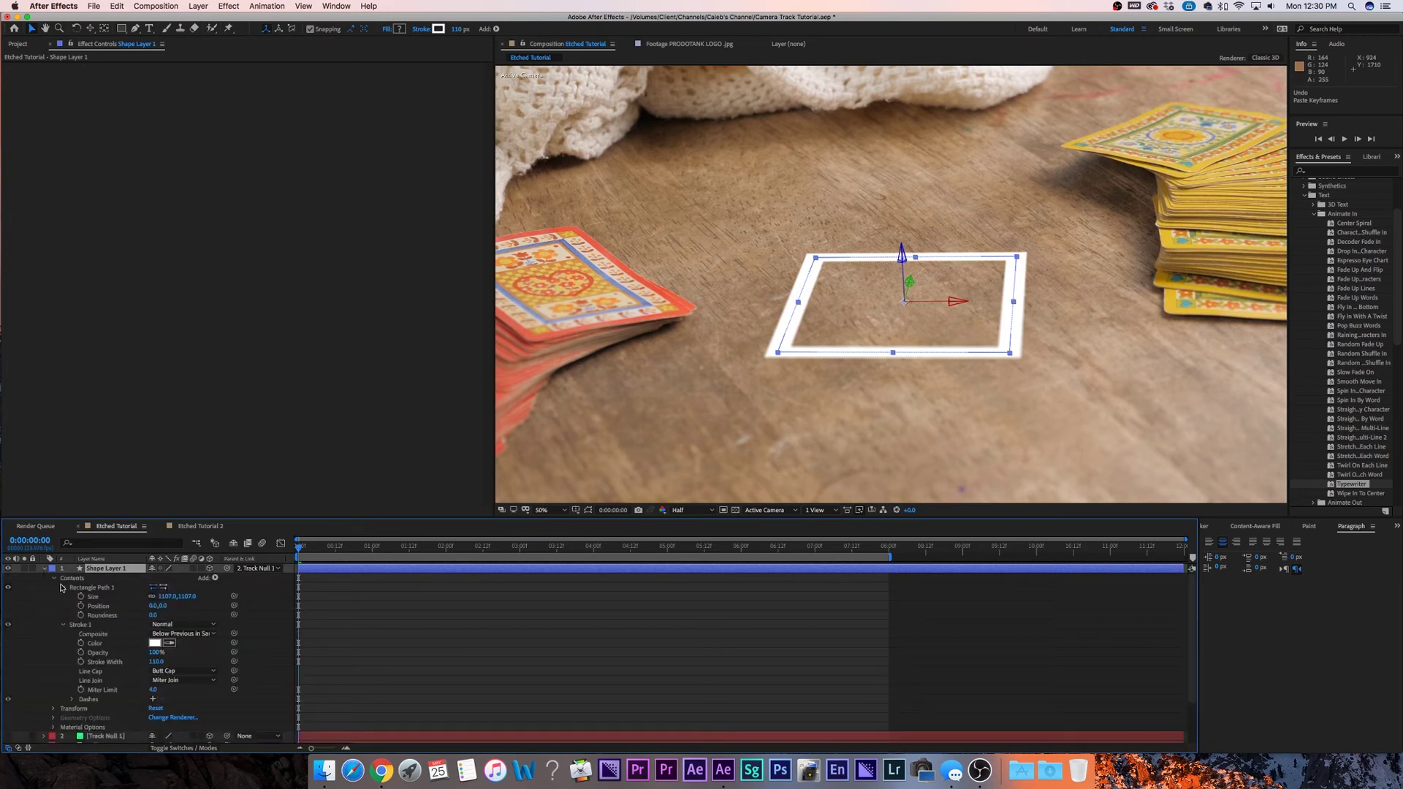
click(64, 587)
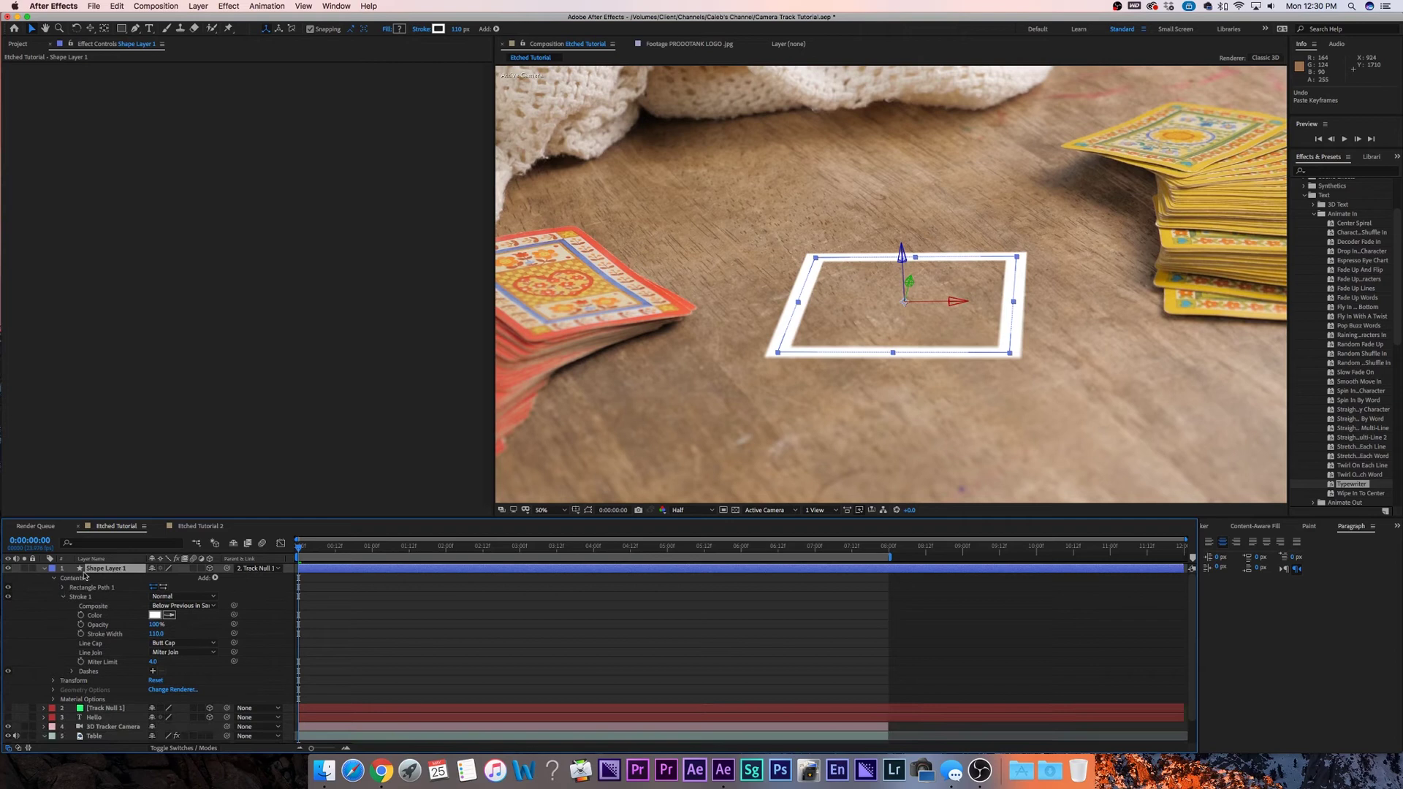
click(53, 578)
right_click(123, 569)
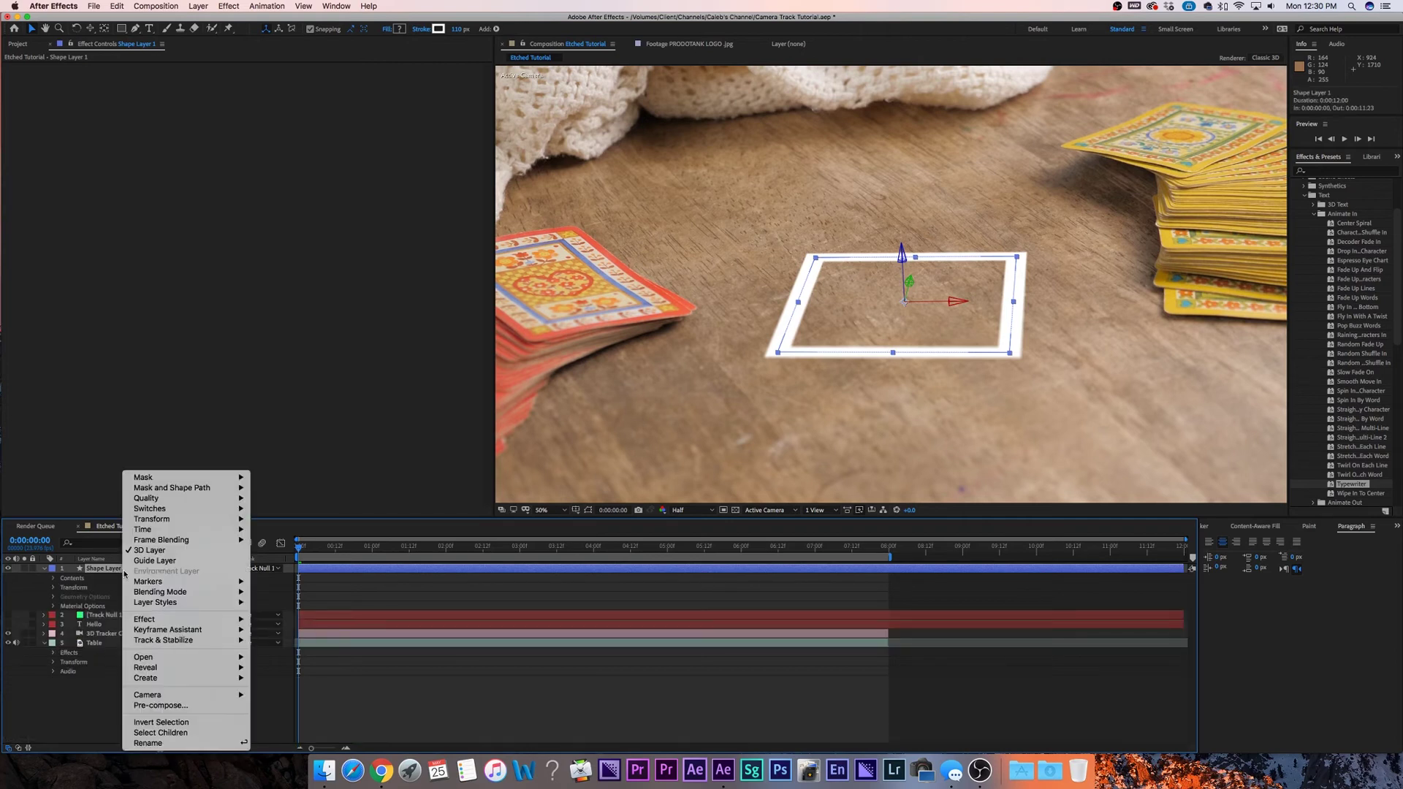
mouse_move(165, 603)
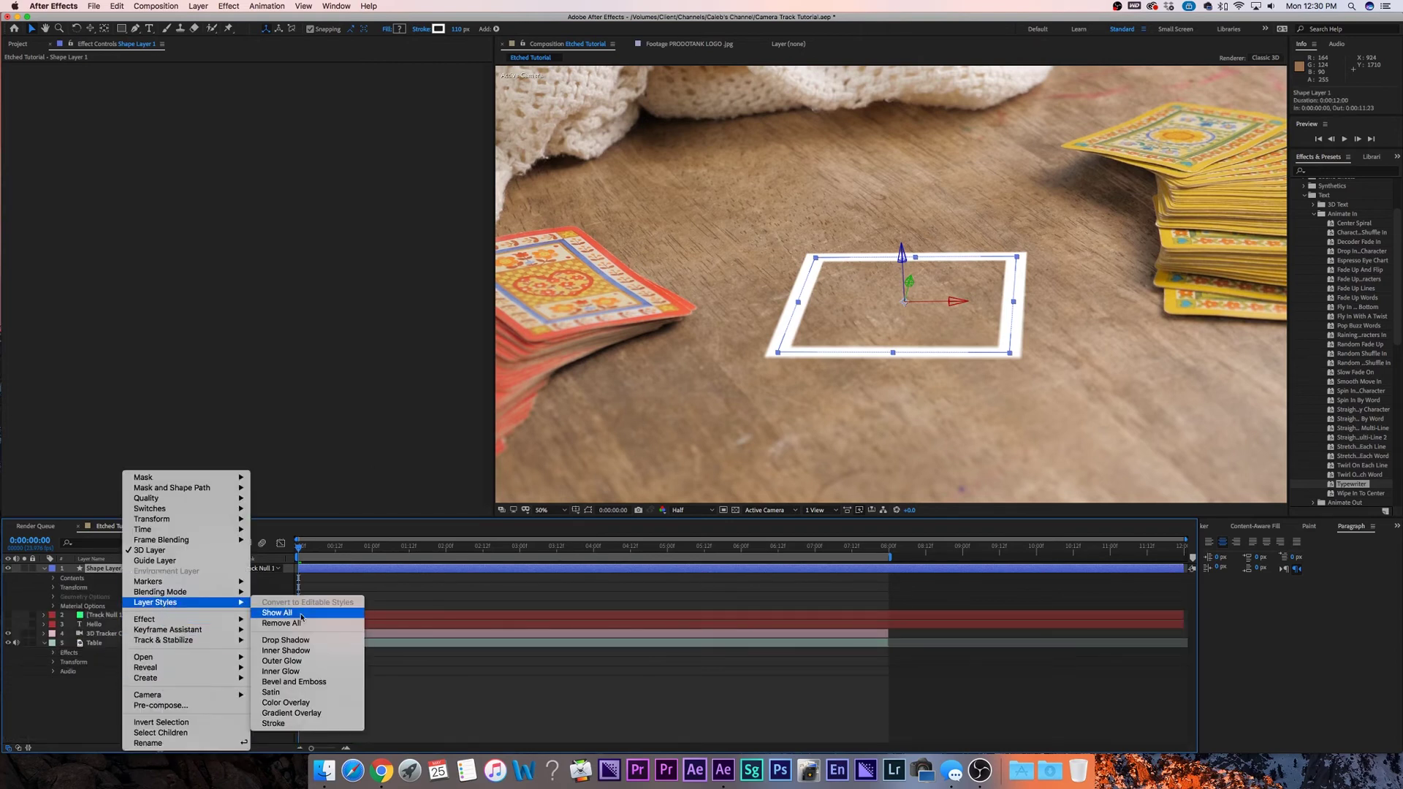
click(284, 650)
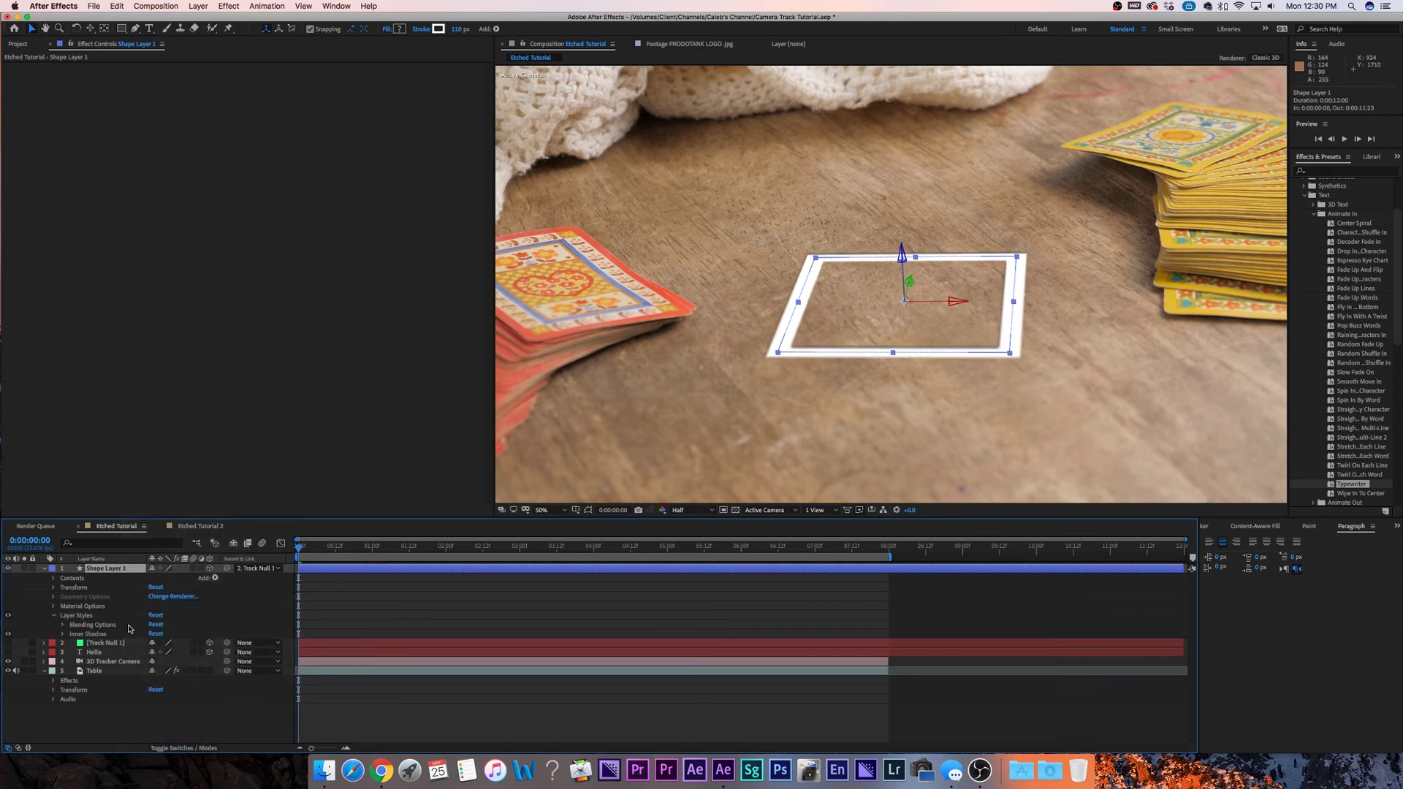
Set the shape layer's Fill Opacity to 0% in its Advanced Blending options and expand the Inner Shadow settings
click(63, 625)
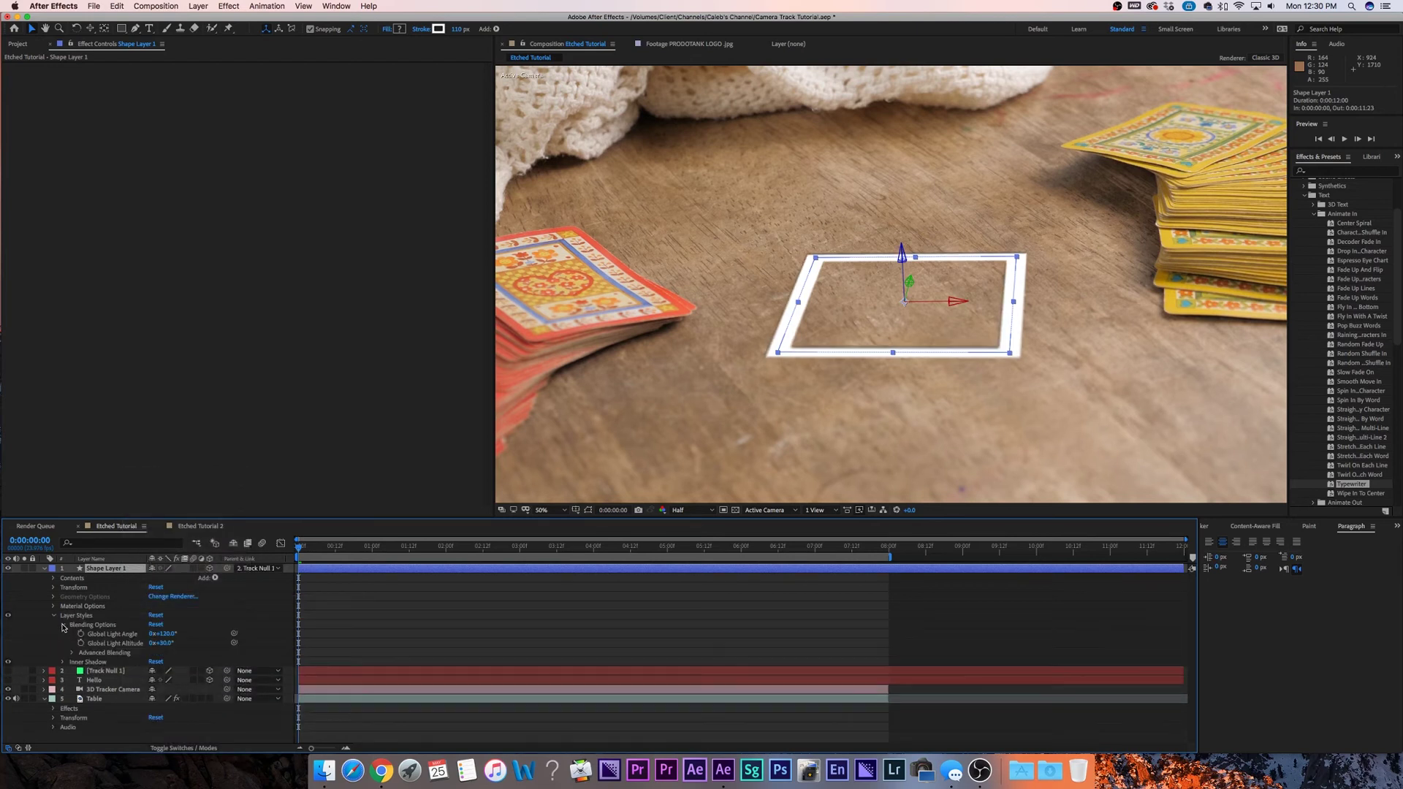
click(72, 653)
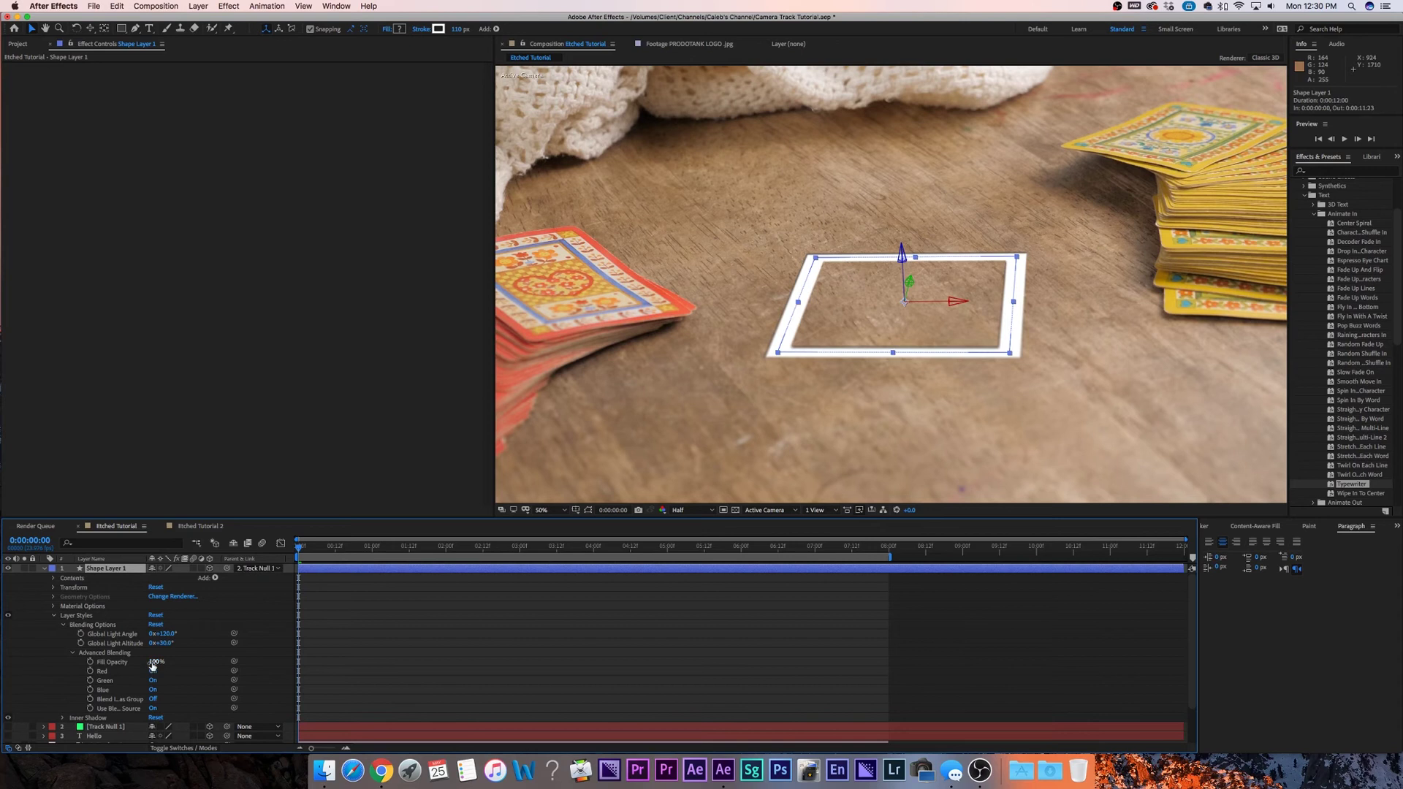
drag(155, 662, 92, 663)
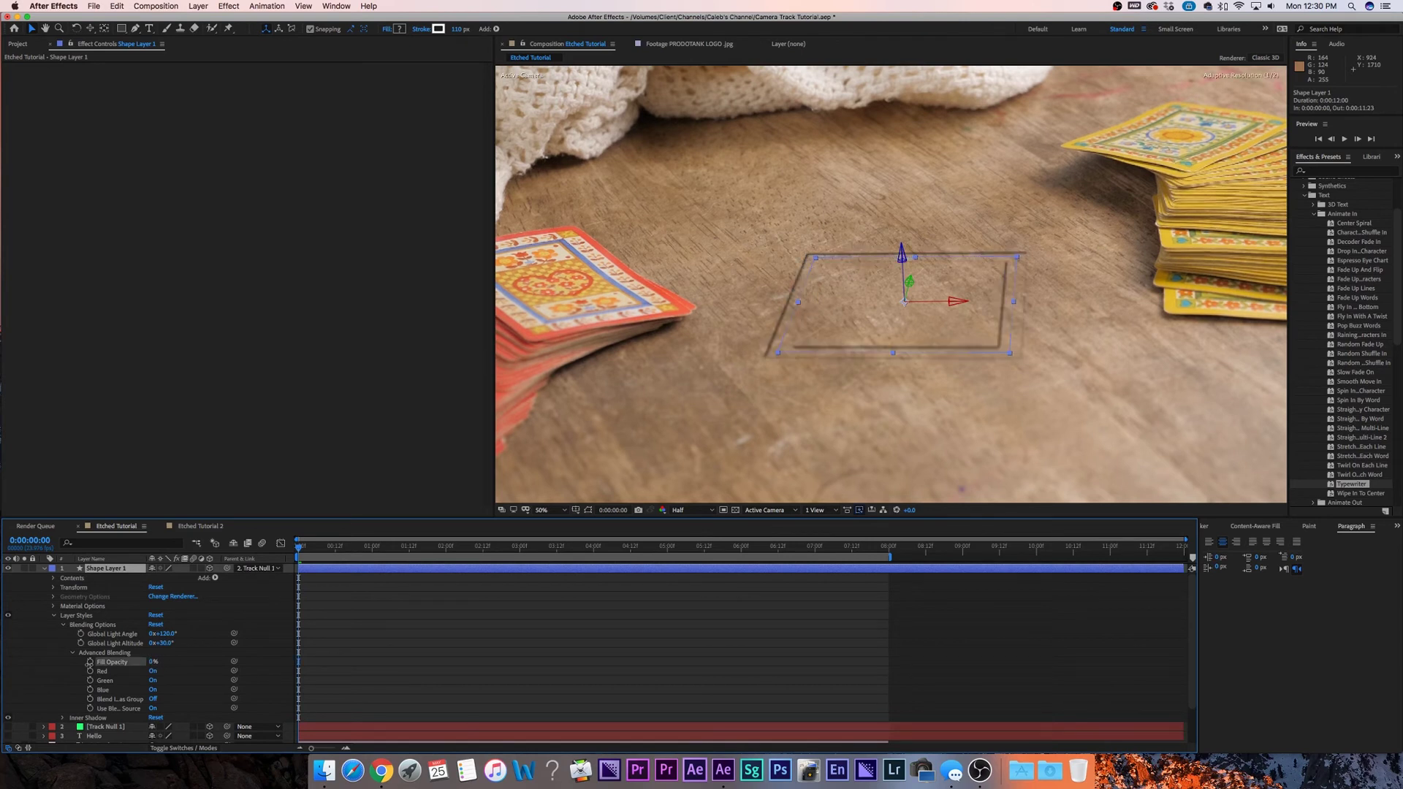
click(63, 625)
click(62, 634)
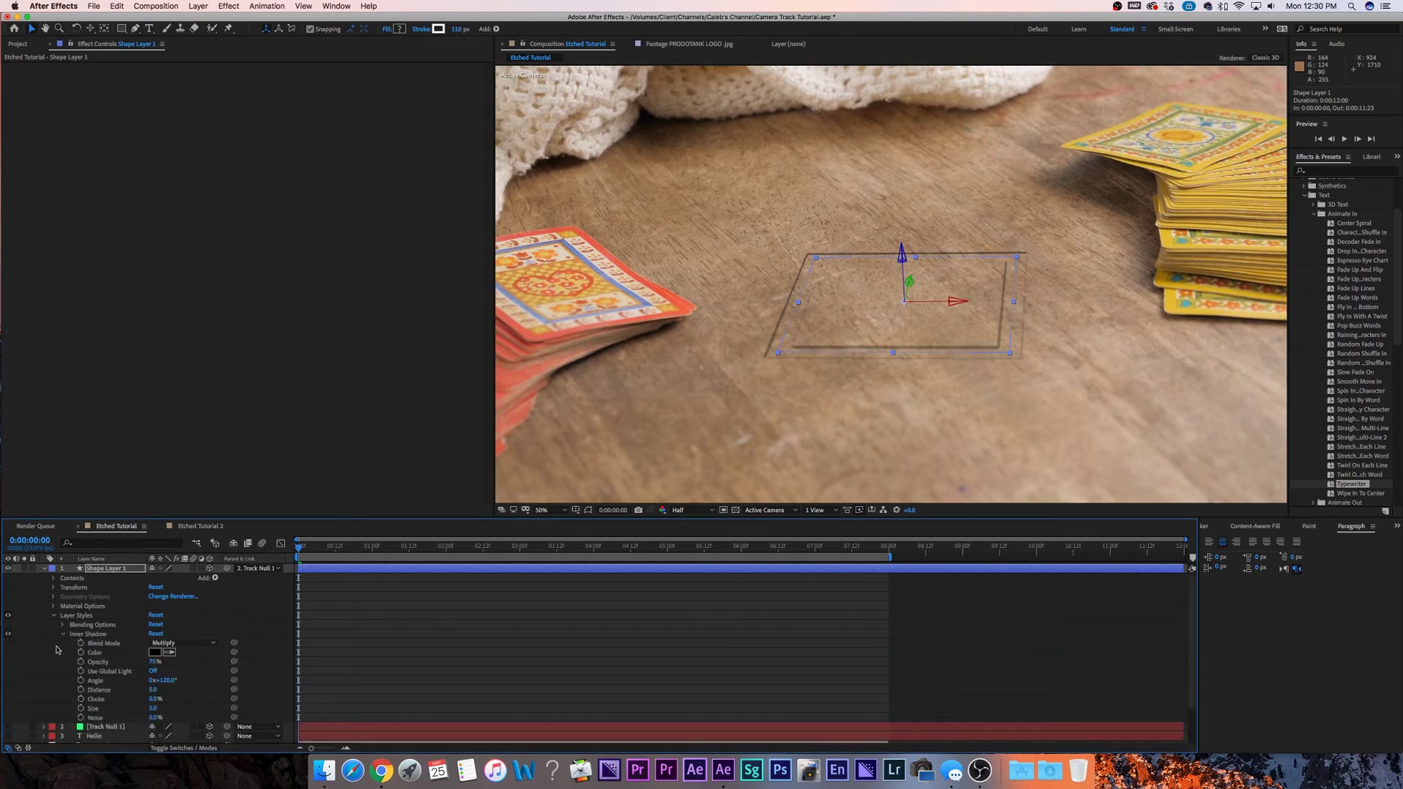
Sample a dark colour from the card stack in the footage for the Inner Shadow and set its Distance to 8
click(171, 654)
click(1150, 174)
click(154, 690)
text(8)
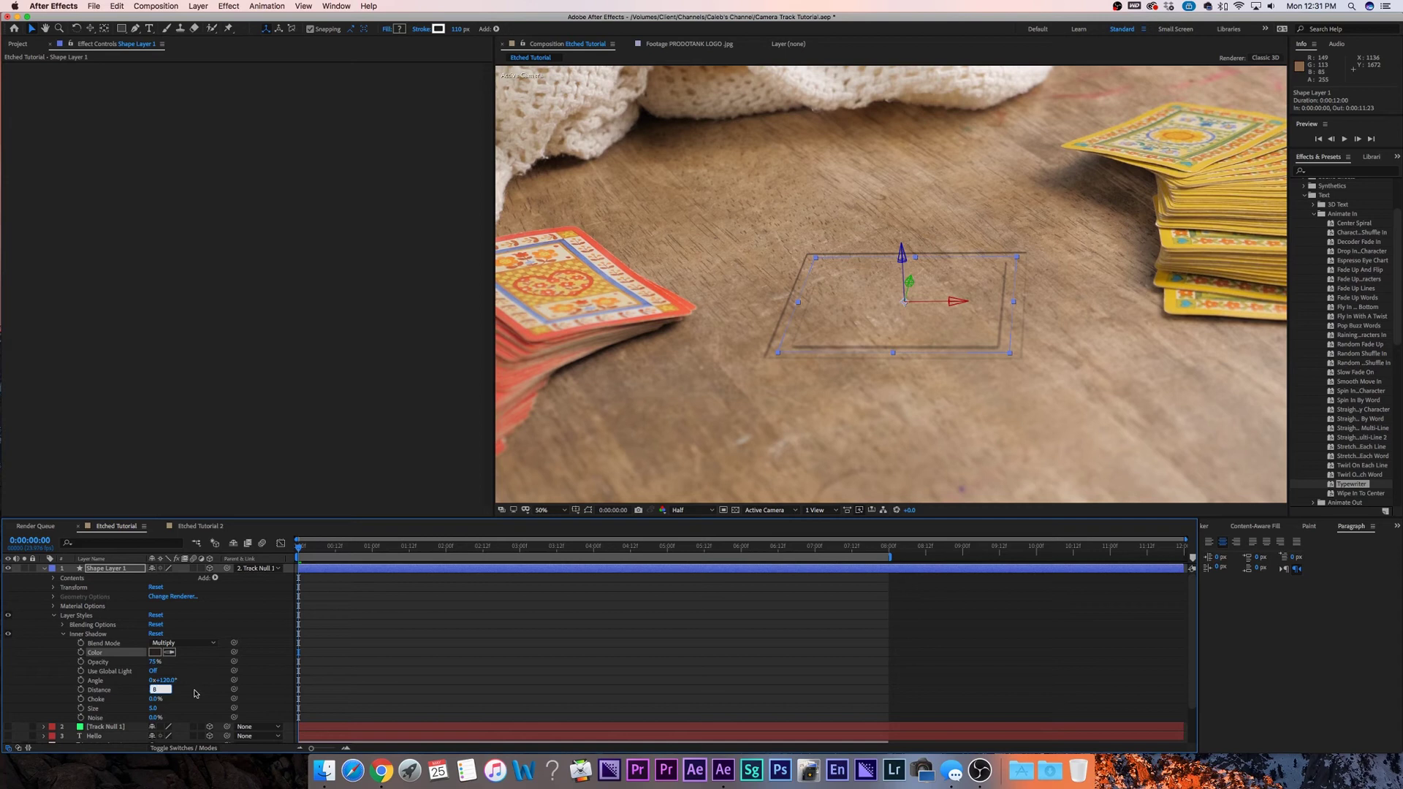
click(195, 694)
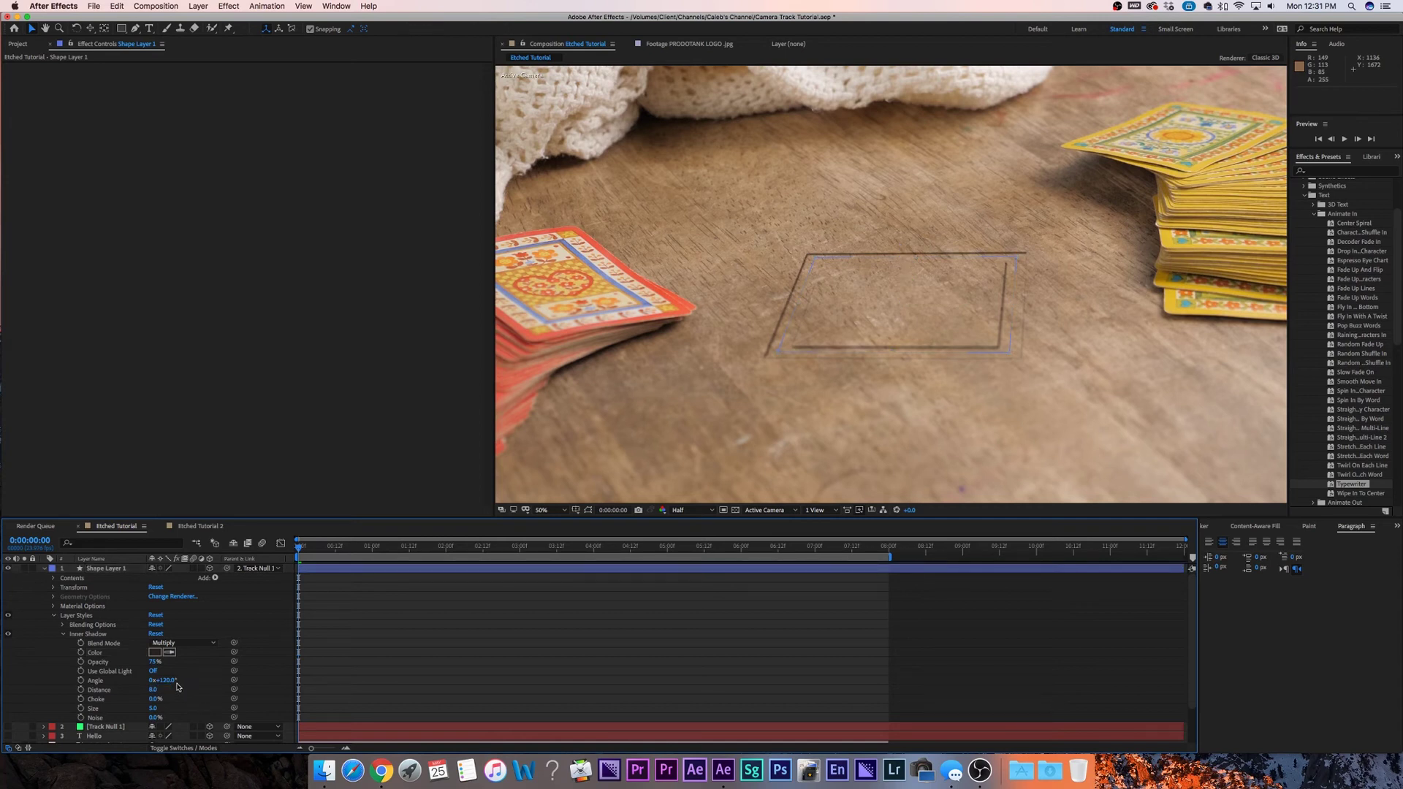
Set the Inner Shadow's Angle to about 50° and increase its Size for a softer edge
mouse_move(161, 680)
mouse_down()
mouse_move(179, 681)
mouse_move(123, 681)
mouse_up()
scroll(569, 485, up, 2)
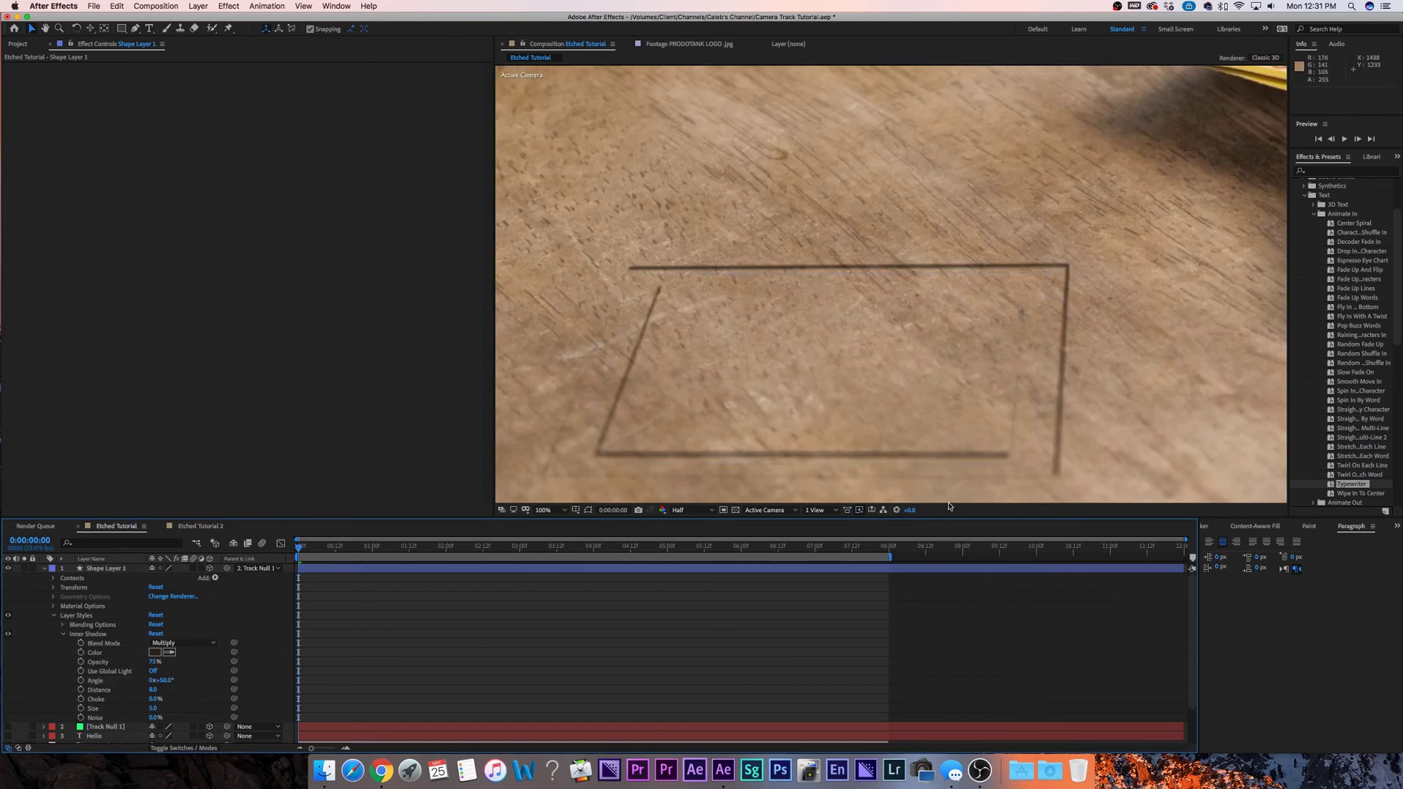
scroll(995, 361, down, 4)
scroll(994, 364, up, 1)
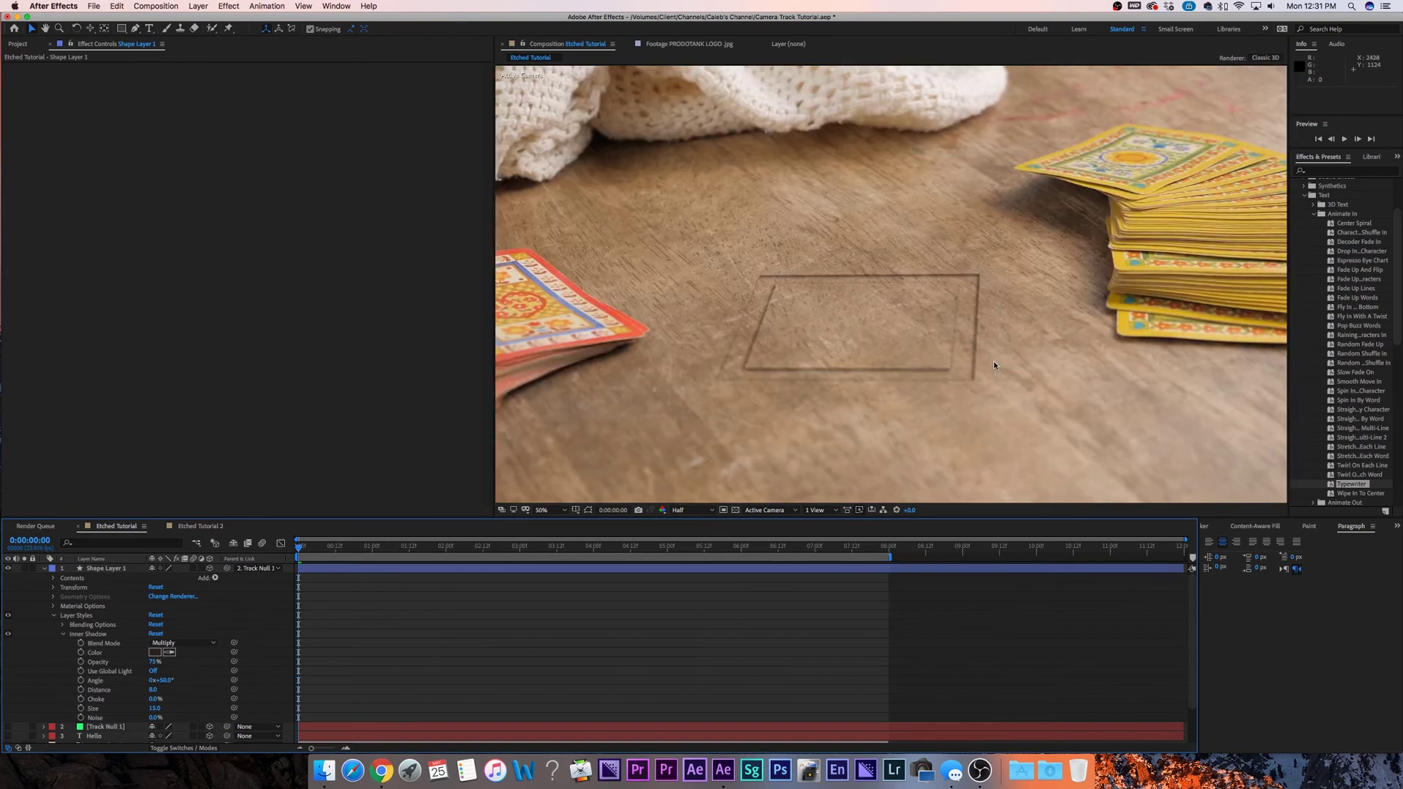
Add a Drop Shadow layer style to the shape layer and set its Blend Mode to Screen
right_click(117, 568)
mouse_move(142, 602)
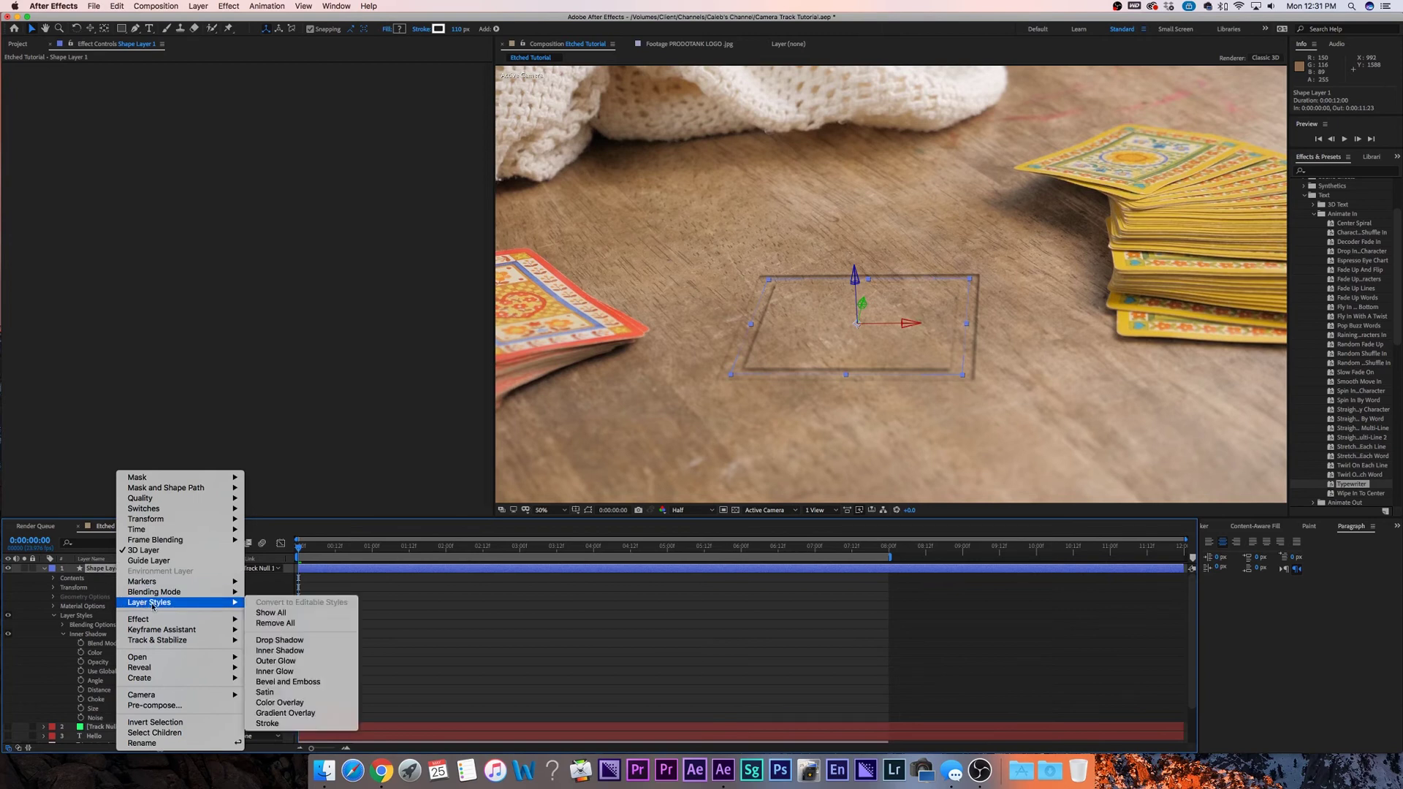
click(279, 640)
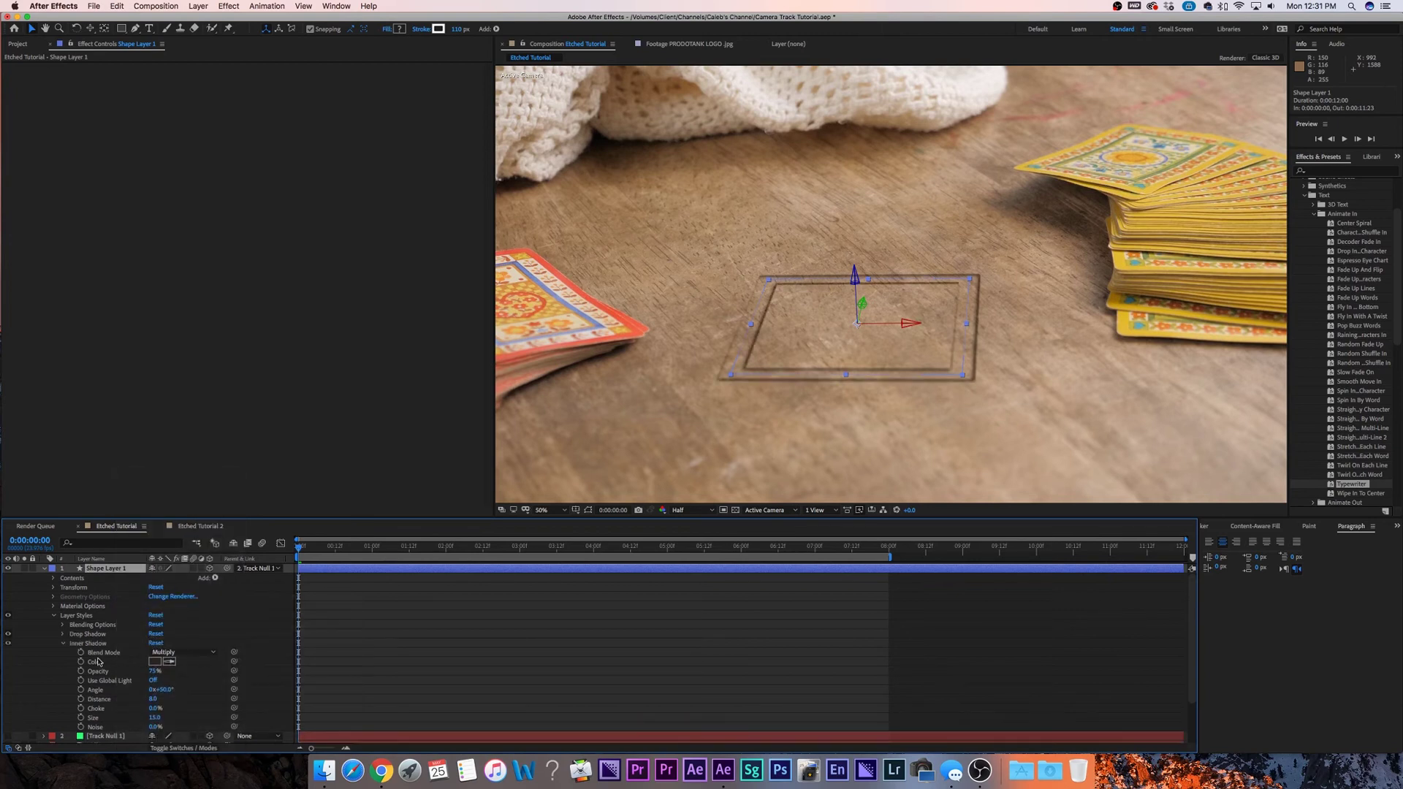
click(63, 635)
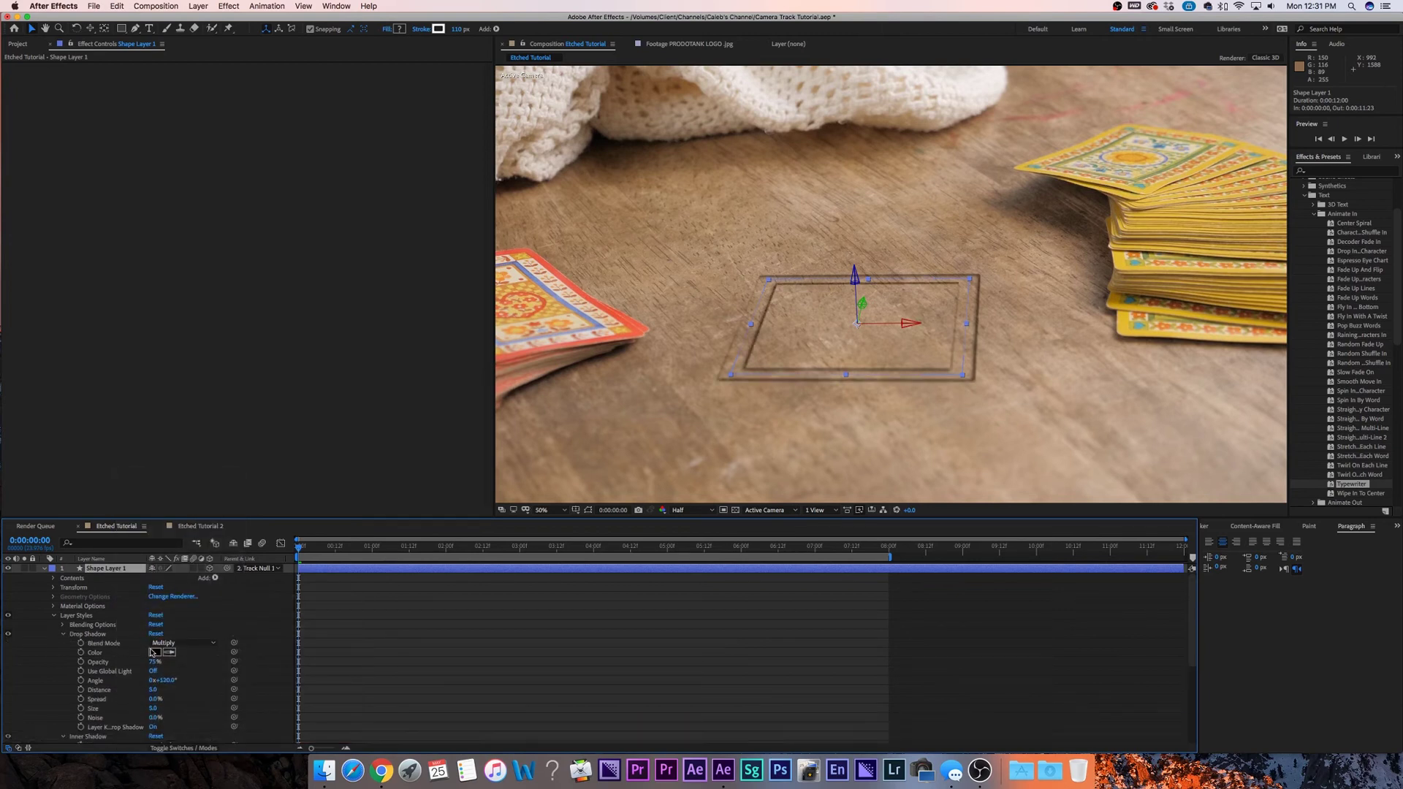
click(196, 644)
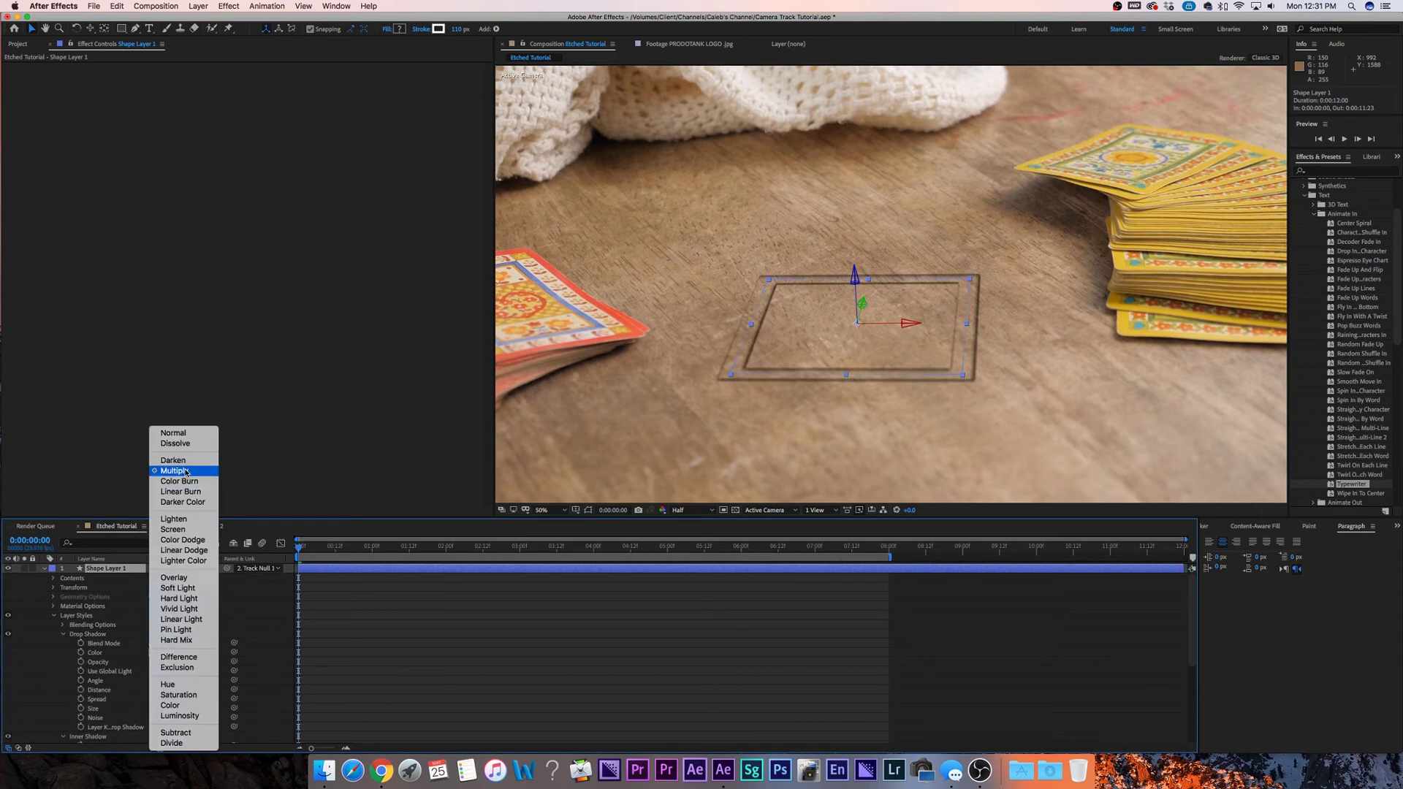
click(173, 529)
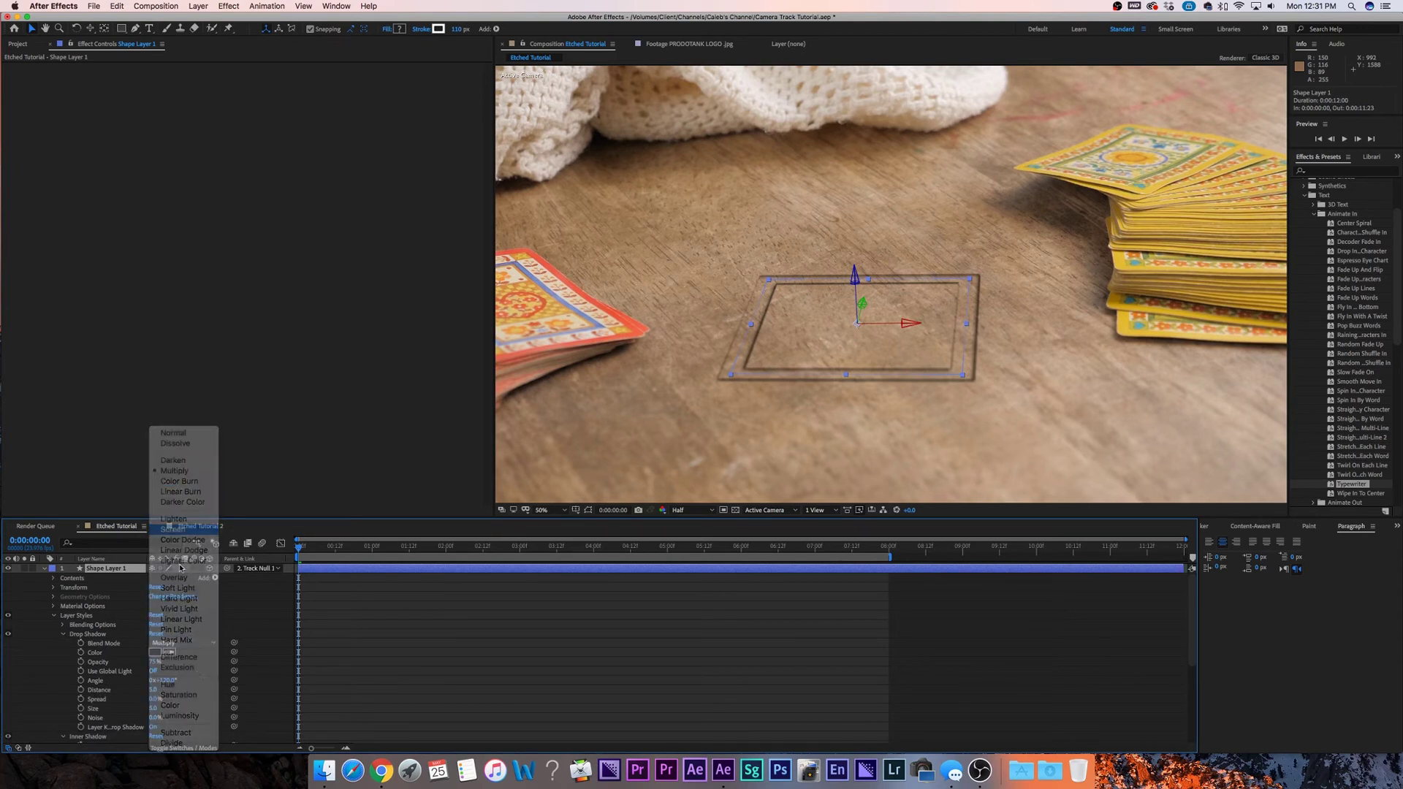
Sample a light tan colour from the footage for the Drop Shadow
key(comma)
key(comma)
click(168, 651)
click(1120, 205)
key(period)
key(period)
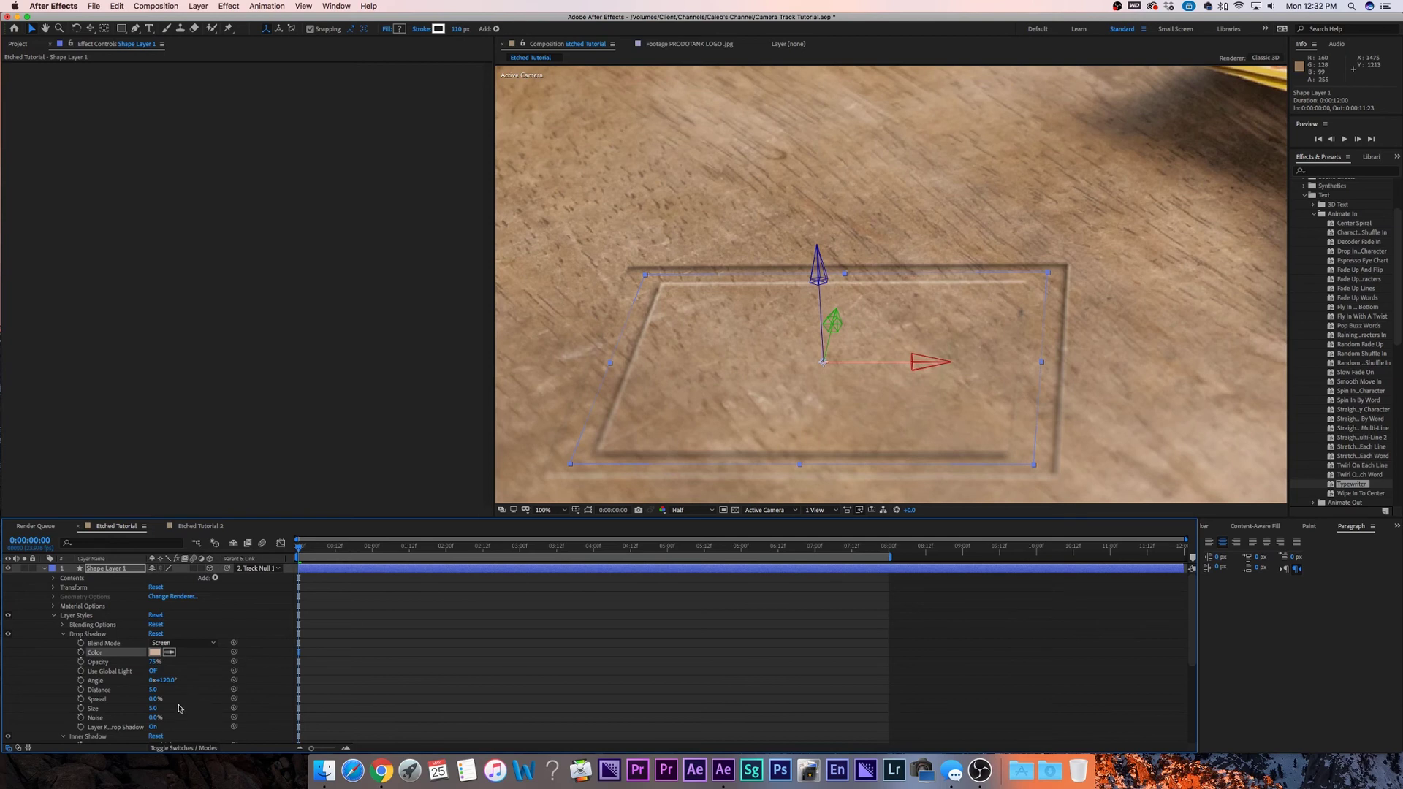
Set the Drop Shadow's Angle to about 53°, its Opacity to 59% and its Size to about 13
mouse_move(170, 685)
mouse_down()
mouse_move(206, 683)
mouse_move(183, 680)
mouse_up()
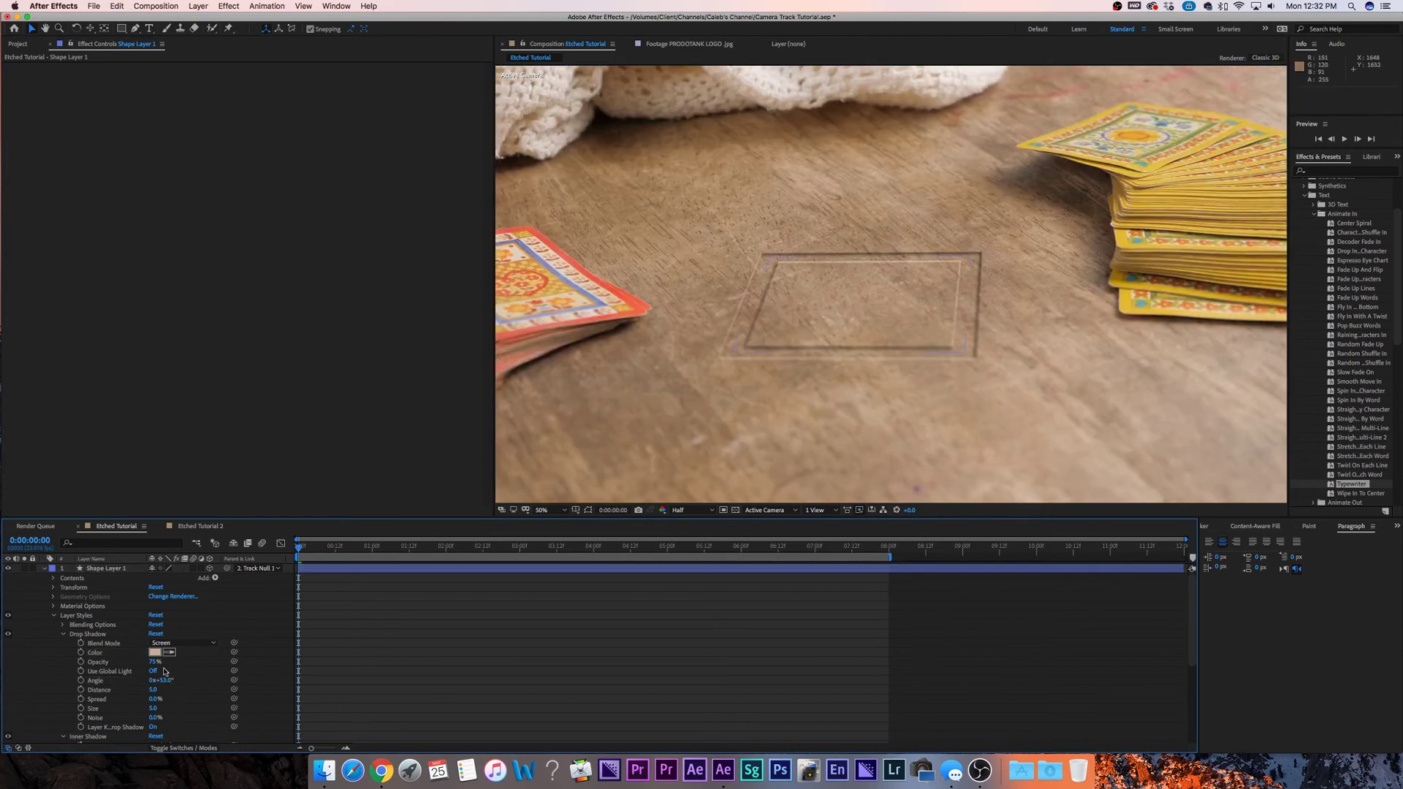
drag(154, 661, 144, 661)
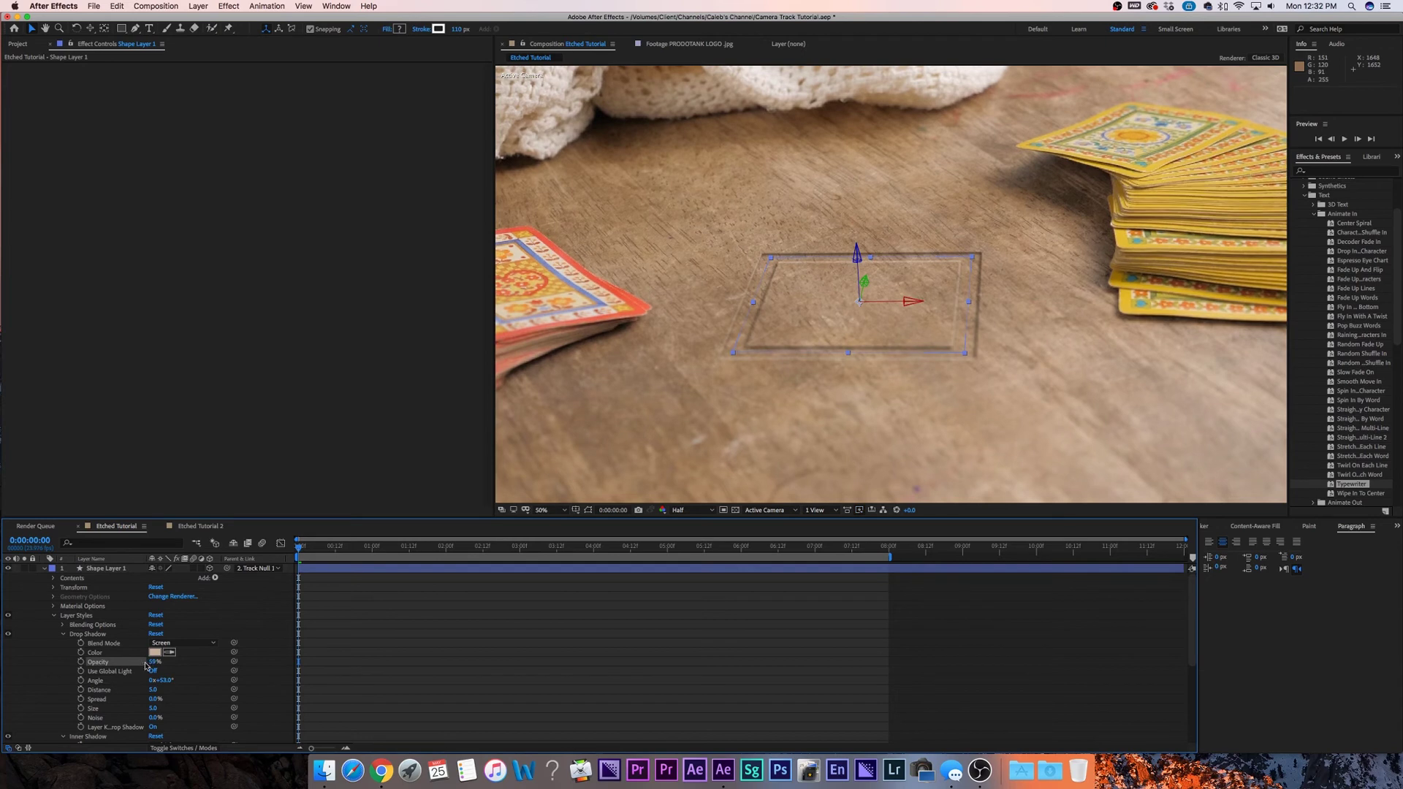
click(193, 698)
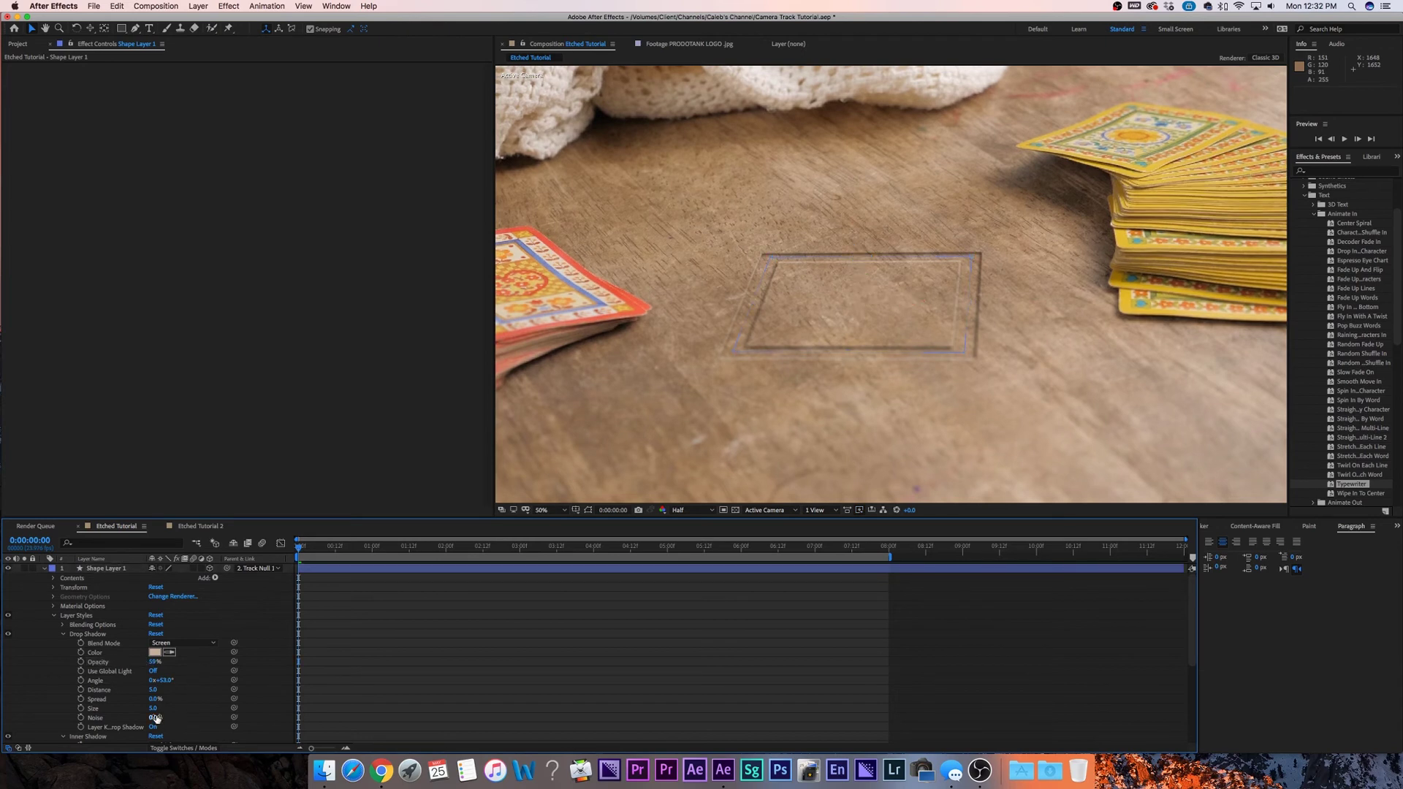
drag(155, 713, 162, 713)
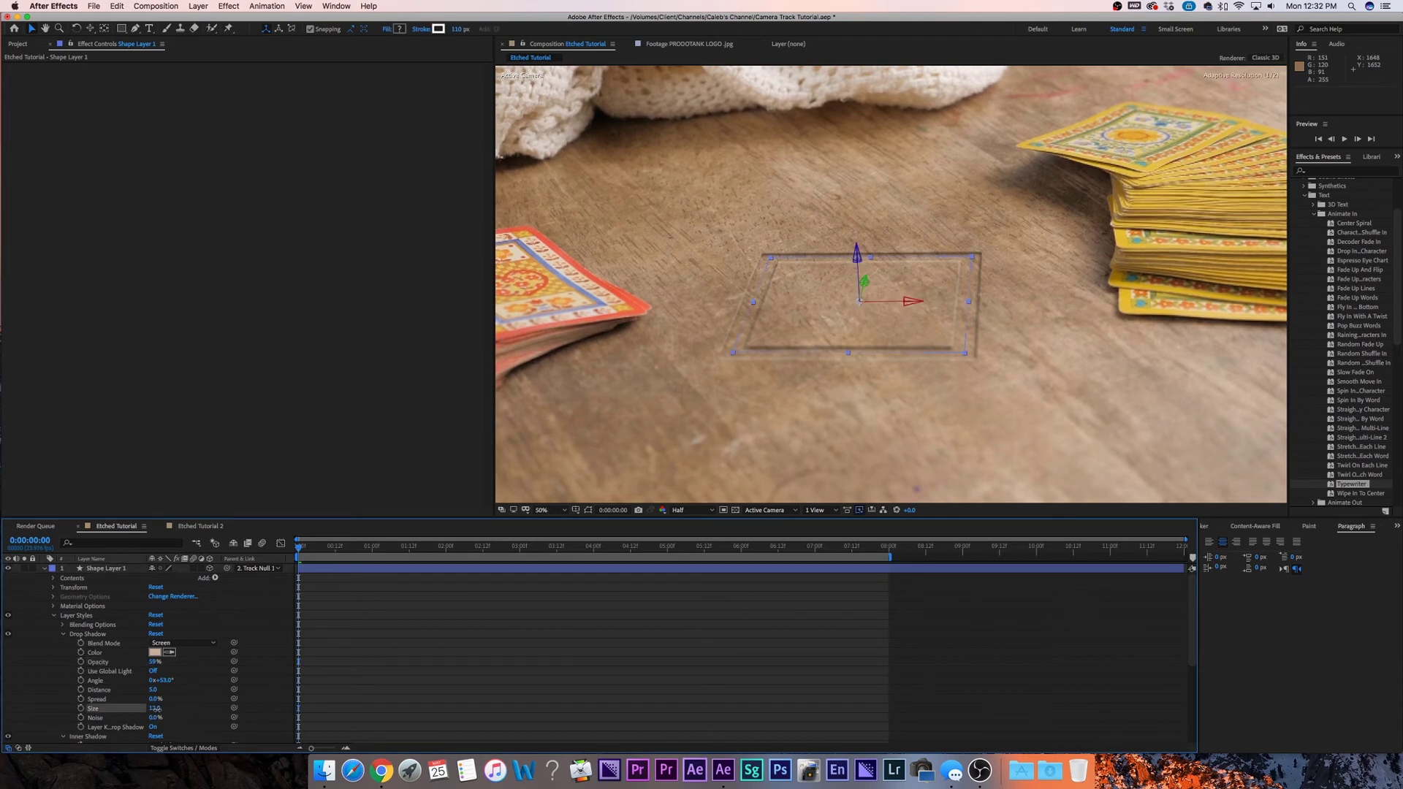
click(677, 669)
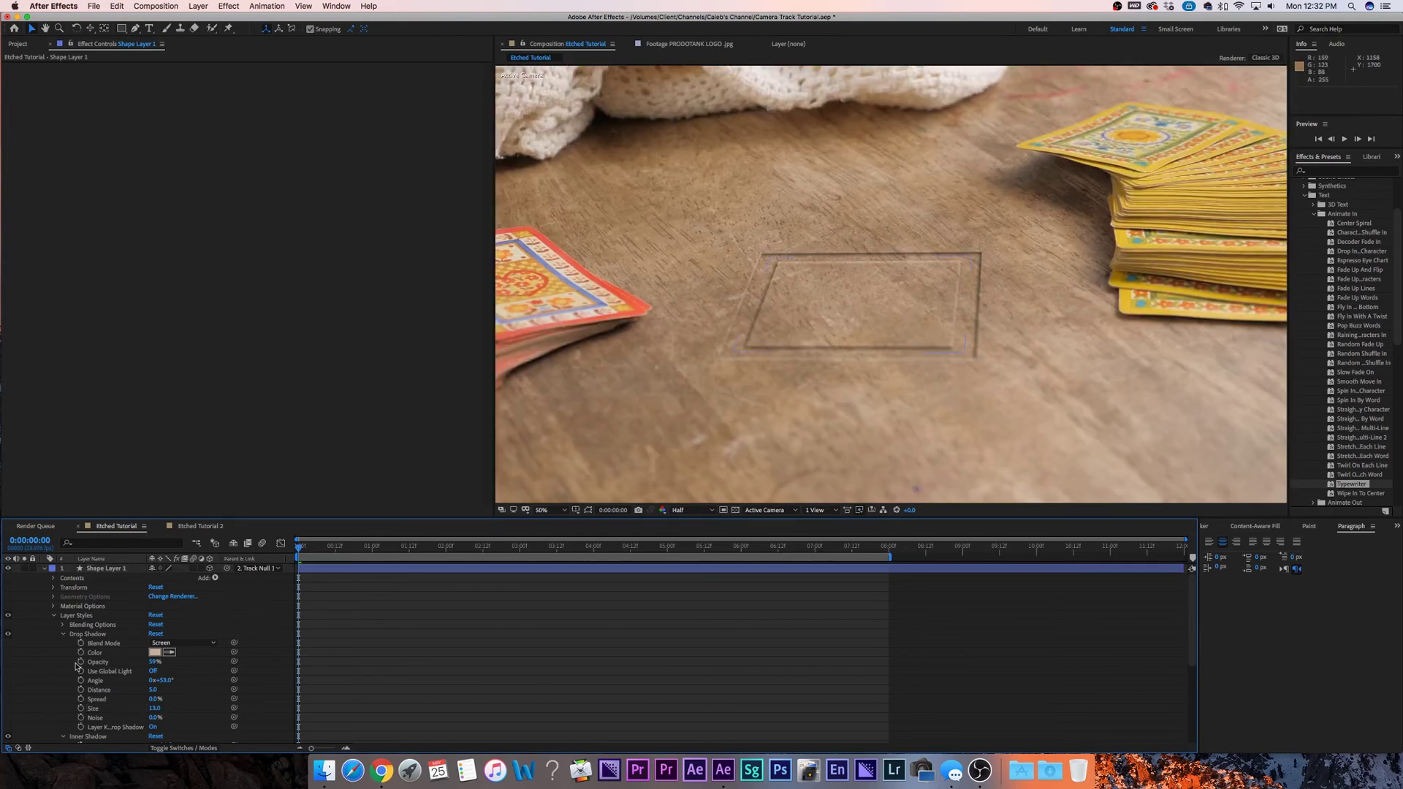
Compare the square with and without its Drop Shadow, and preview the tracked playback
click(8, 635)
scroll(742, 449, down, 2)
key(space)
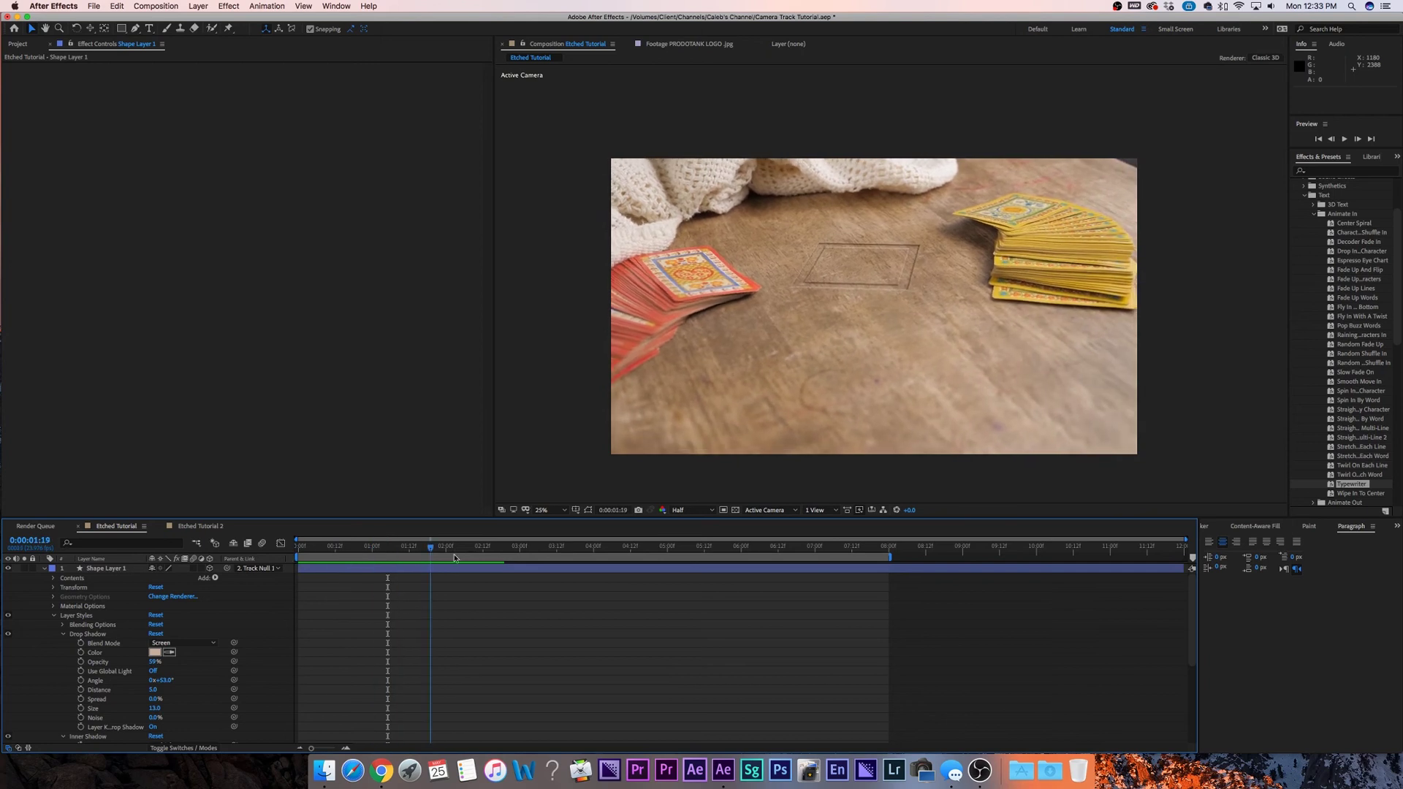
key(space)
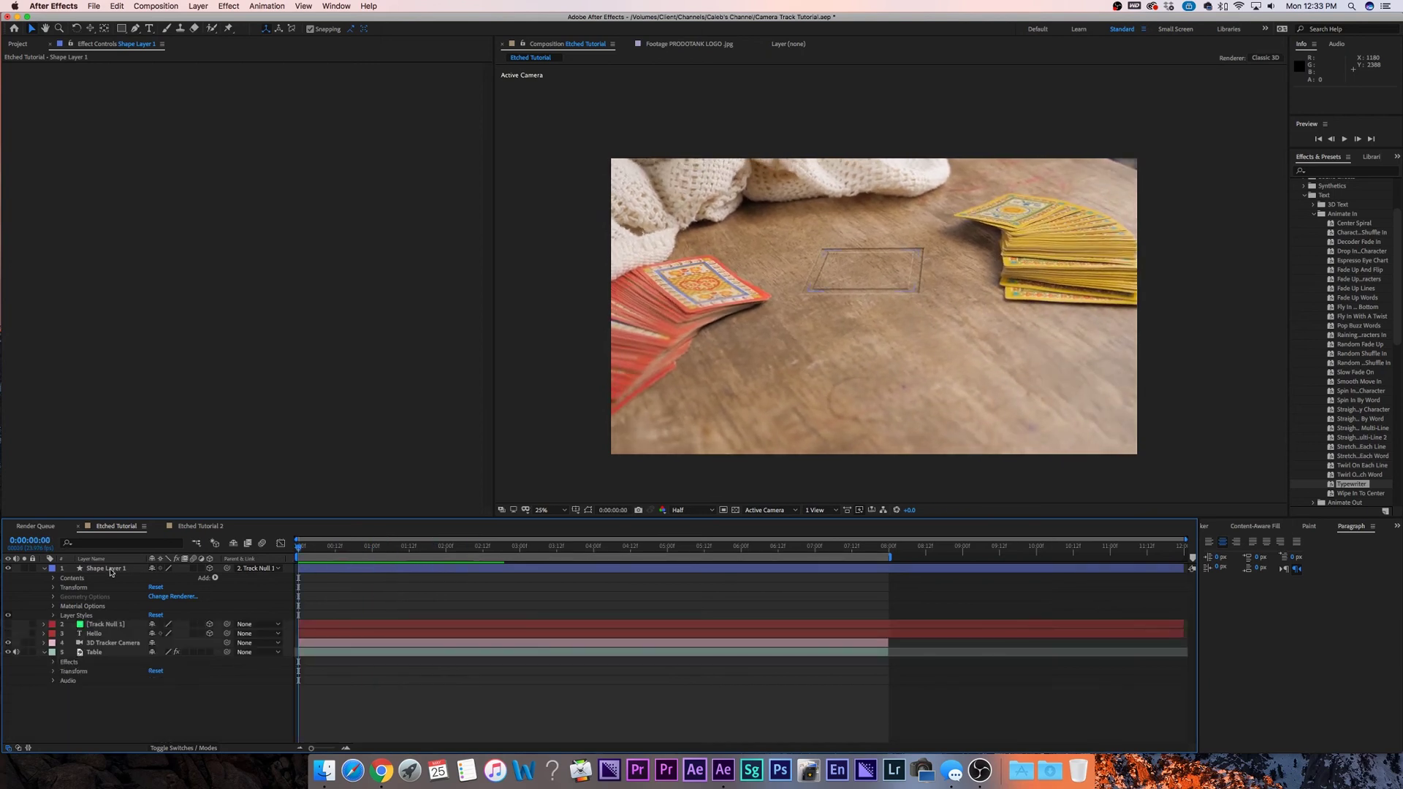
Add a Repeater to the shape layer's contents and set its horizontal Position offset to 0
click(214, 578)
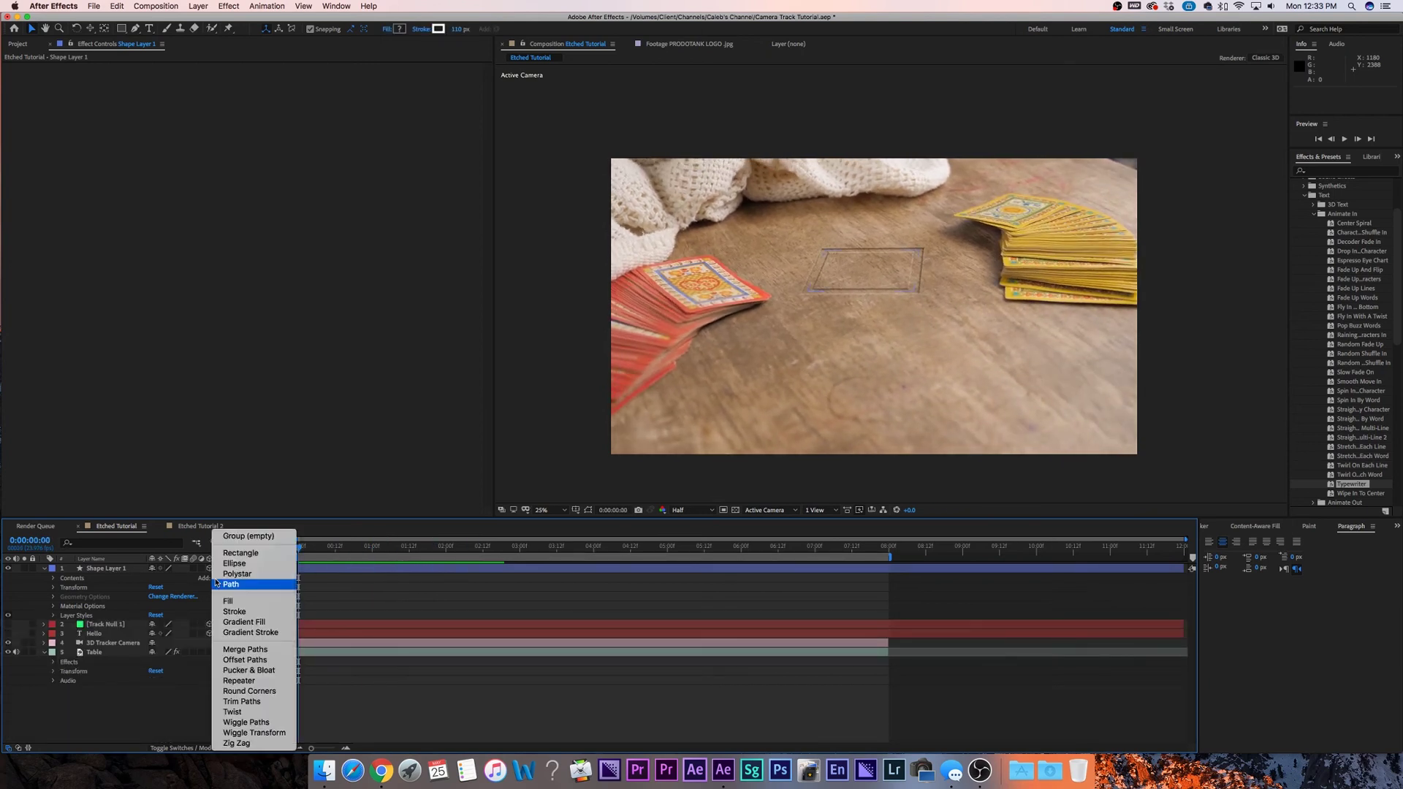
click(253, 680)
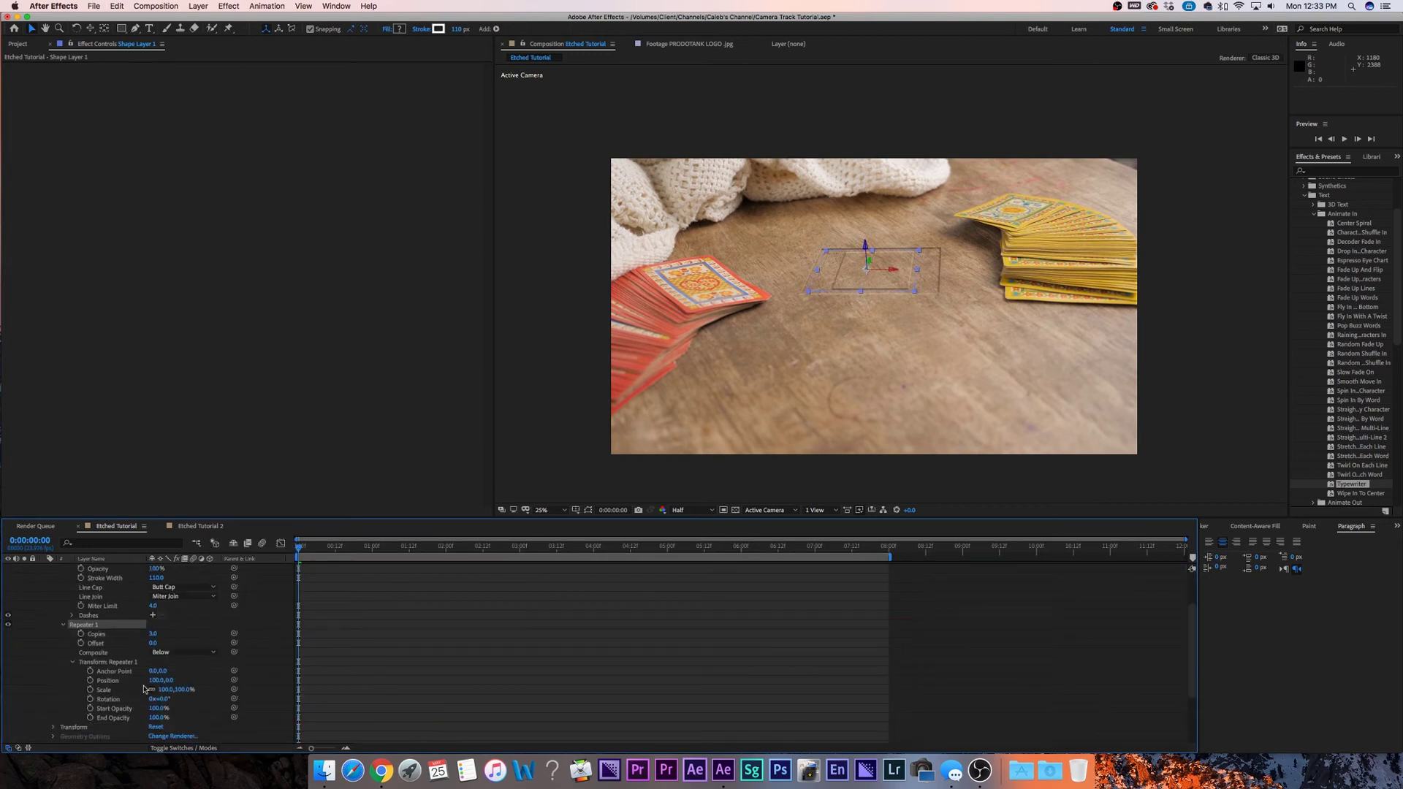
click(154, 680)
text(0)
click(214, 669)
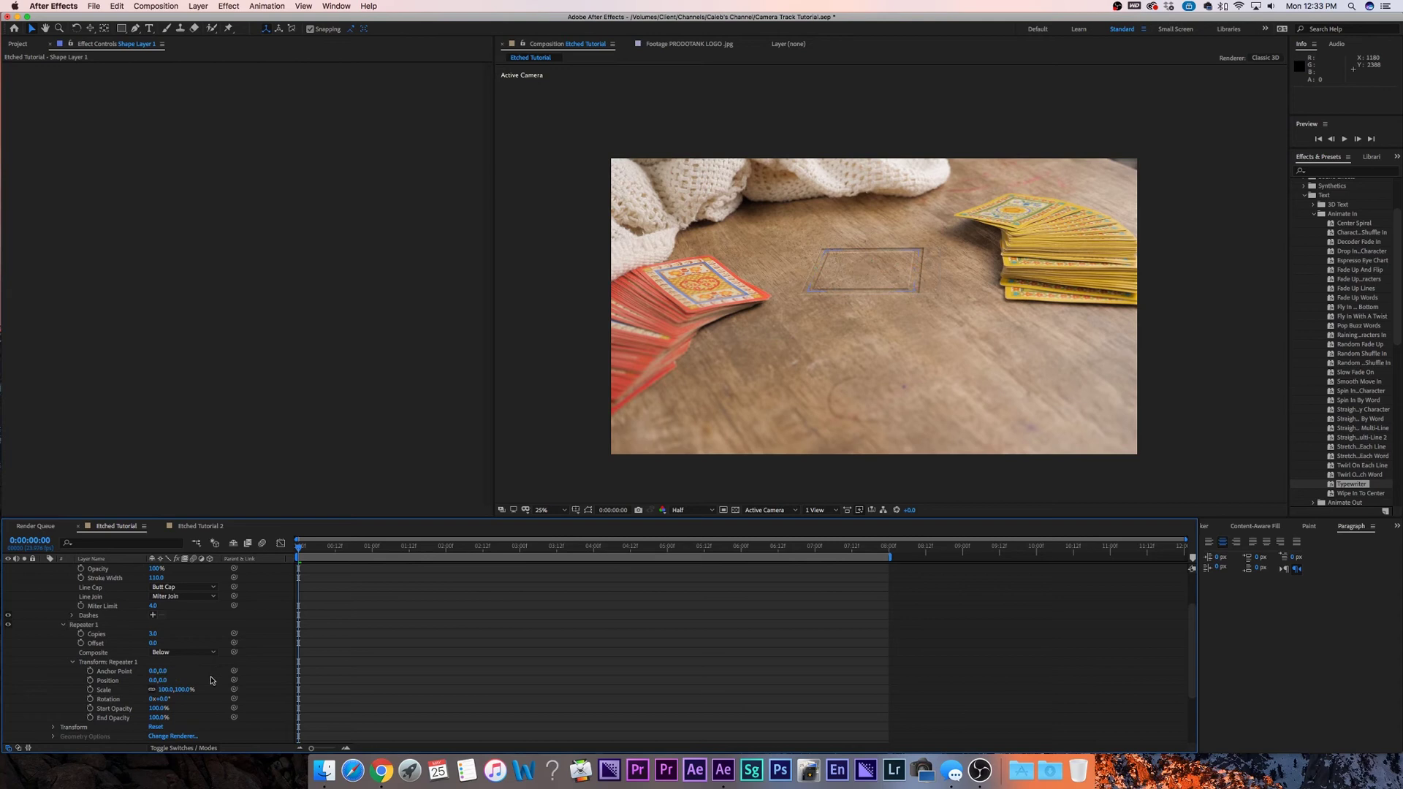
Set the Repeater's transform Rotation to 29° so the square copies form a star pattern
drag(159, 699, 181, 703)
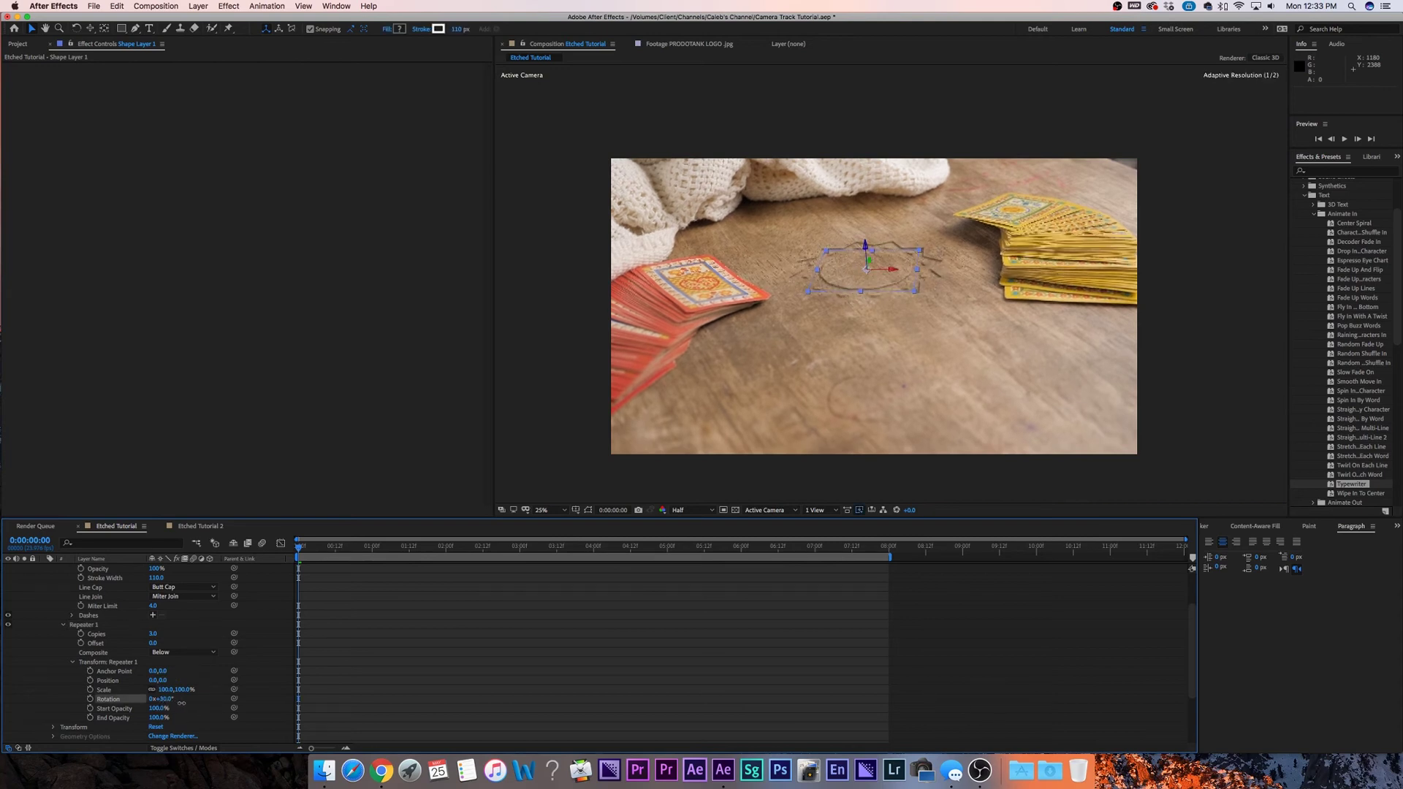
key(period)
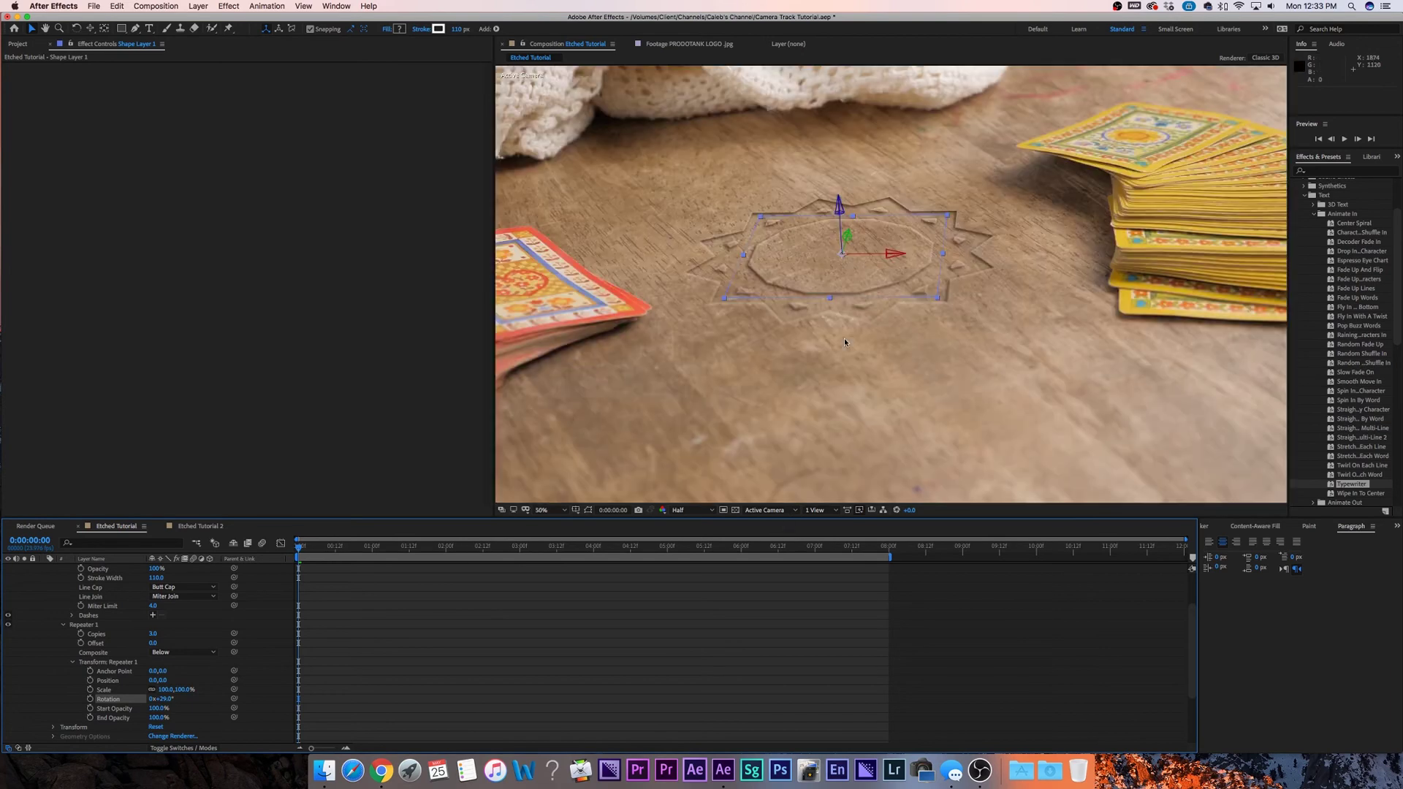
click(938, 597)
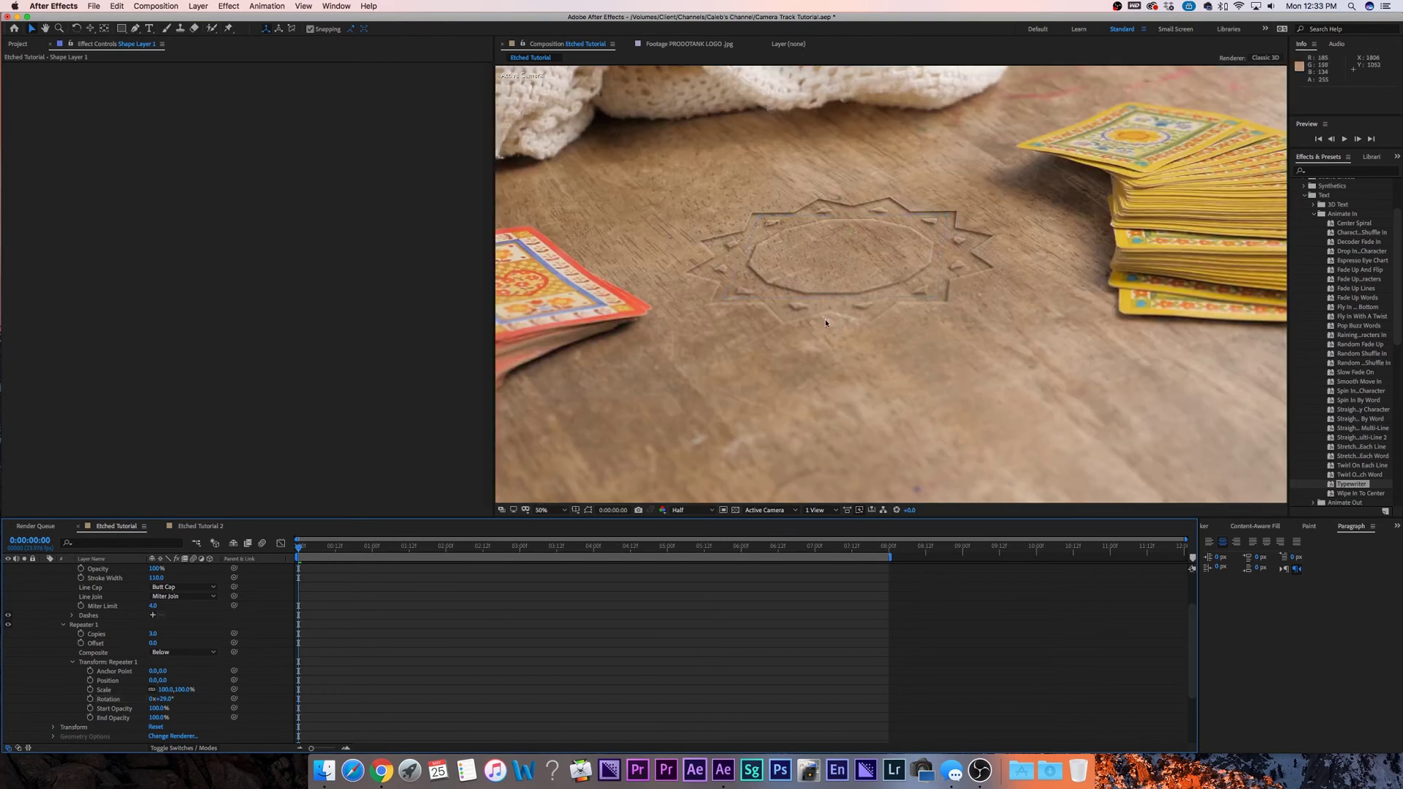
Reduce the square's Stroke Width to 11 px
scroll(176, 604, up, 2)
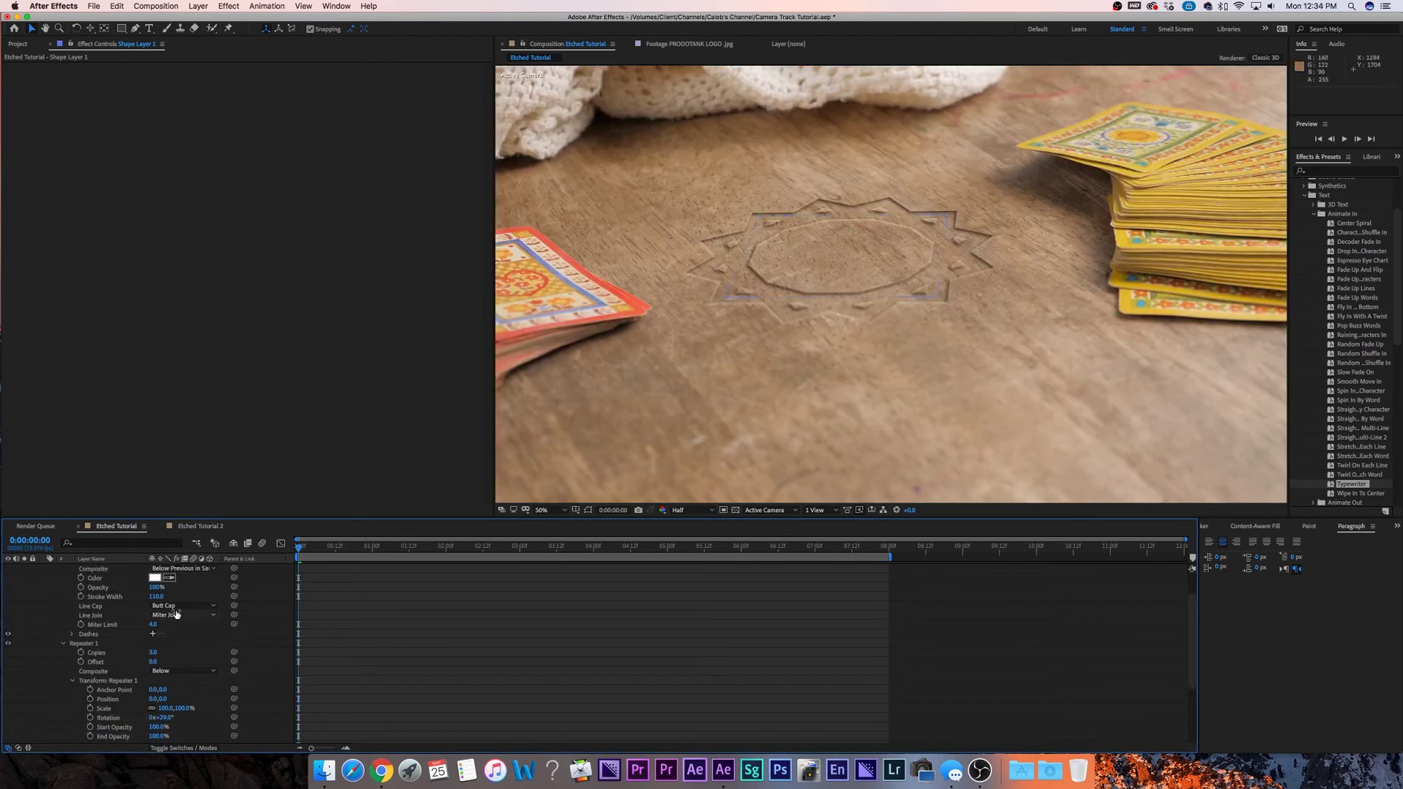
text(34)
key(Return)
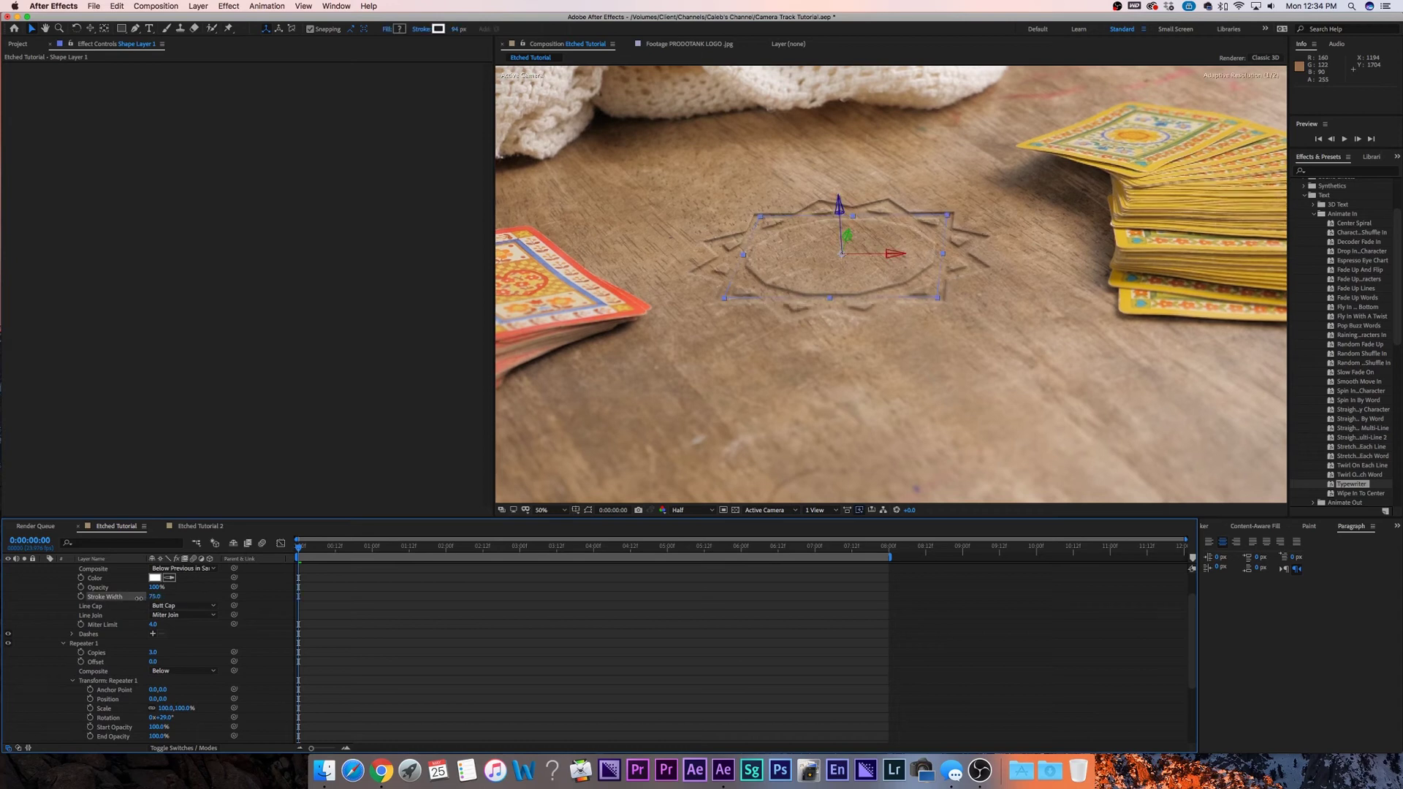
drag(117, 597, 95, 596)
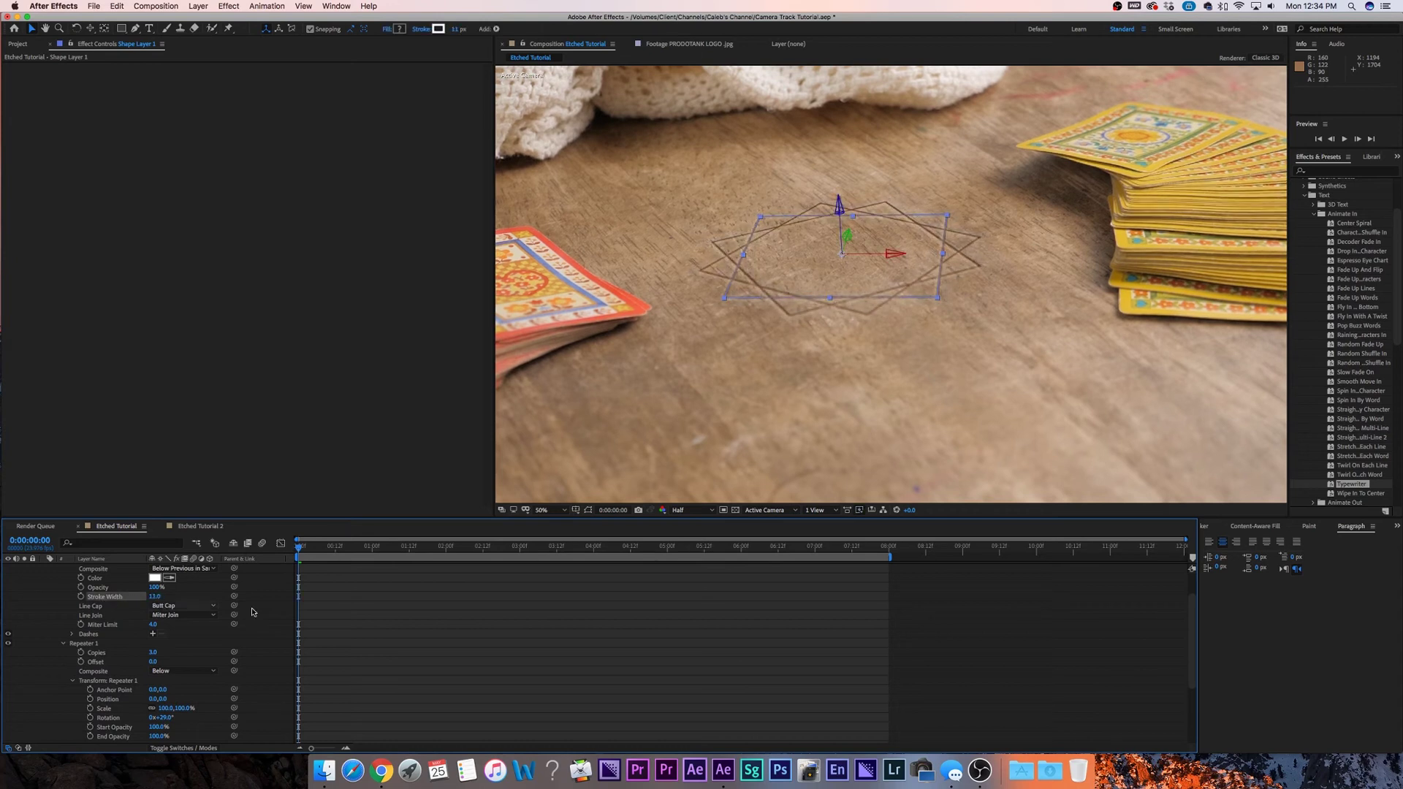
click(935, 626)
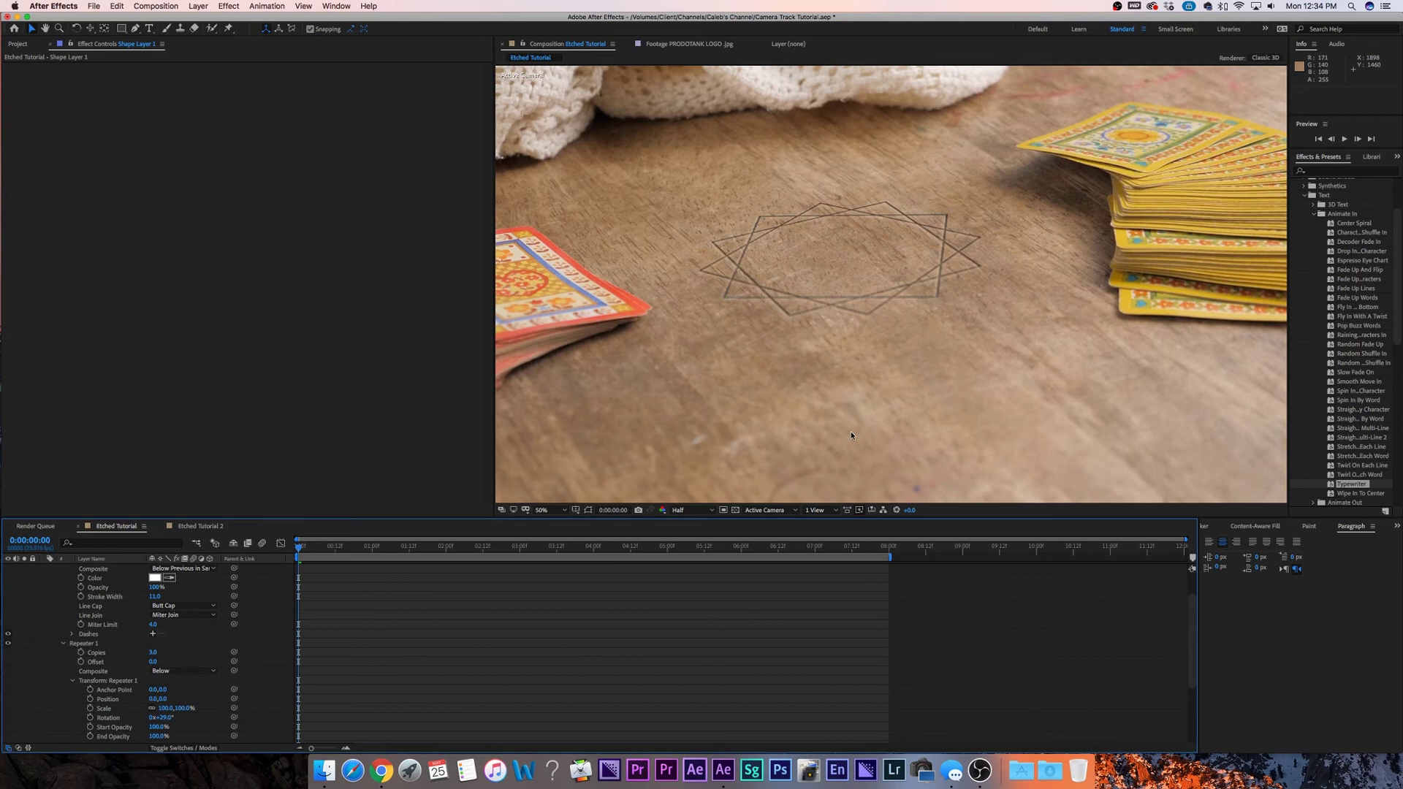
Keyframe the Repeater's Position at the start of the timeline, and give it offset values at 0:00:03:19
scroll(850, 433, down, 2)
scroll(850, 434, up, 2)
scroll(708, 381, down, 2)
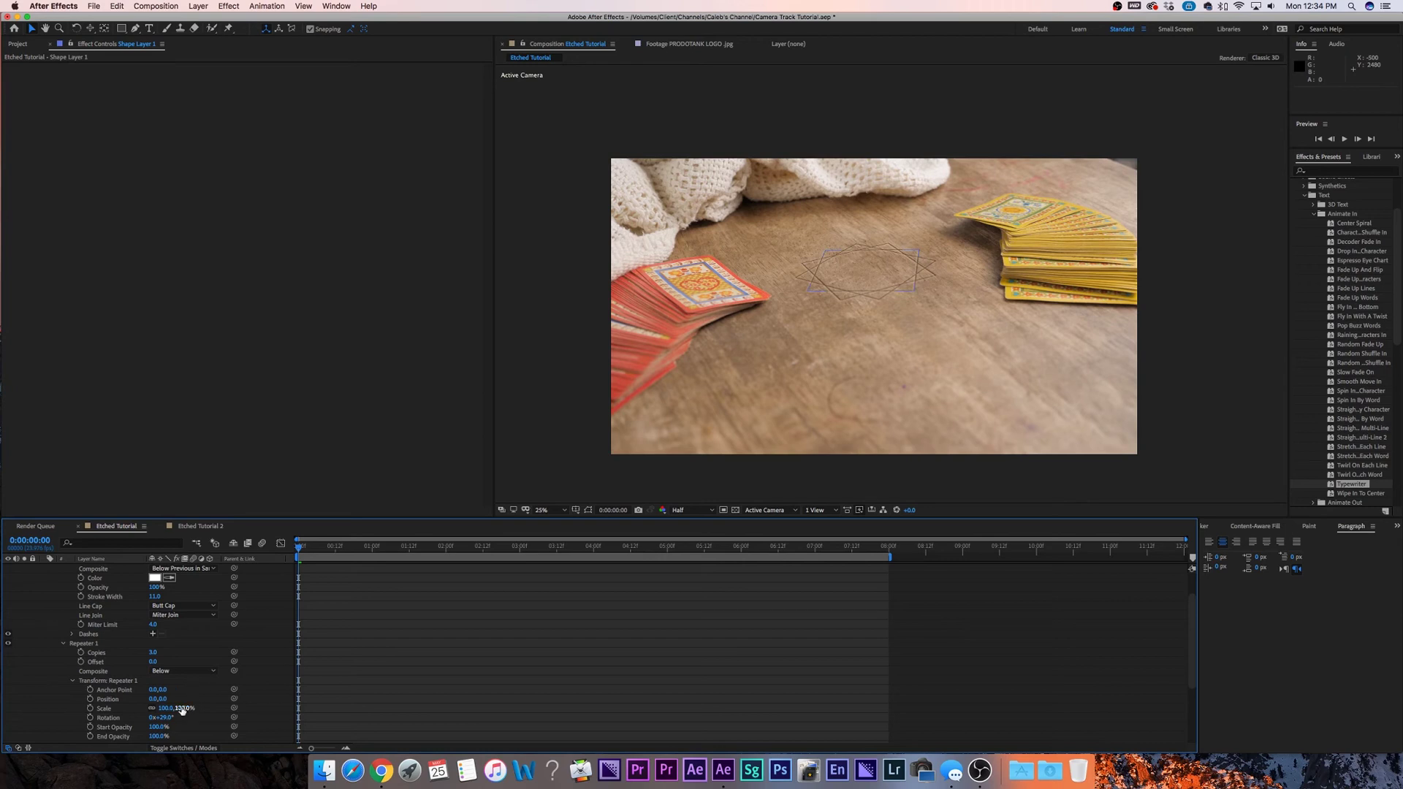
click(90, 698)
drag(302, 550, 578, 551)
drag(154, 699, 387, 699)
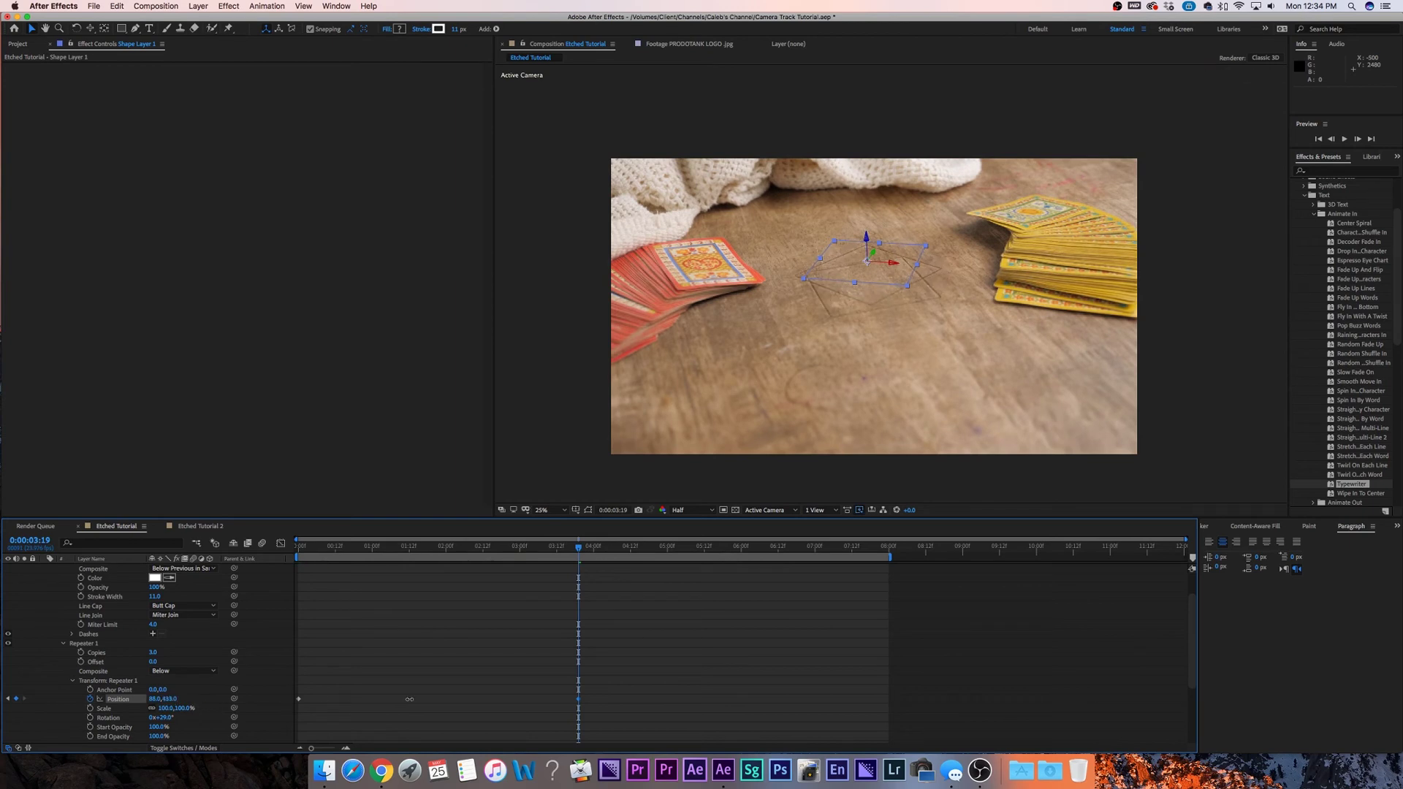
drag(623, 697, 636, 698)
Preview the repeater's position animation from the start of the composition
drag(575, 550, 298, 550)
click(618, 650)
key(space)
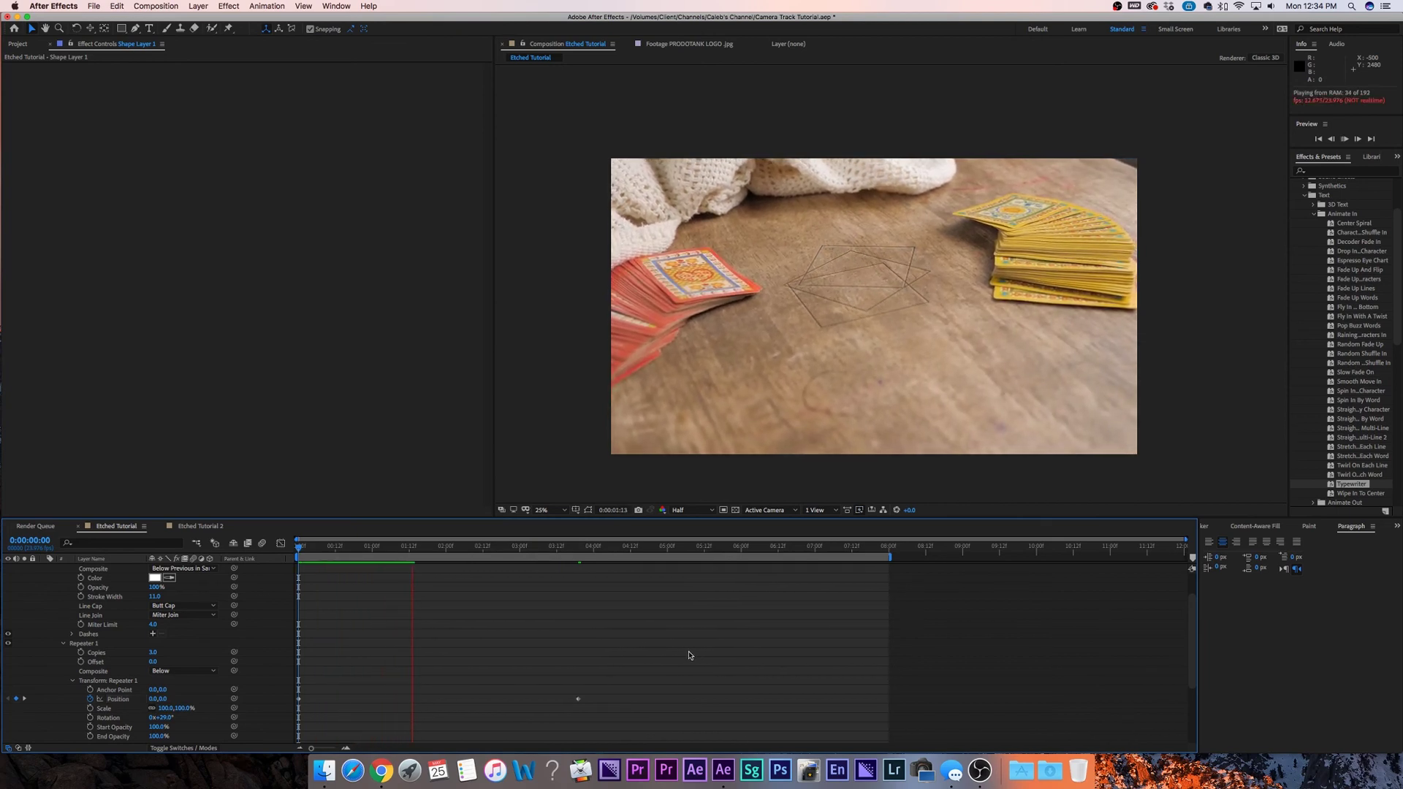
key(space)
Add an empty Path to the shape layer's contents
click(344, 684)
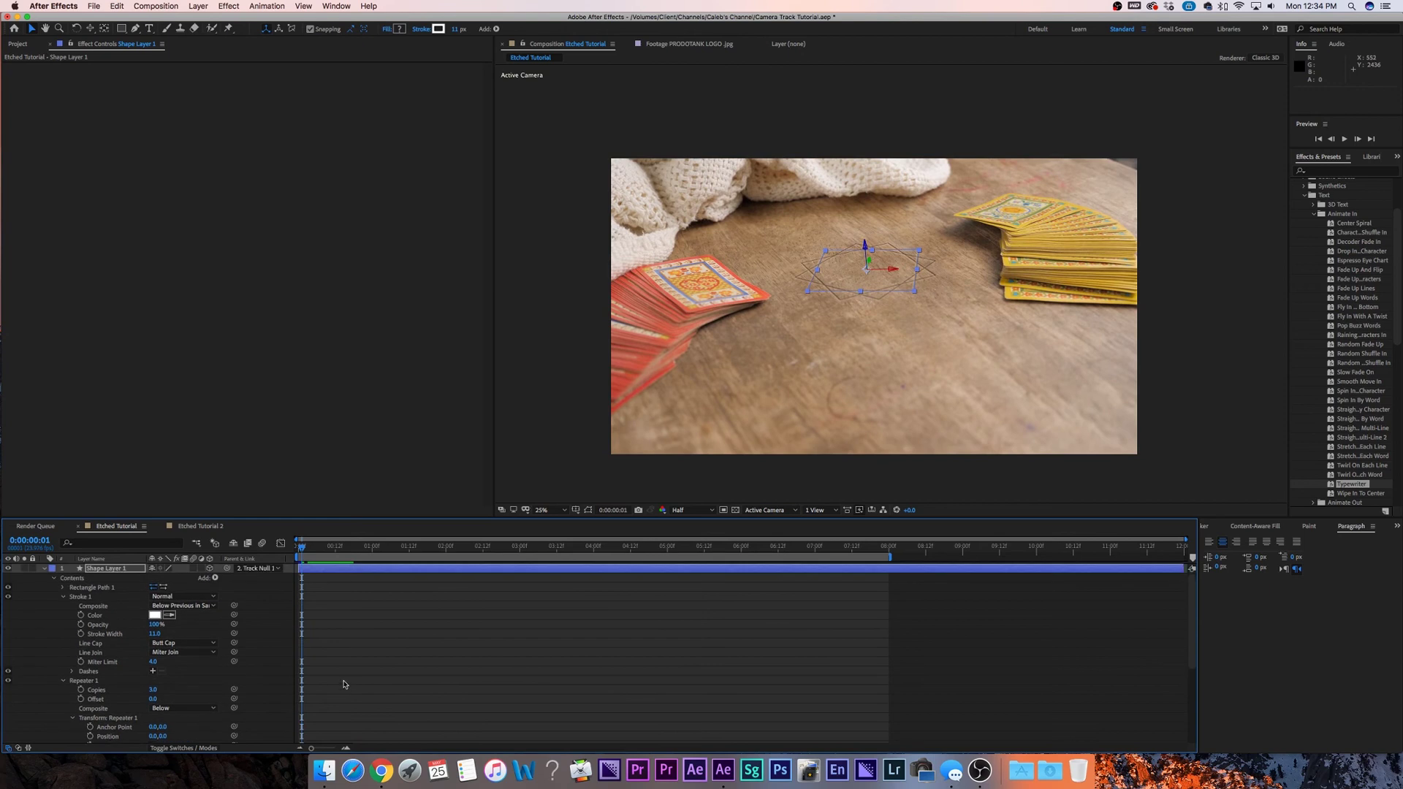
click(212, 578)
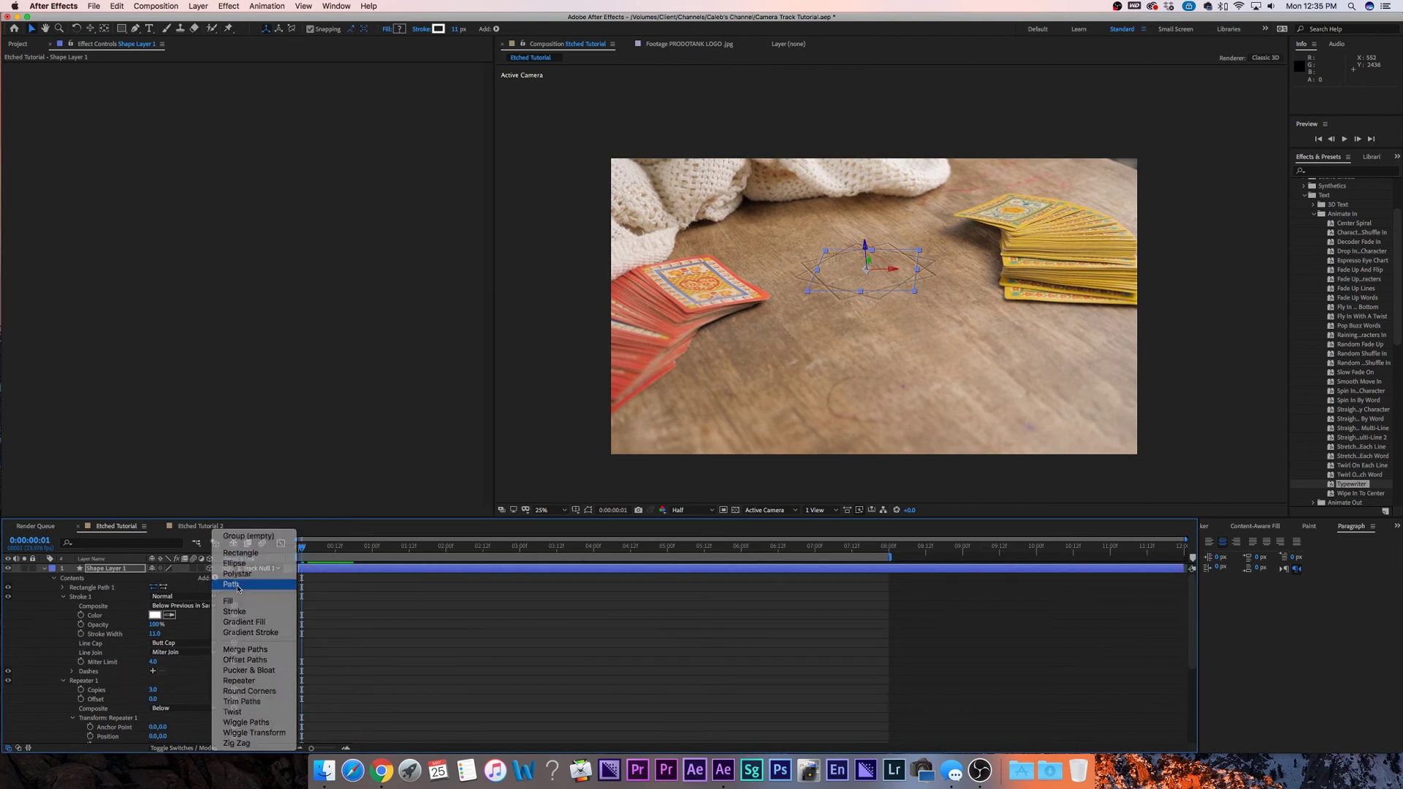
click(232, 585)
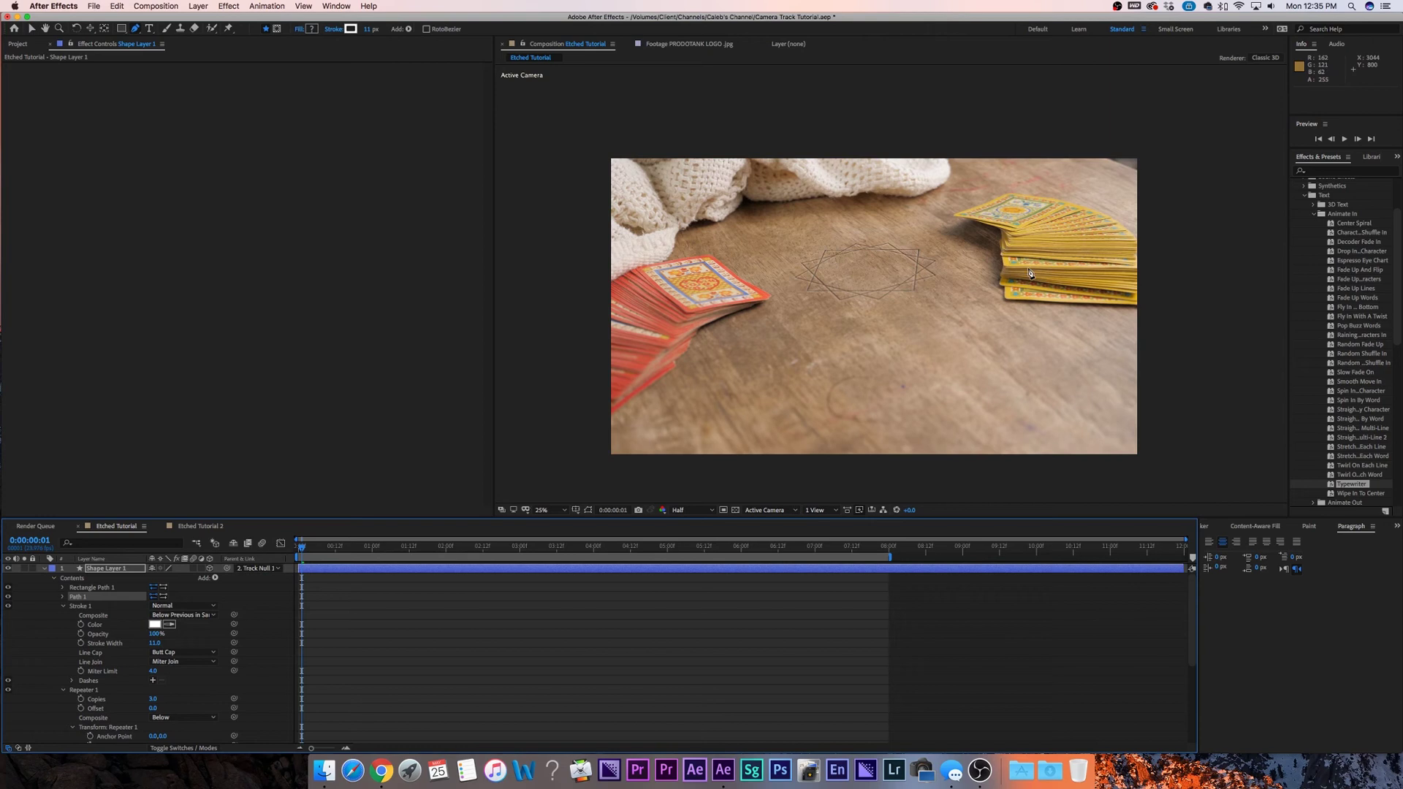
Draw a closed, irregular multi-point outline on the tabletop around the star pattern and deselect the layer
click(911, 219)
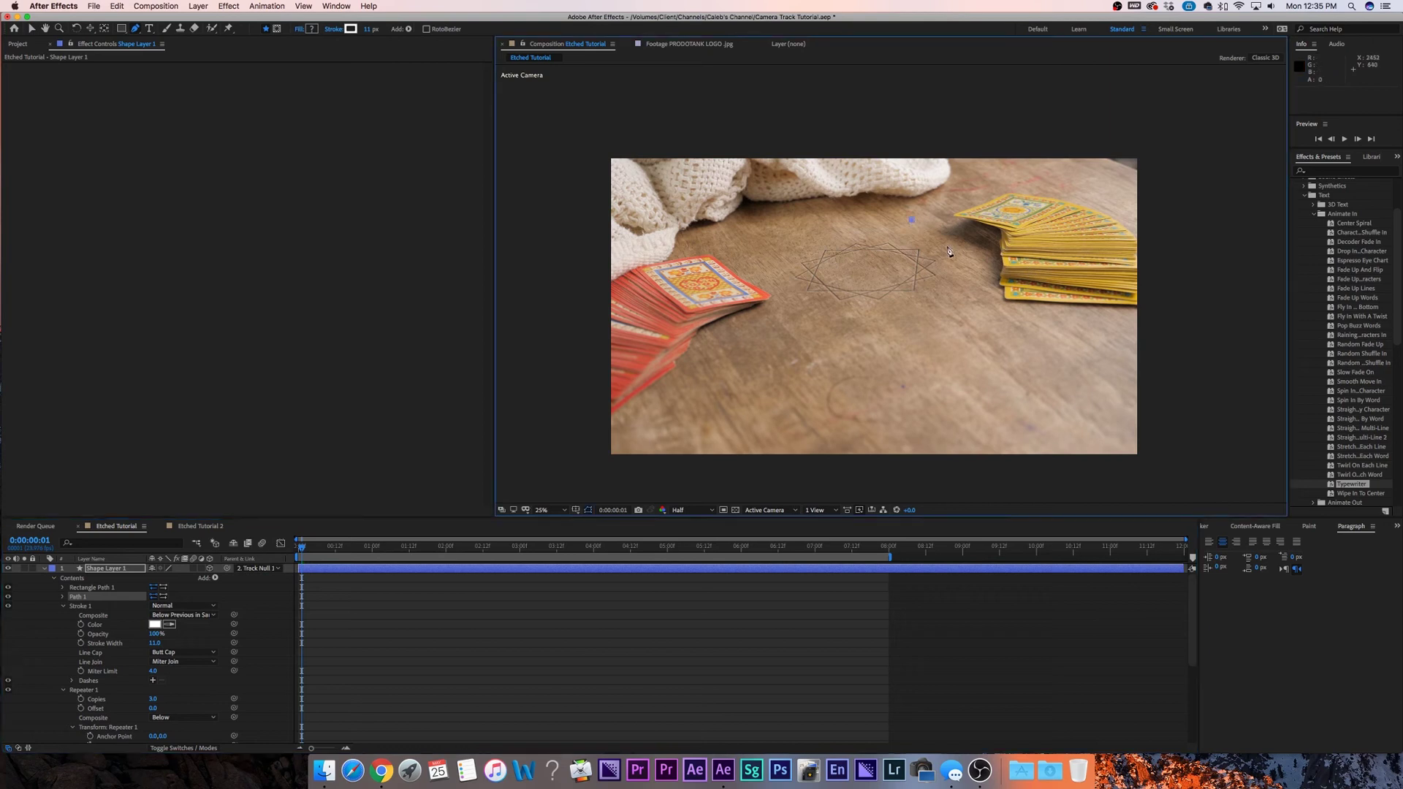
click(978, 289)
click(1079, 323)
click(895, 442)
click(679, 429)
click(669, 396)
click(725, 348)
click(740, 231)
click(830, 217)
click(871, 212)
click(910, 225)
click(944, 678)
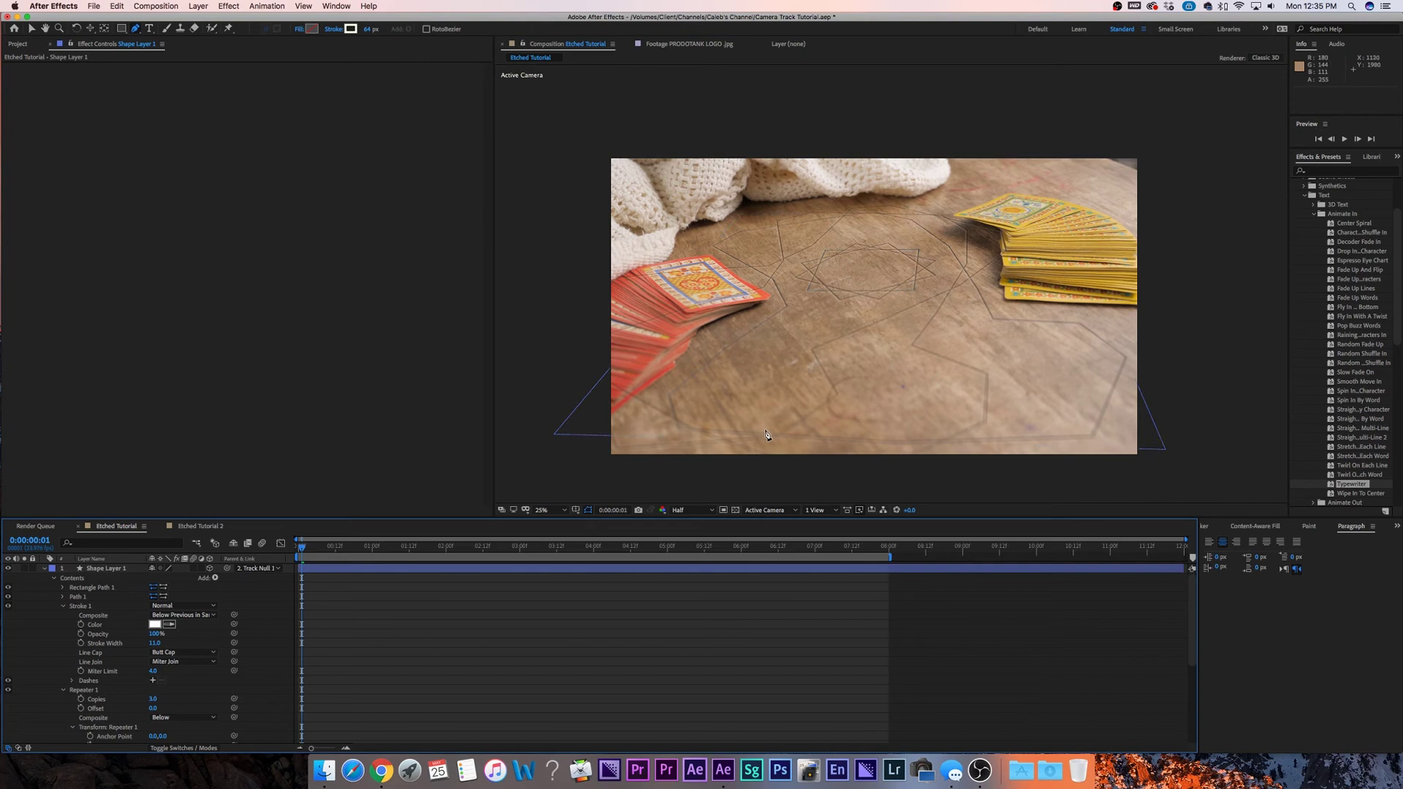
Collapse the shape layer's Stroke settings and preview the drawn outline with the repeated shapes
click(63, 605)
key(space)
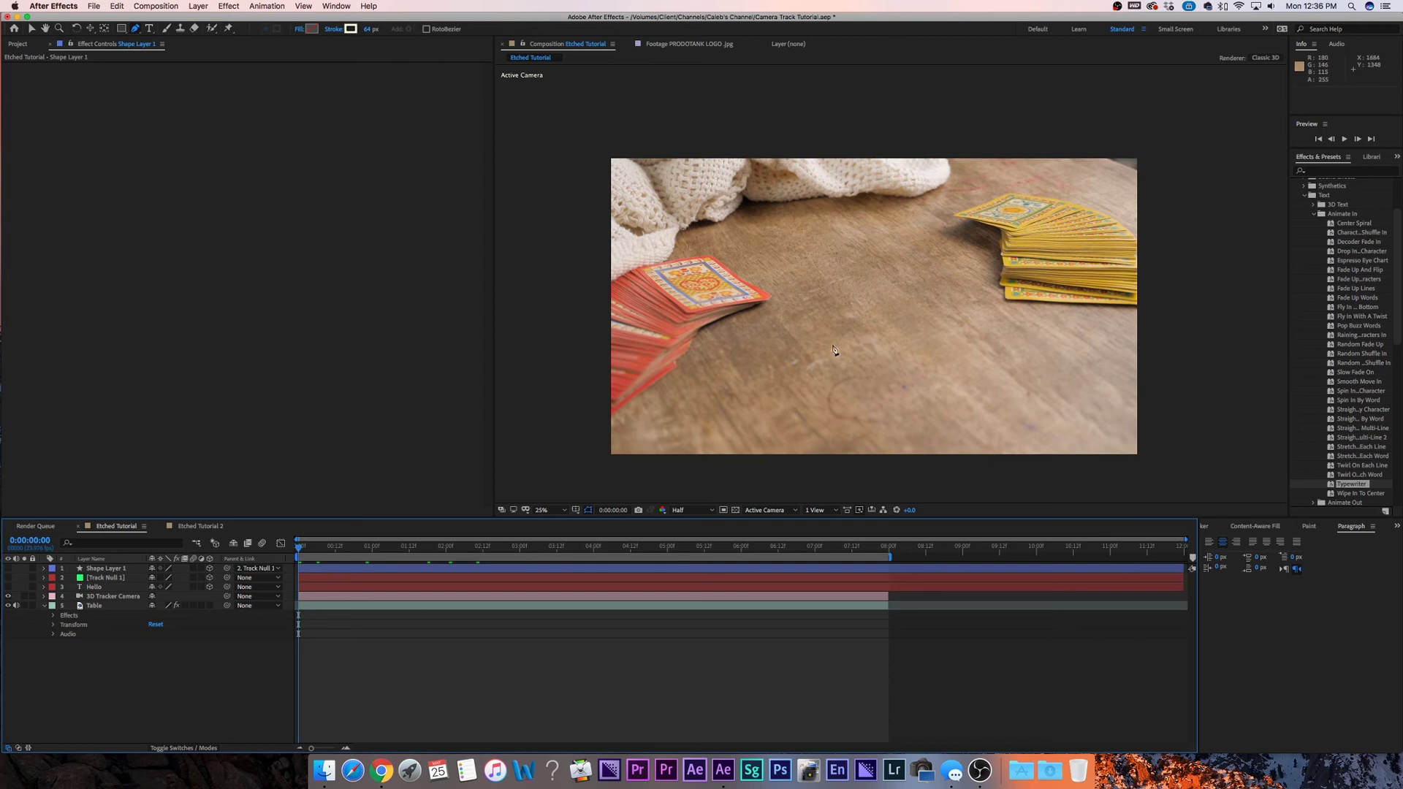
Add the PRODOTANK LOGO .jpg footage from the project to the Etched Tutorial composition
click(20, 45)
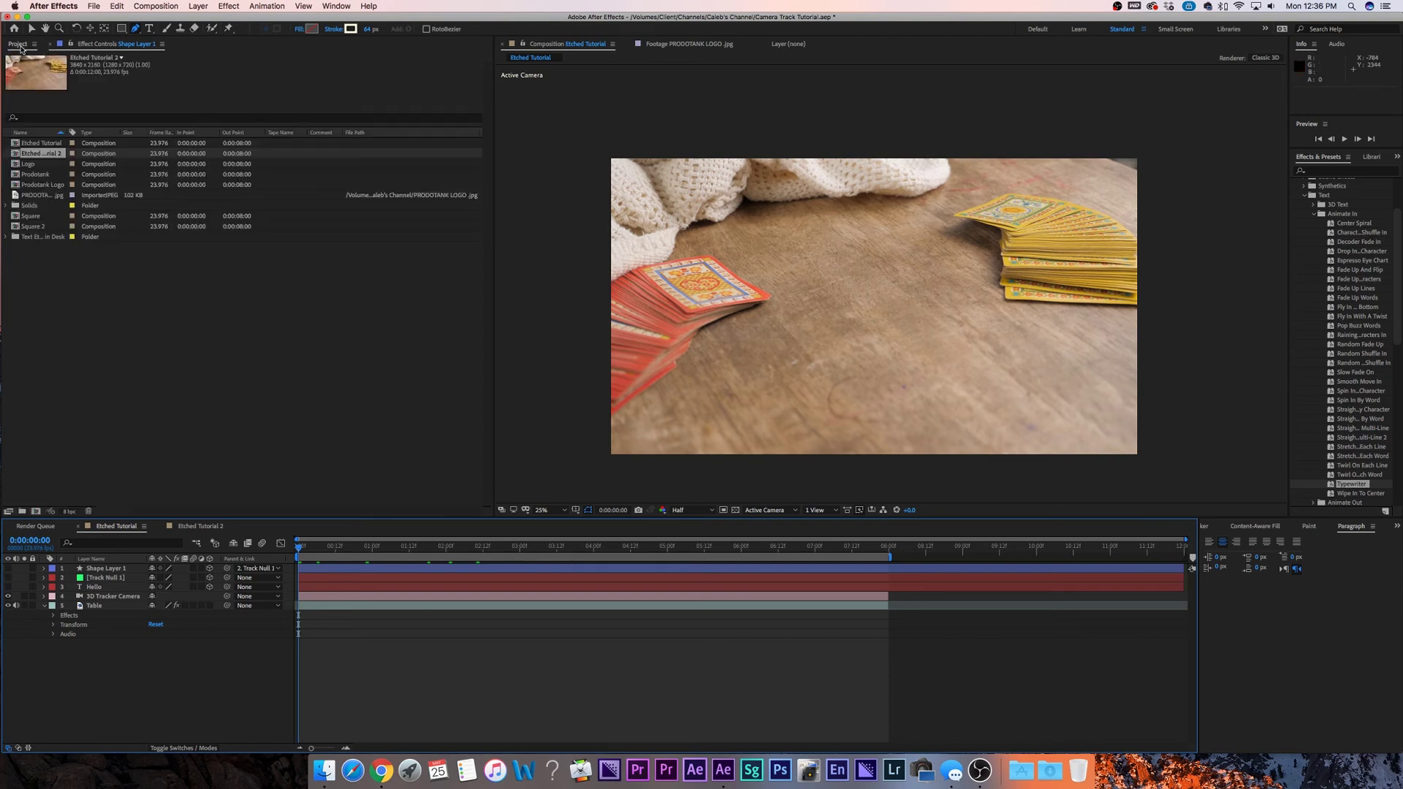
click(29, 196)
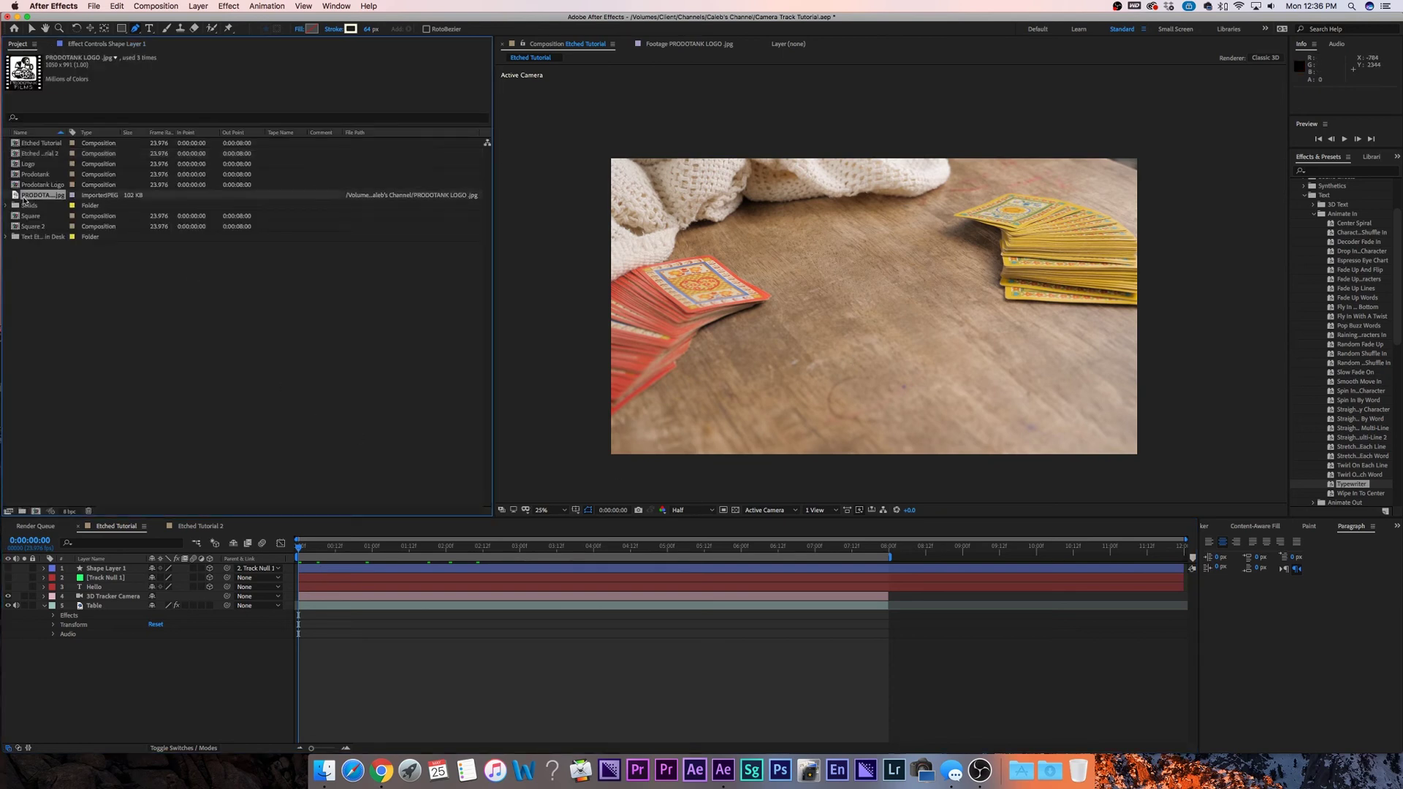
drag(15, 195, 103, 569)
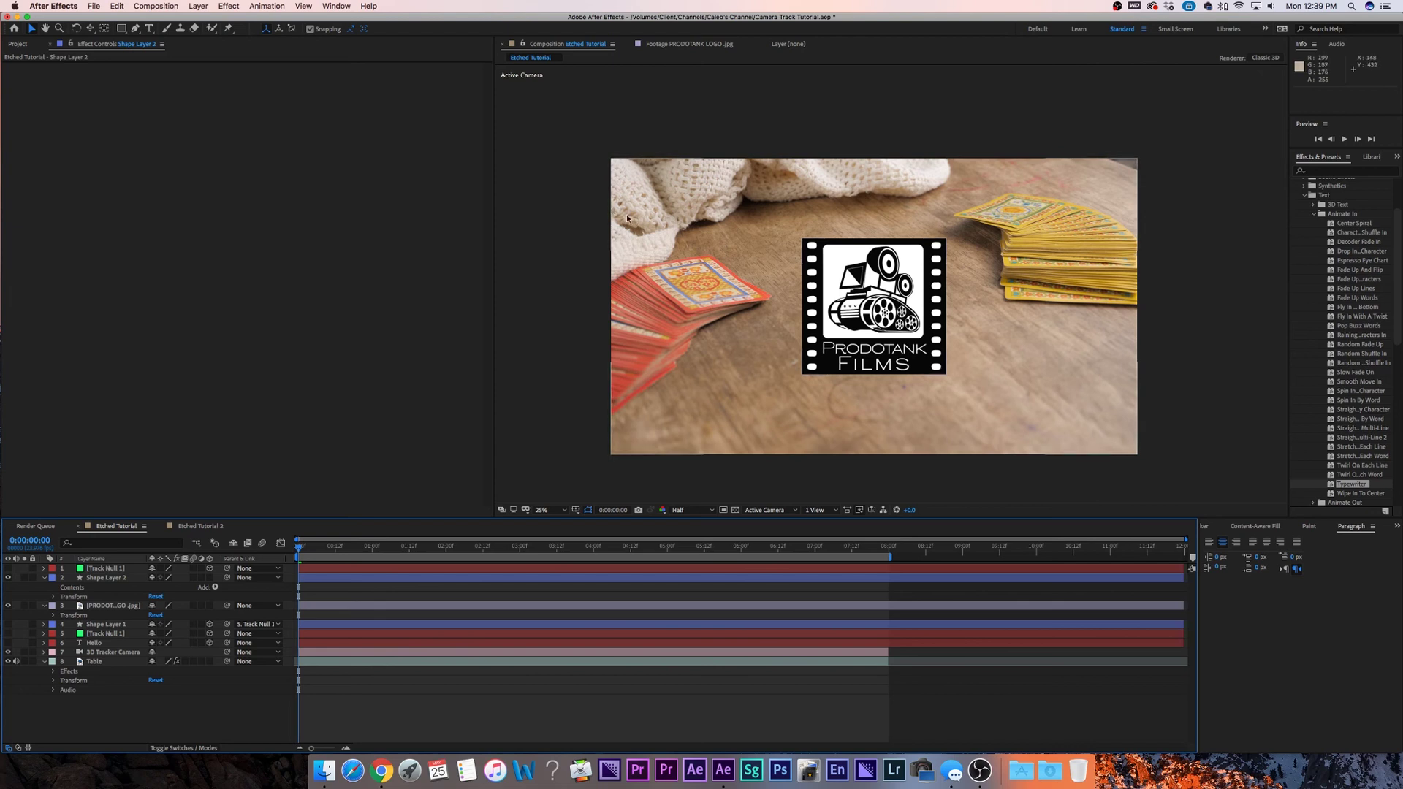
Create a composition-sized black solid named Black Solid and place the logo layer directly above it
click(198, 6)
mouse_move(219, 20)
click(340, 35)
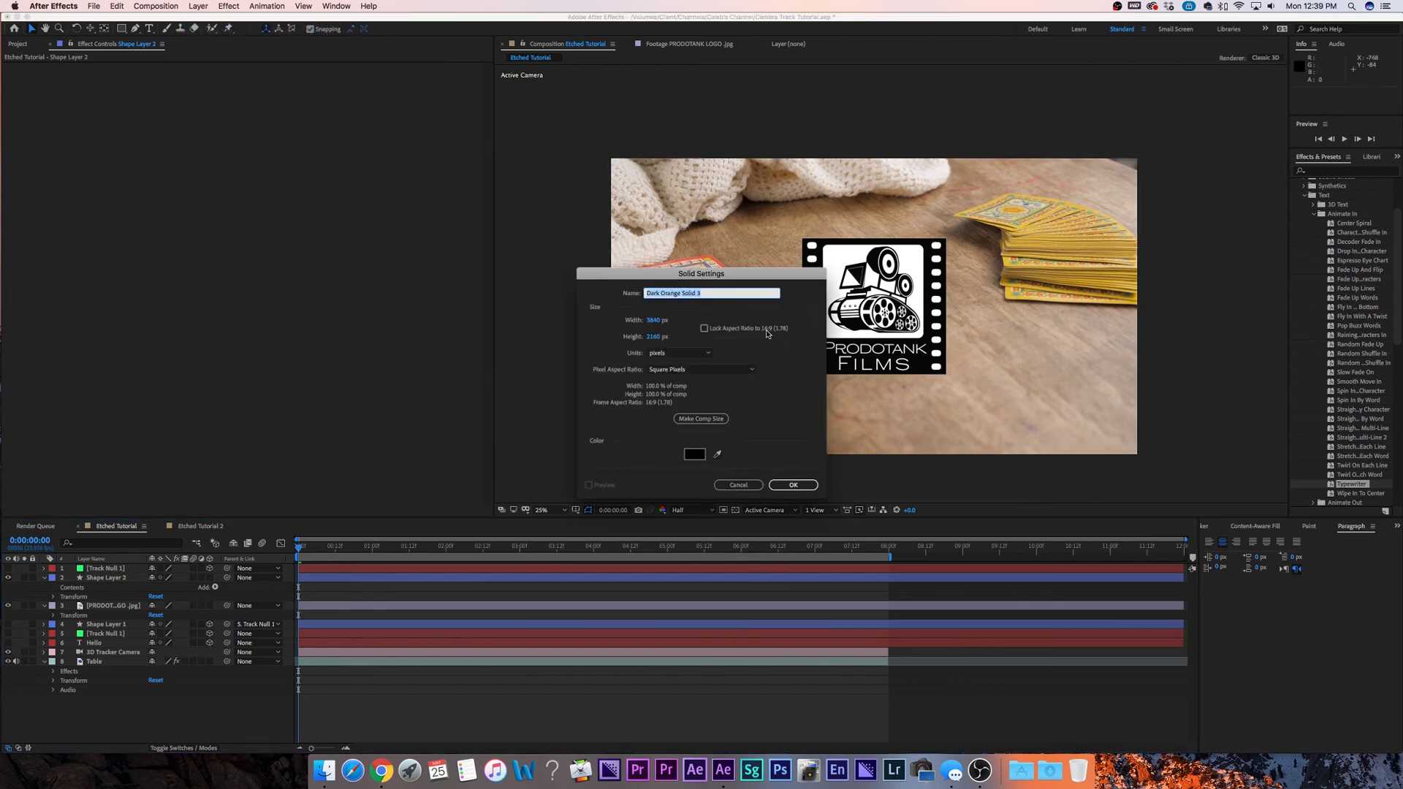
text(Black Solid)
click(793, 485)
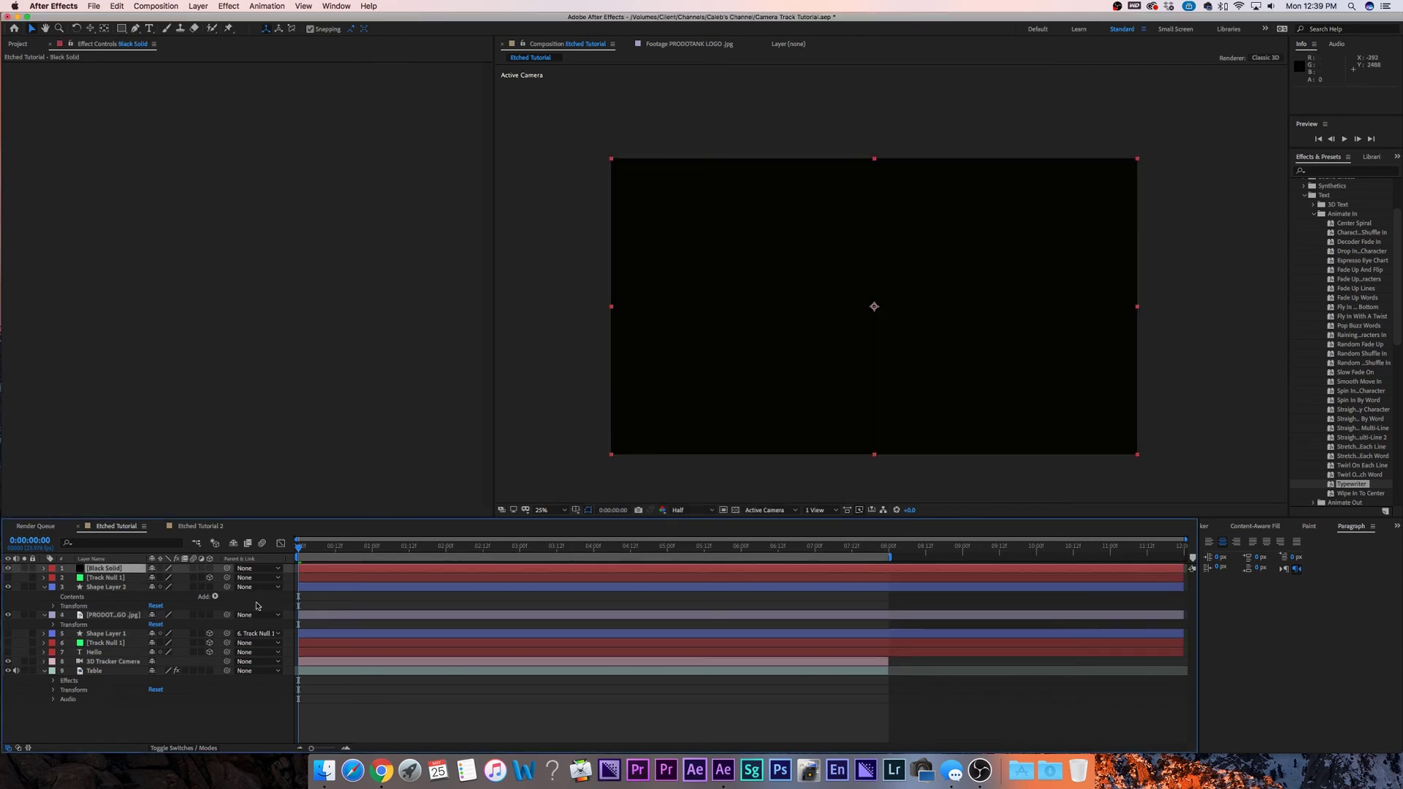
drag(109, 614, 110, 570)
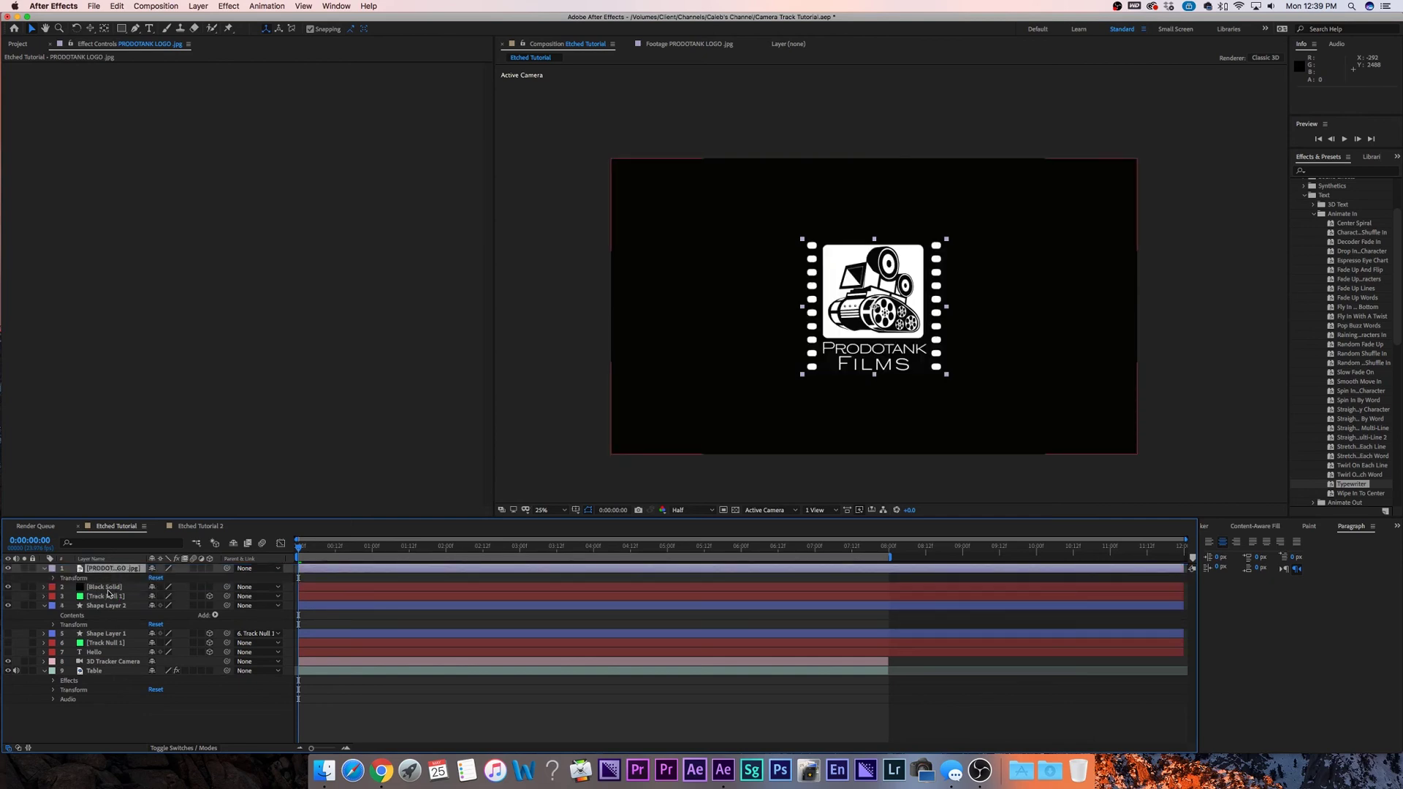
Set Black Solid's track matte to a Luma Matte using the PRODOTANK LOGO .jpg layer
click(113, 588)
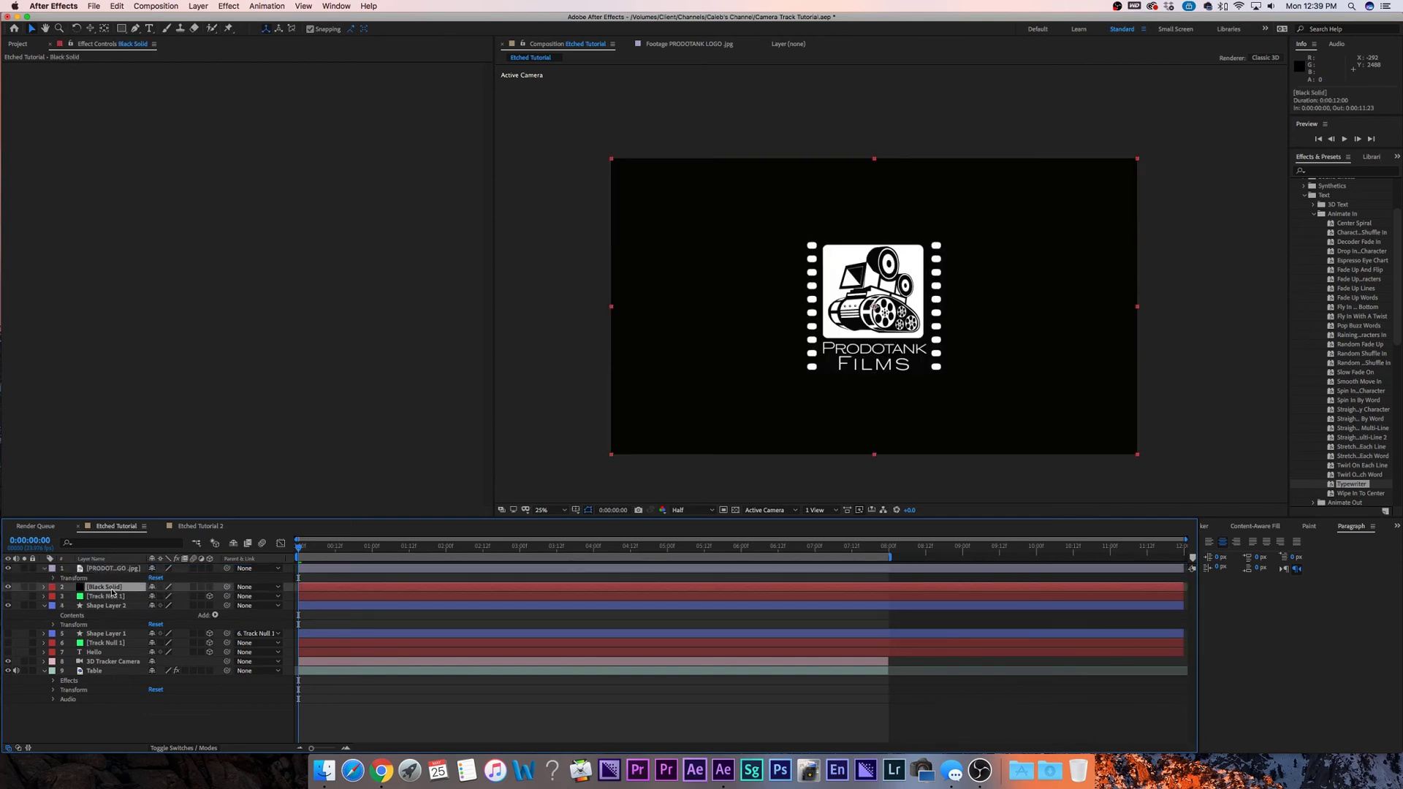
click(179, 748)
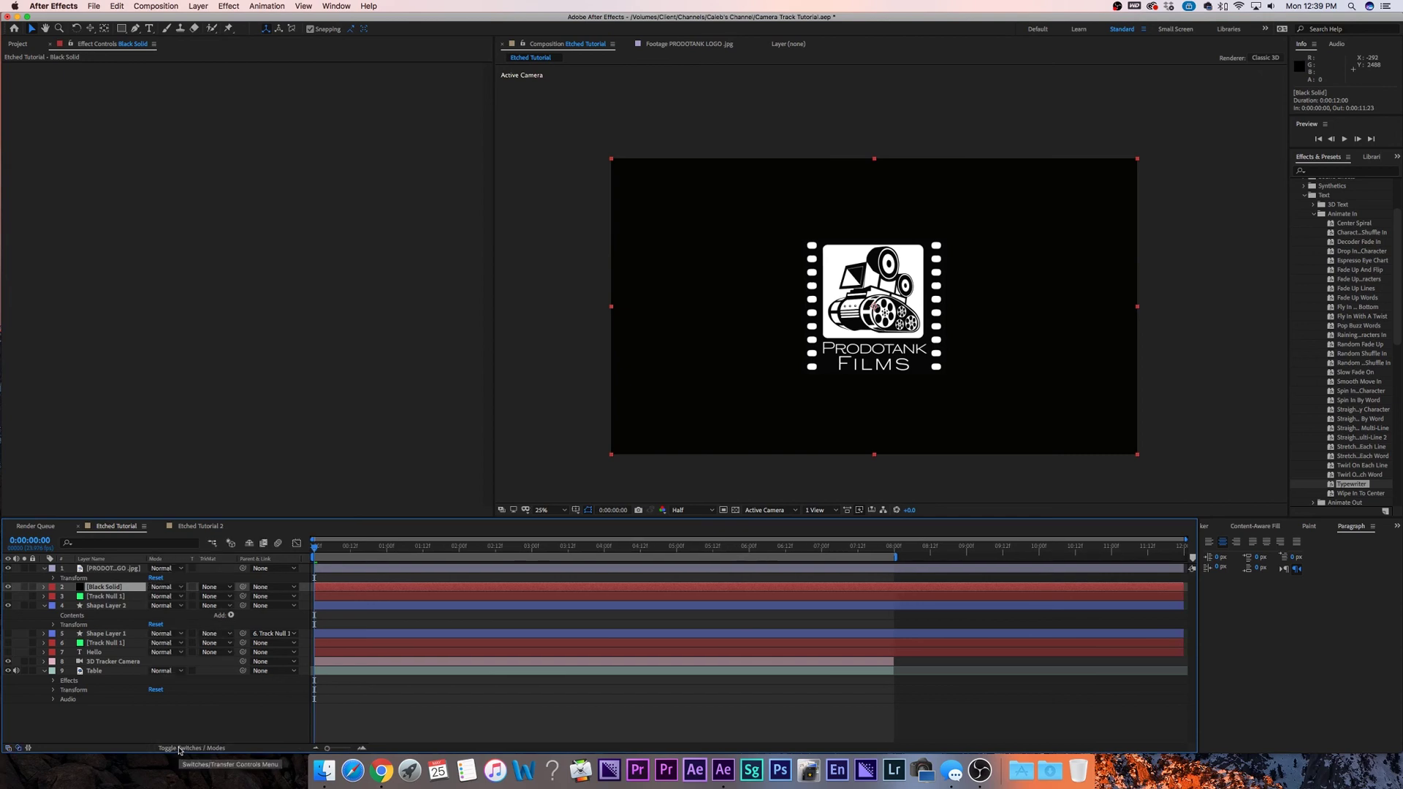
click(229, 588)
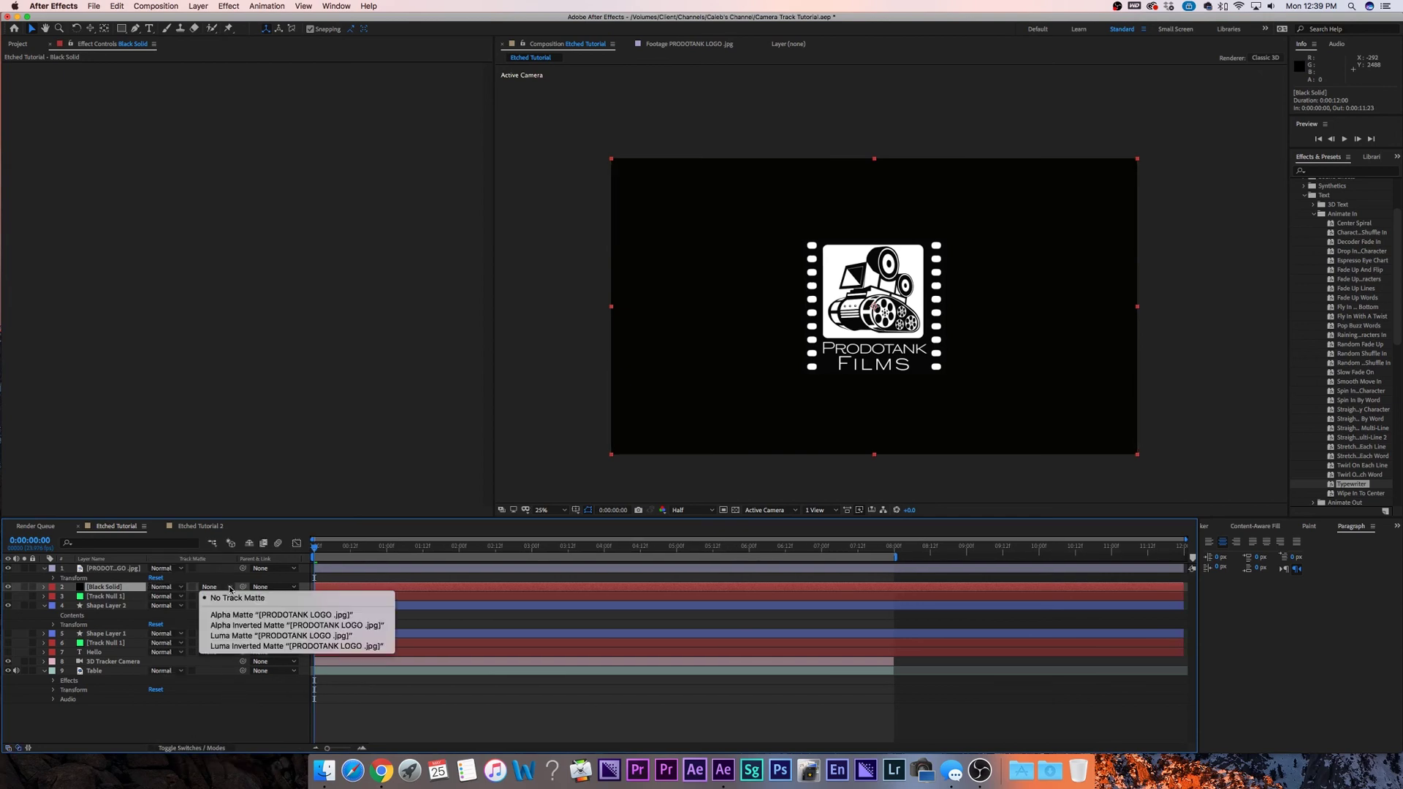
click(232, 637)
Pre-compose the logo image and Black Solid together into a new composition named LOGO, moving all attributes
click(125, 570)
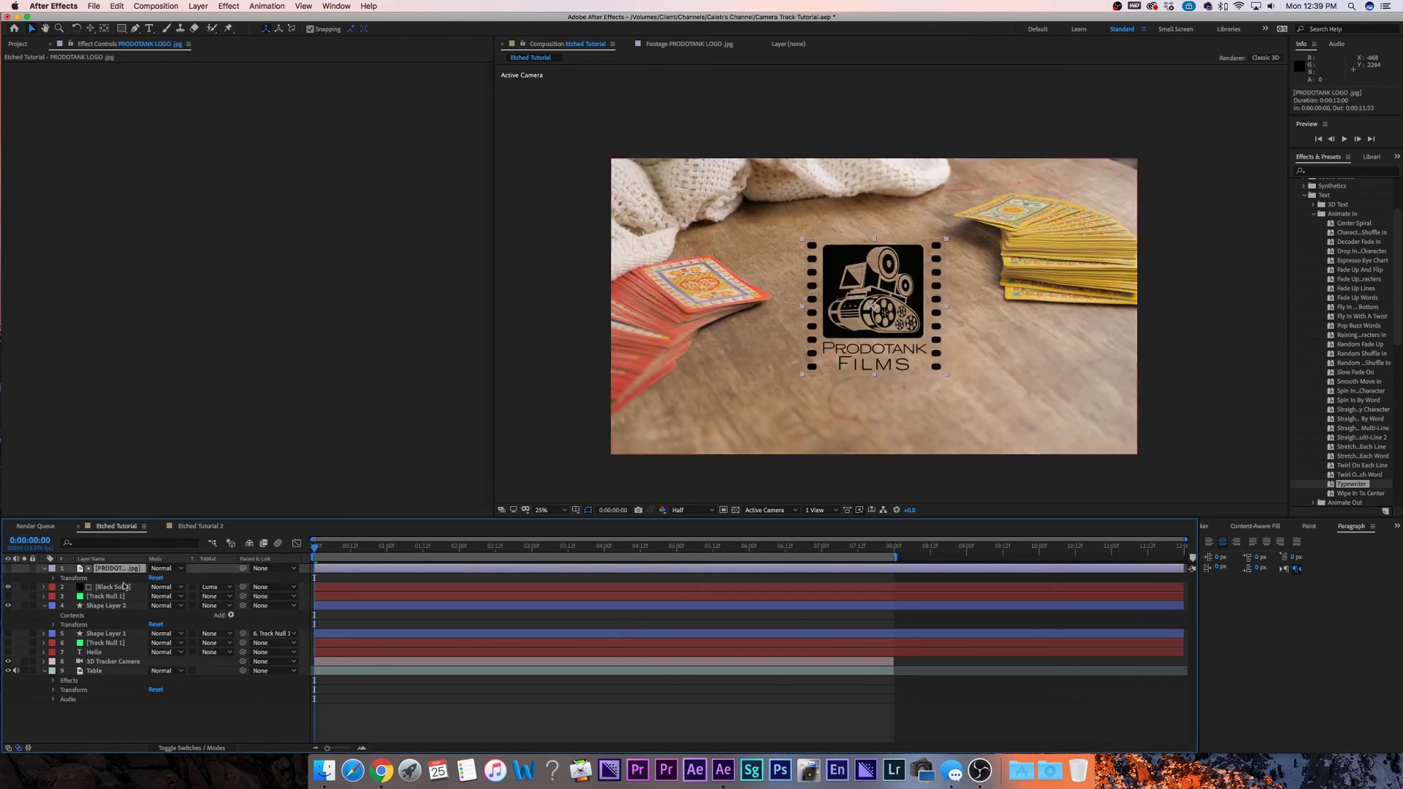
shift+click(121, 588)
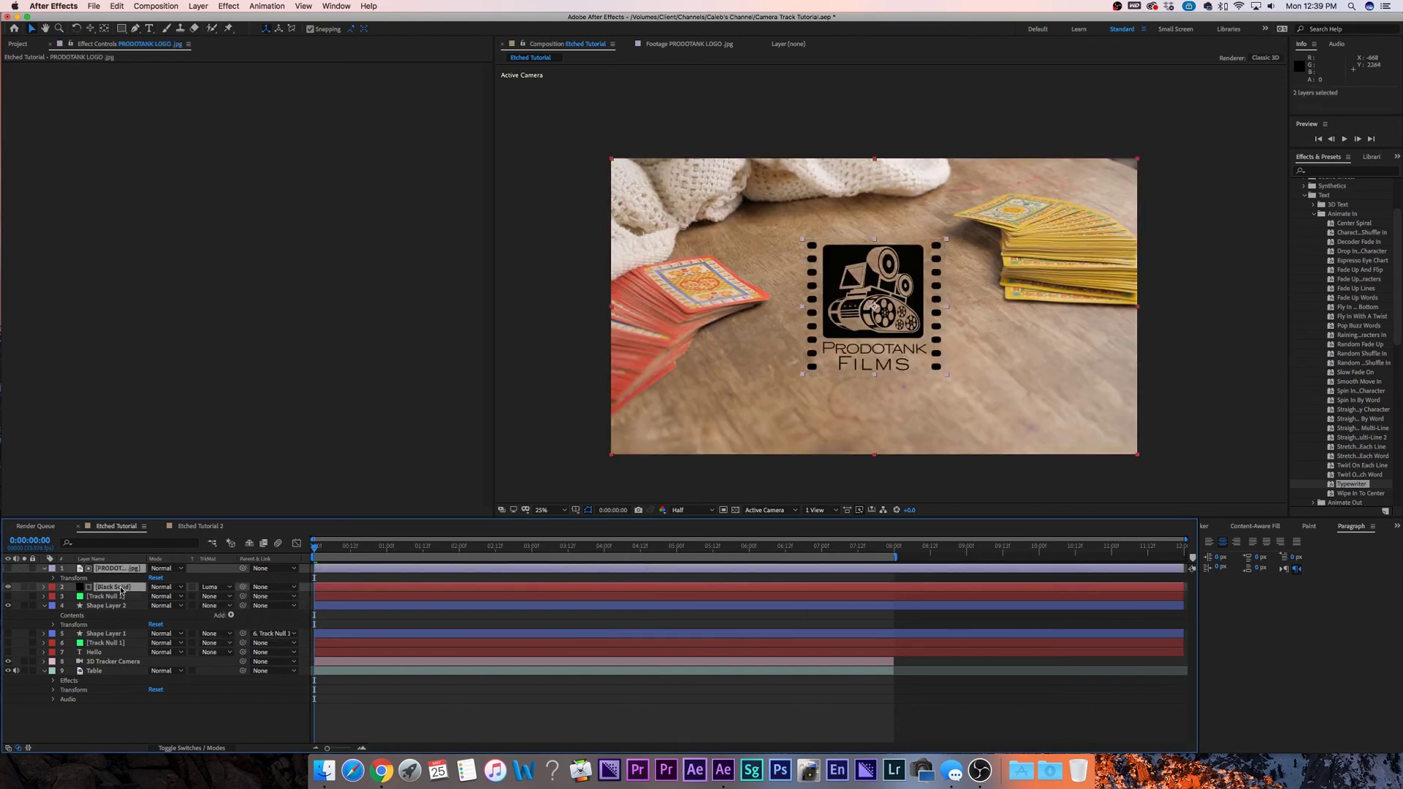
right_click(121, 589)
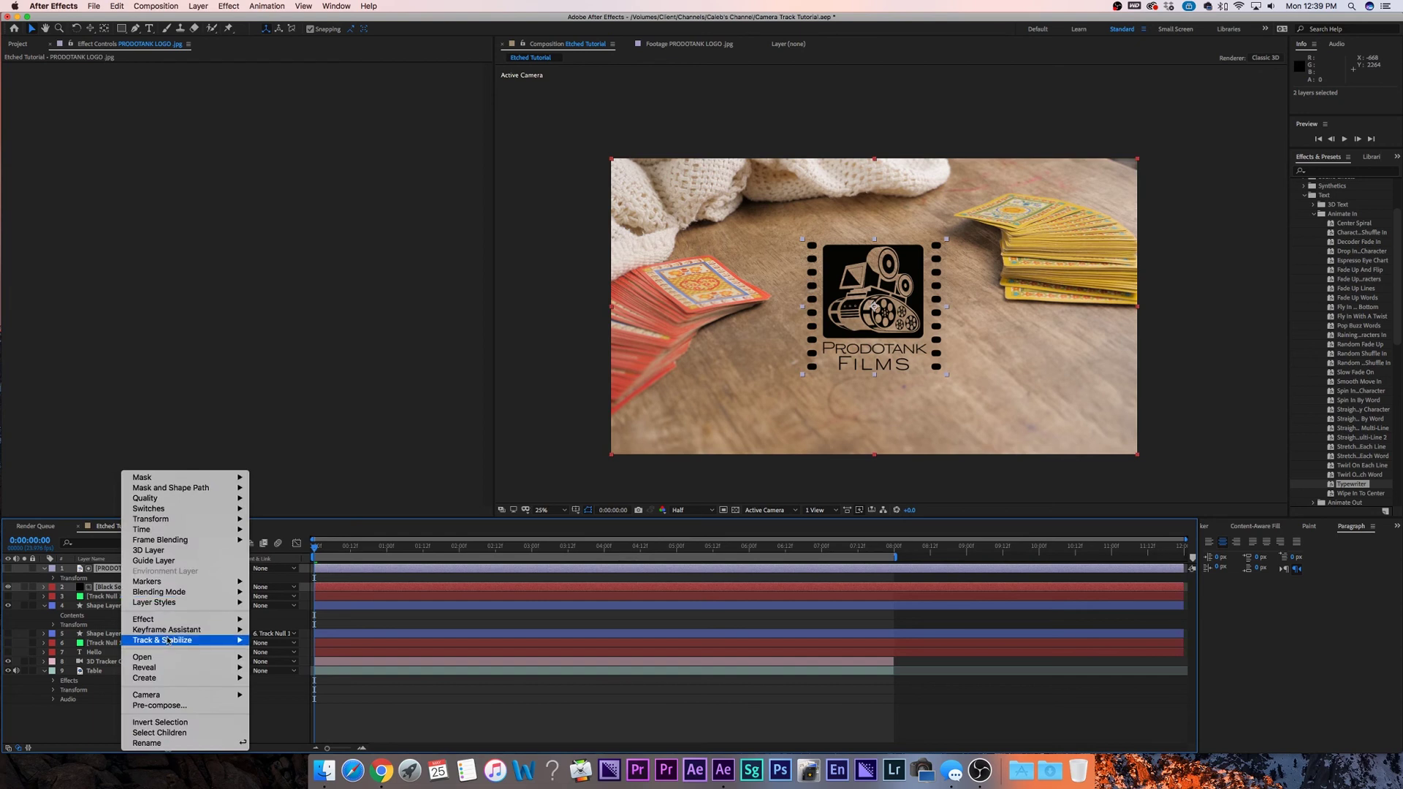
click(163, 704)
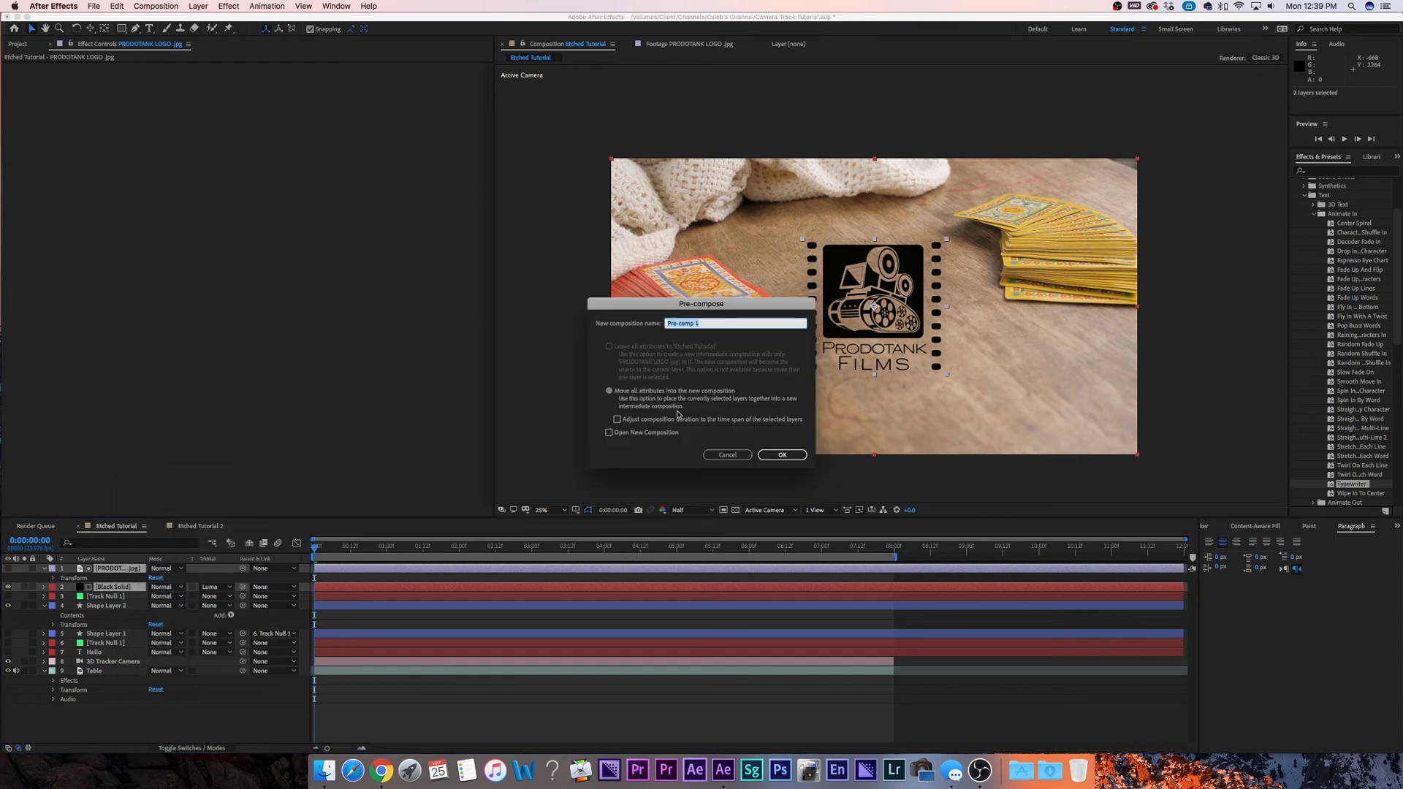
text(LOGO)
click(774, 454)
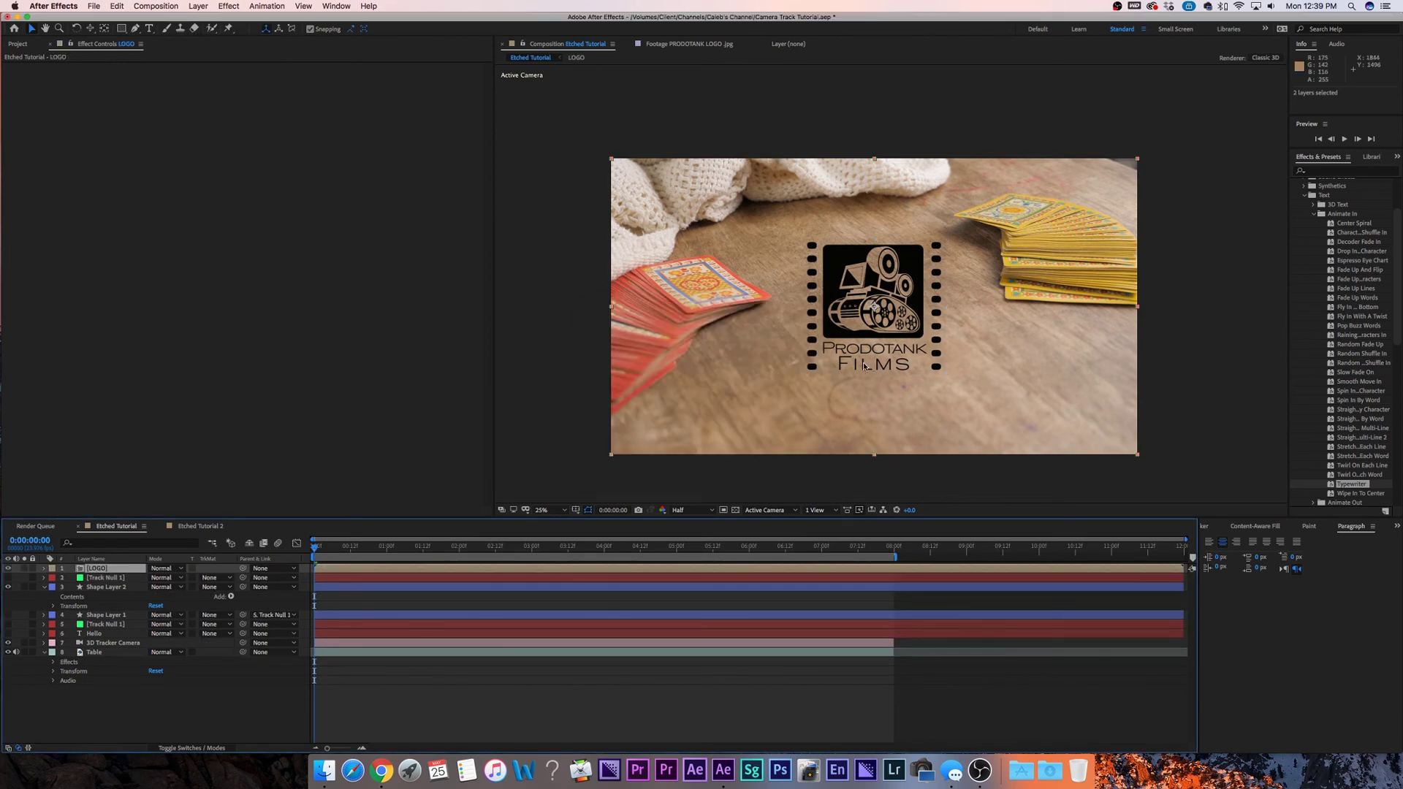
Make the LOGO layer 3D and parent it to the upper Track Null 1, moving it to the null's location
click(193, 750)
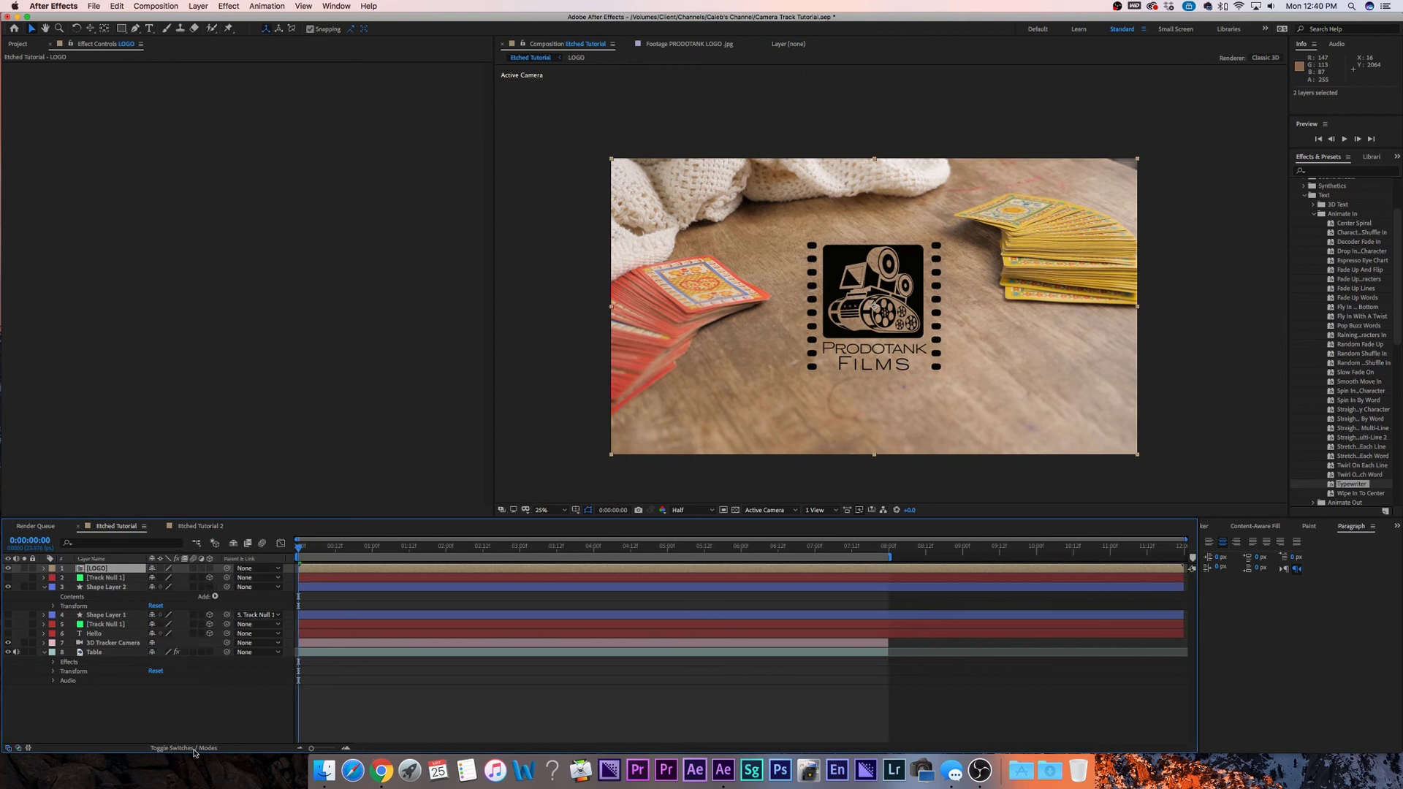
click(210, 569)
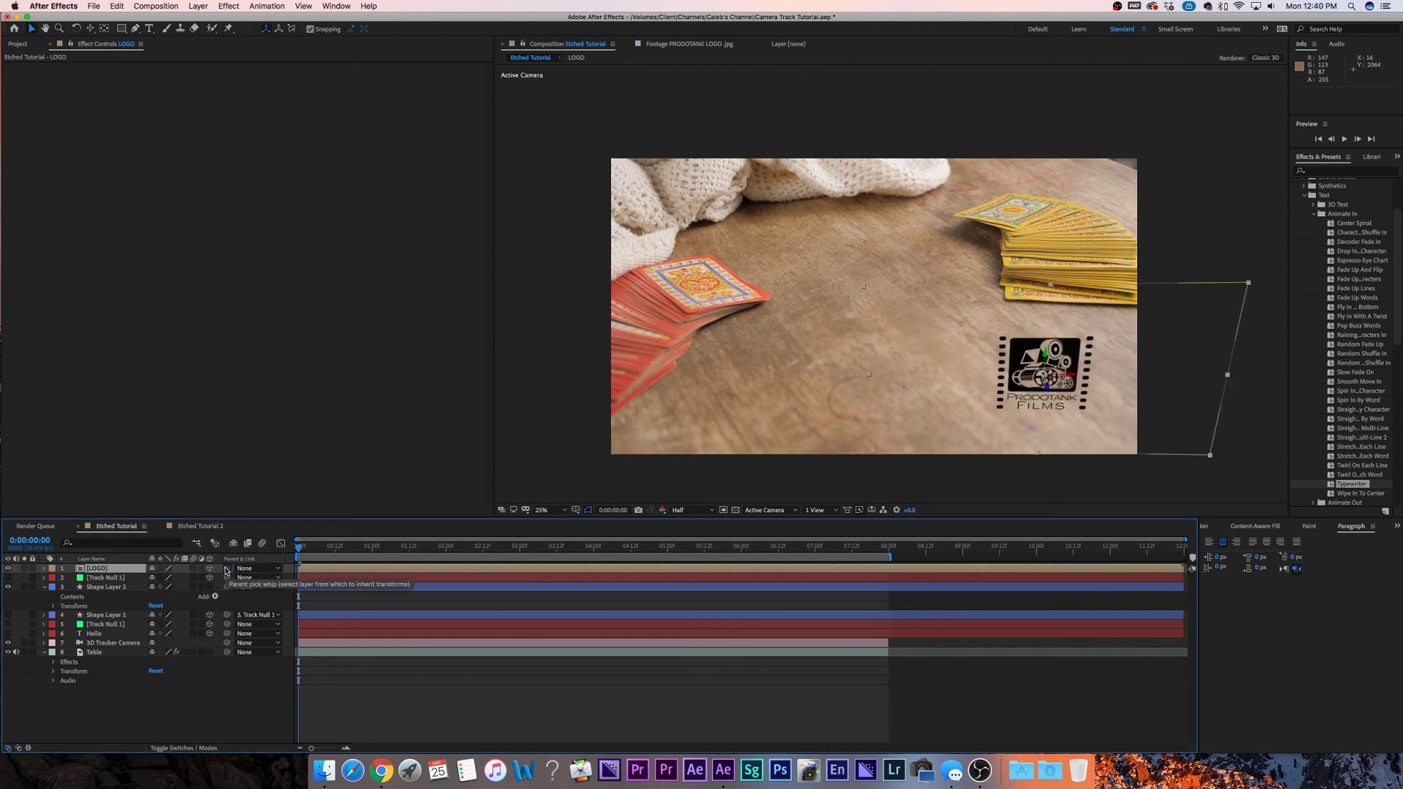
drag(226, 571, 115, 581)
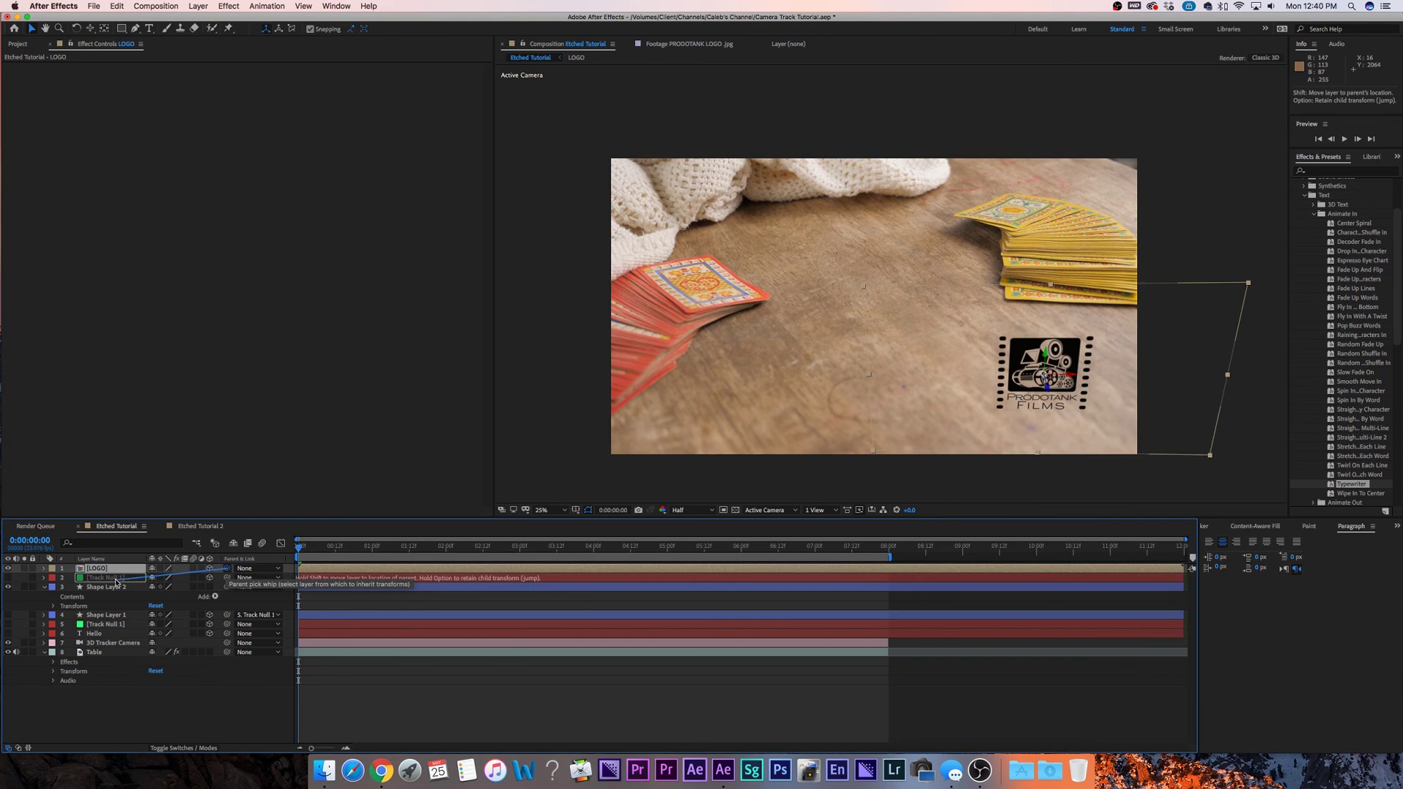
drag(116, 581, 115, 581)
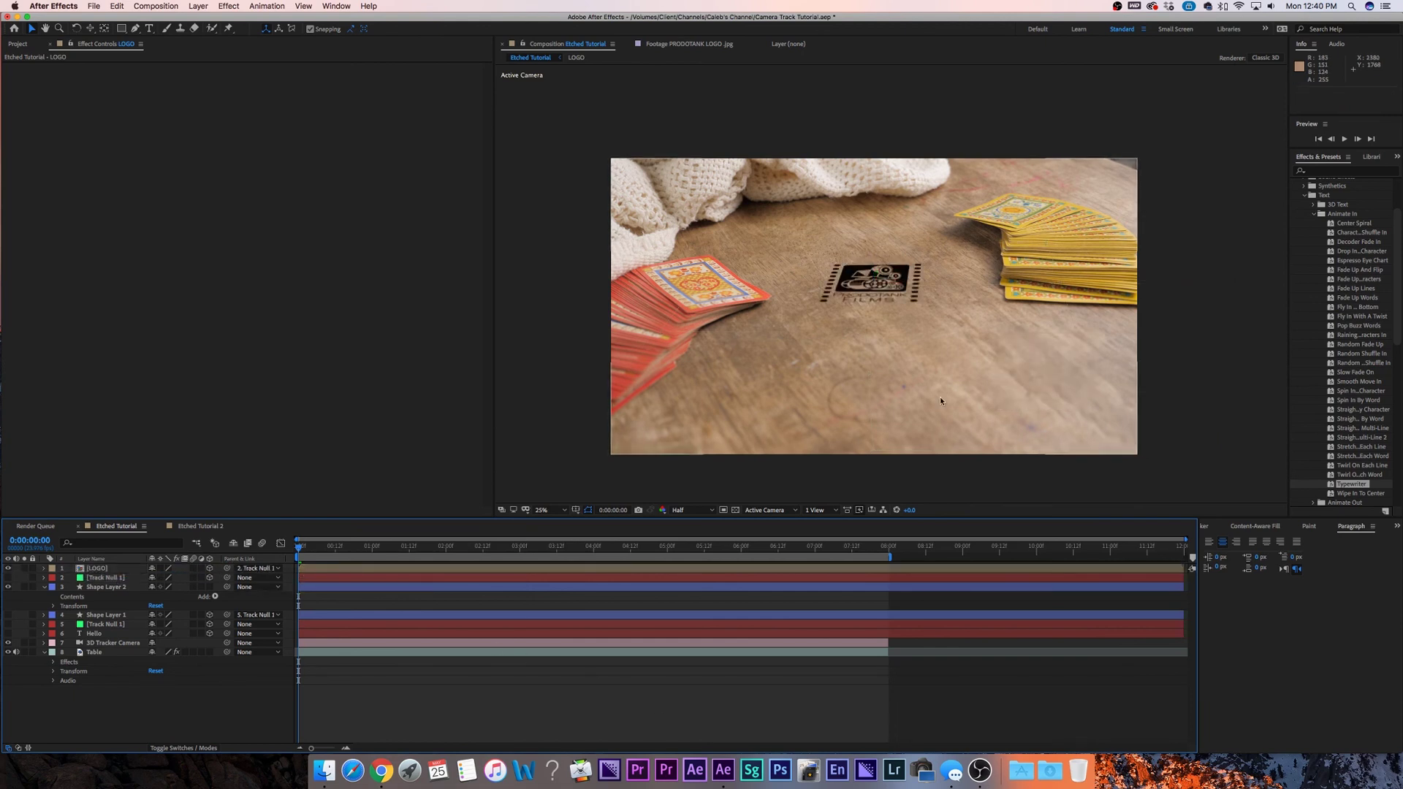
Enlarge the LOGO layer on the tabletop to a scale of about 161% by 201%
scroll(891, 281, up, 2)
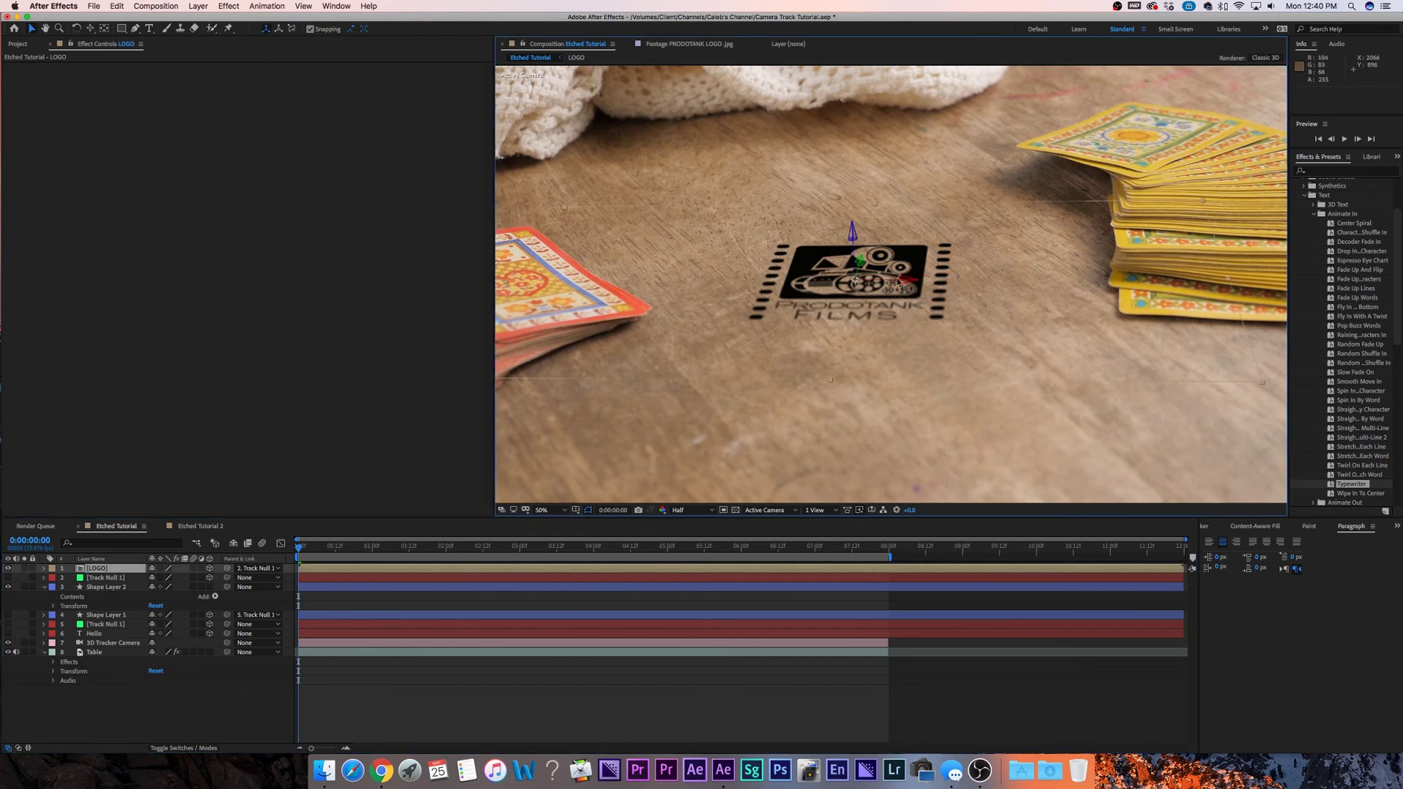
scroll(900, 297, down, 2)
drag(727, 249, 954, 691)
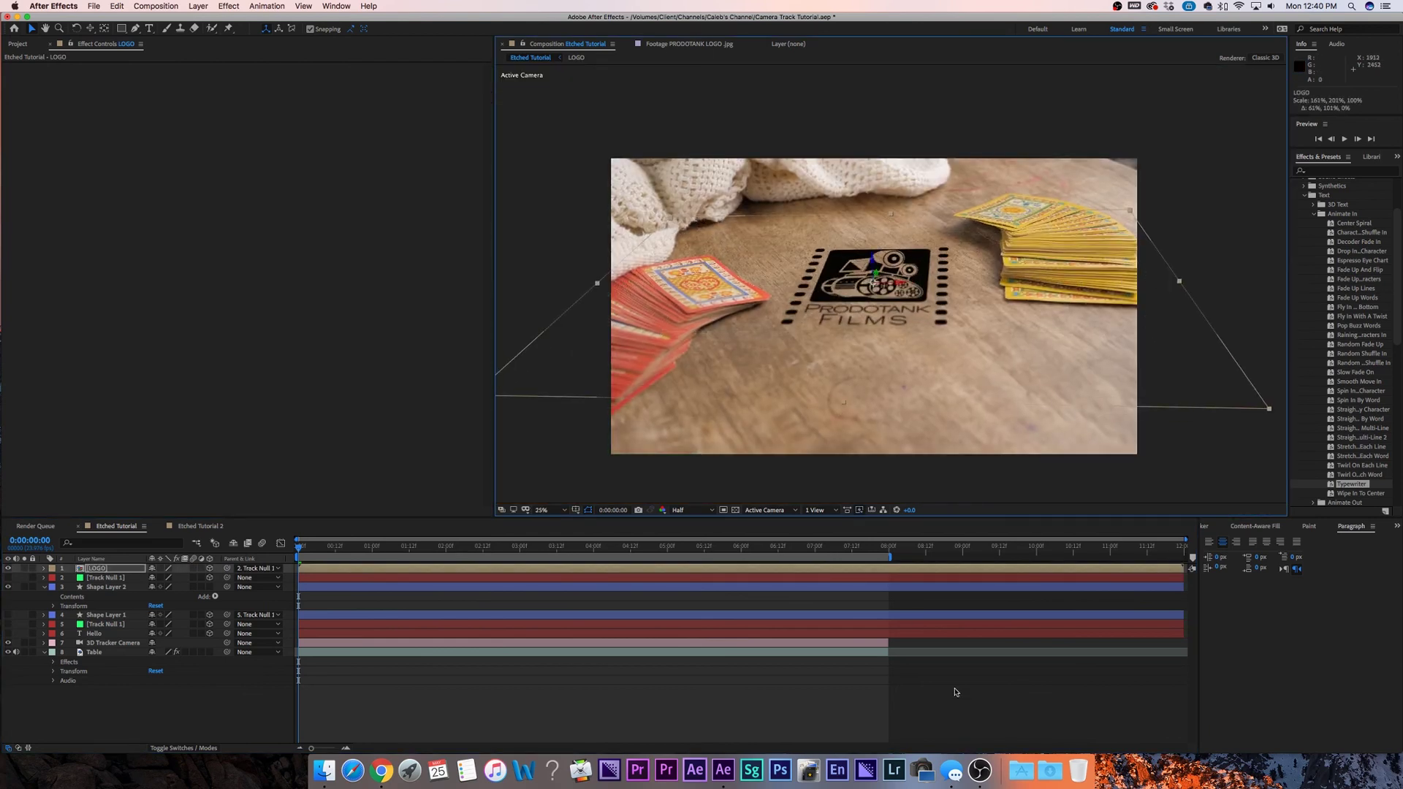
Add an Inner Shadow to LOGO with 0% Fill Opacity, a 66° angle, distance 8 and size 12
right_click(106, 571)
mouse_move(168, 602)
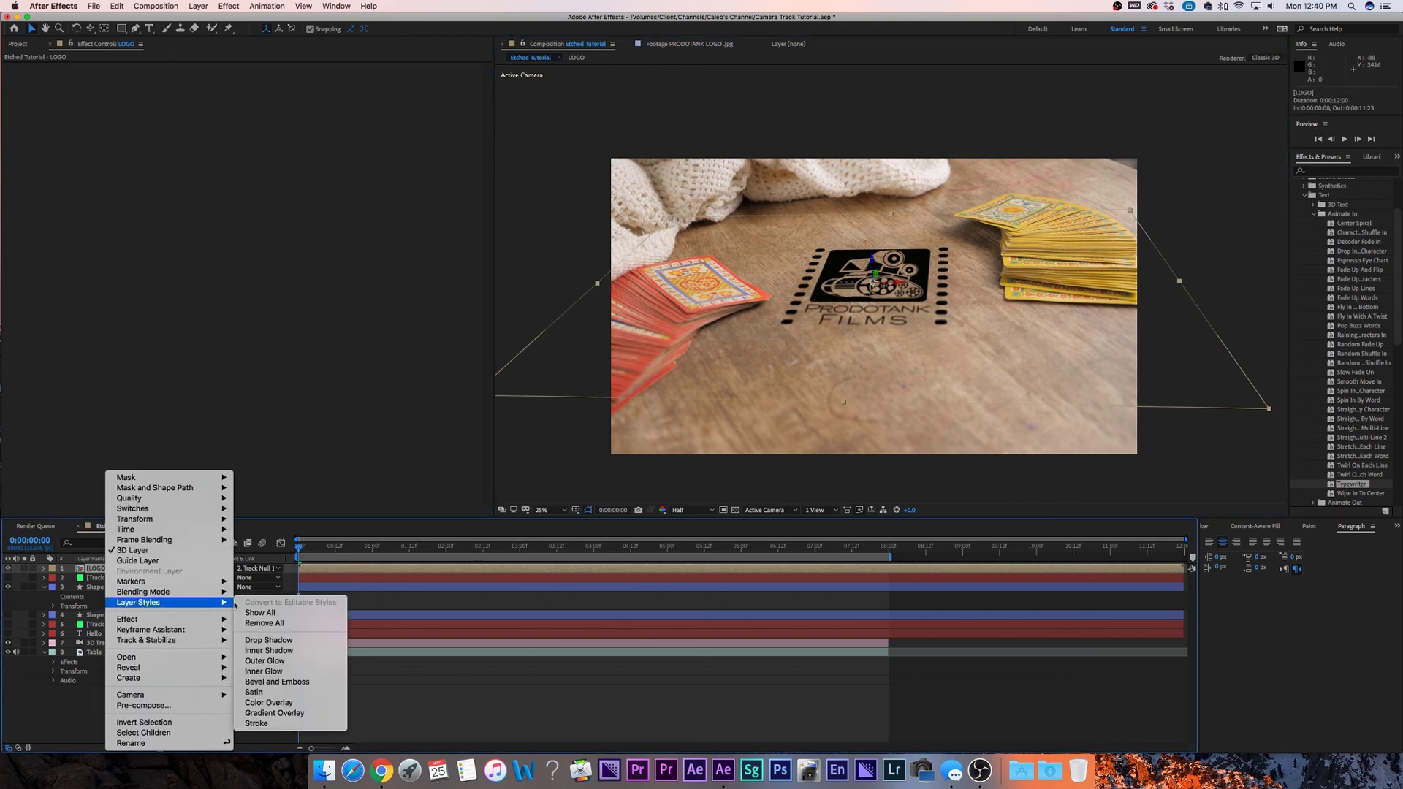
click(269, 650)
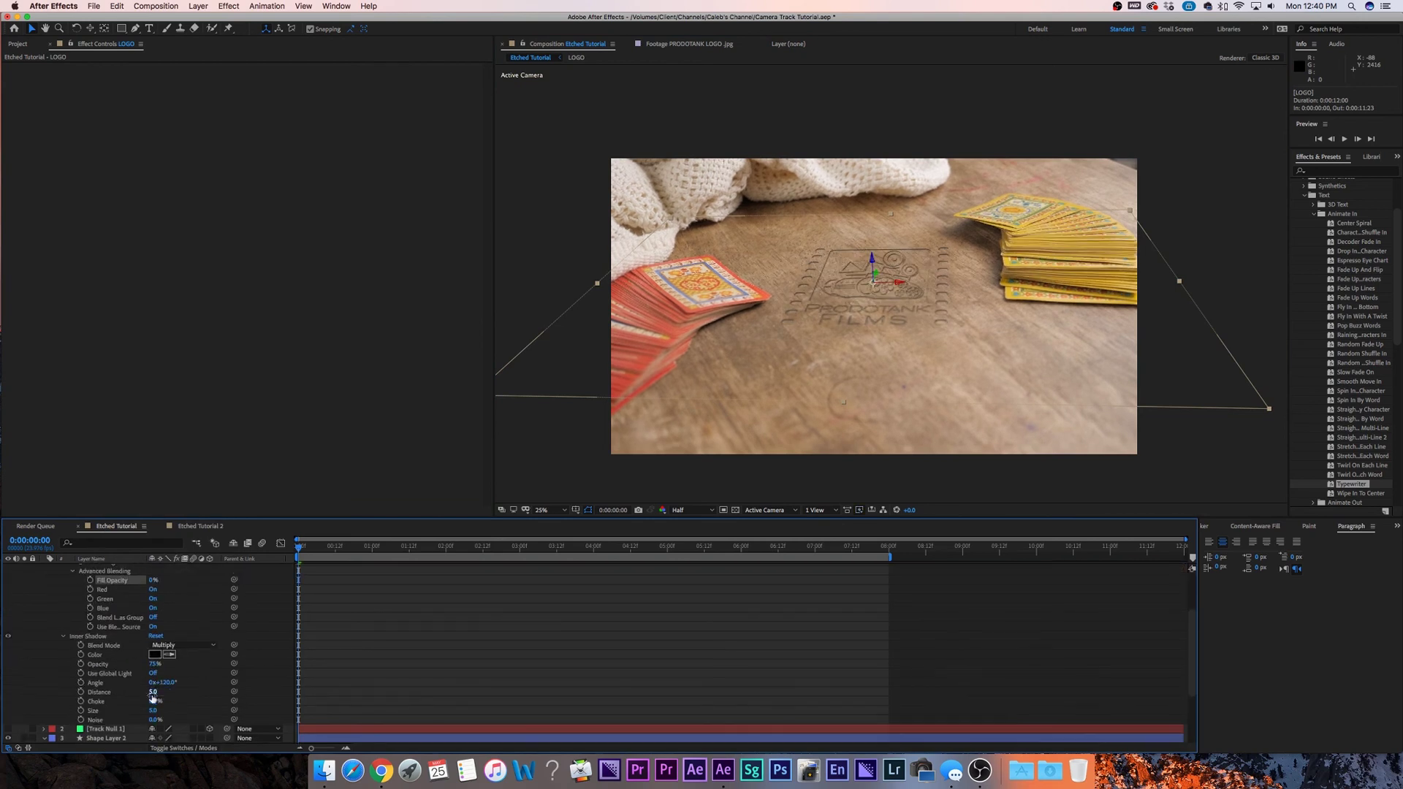
scroll(917, 363, up, 2)
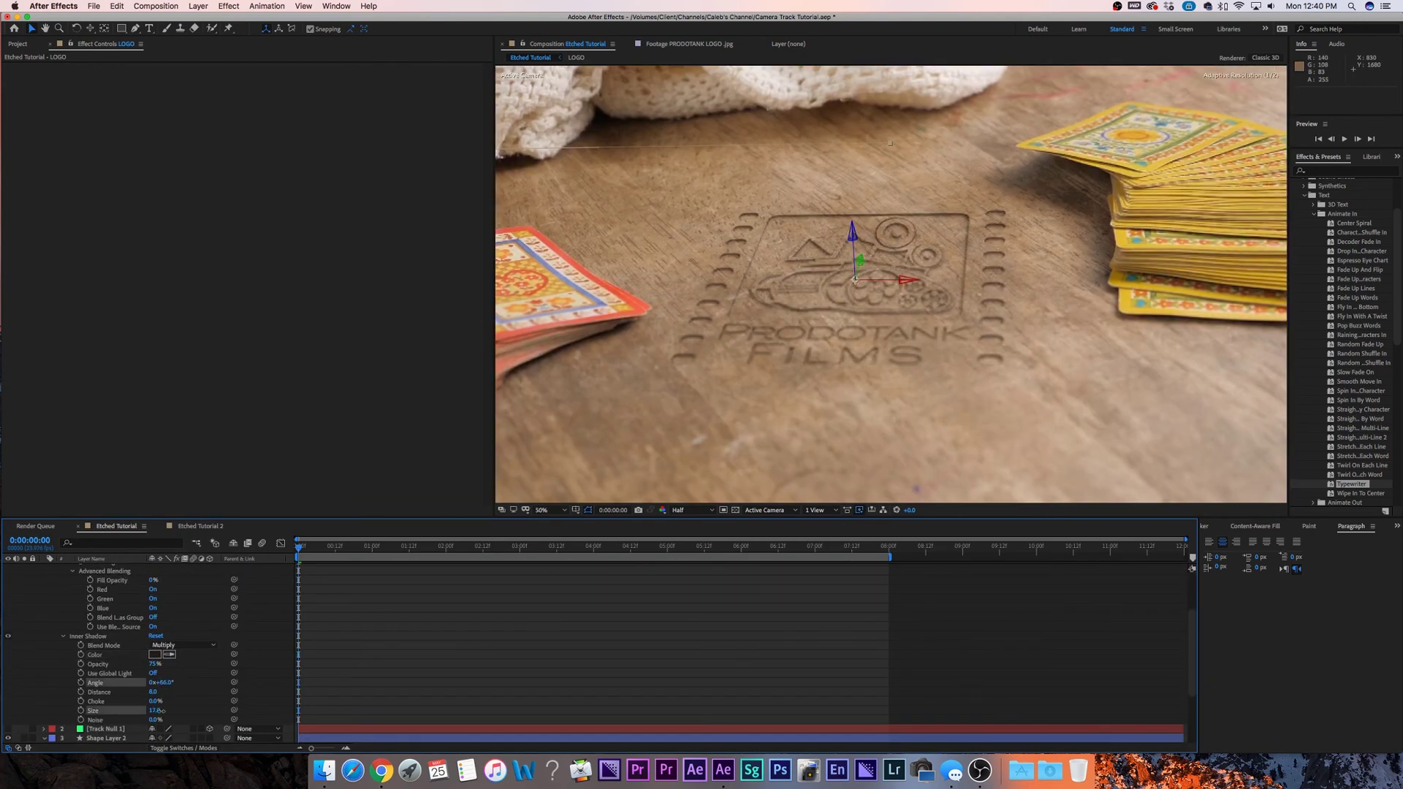
Add a Drop Shadow to LOGO with Screen blend mode, a light tan color and a 33° angle, and preview the etched logo
scroll(146, 643, up, 4)
right_click(106, 568)
mouse_move(154, 604)
click(266, 639)
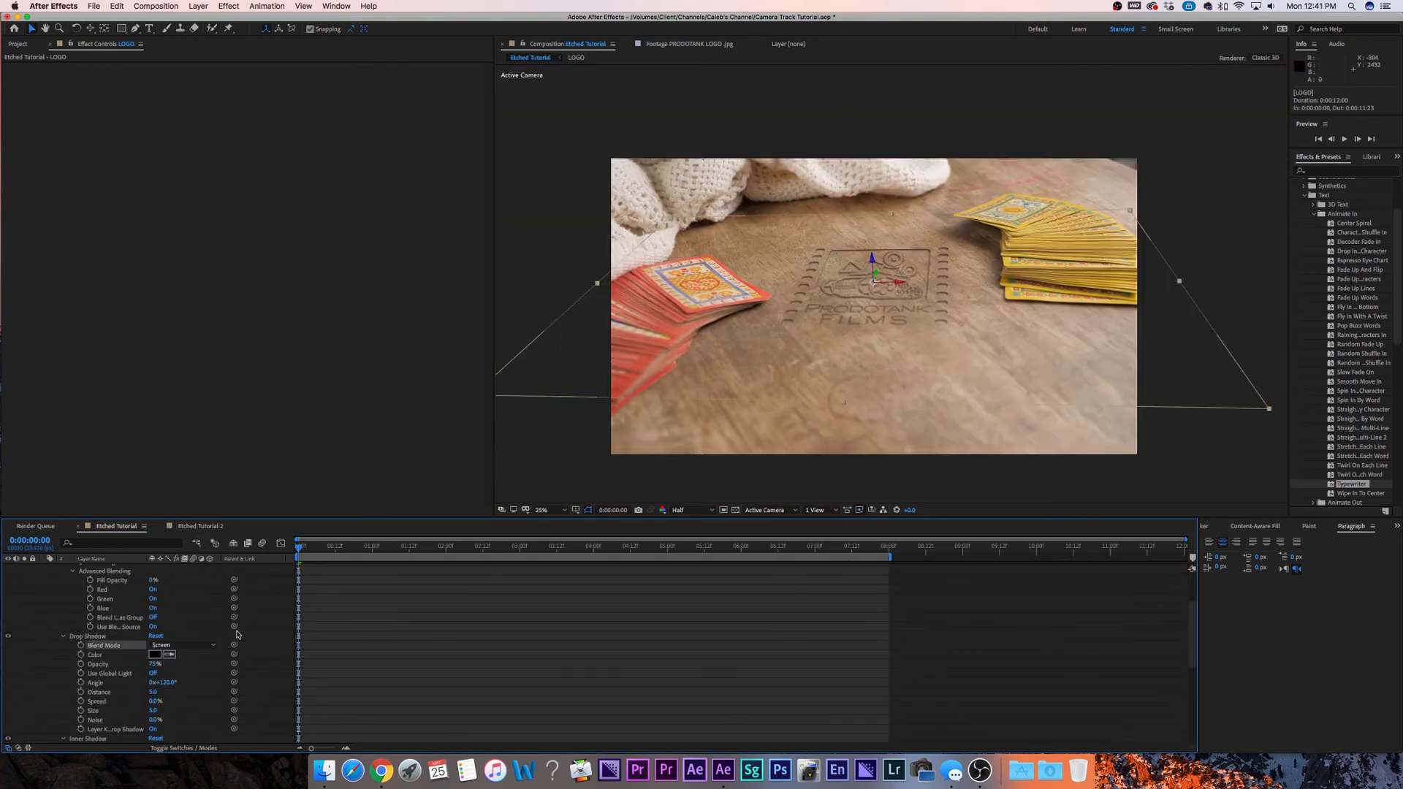
text(33)
key(Return)
scroll(676, 290, up, 1)
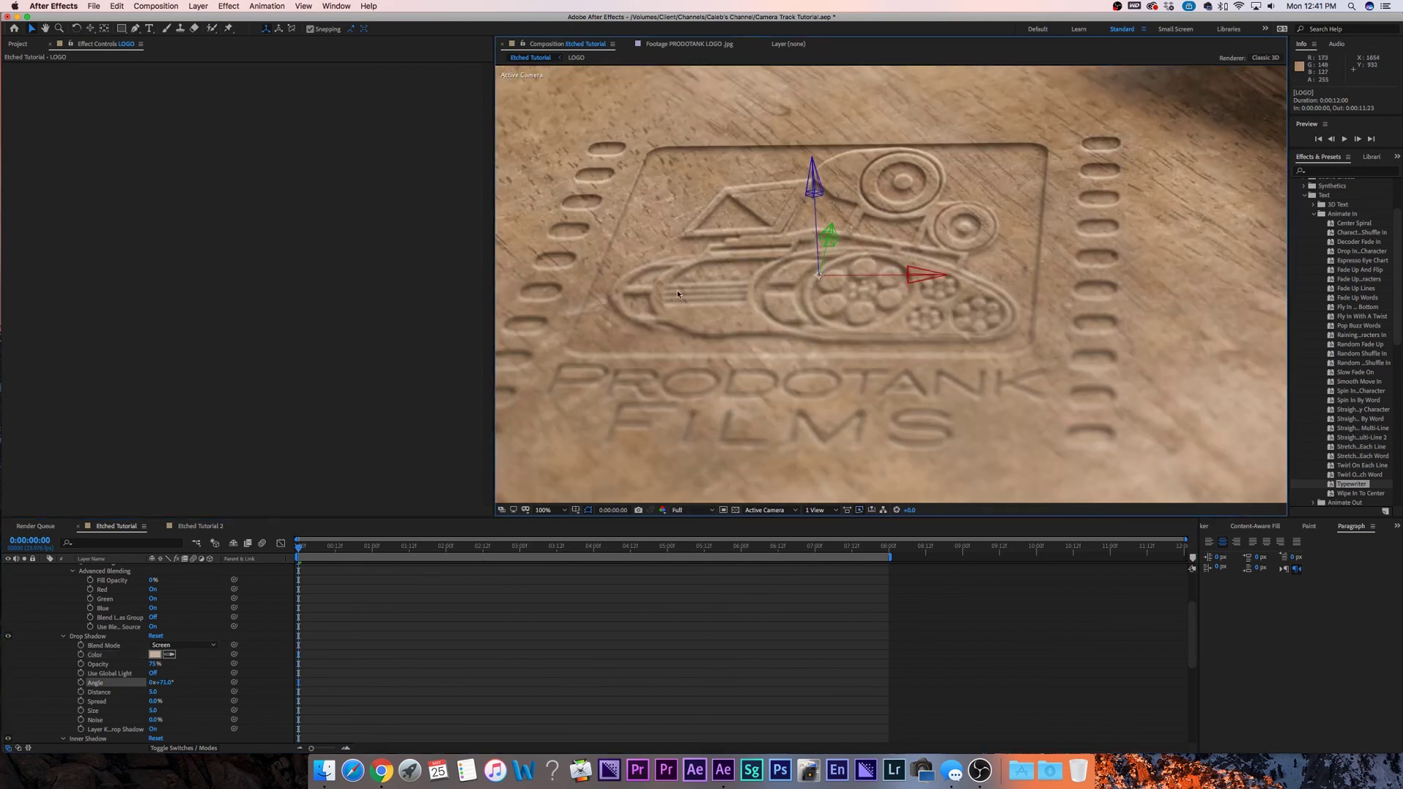
scroll(731, 461, down, 3)
scroll(756, 433, up, 2)
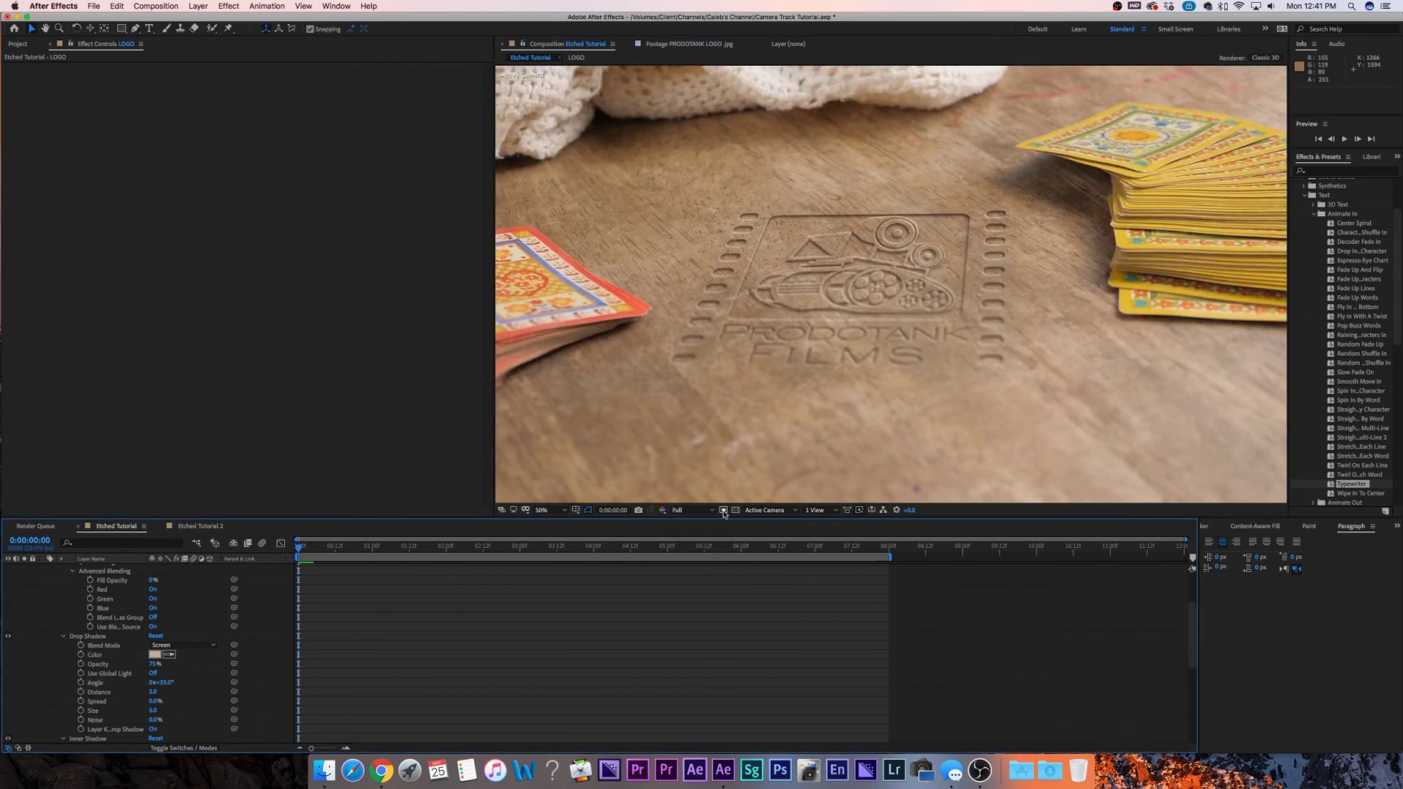
scroll(756, 433, down, 2)
key(space)
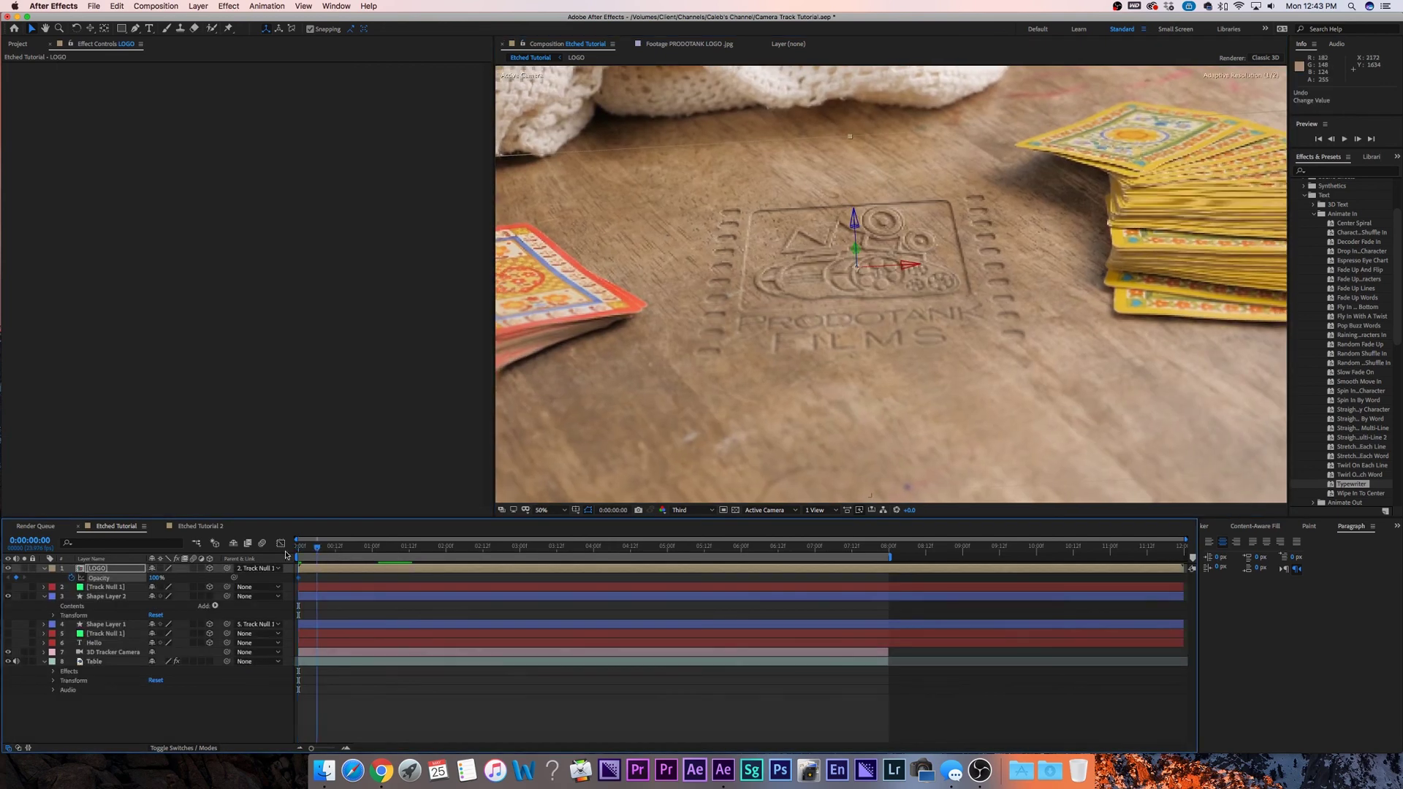
Keyframe the Distance of both LOGO's Drop Shadow and Inner Shadow at 0:00:02:00
click(45, 569)
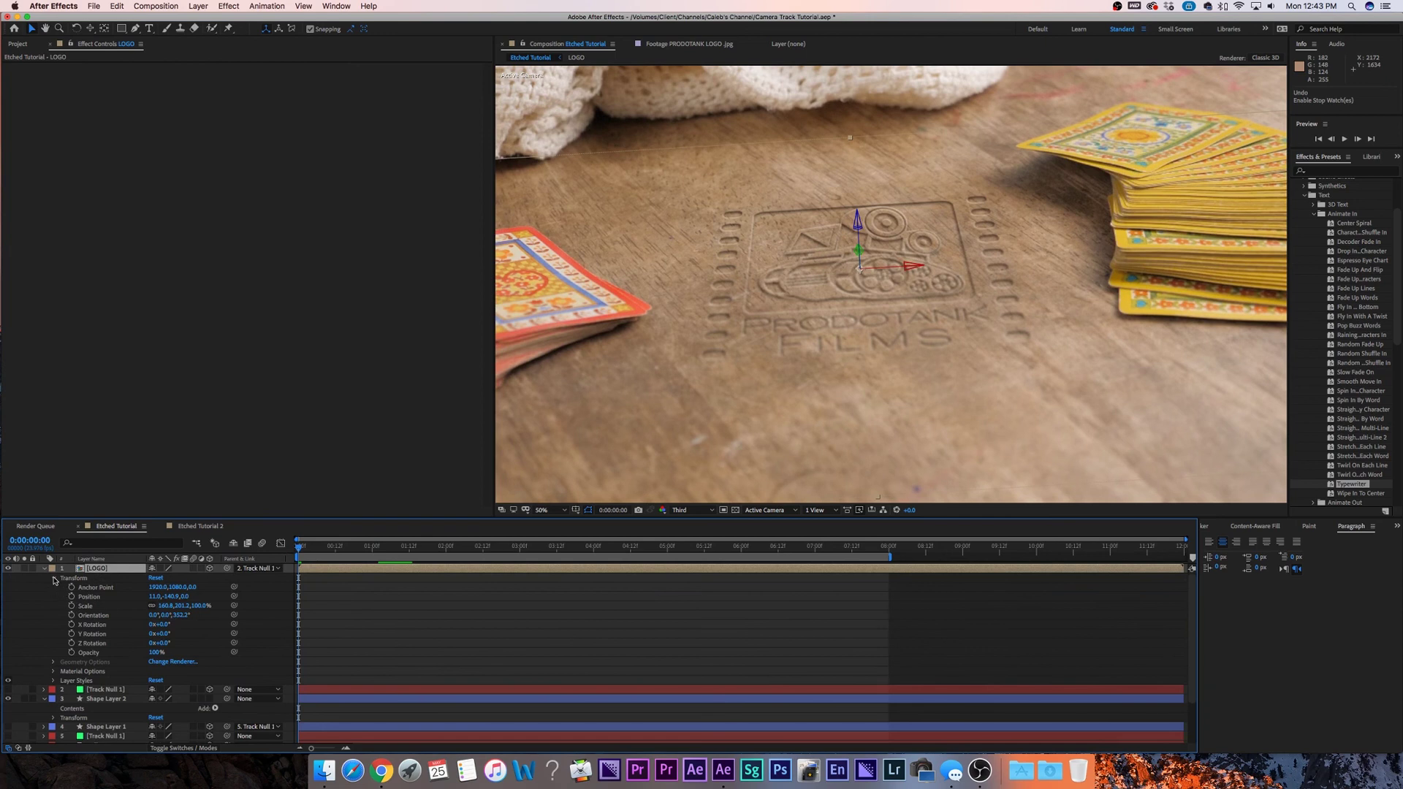
click(52, 577)
click(52, 606)
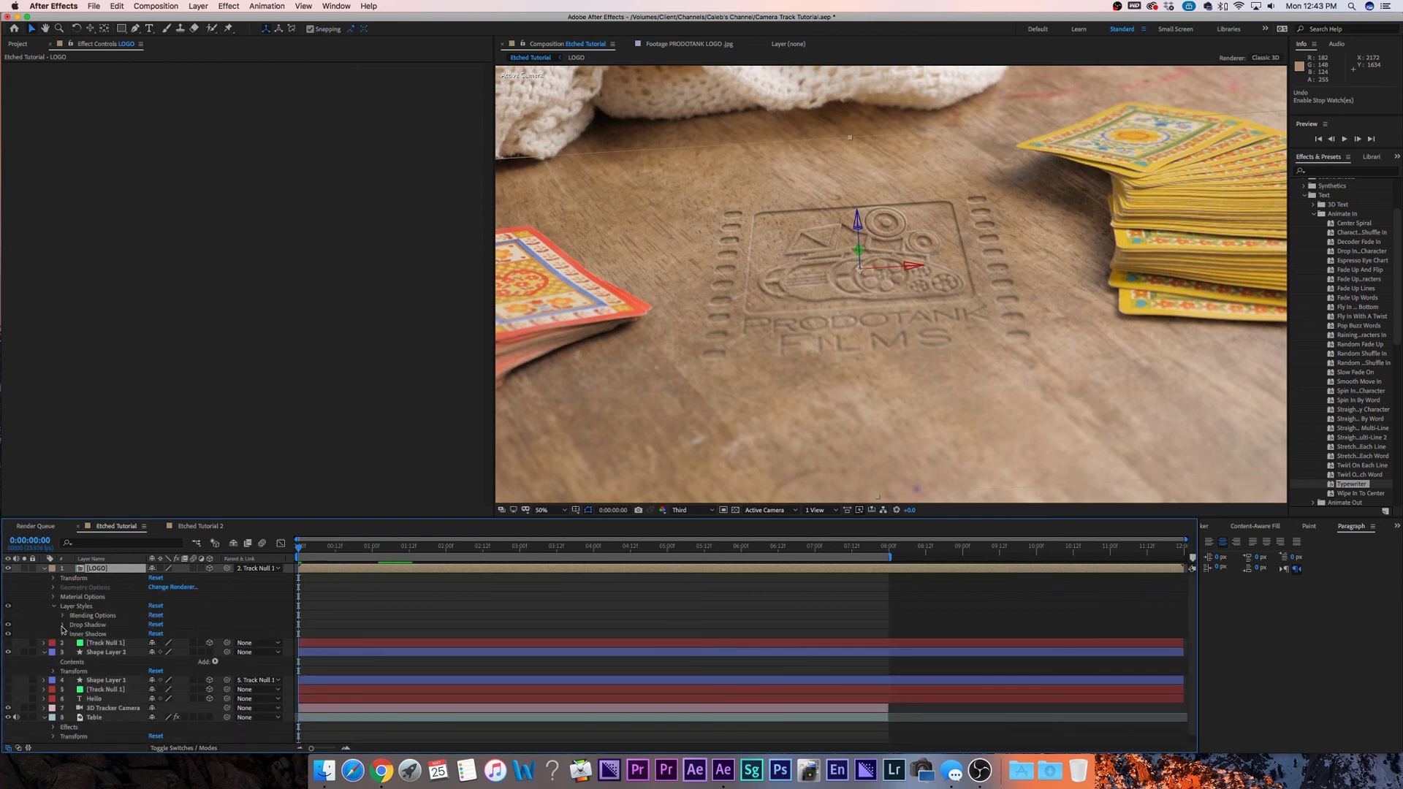
click(62, 634)
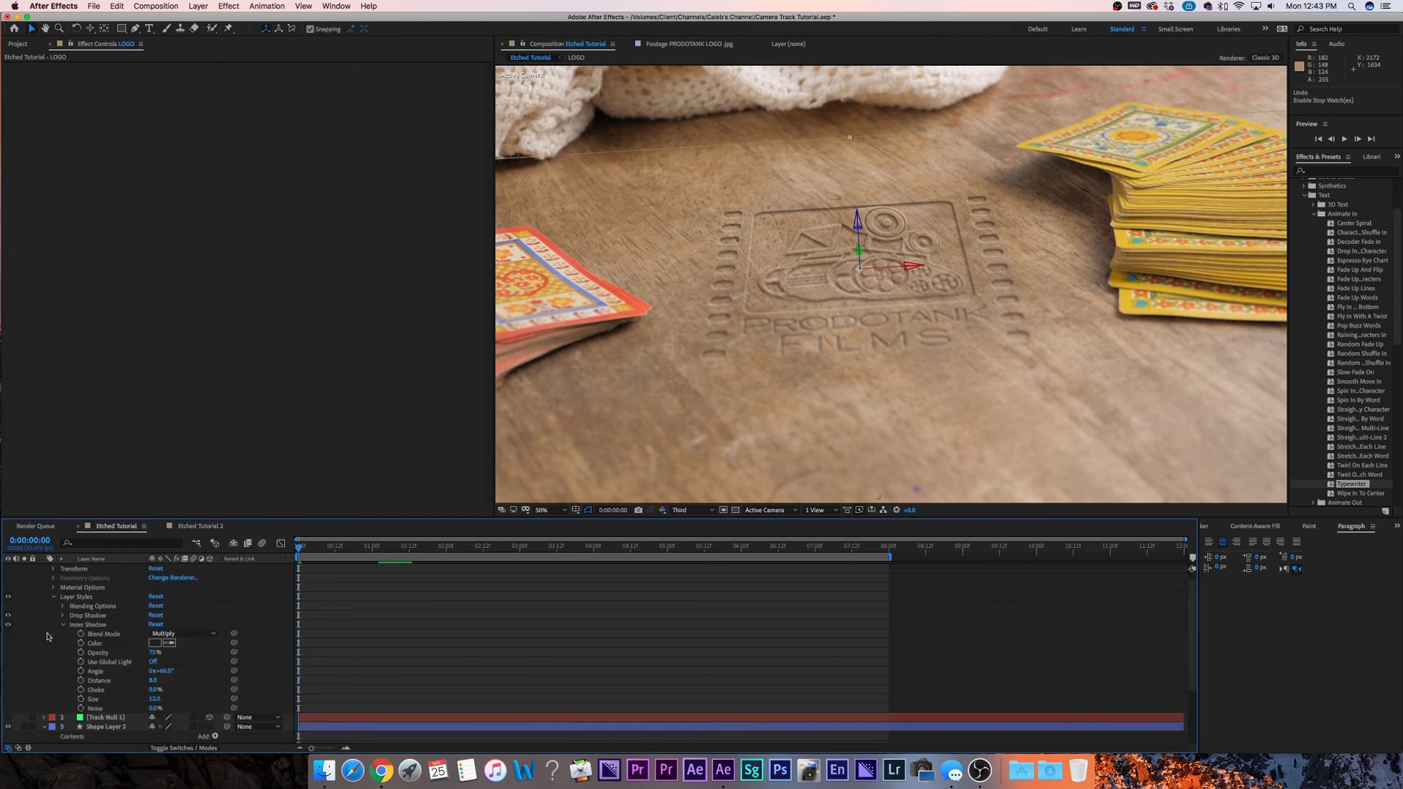
click(62, 615)
scroll(36, 626, down, 3)
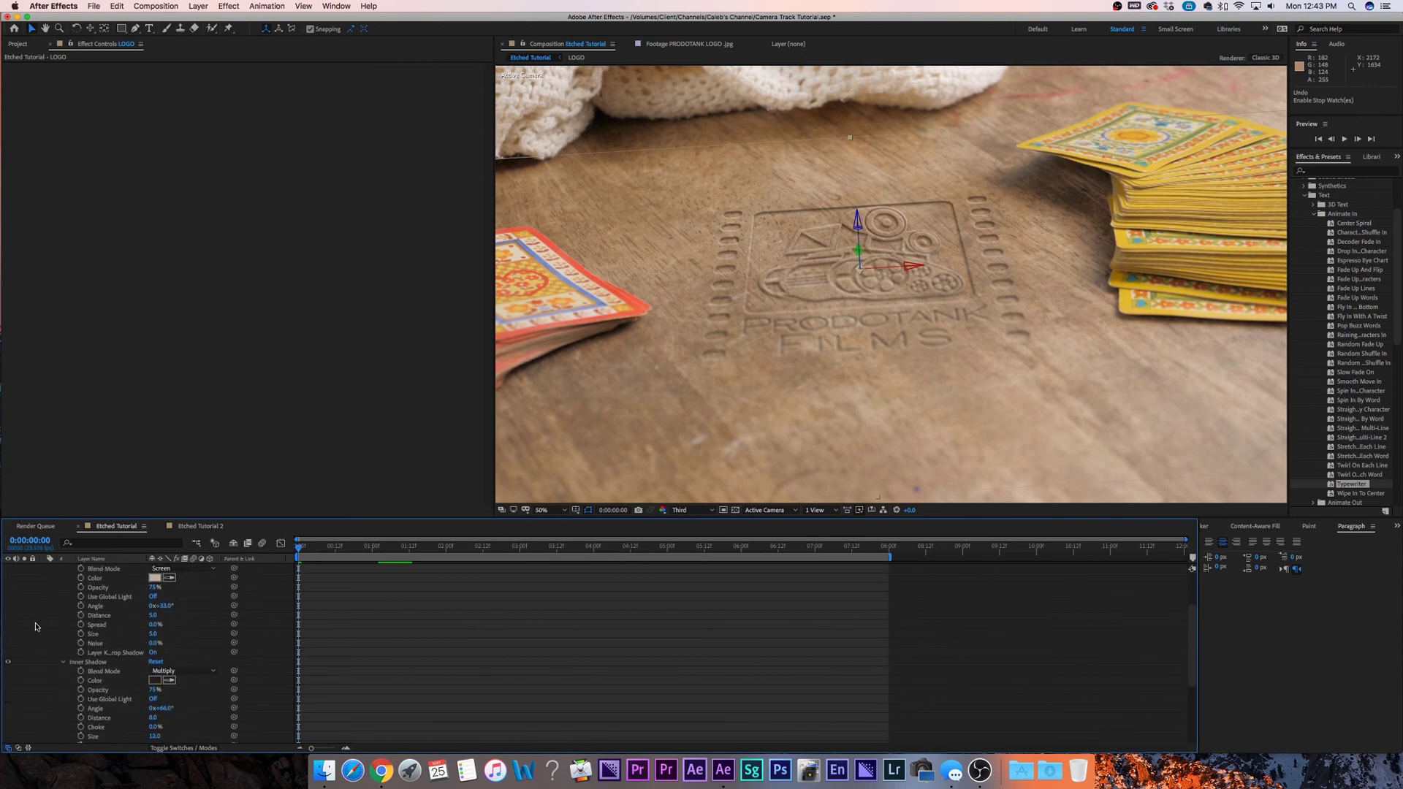
scroll(36, 627, down, 1)
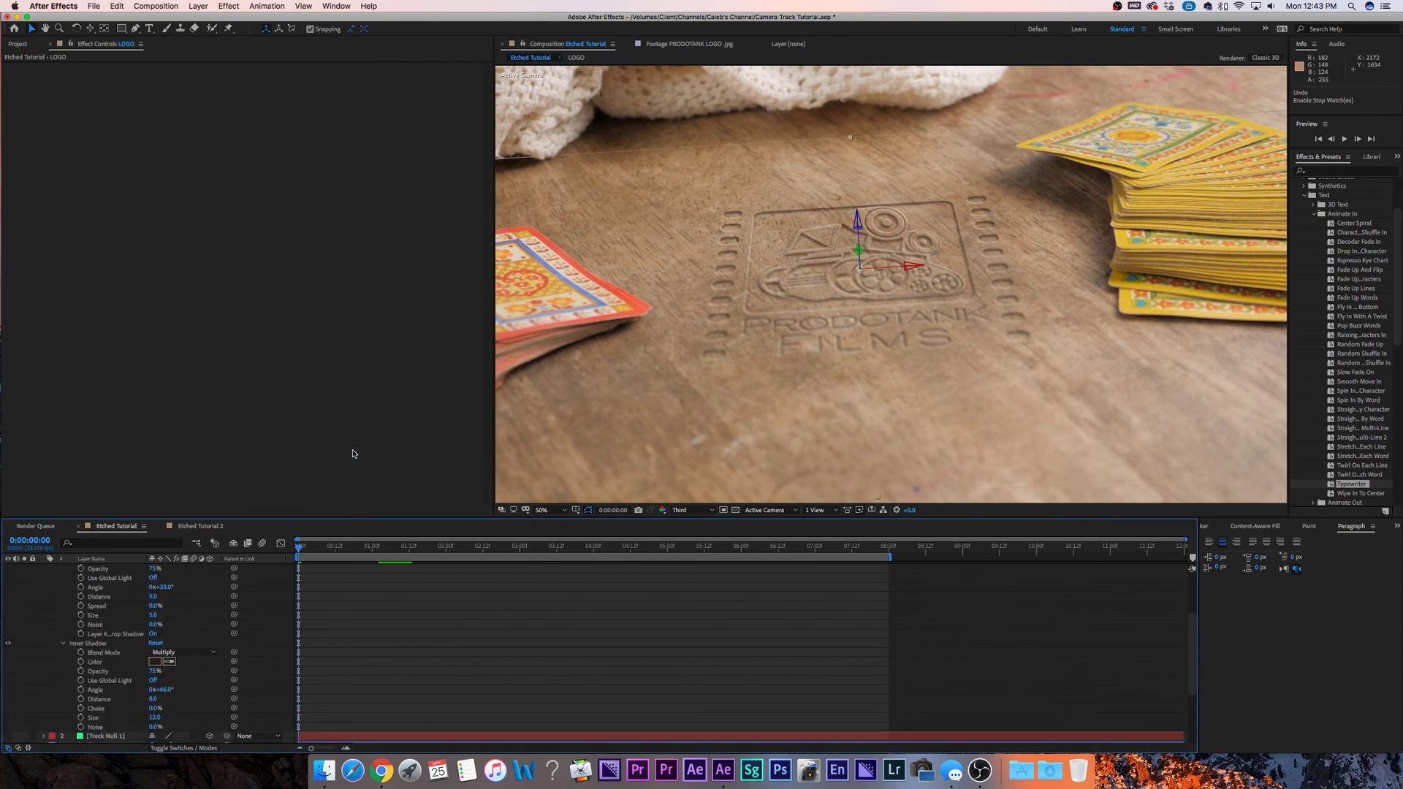
drag(360, 517, 446, 534)
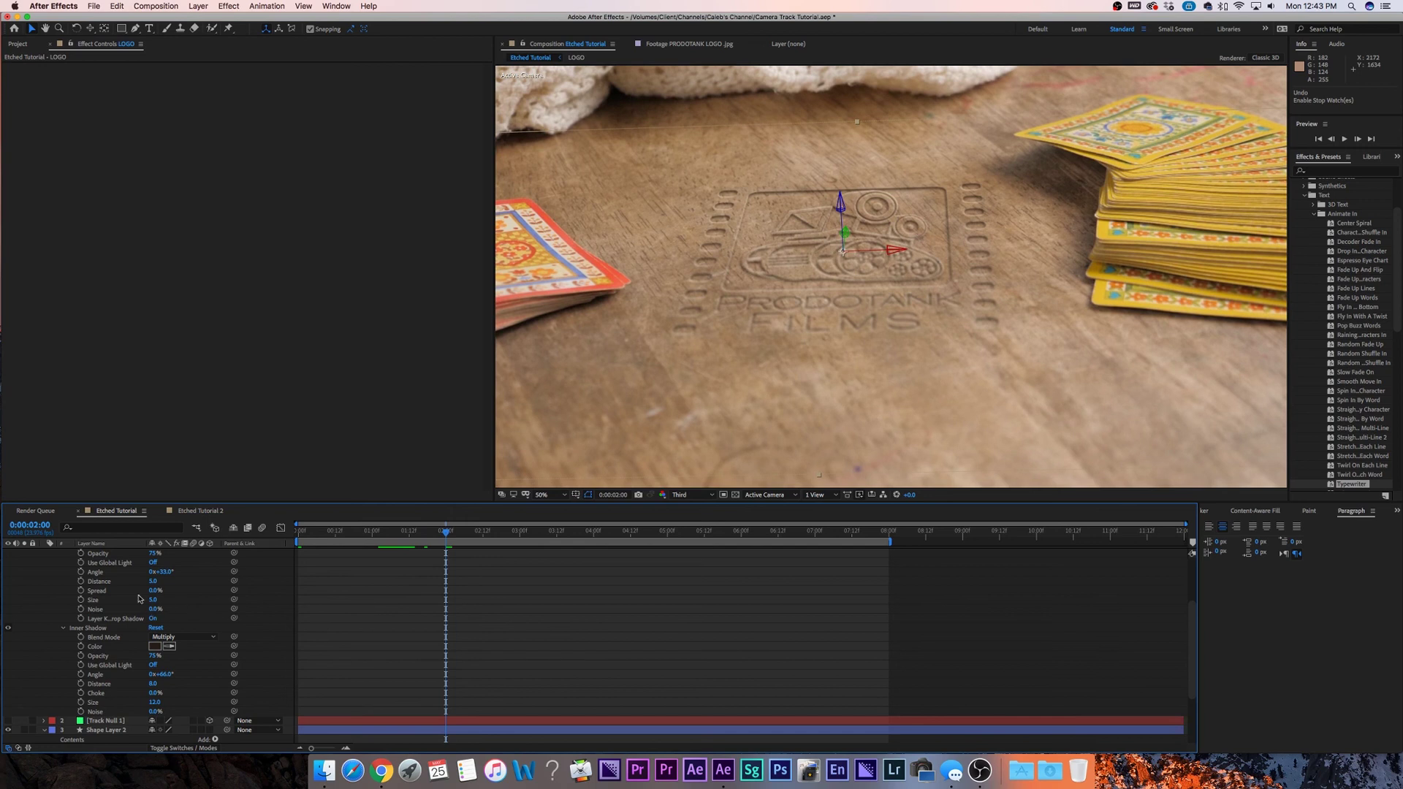
click(80, 581)
click(80, 684)
Set the Distance of LOGO's Drop Shadow and Inner Shadow to 0 at 0:00:01:15
drag(445, 534, 419, 536)
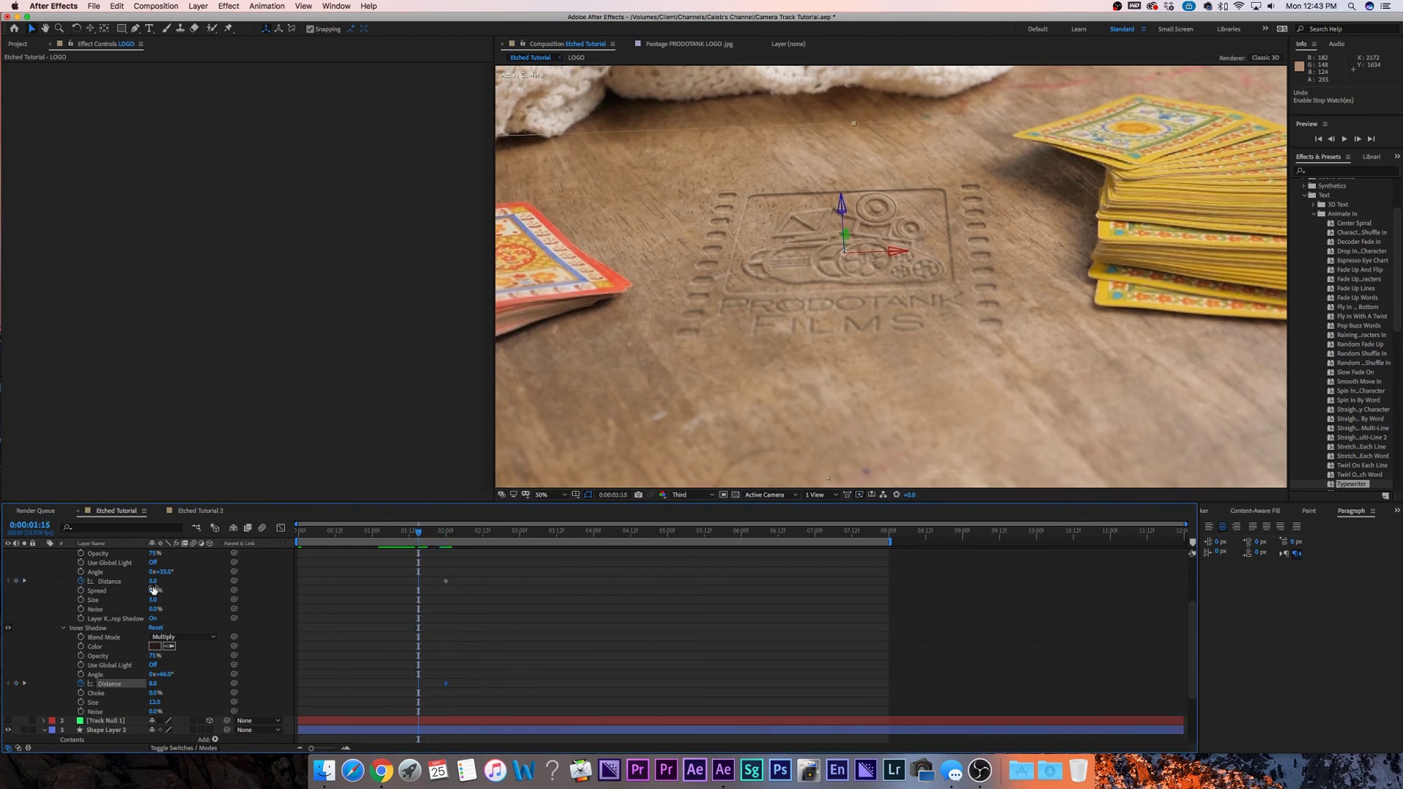
drag(153, 581, 142, 581)
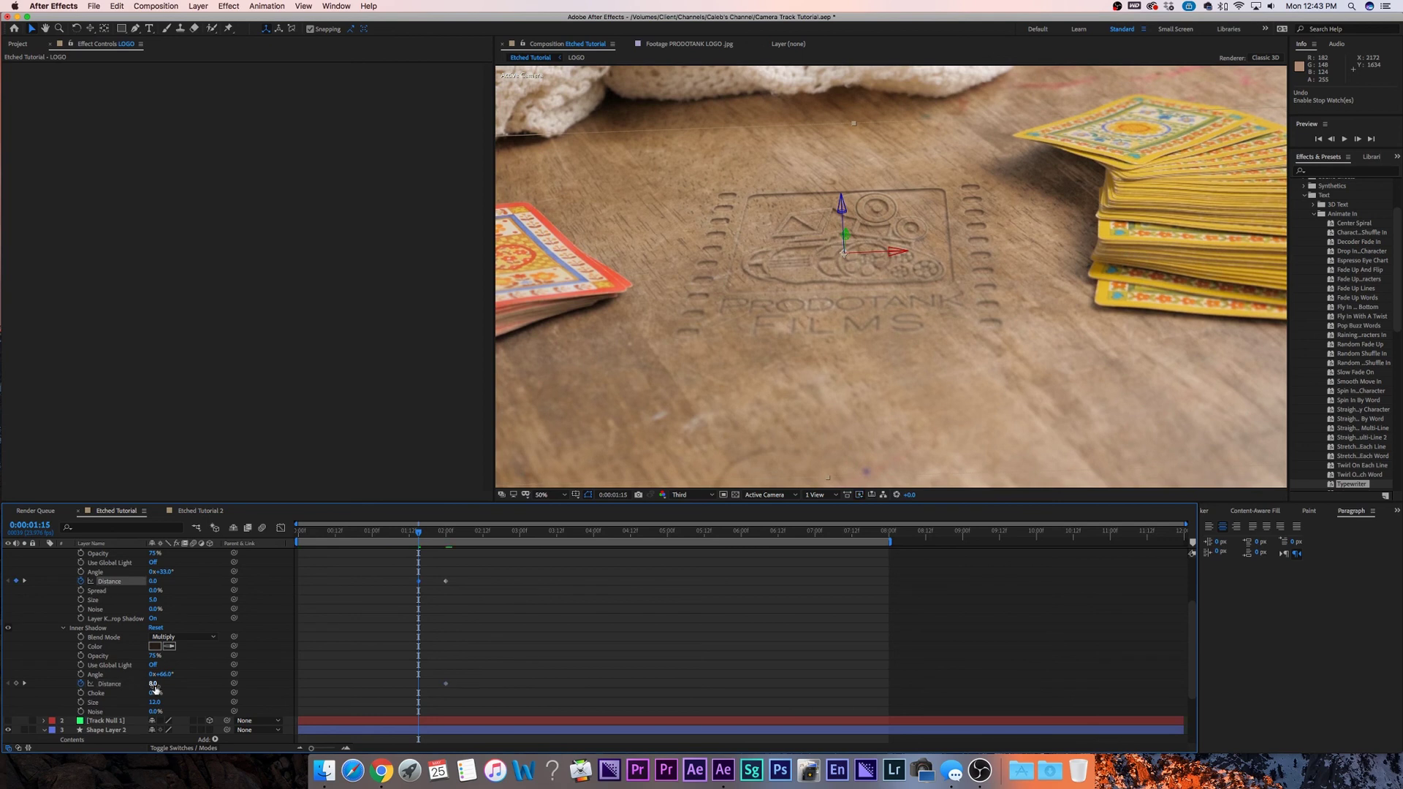
drag(152, 684, 145, 685)
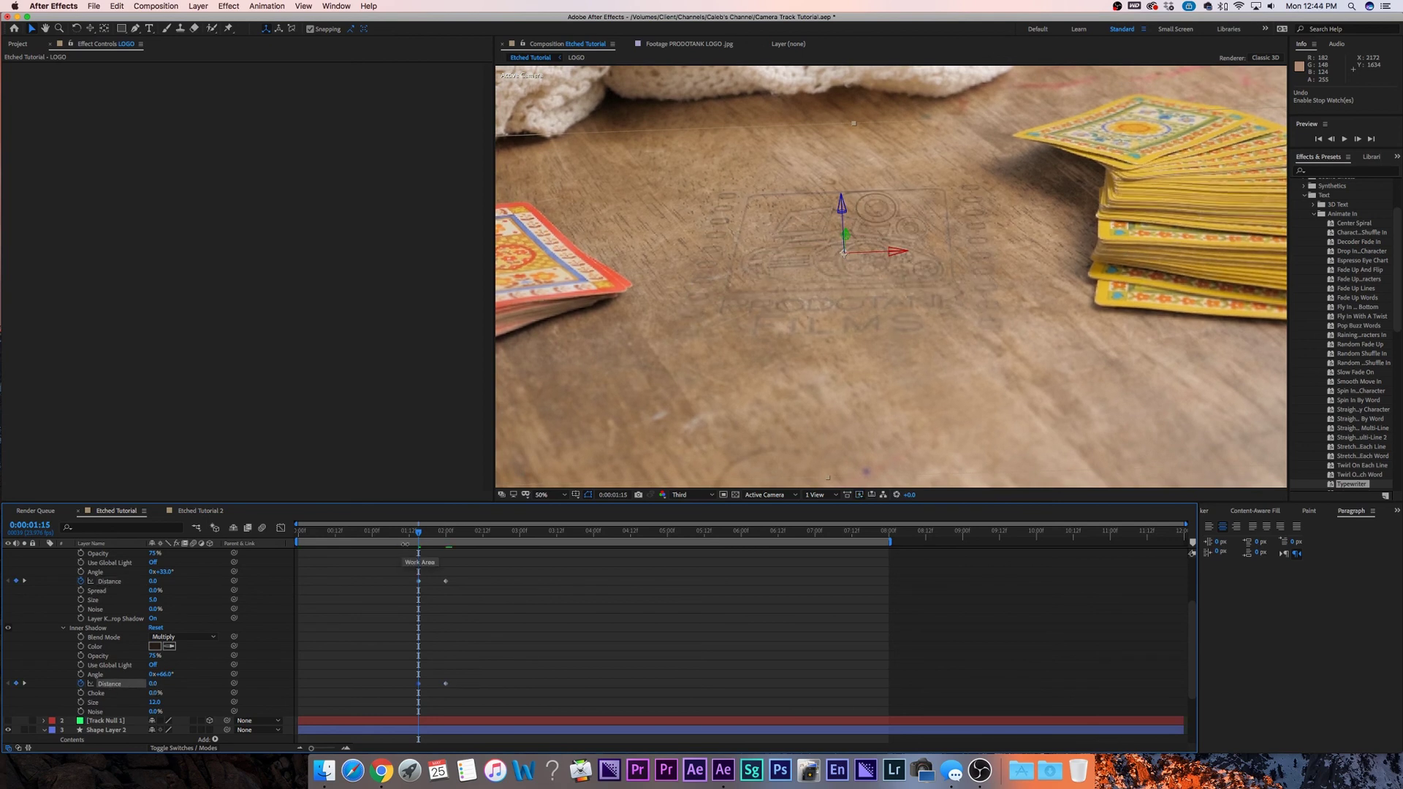
Keyframe both LOGO shadows' Opacity at 0:00:01:15 and set both to 0% at 0:00:01:13
click(81, 554)
click(81, 656)
drag(420, 534, 412, 534)
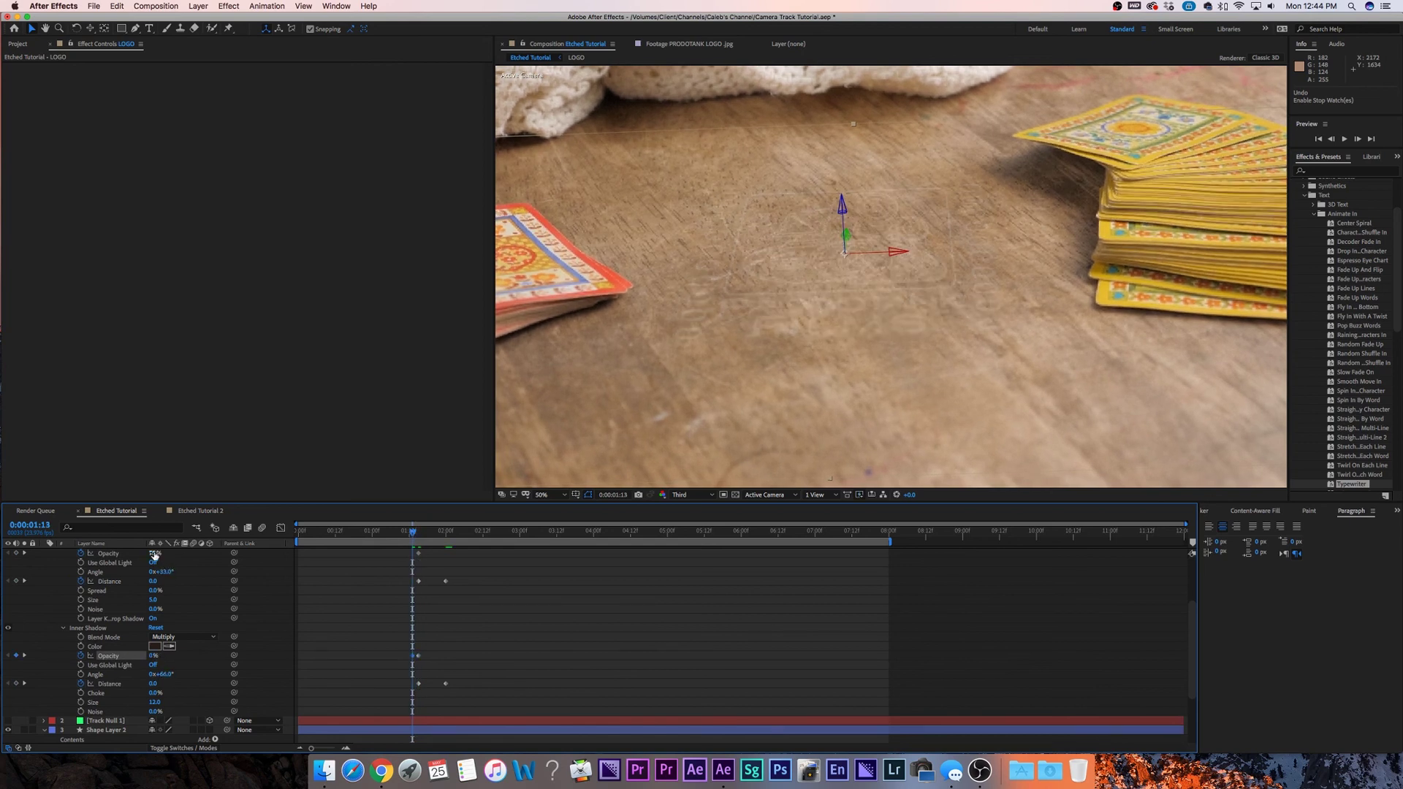
drag(154, 553, 58, 553)
click(509, 625)
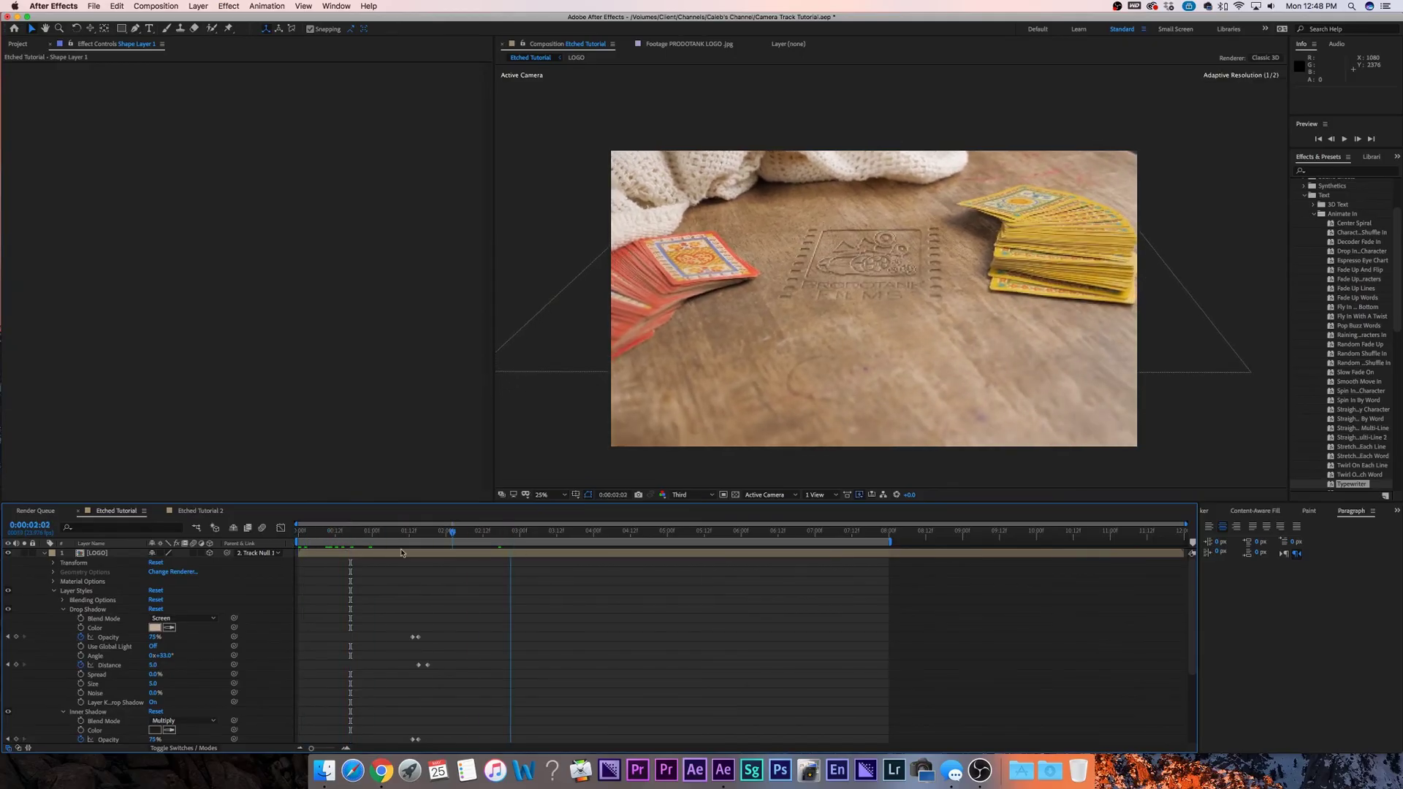
Stop the preview and add the Etched Tutorial composition to the Render Queue
key(space)
click(165, 4)
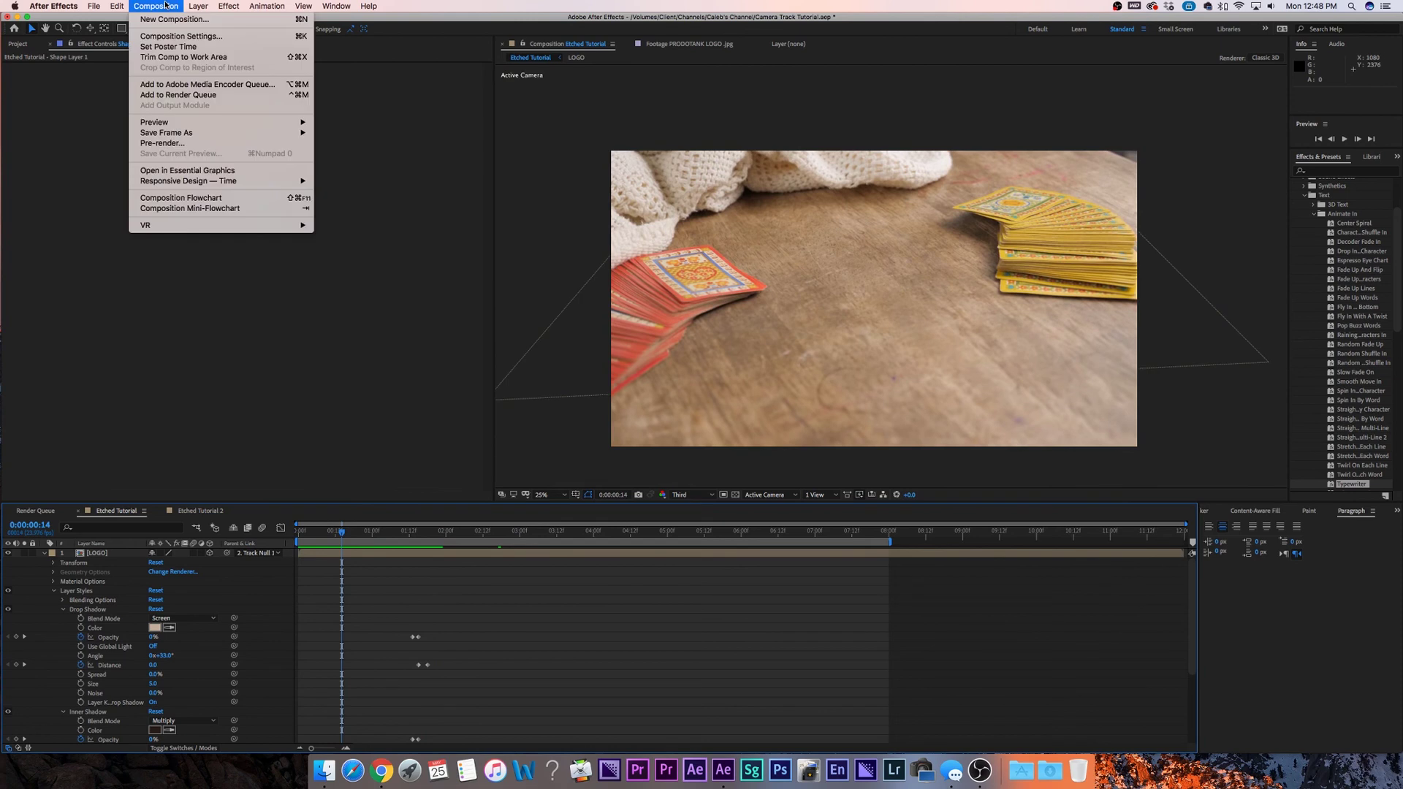
click(186, 96)
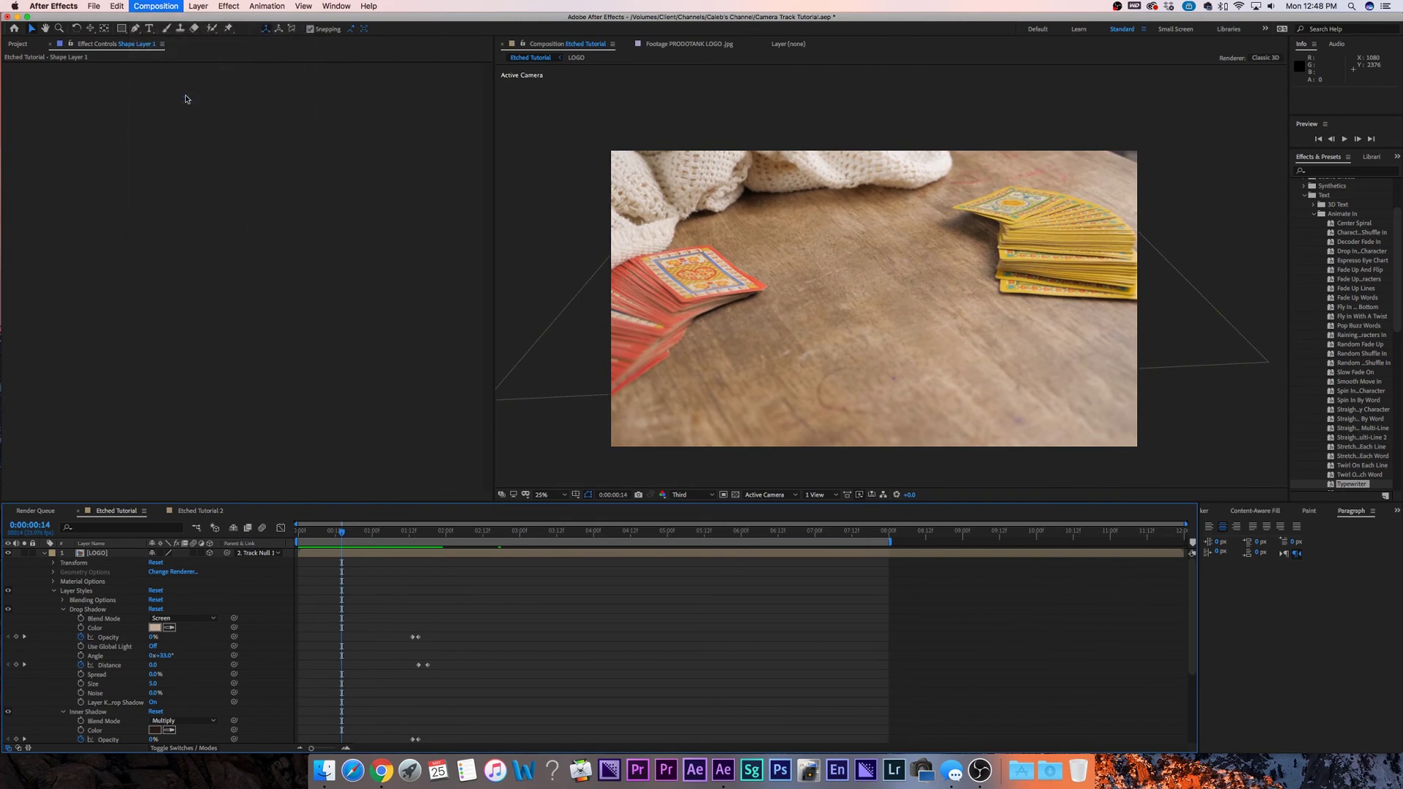